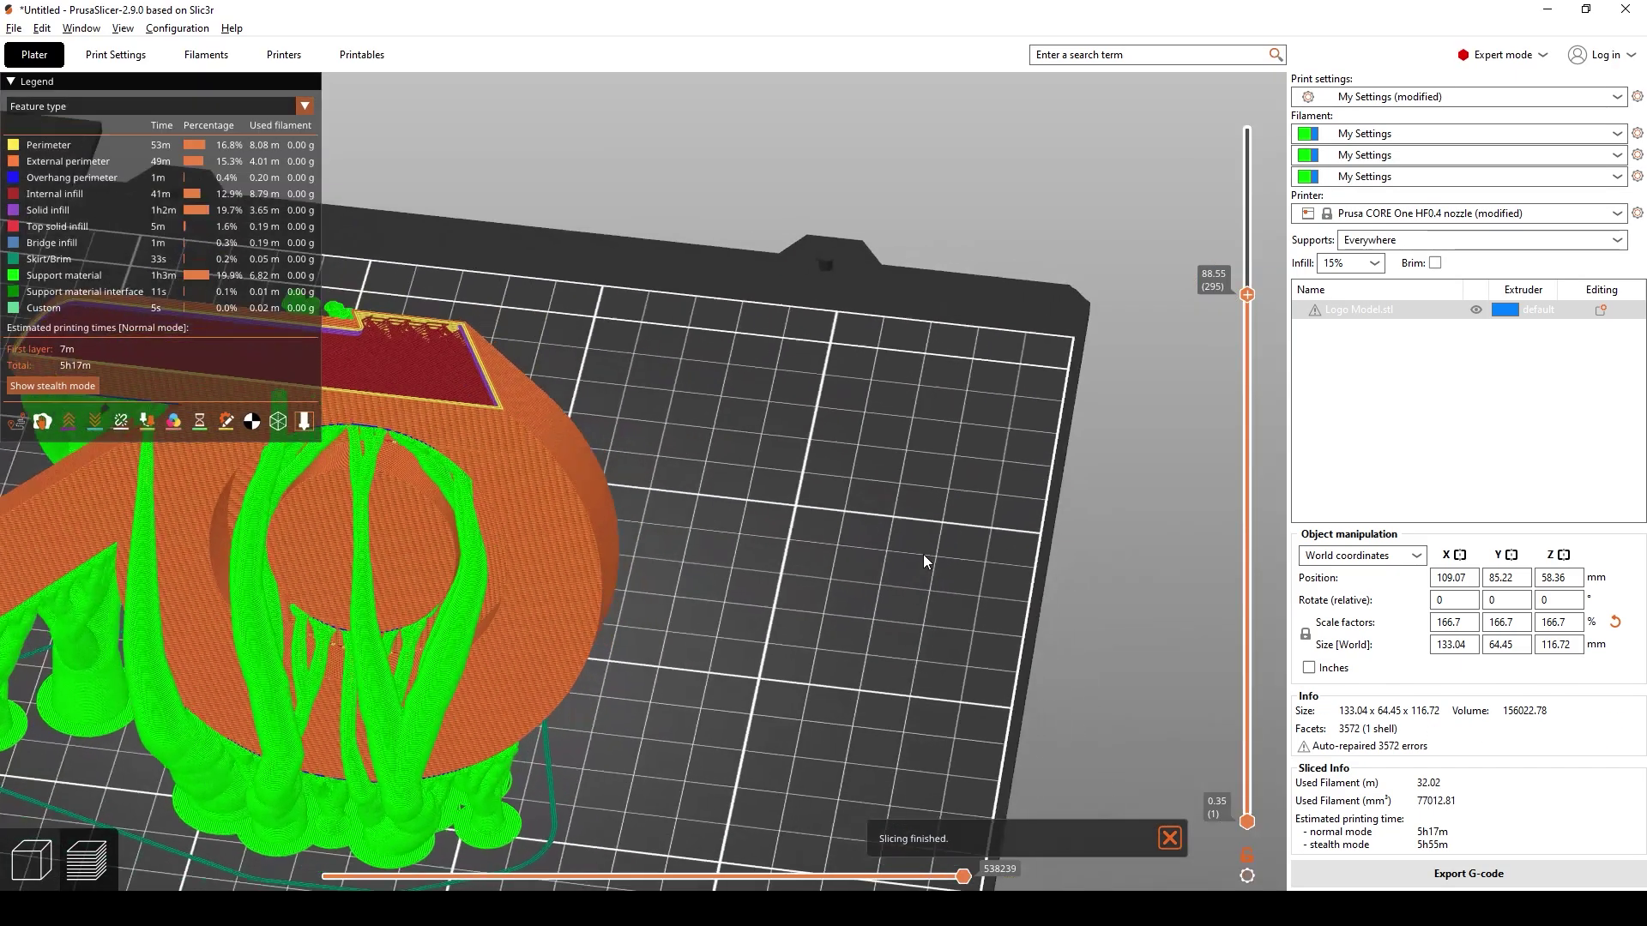
{"action": "mouse_move", "coordinate": [923, 555]}
{"action": "left_mouse_down"}
{"action": "mouse_move", "coordinate": [1006, 529]}
{"action": "mouse_move", "coordinate": [948, 537]}
{"action": "left_mouse_up"}
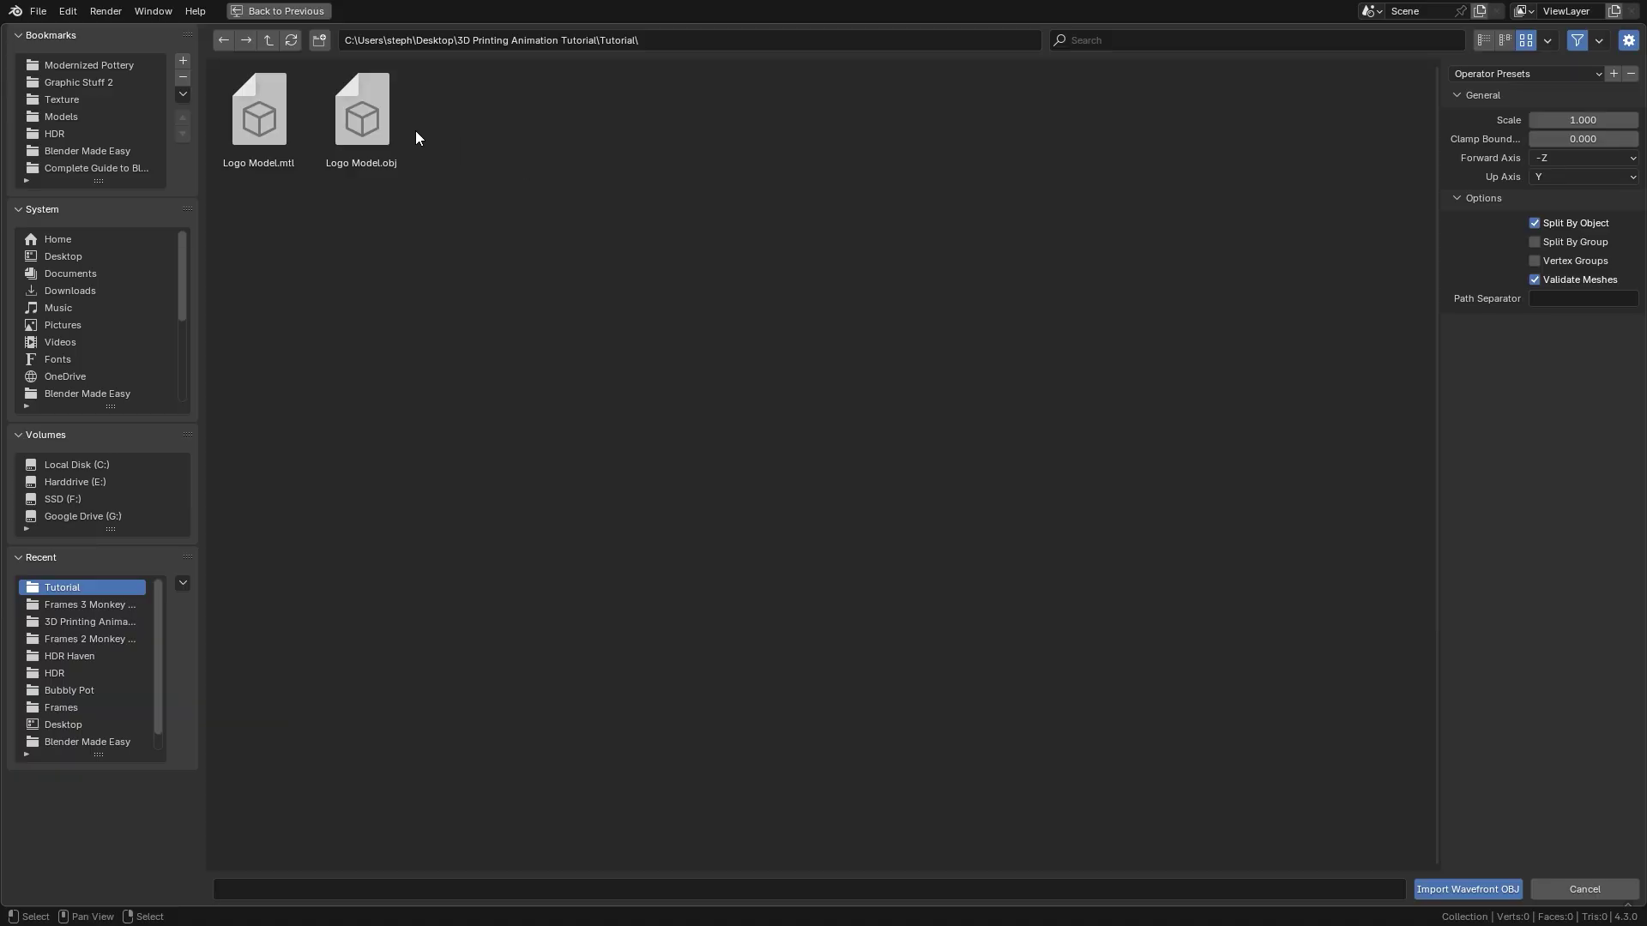
Import the Wavefront file Logo Model.obj into Blender
{"action": "left_click", "coordinate": [367, 142]}
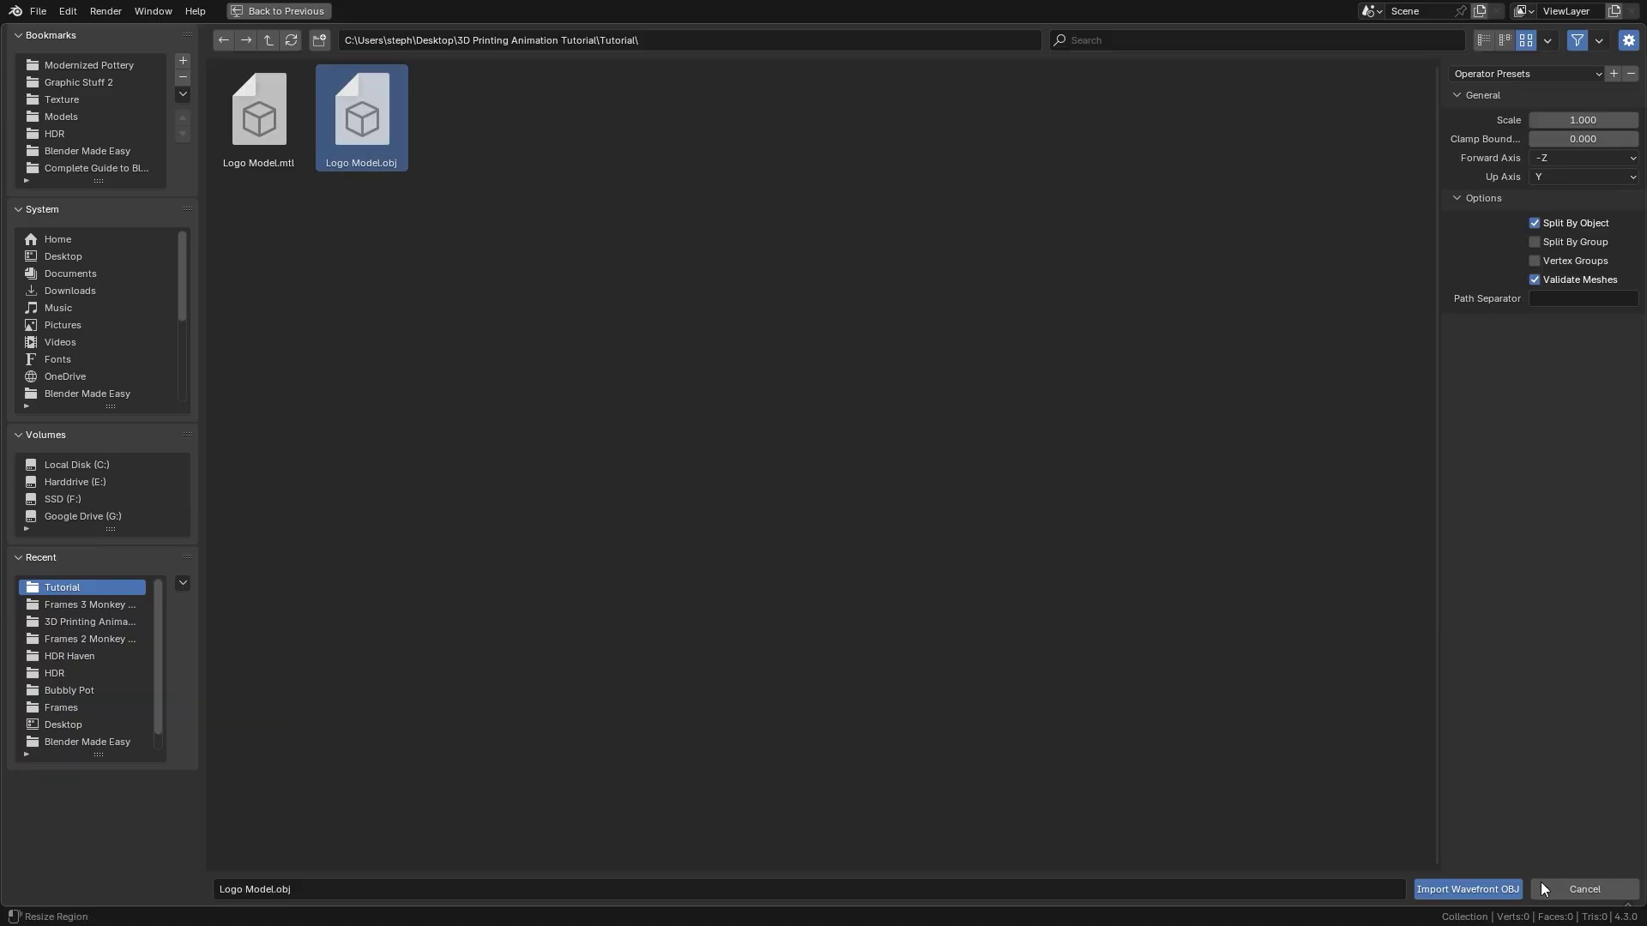
{"action": "left_click", "coordinate": [1469, 890]}
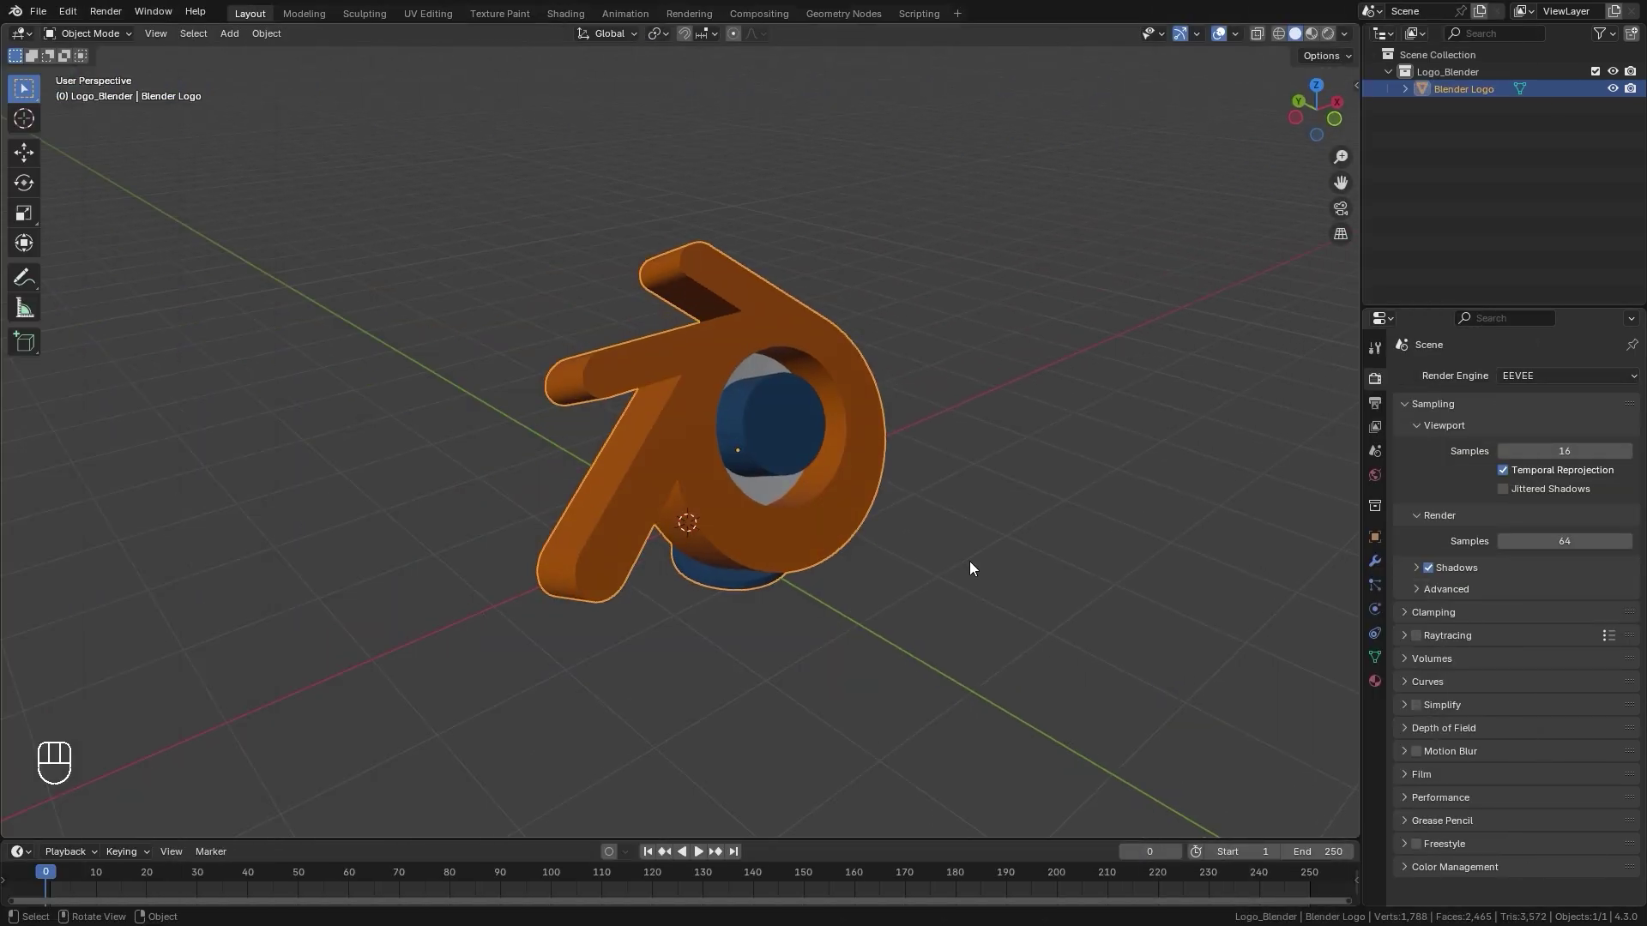
{"action": "middle_click_drag", "start_coordinate": [970, 566], "coordinate": [847, 500]}
{"action": "middle_click_drag", "start_coordinate": [540, 411], "coordinate": [669, 549]}
{"action": "middle_click_drag", "start_coordinate": [903, 575], "coordinate": [868, 515]}
Export the logo as an STL file, overwriting the existing Logo Model.stl in the Tutorial folder
{"action": "left_click", "coordinate": [38, 11]}
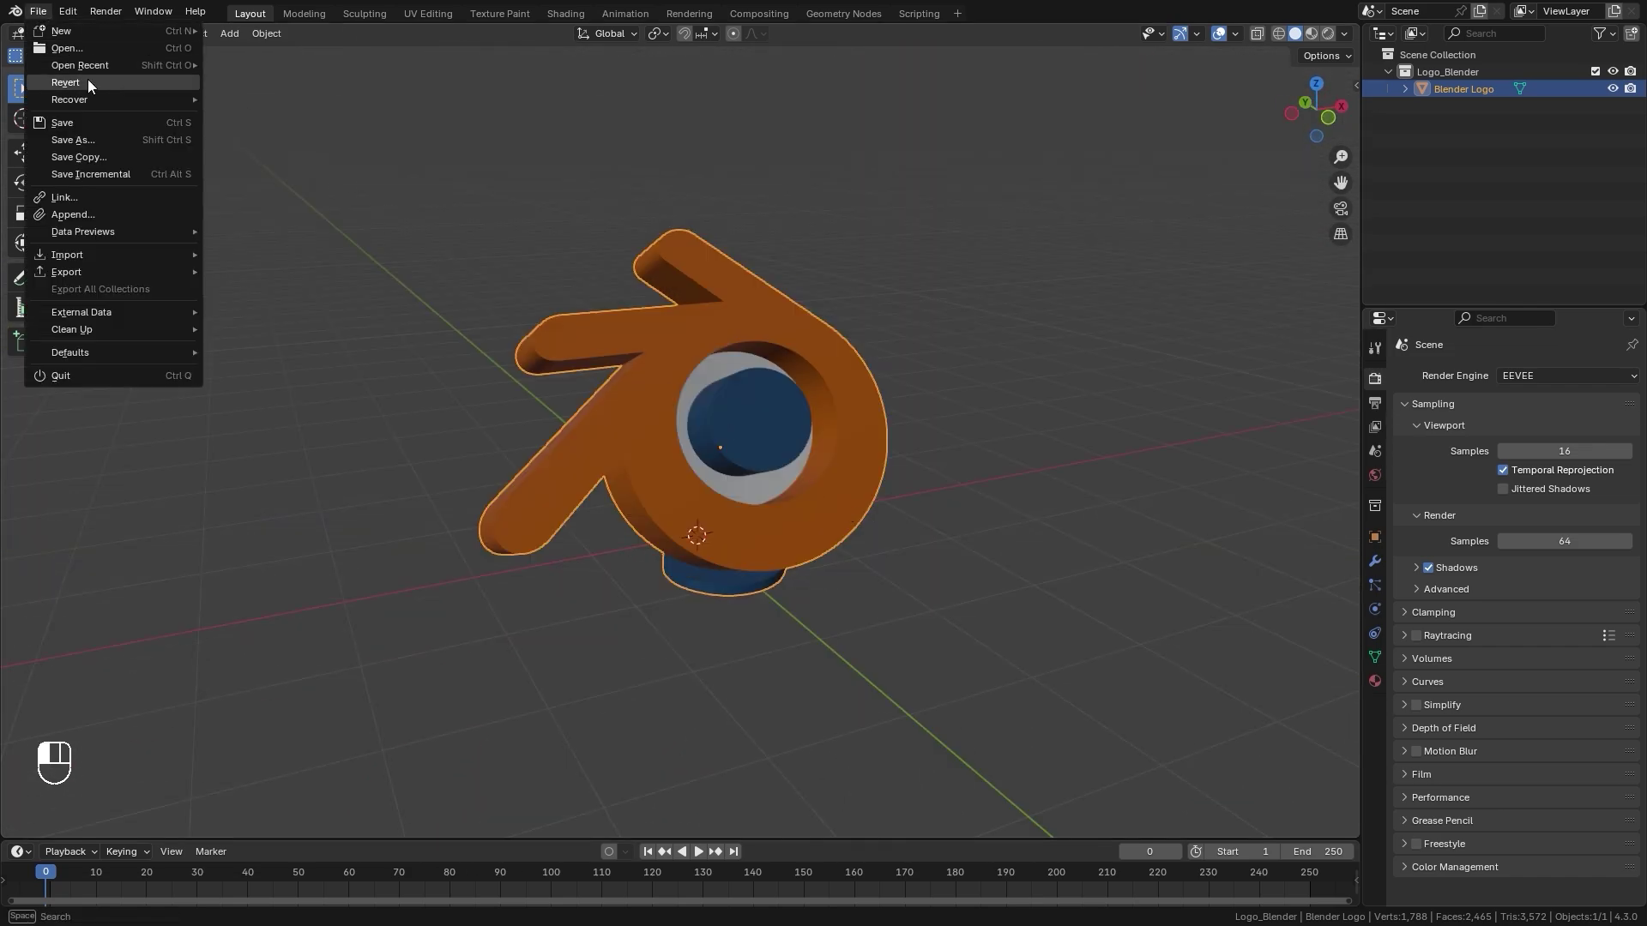
{"action": "mouse_move", "coordinate": [101, 271]}
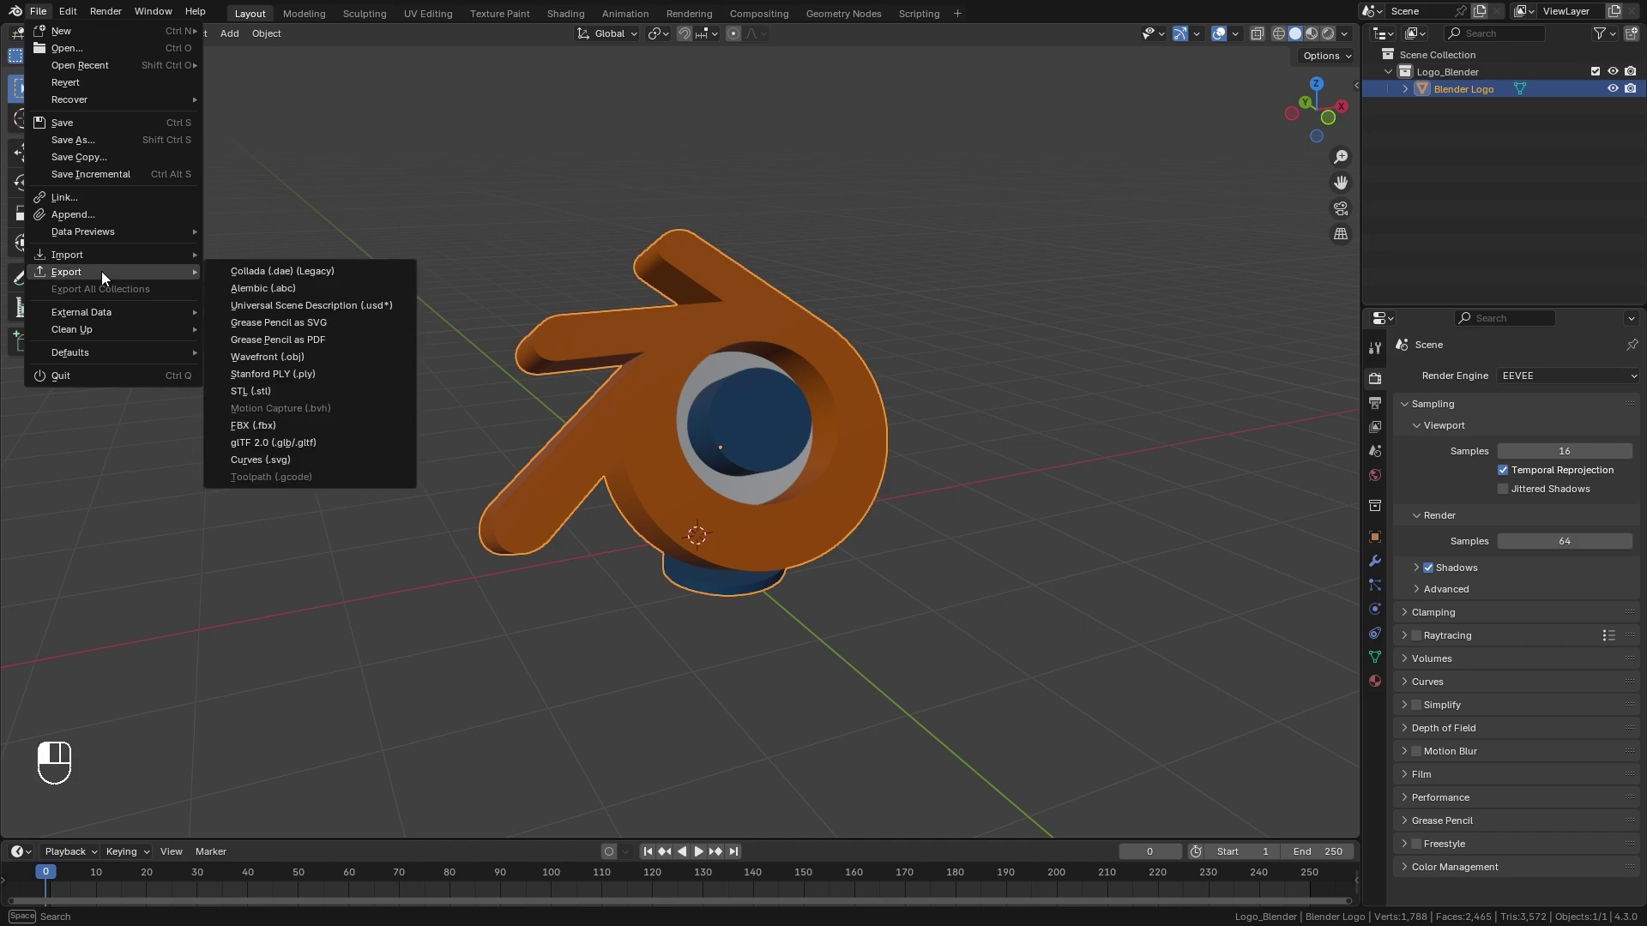
{"action": "left_click", "coordinate": [271, 391]}
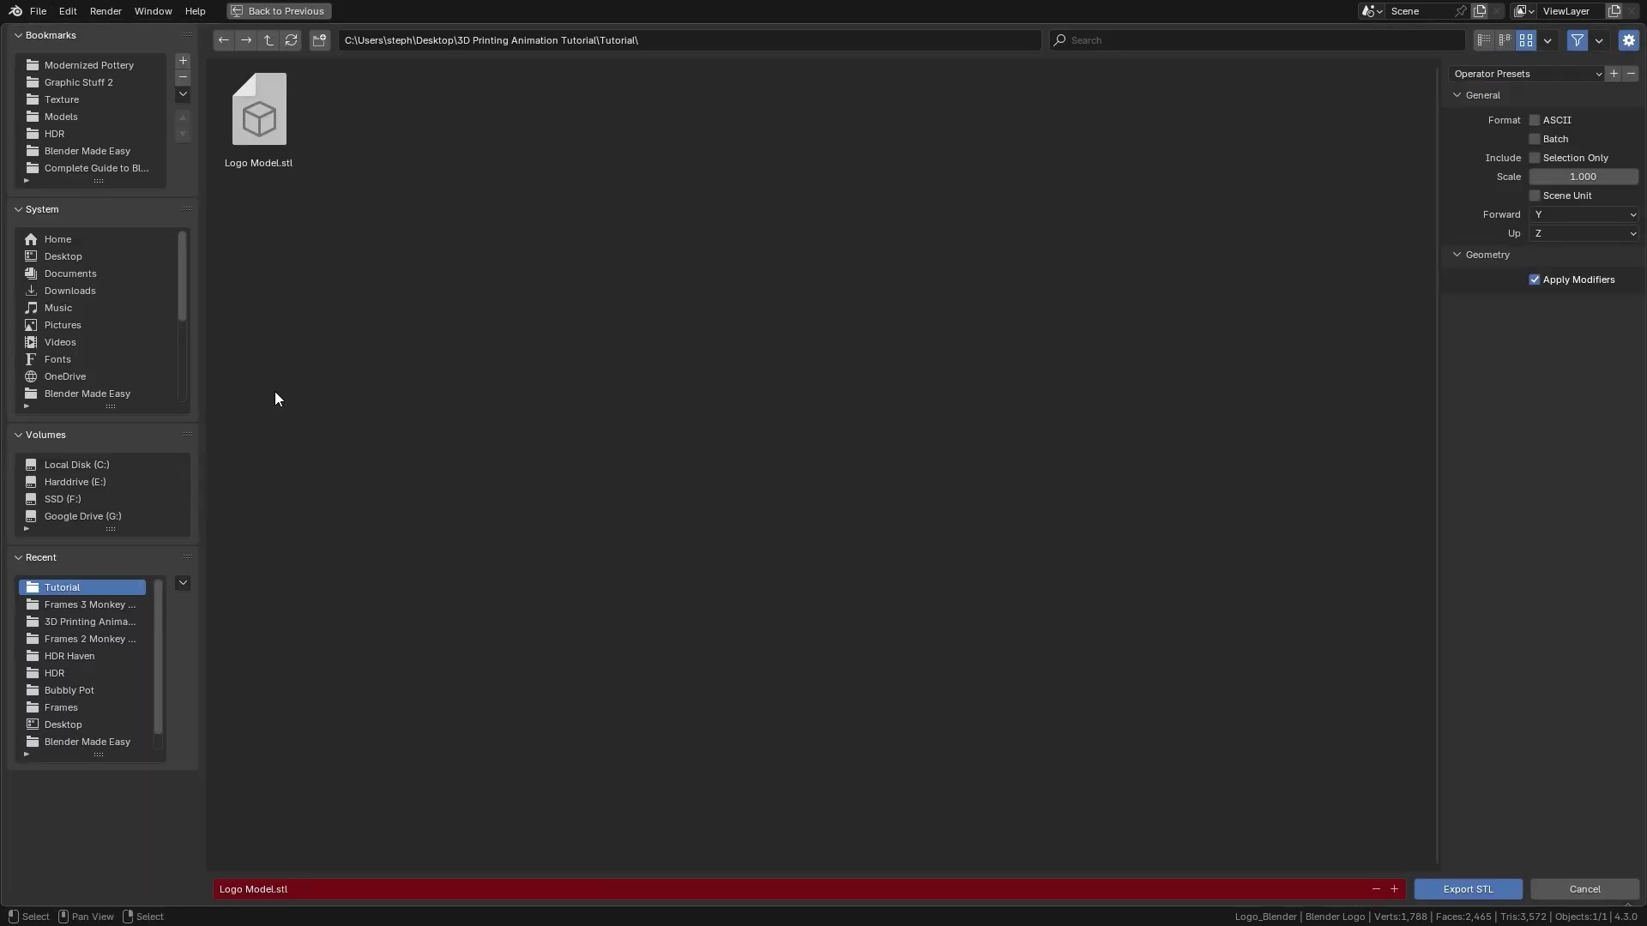
{"action": "left_click", "coordinate": [1468, 892]}
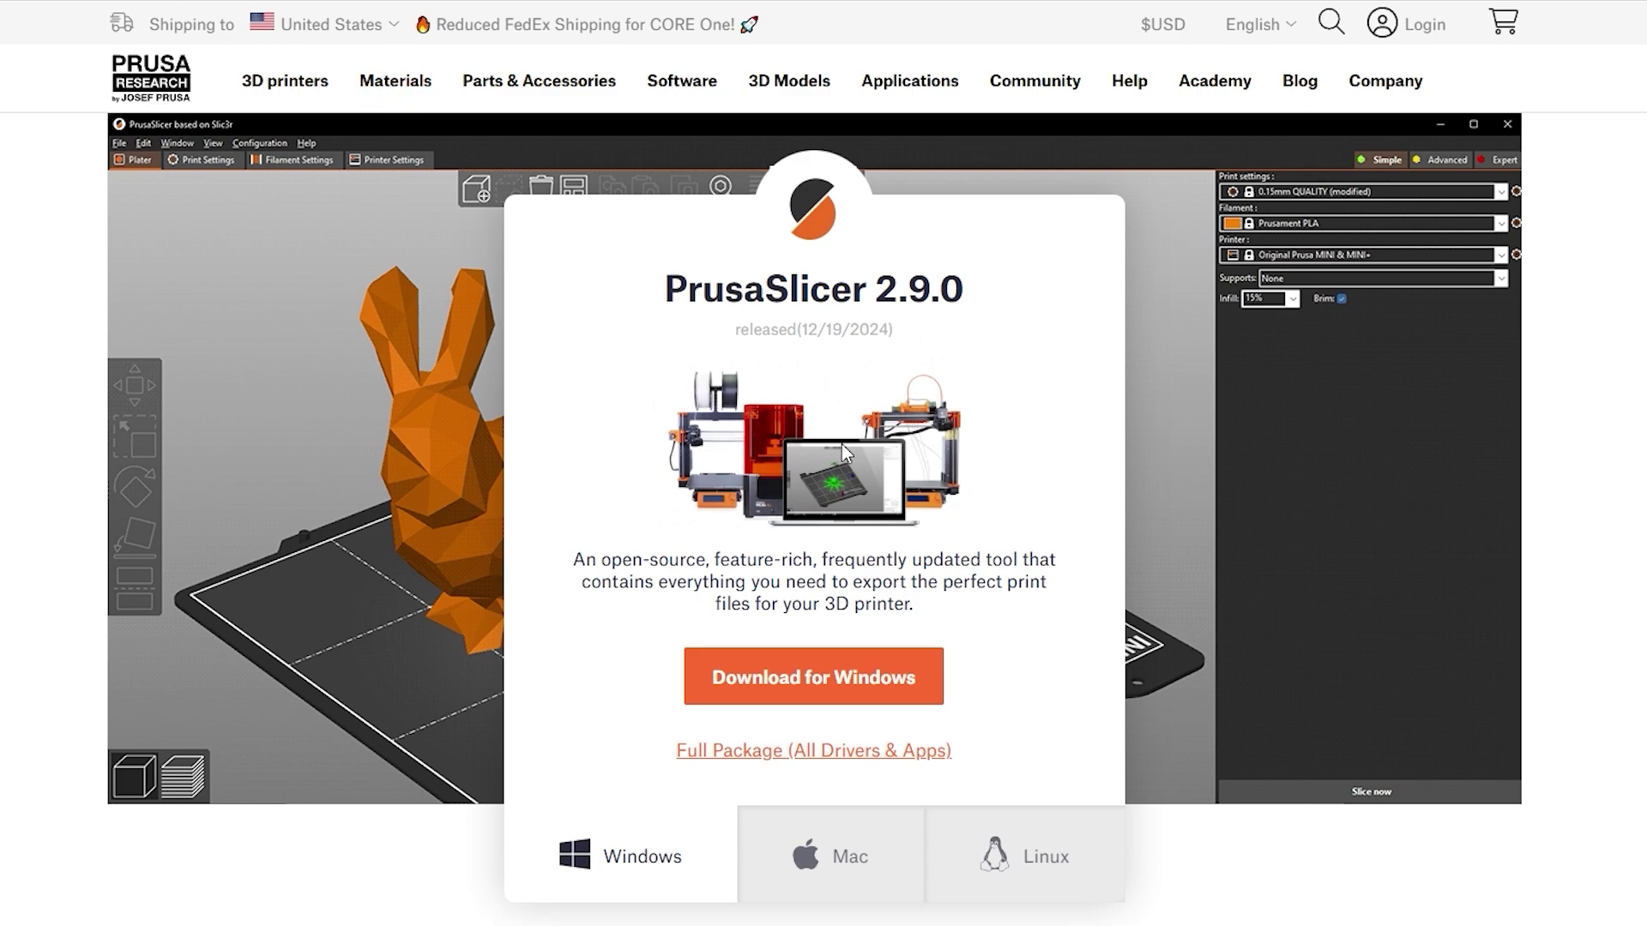
Look through the Mac, Linux and Windows download options on the PrusaSlicer 2.9.0 web page
{"action": "left_click", "coordinate": [856, 870]}
{"action": "left_click", "coordinate": [1021, 868]}
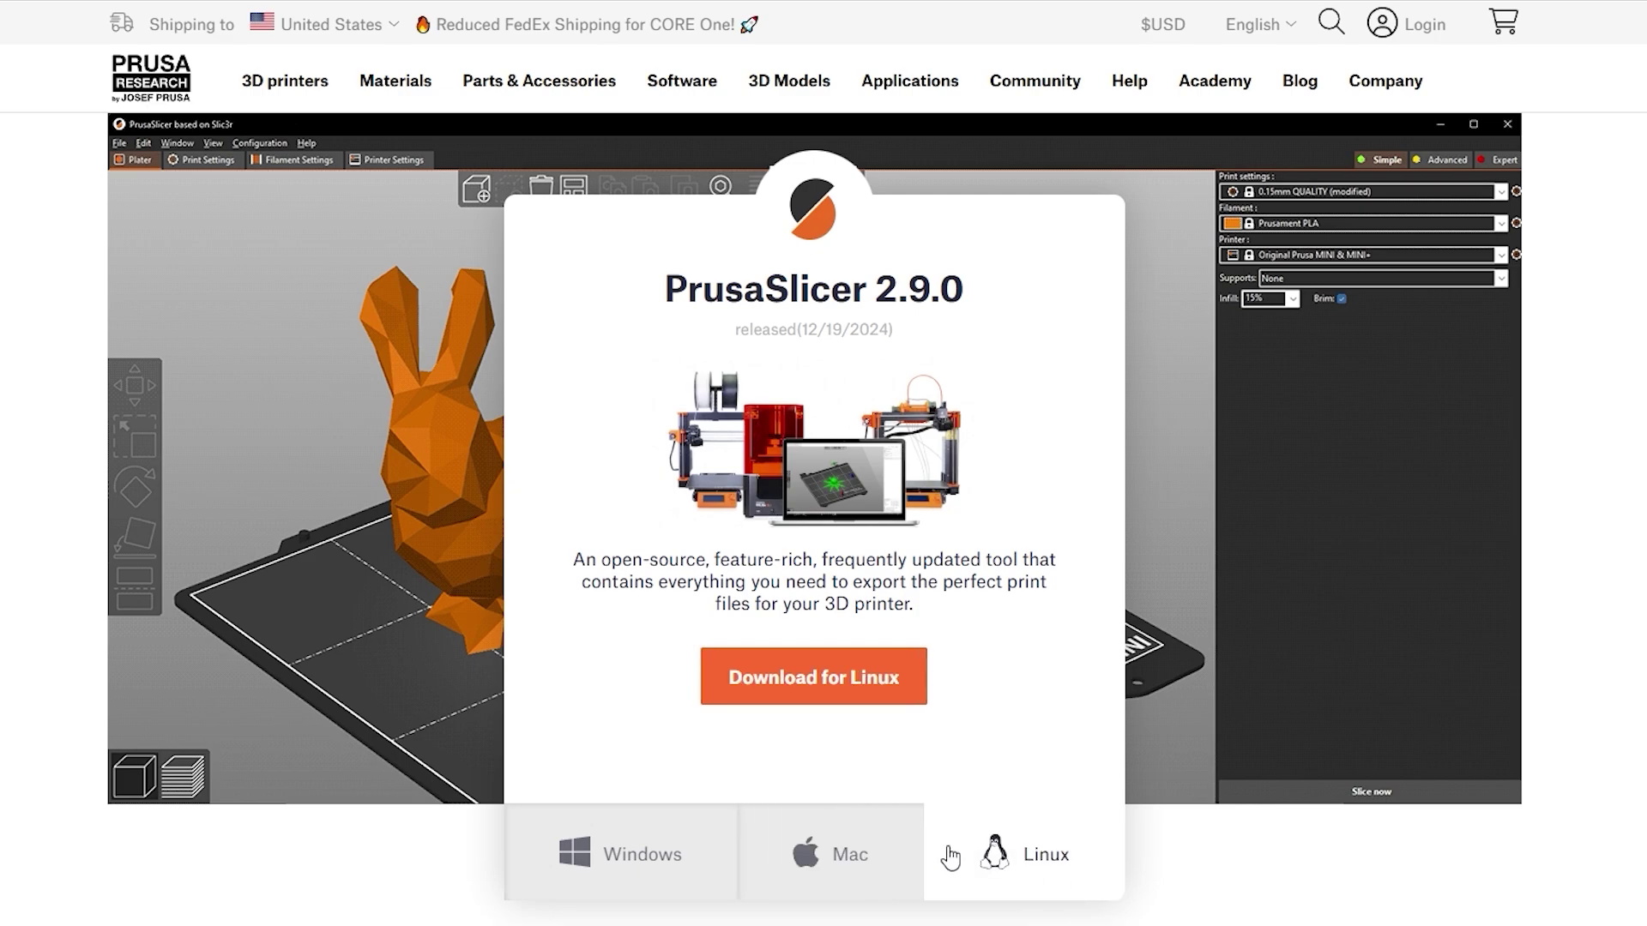
{"action": "left_click", "coordinate": [657, 862]}
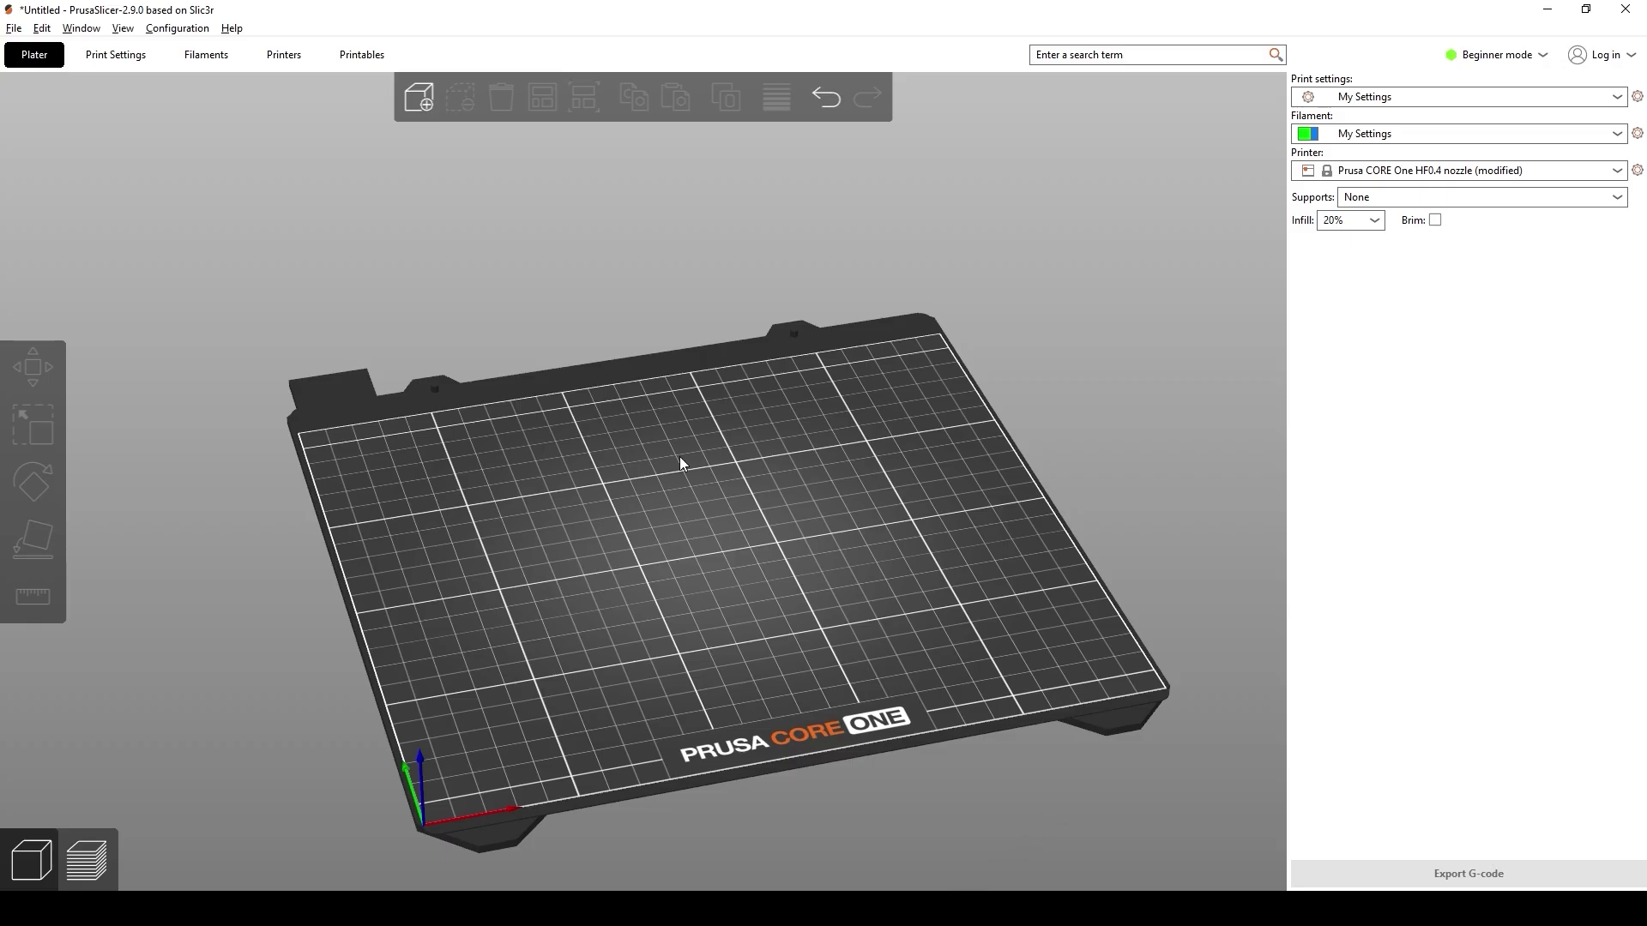
Load Logo Model.stl onto the print bed in PrusaSlicer and accept recalculating its dimensions from inches to millimetres
{"action": "left_click_drag", "start_coordinate": [803, 582], "coordinate": [961, 525]}
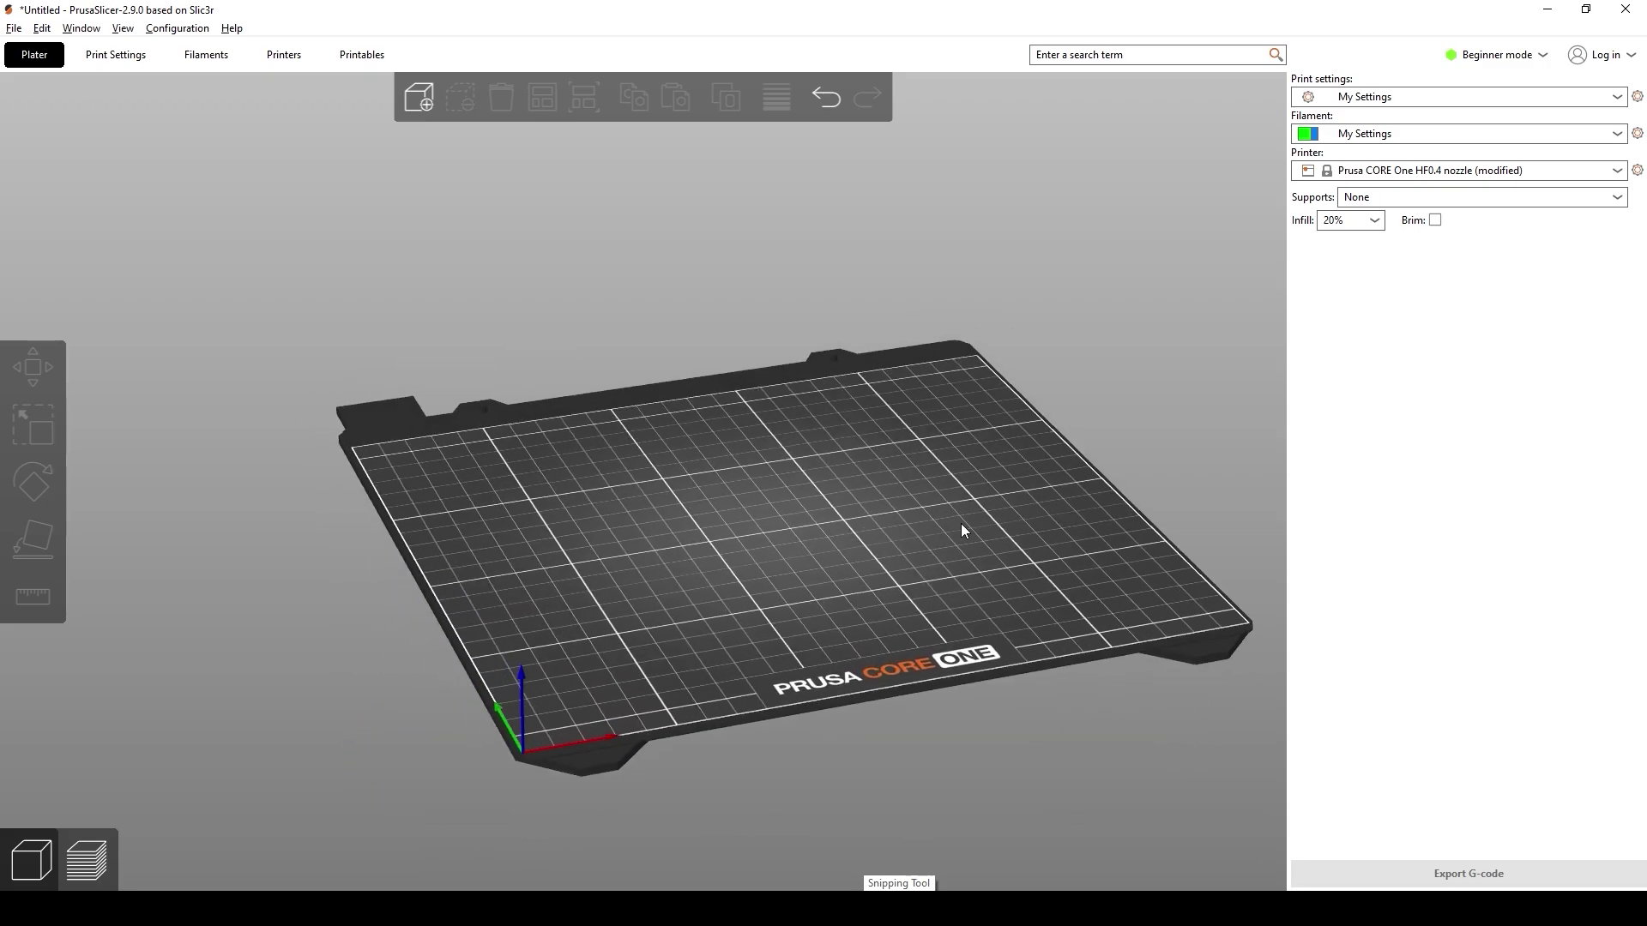
{"action": "right_click_drag", "start_coordinate": [961, 530], "coordinate": [892, 528]}
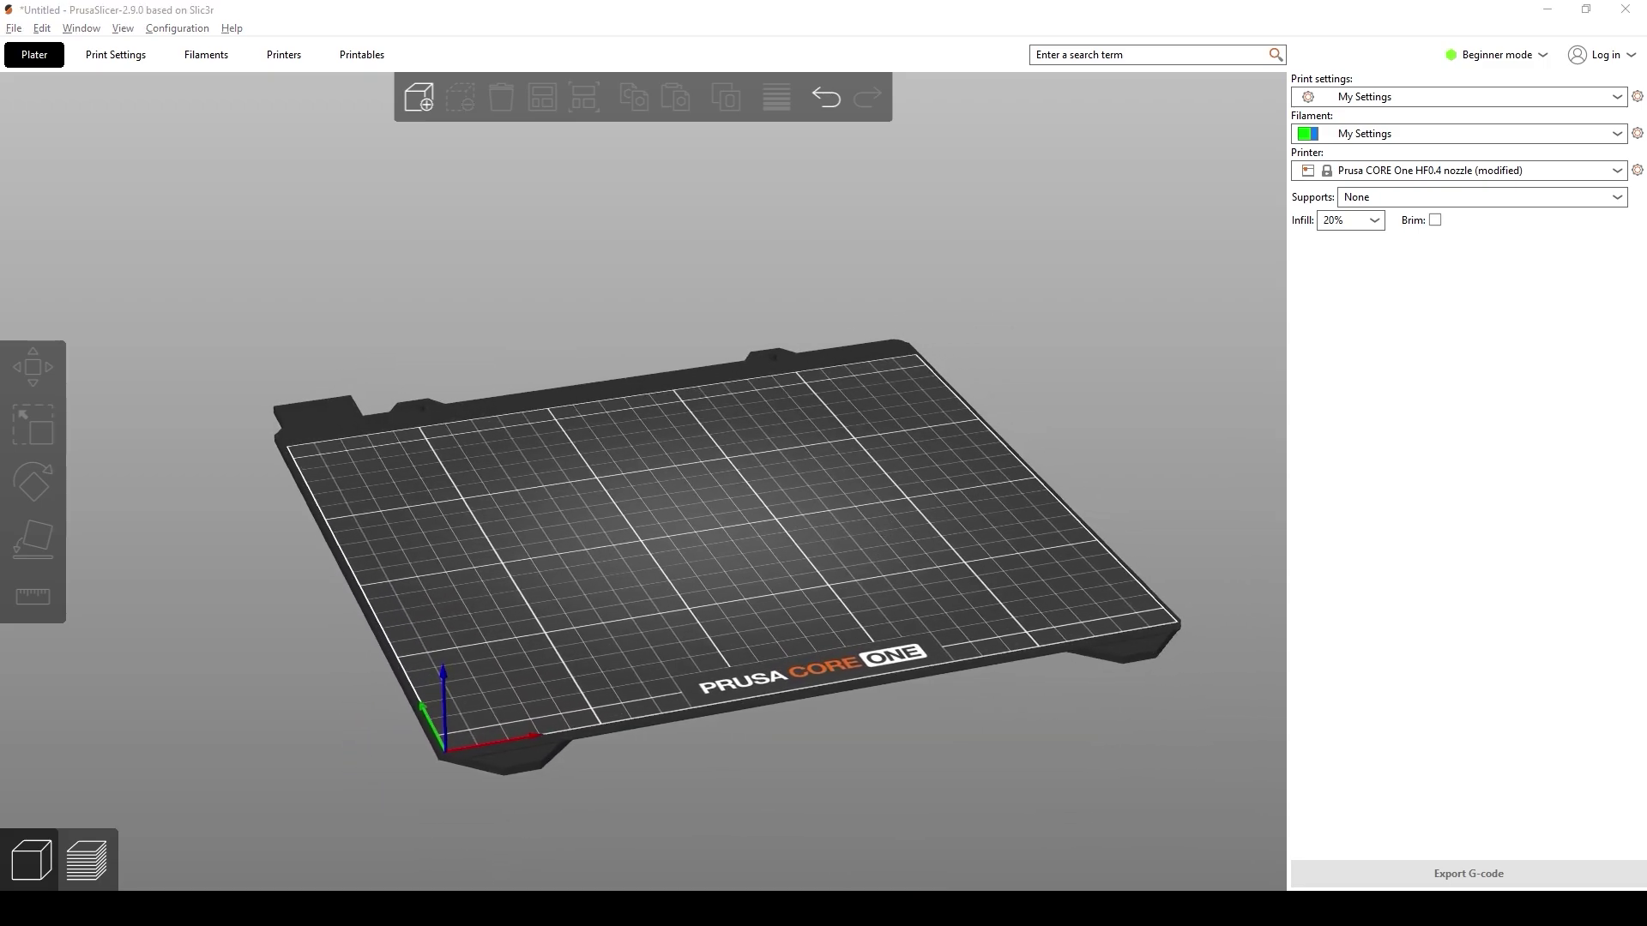
{"action": "left_click_drag", "start_coordinate": [1469, 273], "coordinate": [717, 463]}
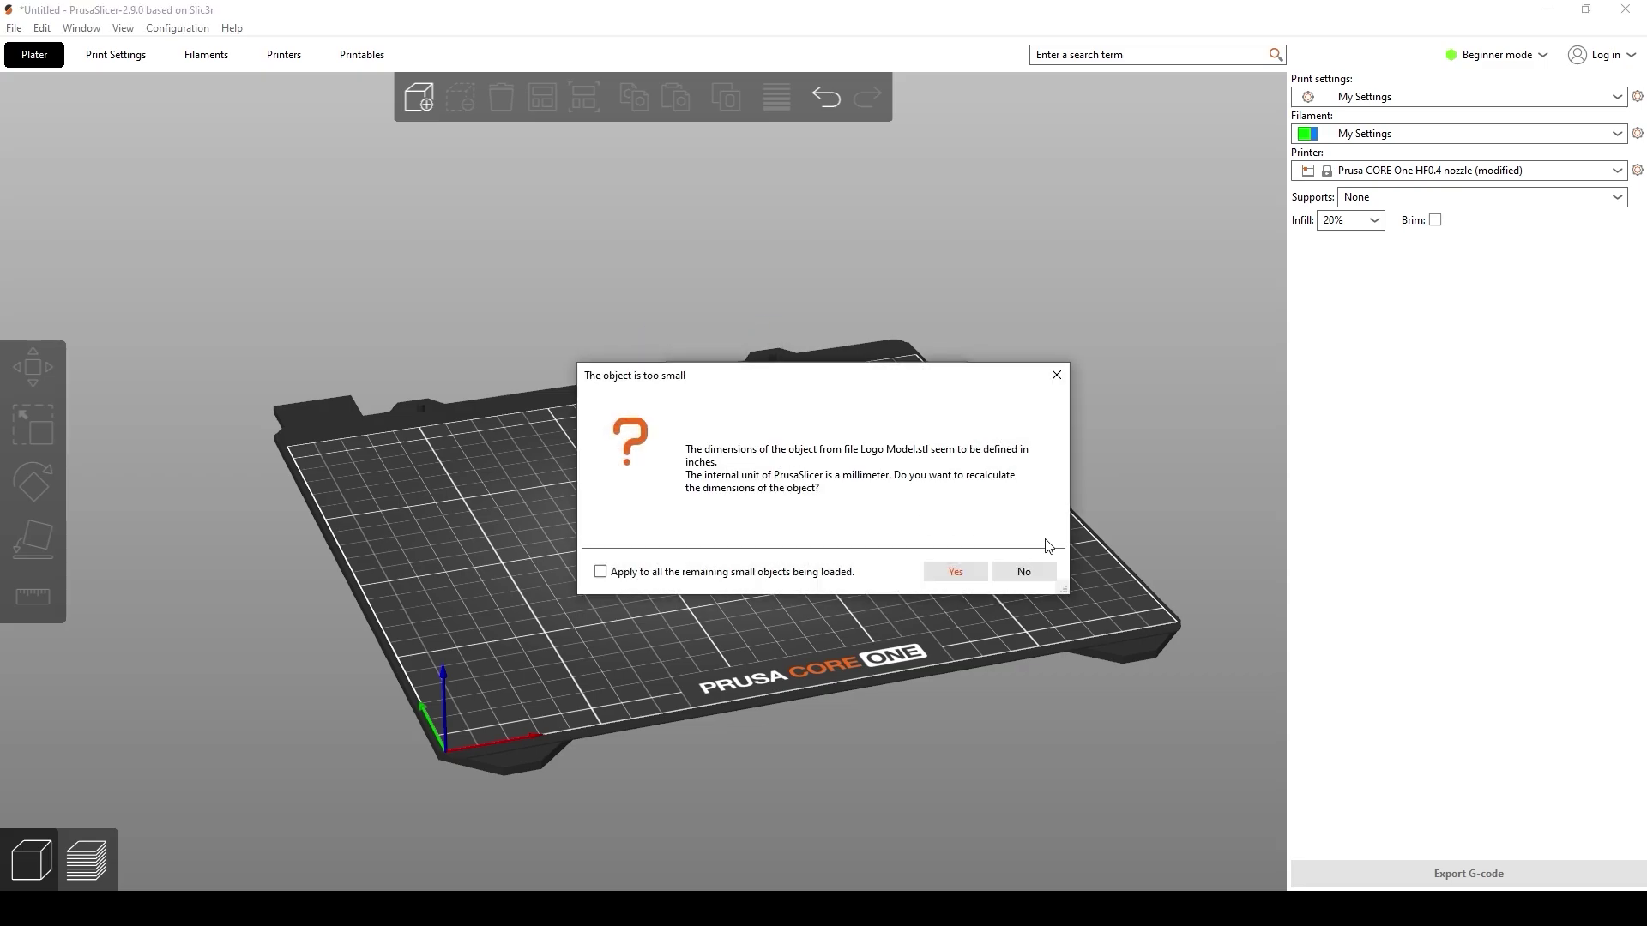
{"action": "left_click", "coordinate": [973, 568]}
{"action": "left_click_drag", "start_coordinate": [772, 504], "coordinate": [834, 602]}
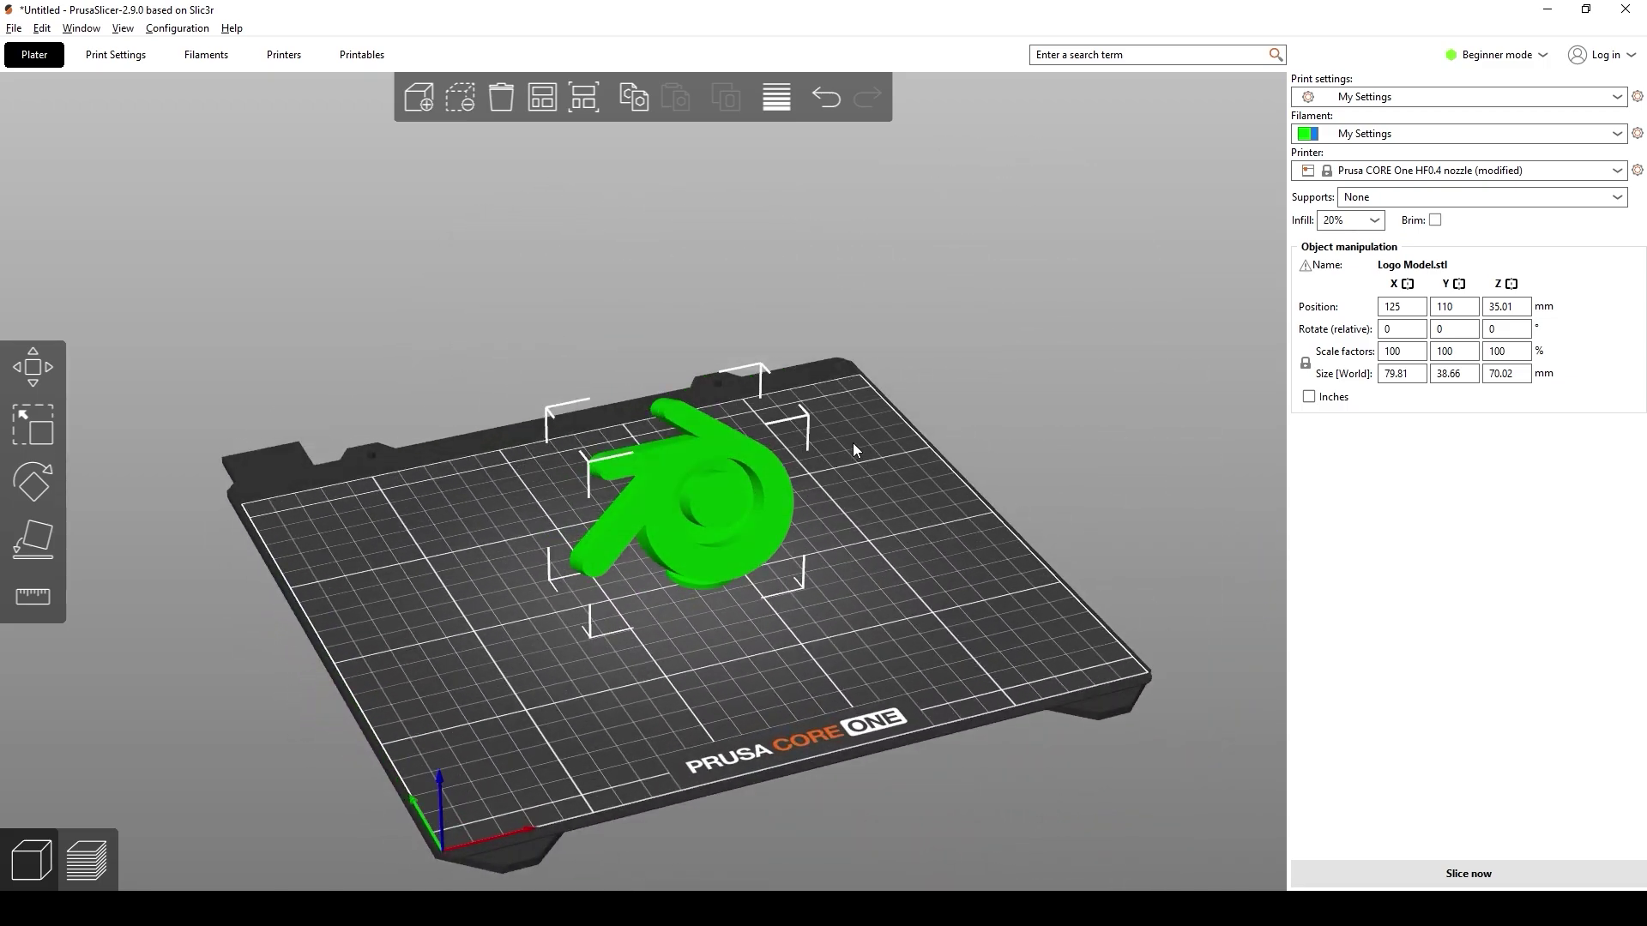
Scale the logo model uniformly to about 166.7% and place it at about X 109, Y 85 mm on the bed
{"action": "key", "text": "s"}
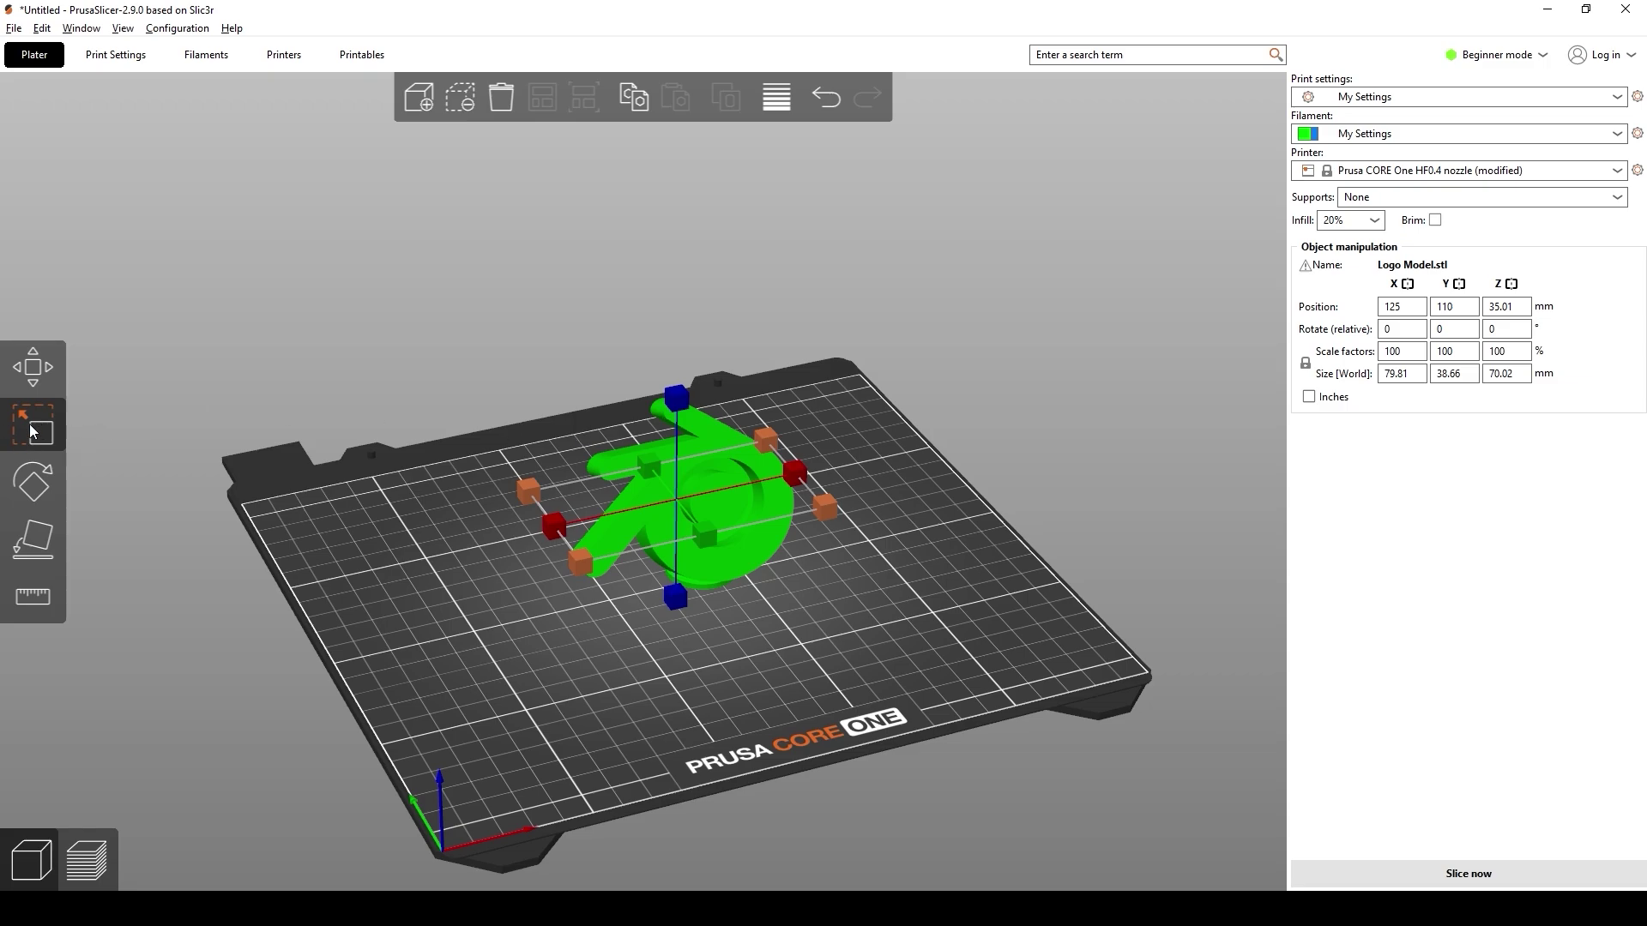
{"action": "left_click_drag", "start_coordinate": [822, 508], "coordinate": [925, 504]}
{"action": "left_click_drag", "start_coordinate": [808, 527], "coordinate": [890, 617]}
{"action": "left_click", "coordinate": [1006, 655]}
{"action": "mouse_move", "coordinate": [1006, 655]}
{"action": "left_mouse_down"}
{"action": "mouse_move", "coordinate": [968, 633]}
{"action": "mouse_move", "coordinate": [1011, 650]}
{"action": "left_mouse_up"}
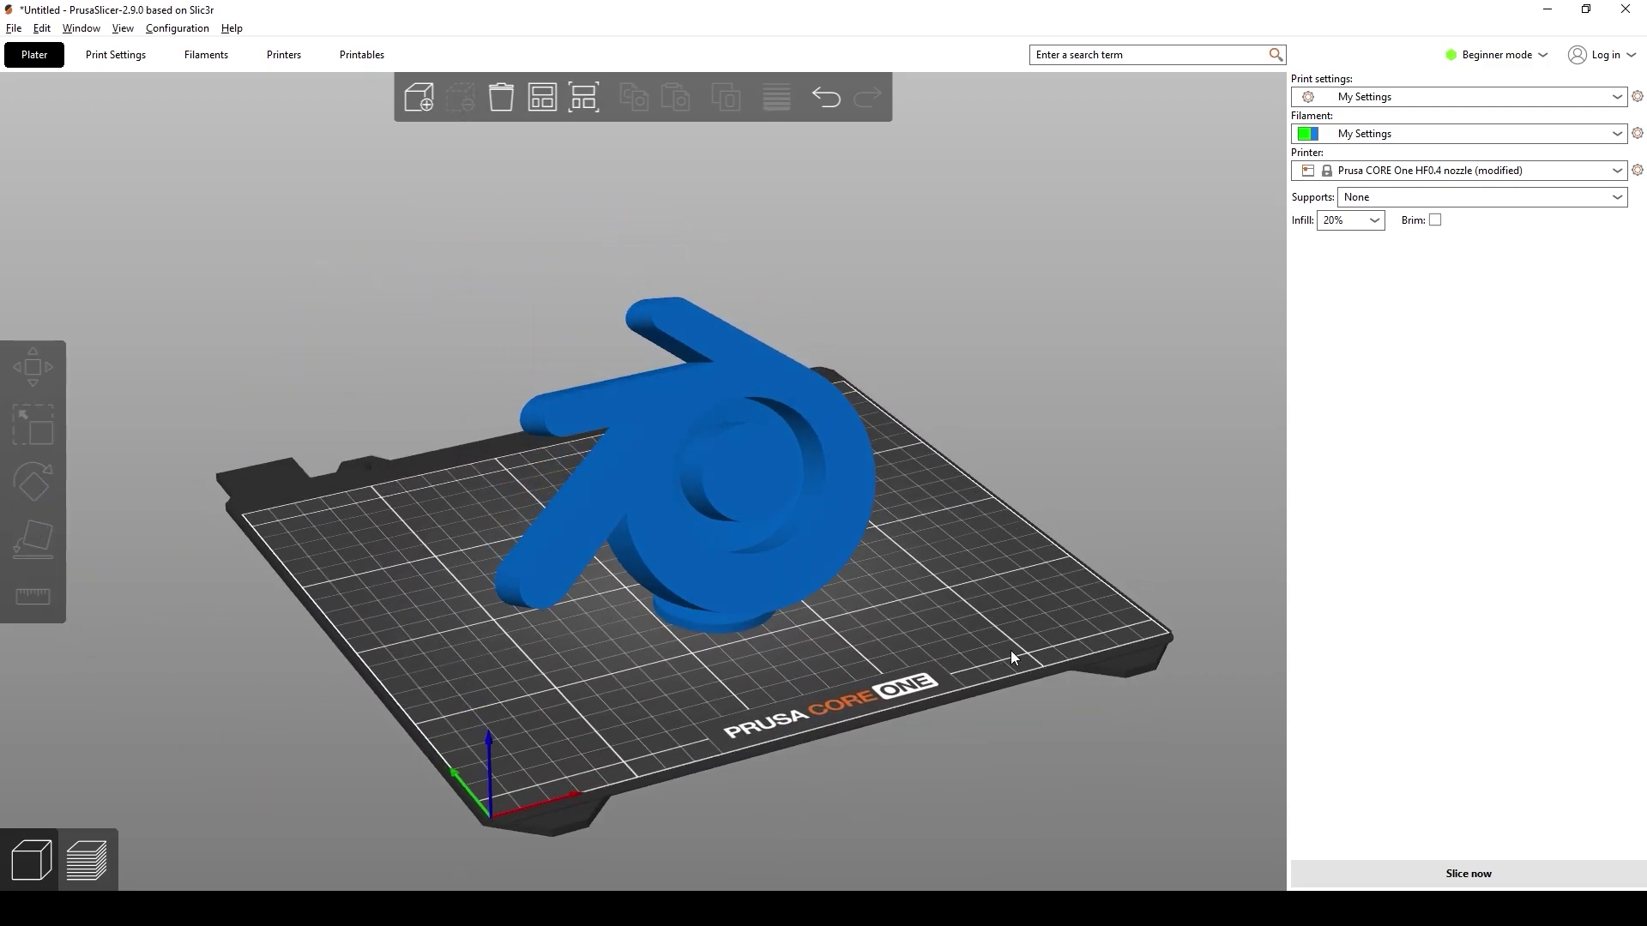
{"action": "left_click", "coordinate": [793, 580]}
{"action": "left_click_drag", "start_coordinate": [799, 561], "coordinate": [788, 568]}
Slice the enlarged logo model and step down through its layers in the preview
{"action": "left_click", "coordinate": [1468, 873]}
{"action": "scroll", "coordinate": [943, 570], "scroll_direction": "up", "scroll_amount": 2}
{"action": "mouse_move", "coordinate": [944, 570]}
{"action": "left_mouse_down"}
{"action": "mouse_move", "coordinate": [1054, 597]}
{"action": "mouse_move", "coordinate": [926, 595]}
{"action": "left_mouse_up"}
{"action": "scroll", "coordinate": [868, 567], "scroll_direction": "up", "scroll_amount": 2}
{"action": "middle_click_drag", "start_coordinate": [868, 566], "coordinate": [949, 535]}
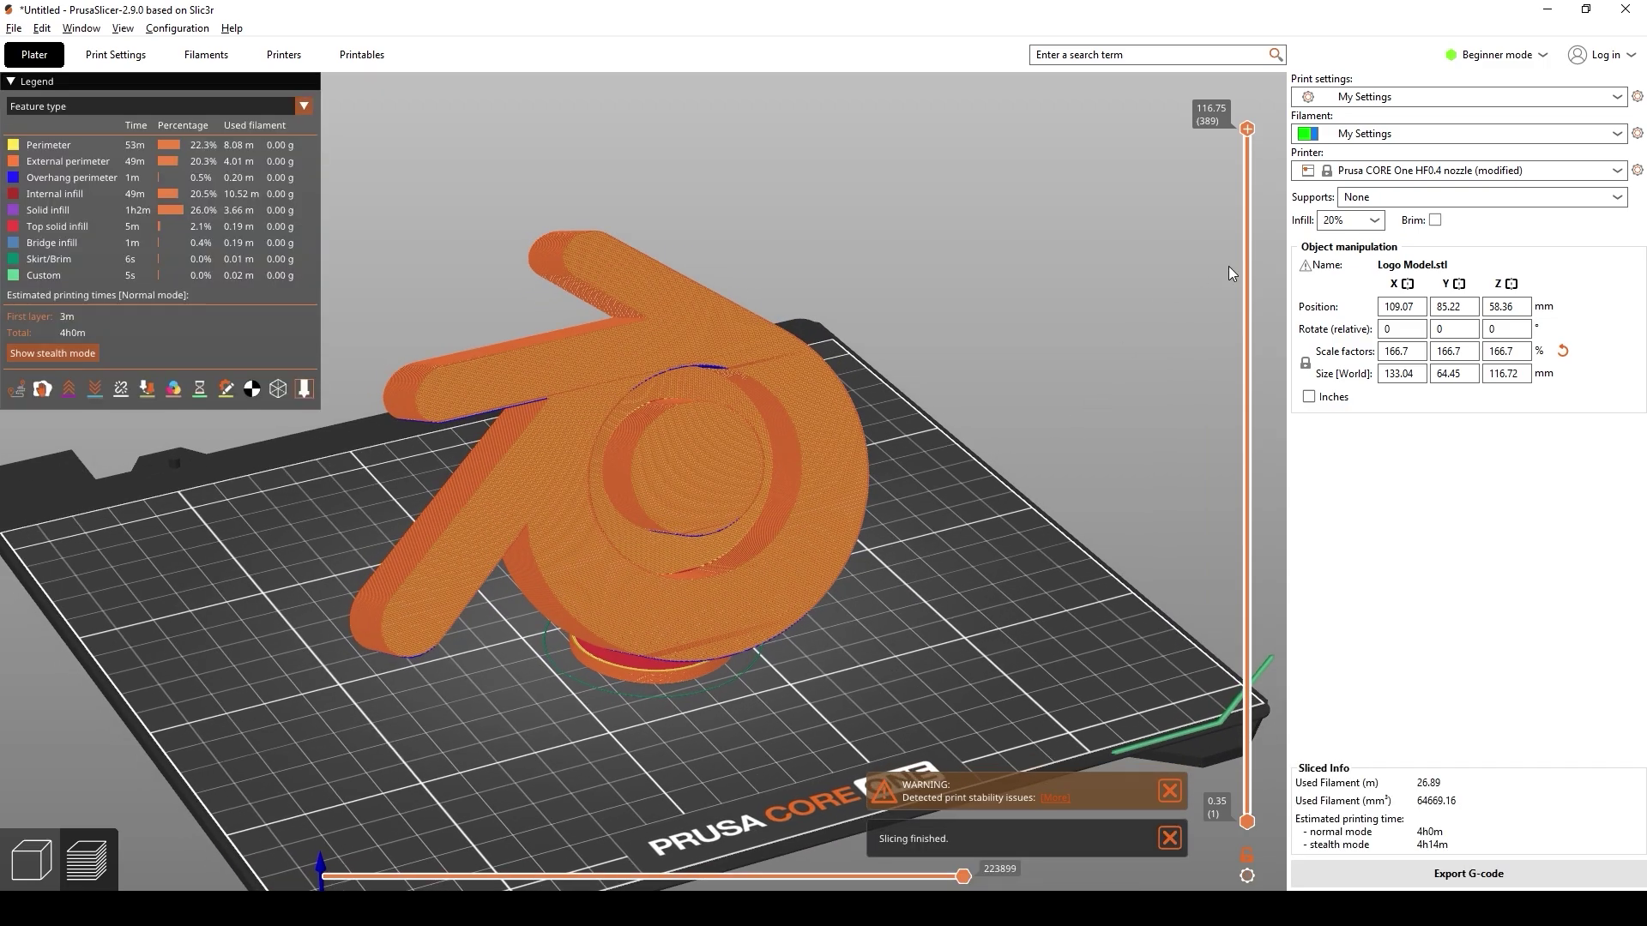
{"action": "left_click_drag", "start_coordinate": [1246, 129], "coordinate": [1261, 597]}
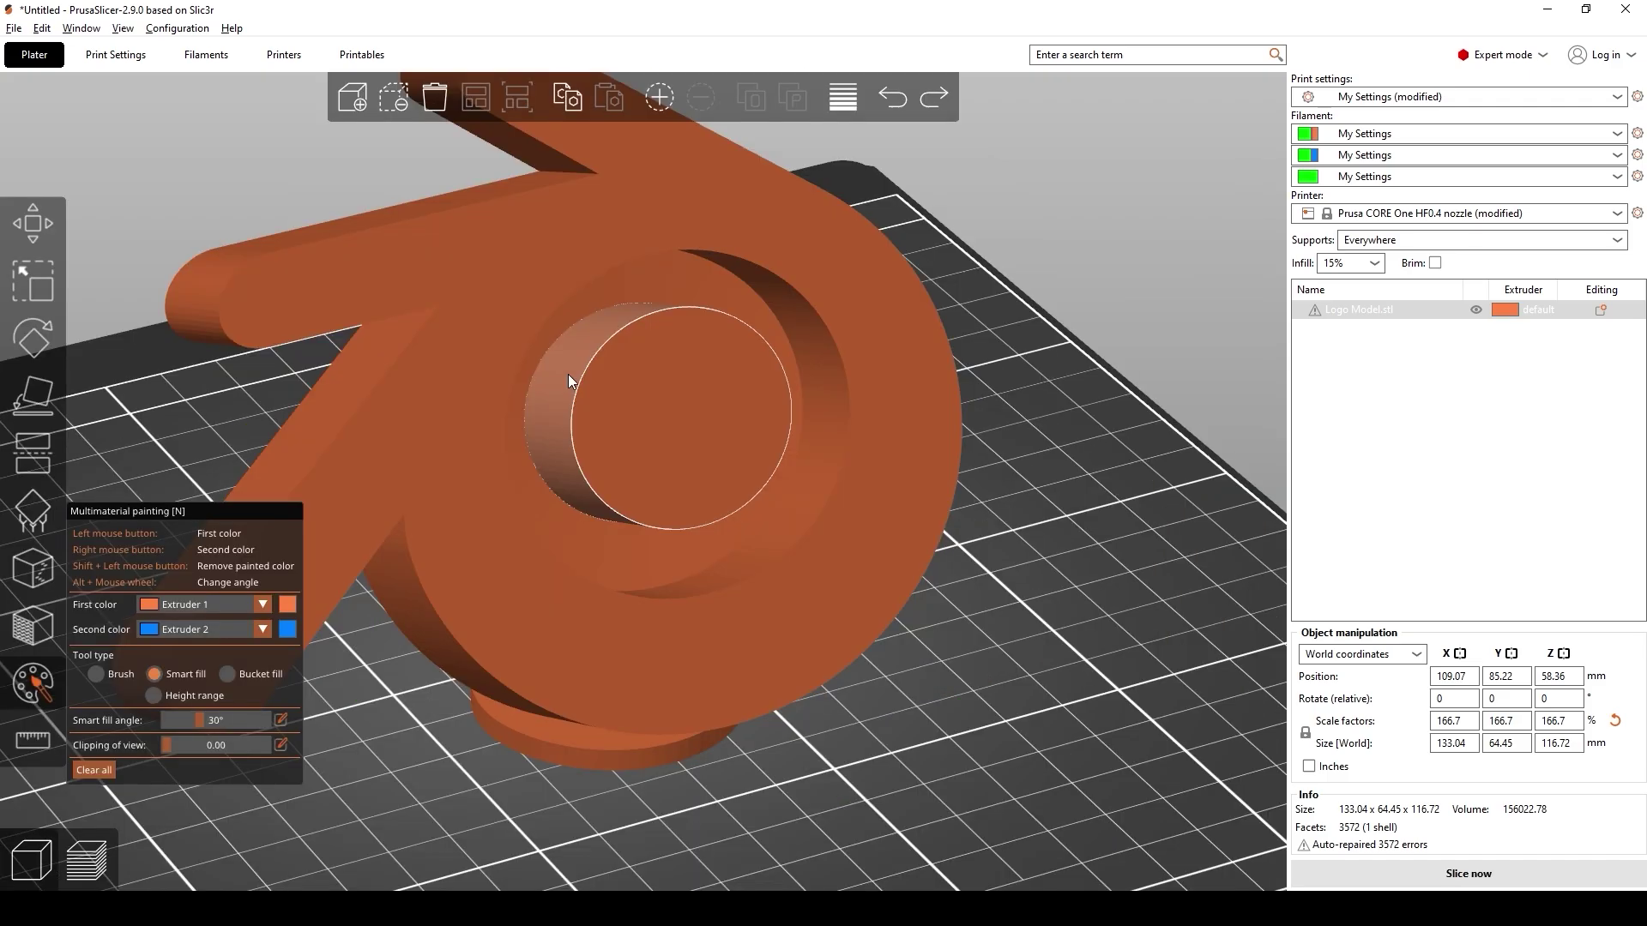
Paint the side and front face of the logo's centre disc with the second color, Extruder 2, using Smart fill
{"action": "right_click", "coordinate": [569, 377]}
{"action": "right_click", "coordinate": [678, 391]}
{"action": "left_click_drag", "start_coordinate": [1053, 683], "coordinate": [1066, 645]}
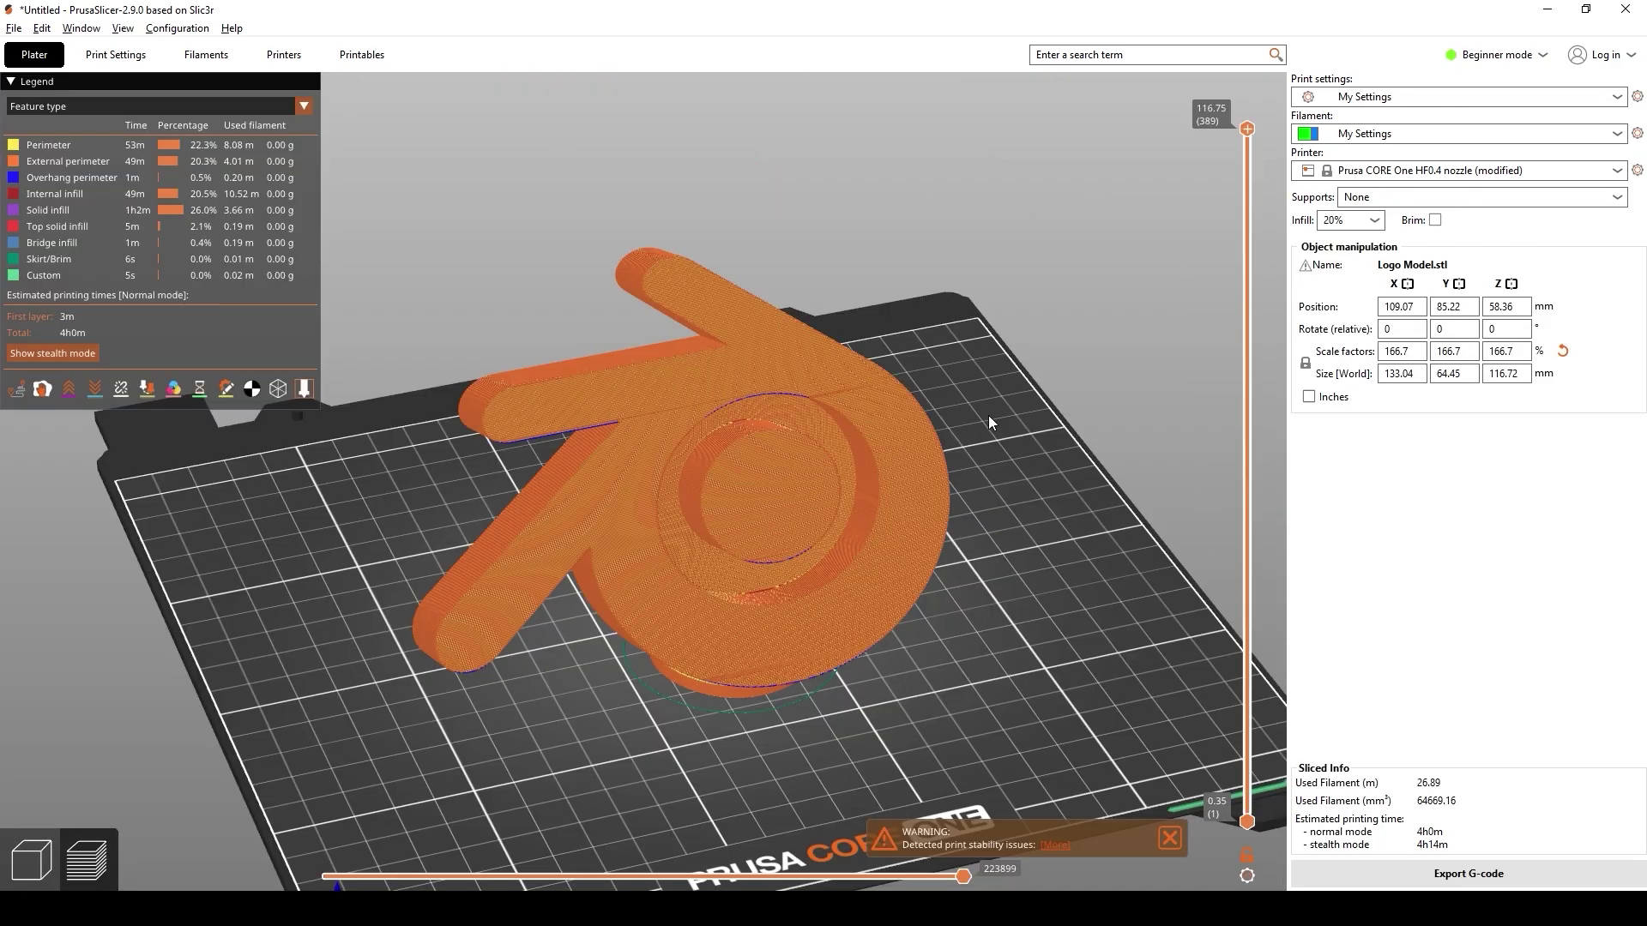
Run the printer configuration wizard, keeping Prusa CORE One with the HF0.4 mm nozzle selected under Prusa Research, and finish it
{"action": "left_click", "coordinate": [32, 860]}
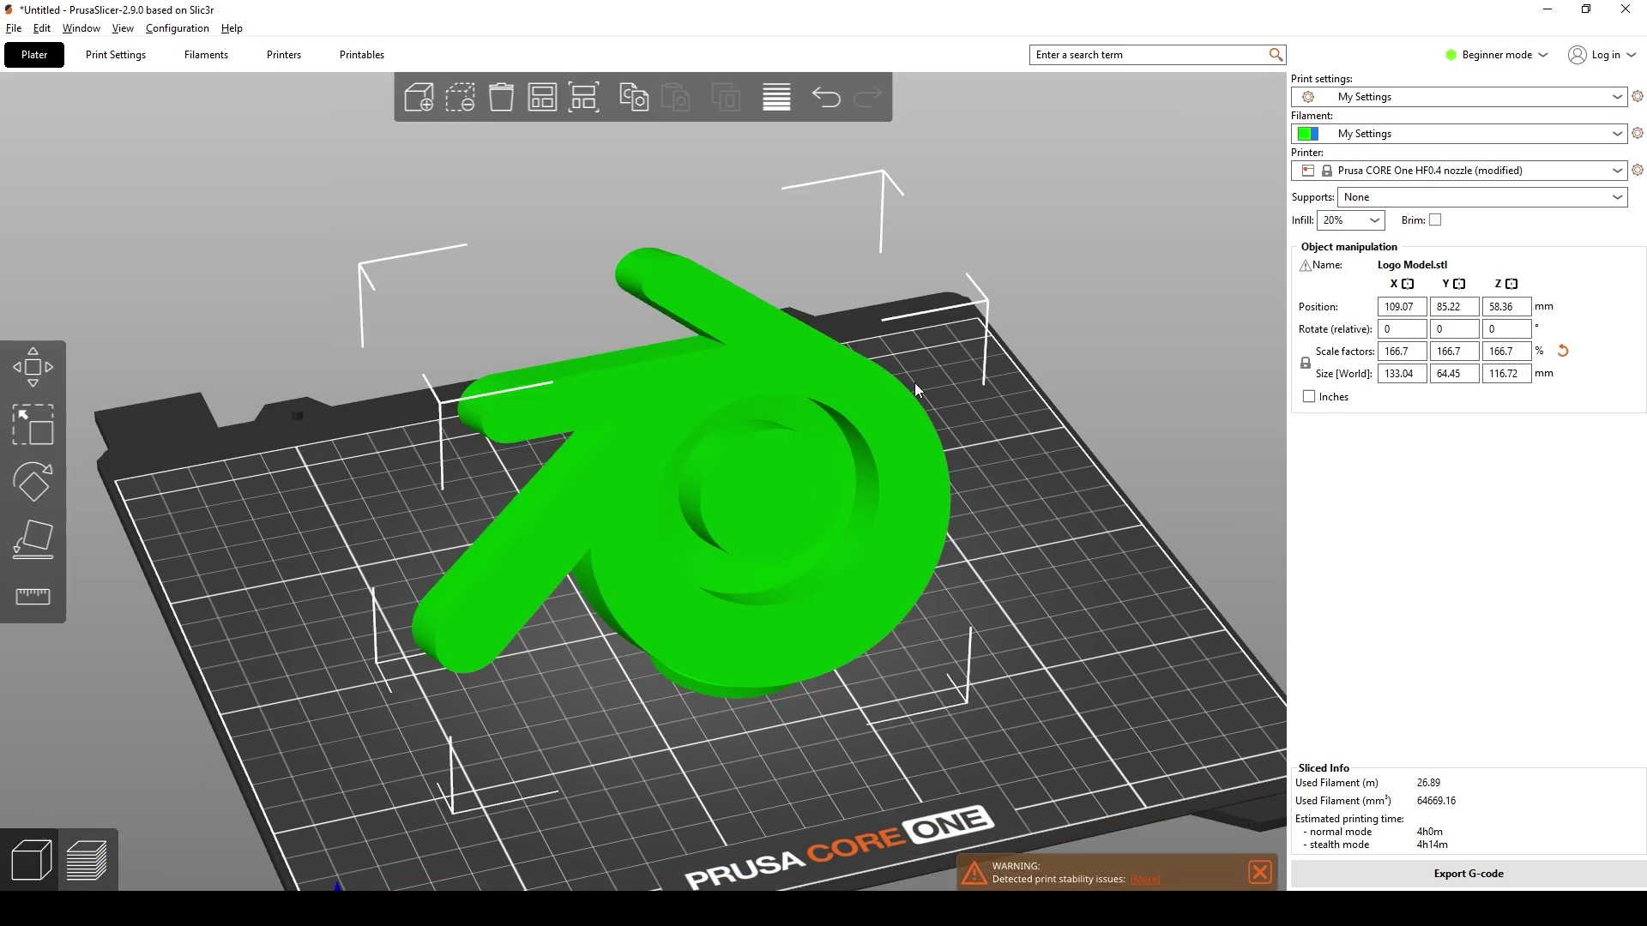
{"action": "left_click", "coordinate": [291, 62]}
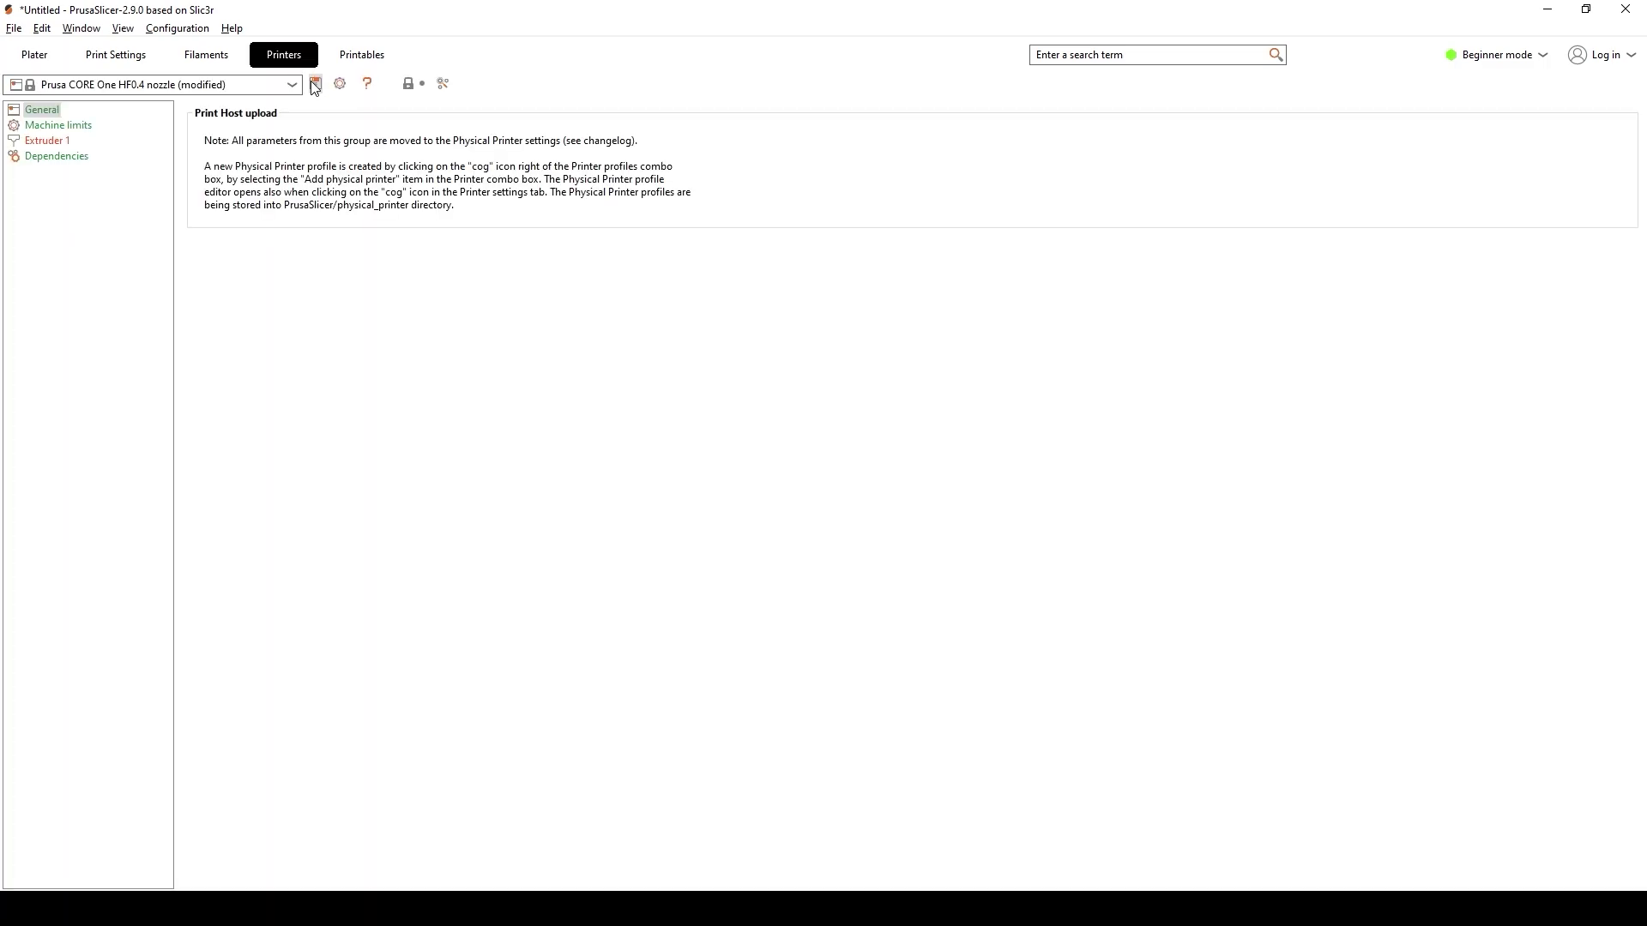
{"action": "left_click", "coordinate": [292, 88]}
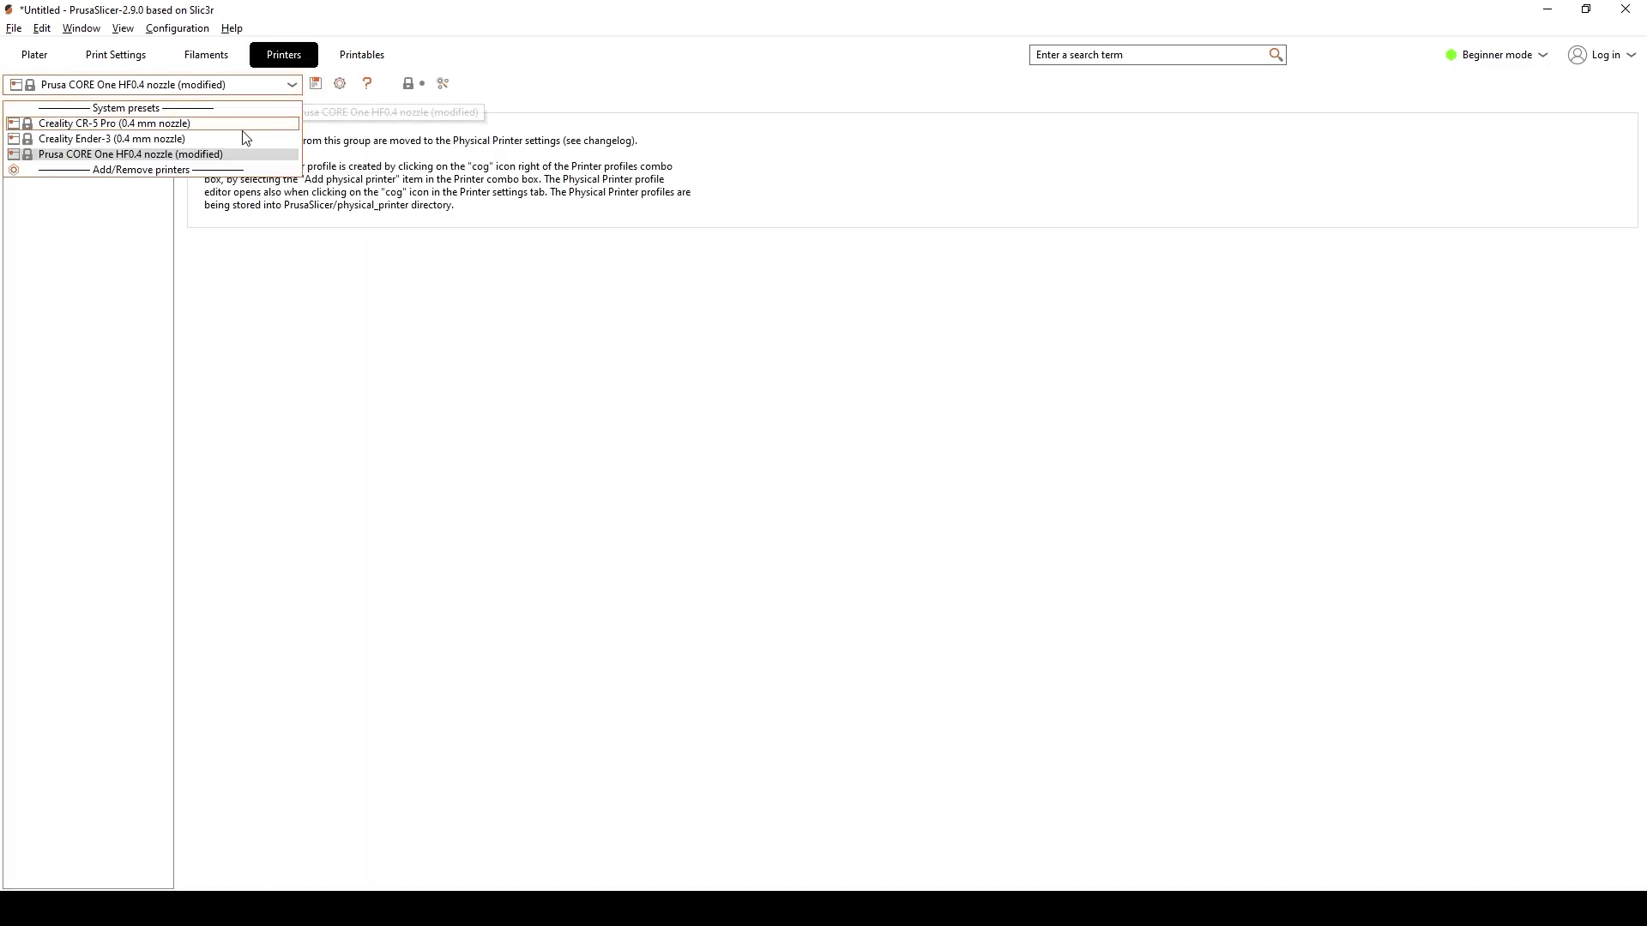
{"action": "left_click", "coordinate": [128, 169]}
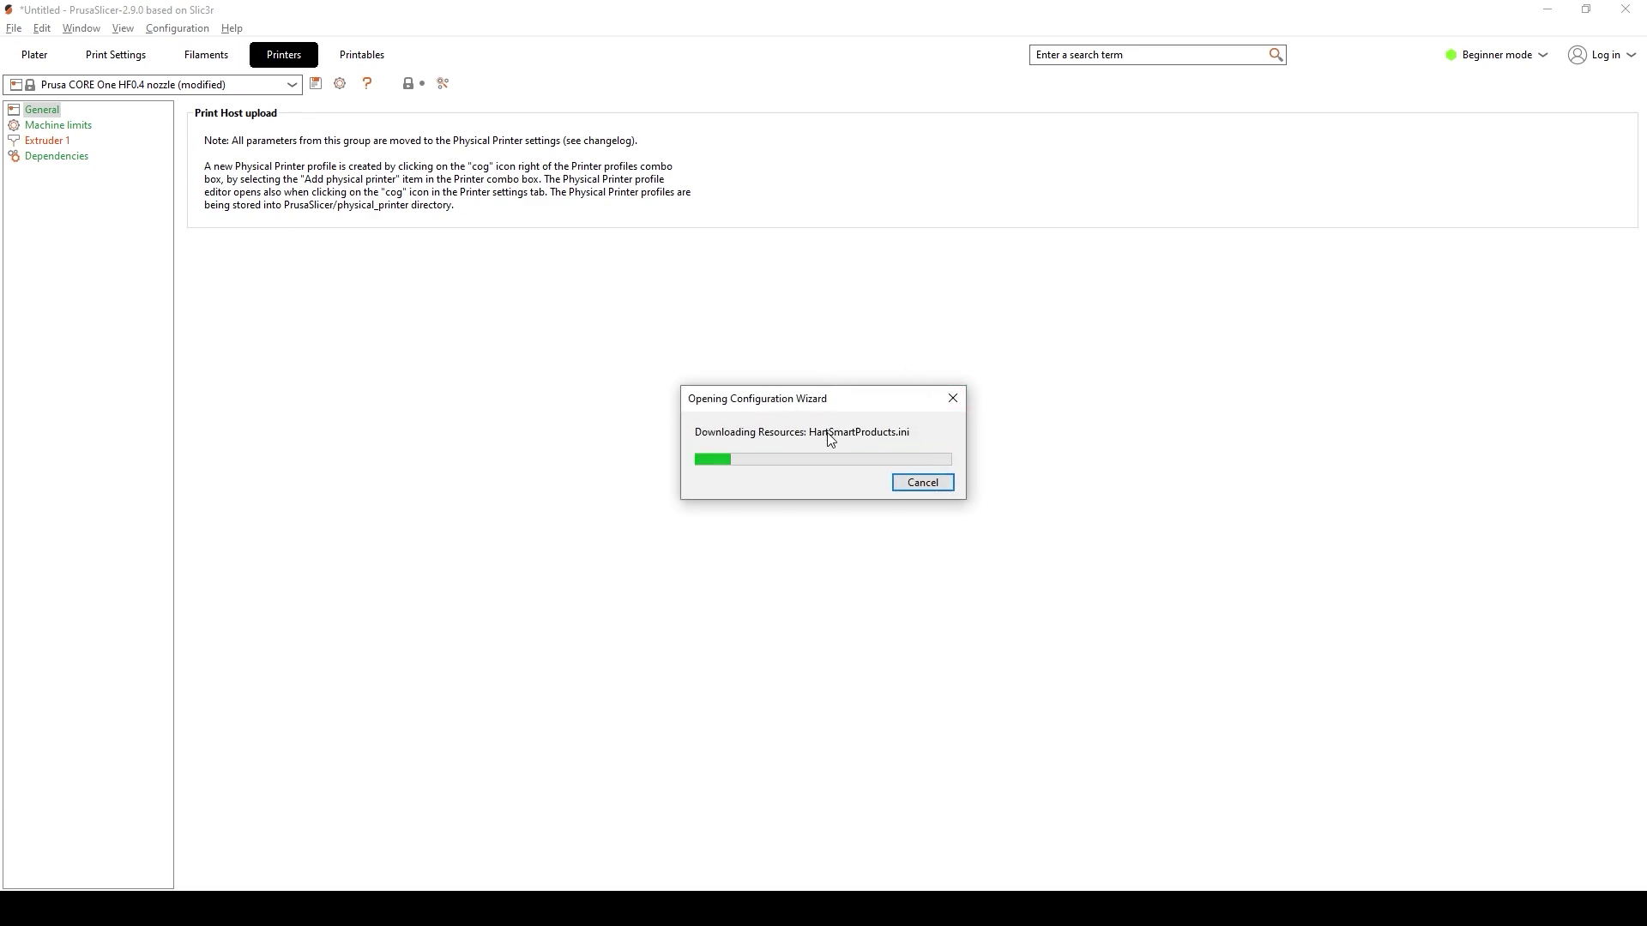
{"action": "left_click", "coordinate": [1131, 571]}
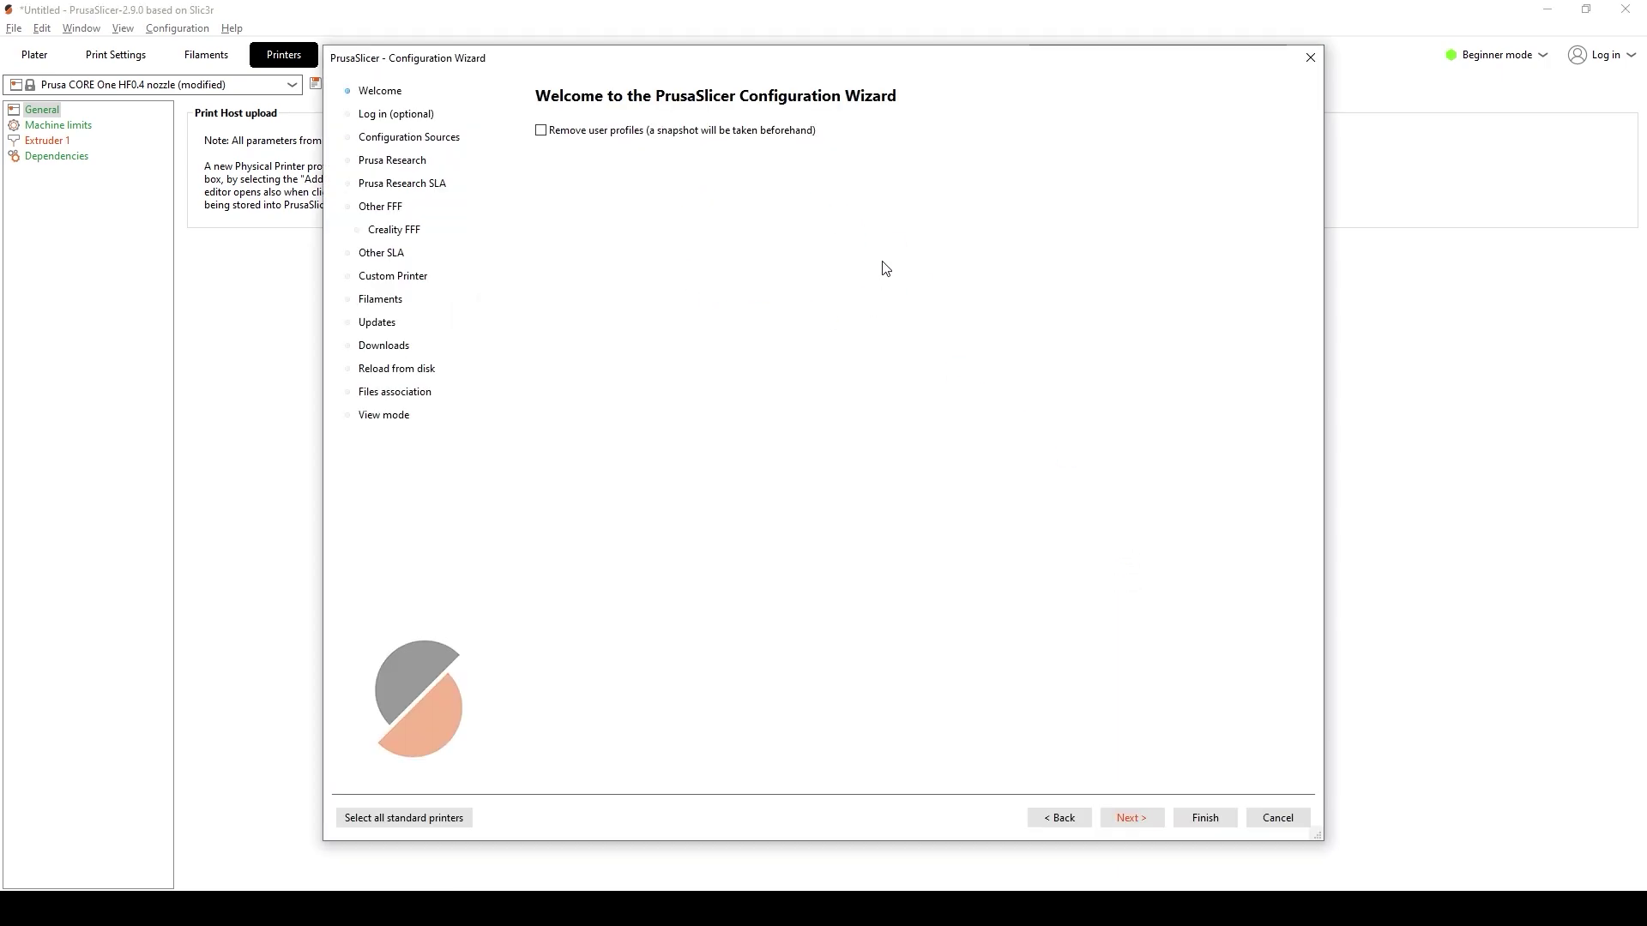
{"action": "left_click", "coordinate": [388, 168]}
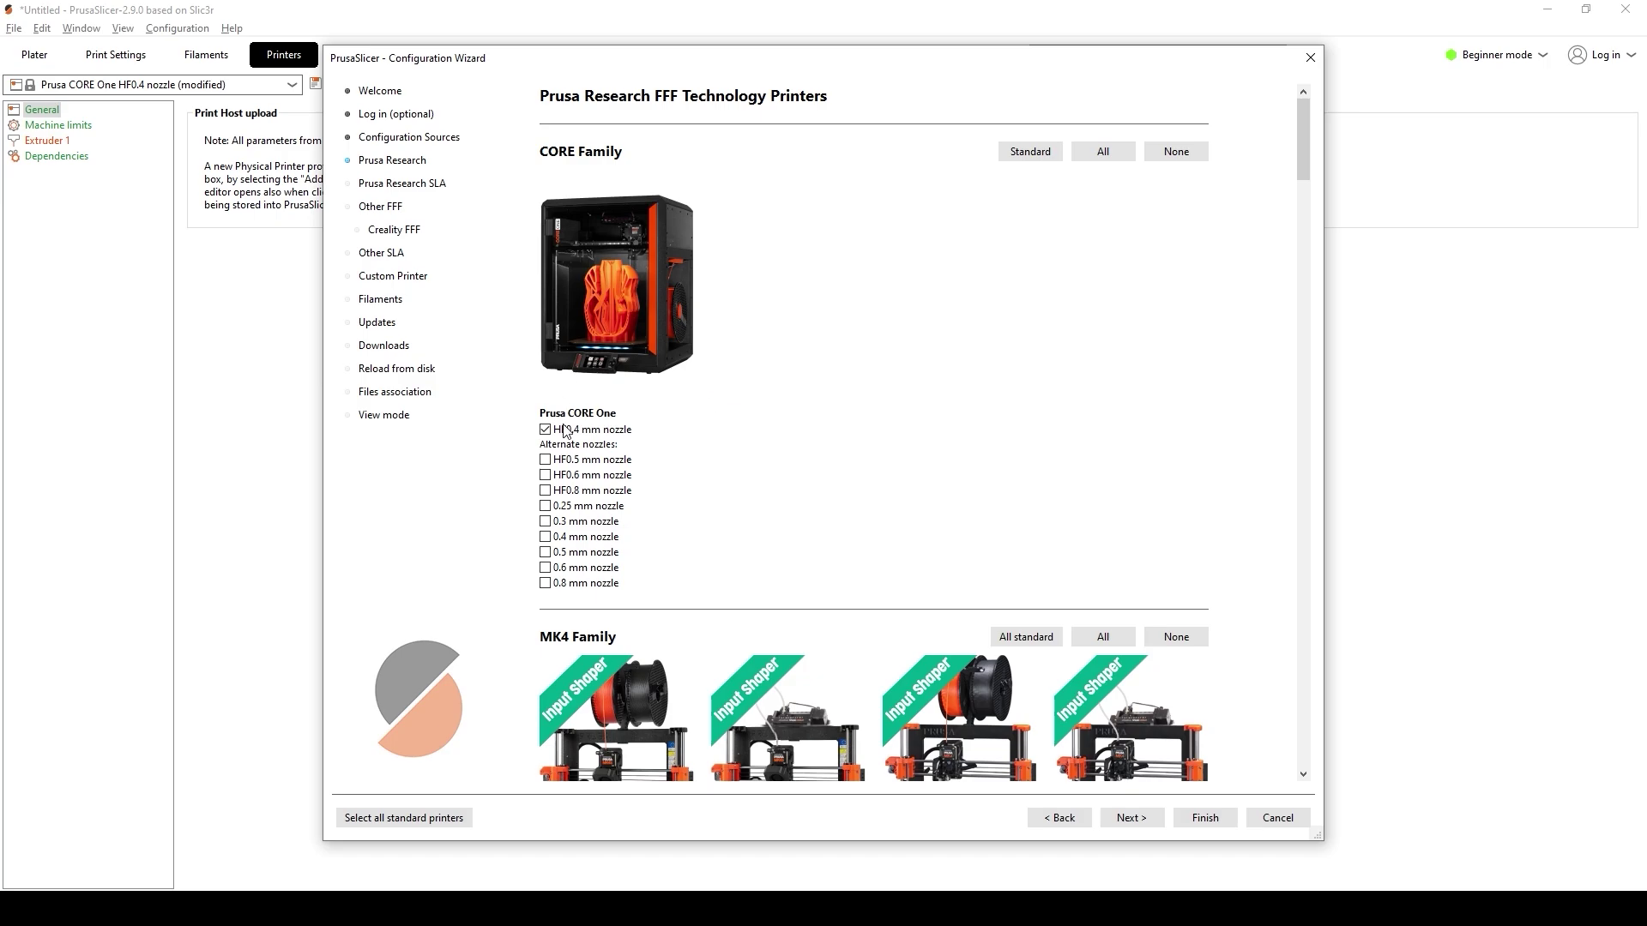
{"action": "left_click", "coordinate": [1206, 819]}
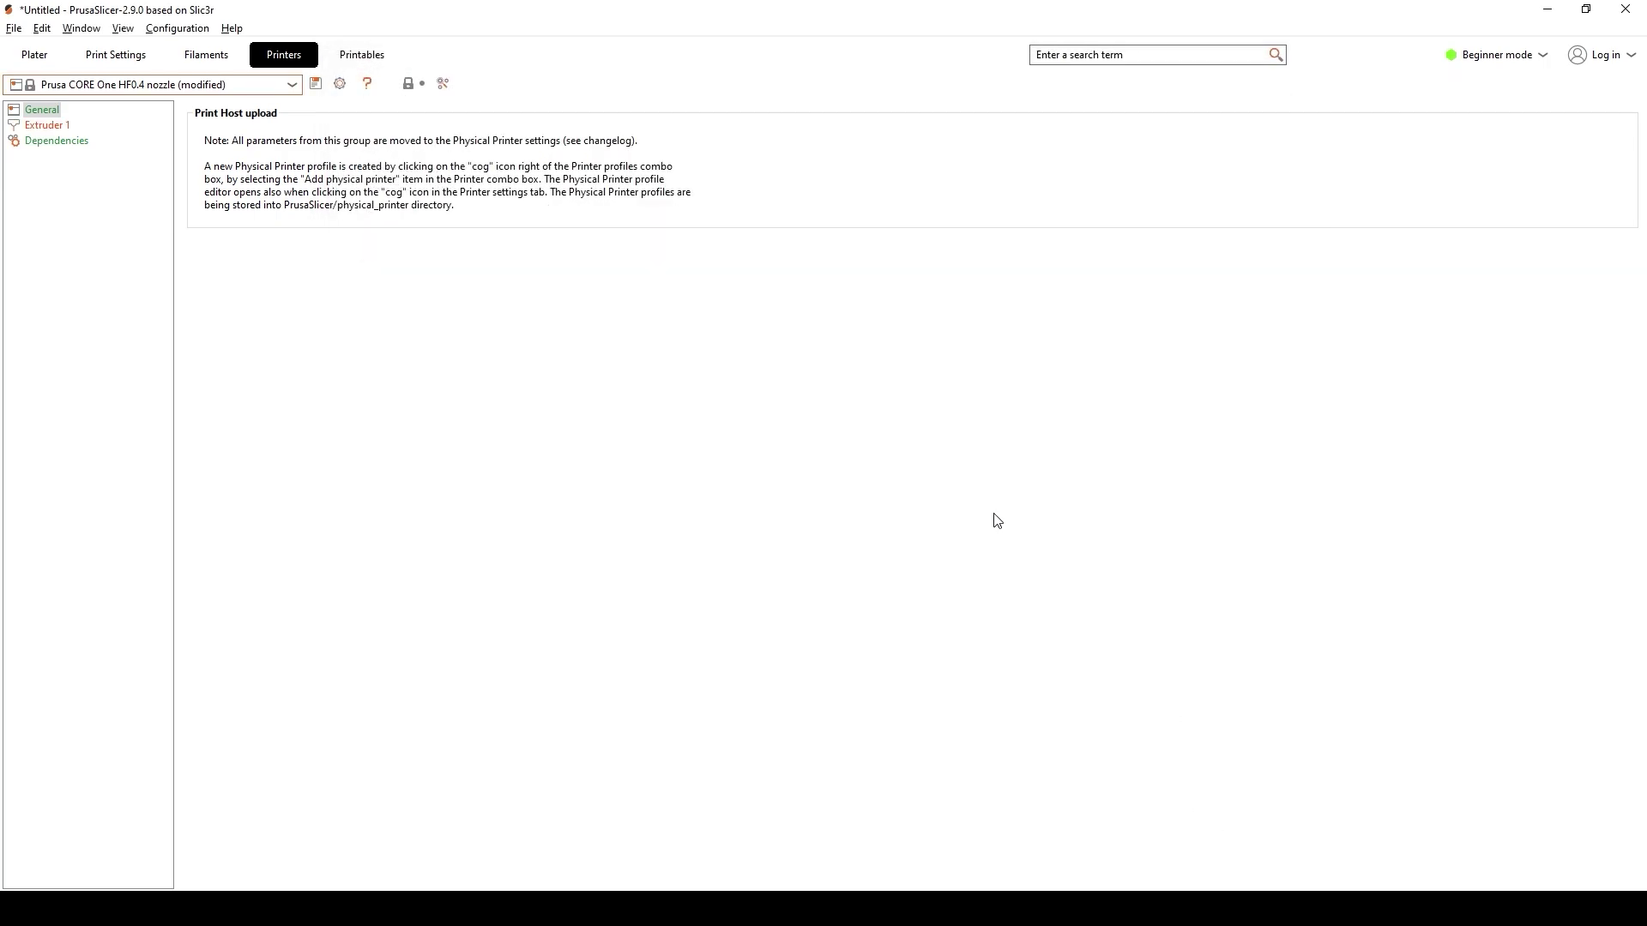
Switch the interface to Expert mode and set the printer's number of extruders to 3
{"action": "left_click", "coordinate": [1539, 55]}
{"action": "left_click", "coordinate": [1502, 132]}
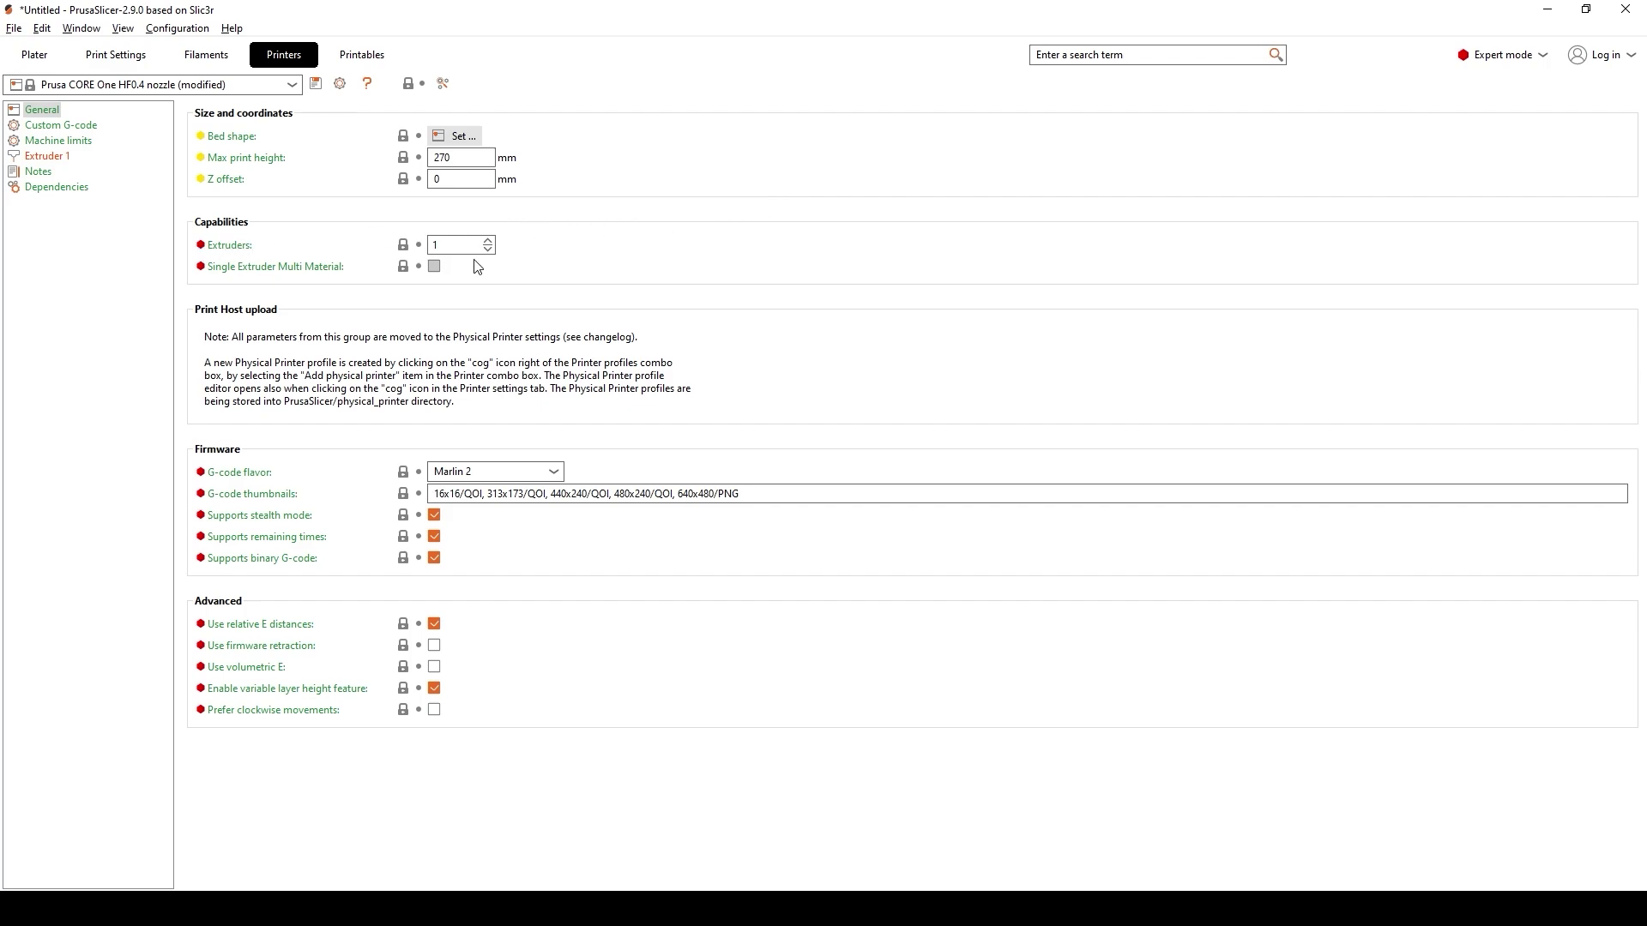
{"action": "left_click", "coordinate": [489, 242]}
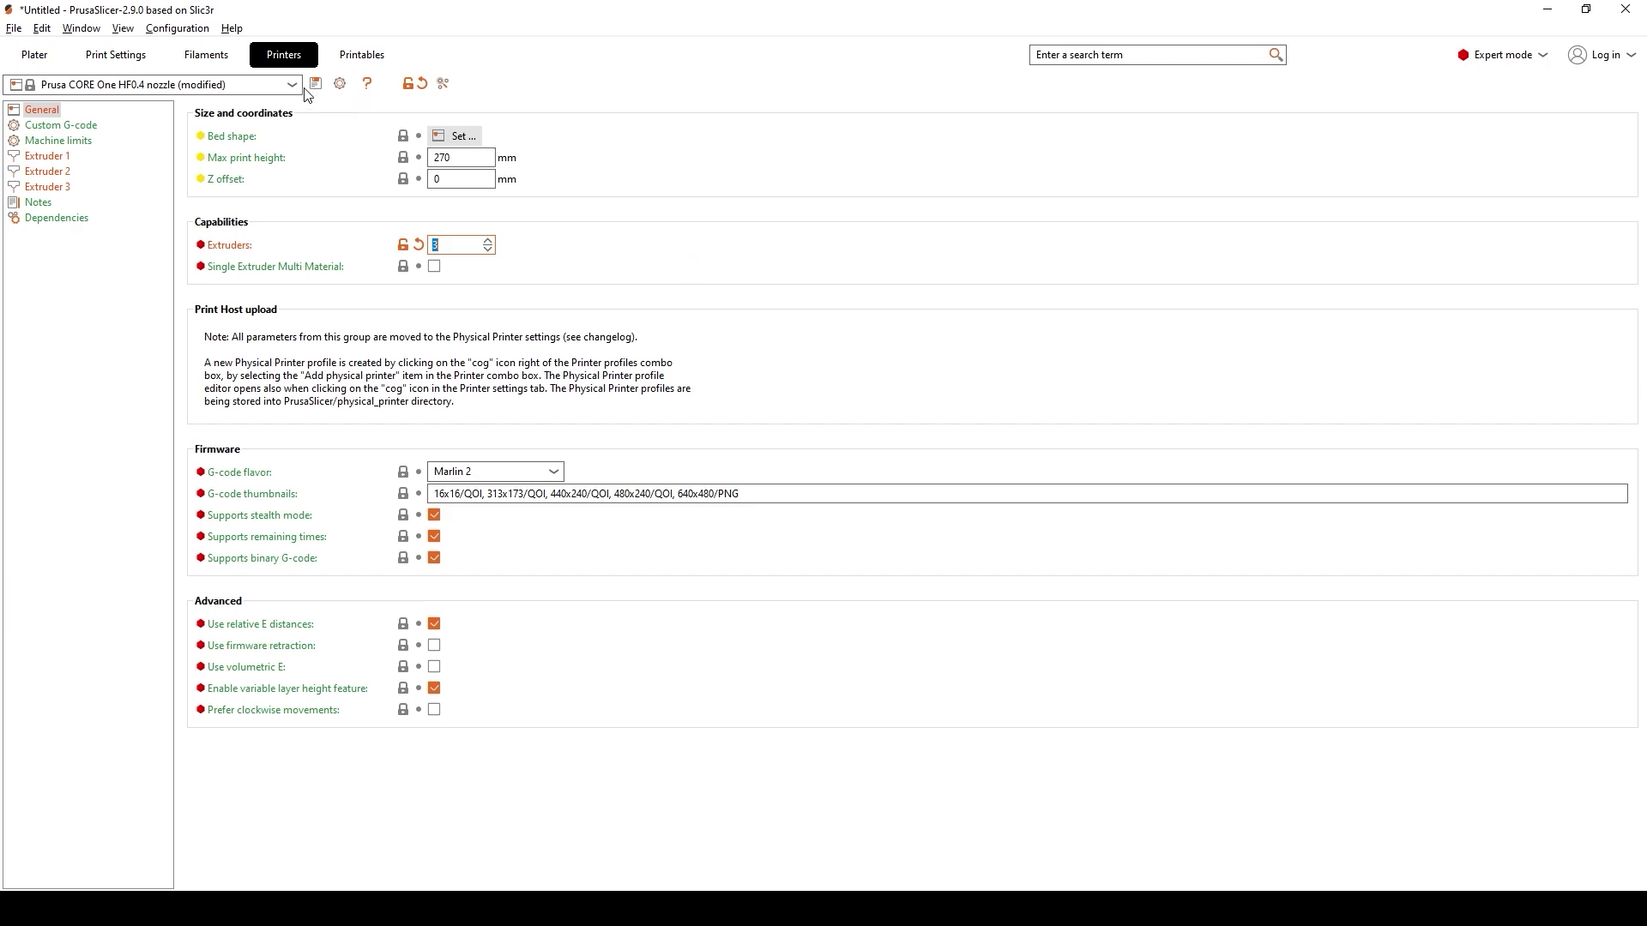
Review the infill print settings and examine the infill pattern inside the sliced model at layer 295
{"action": "left_click", "coordinate": [111, 59]}
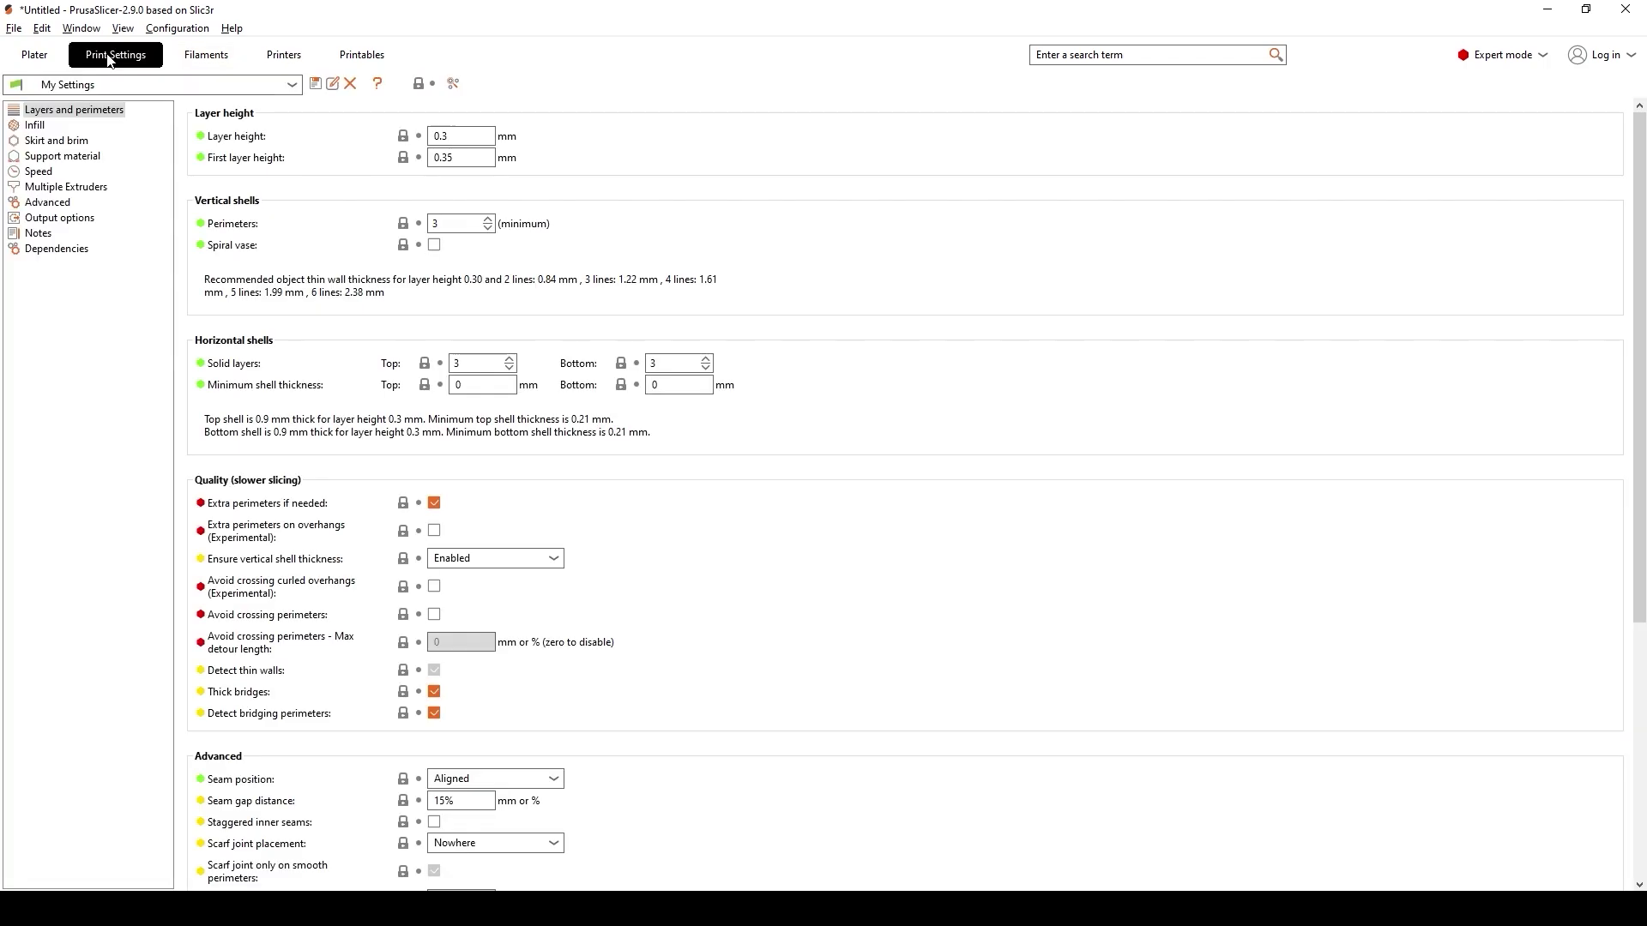
{"action": "left_click", "coordinate": [36, 127]}
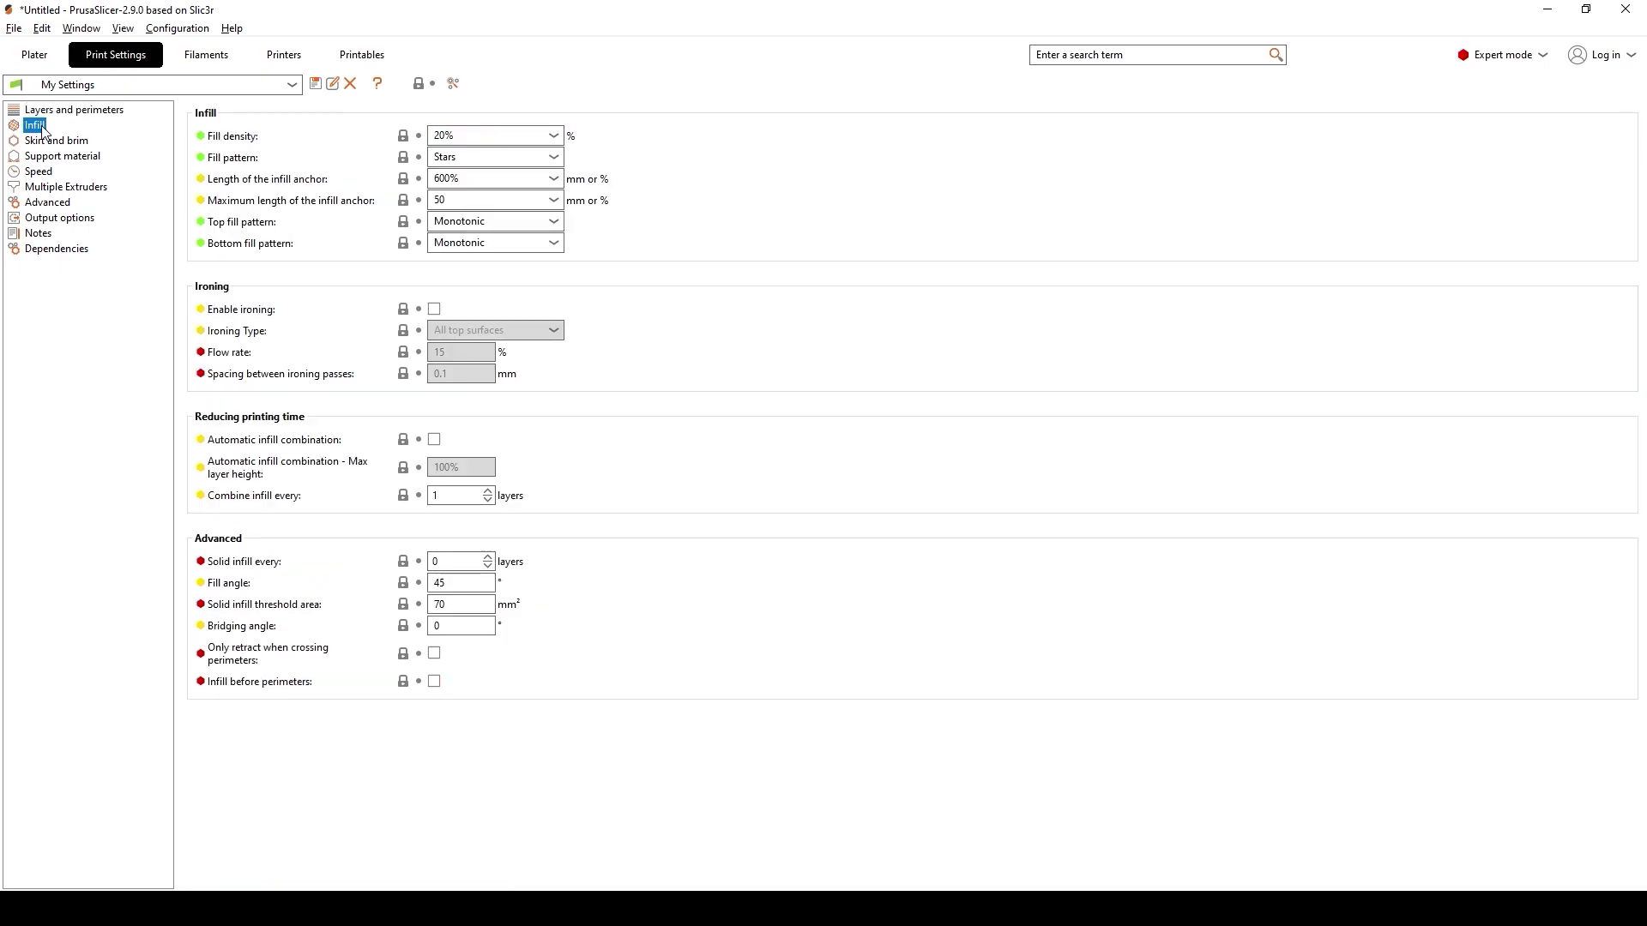
{"action": "left_click", "coordinate": [34, 54]}
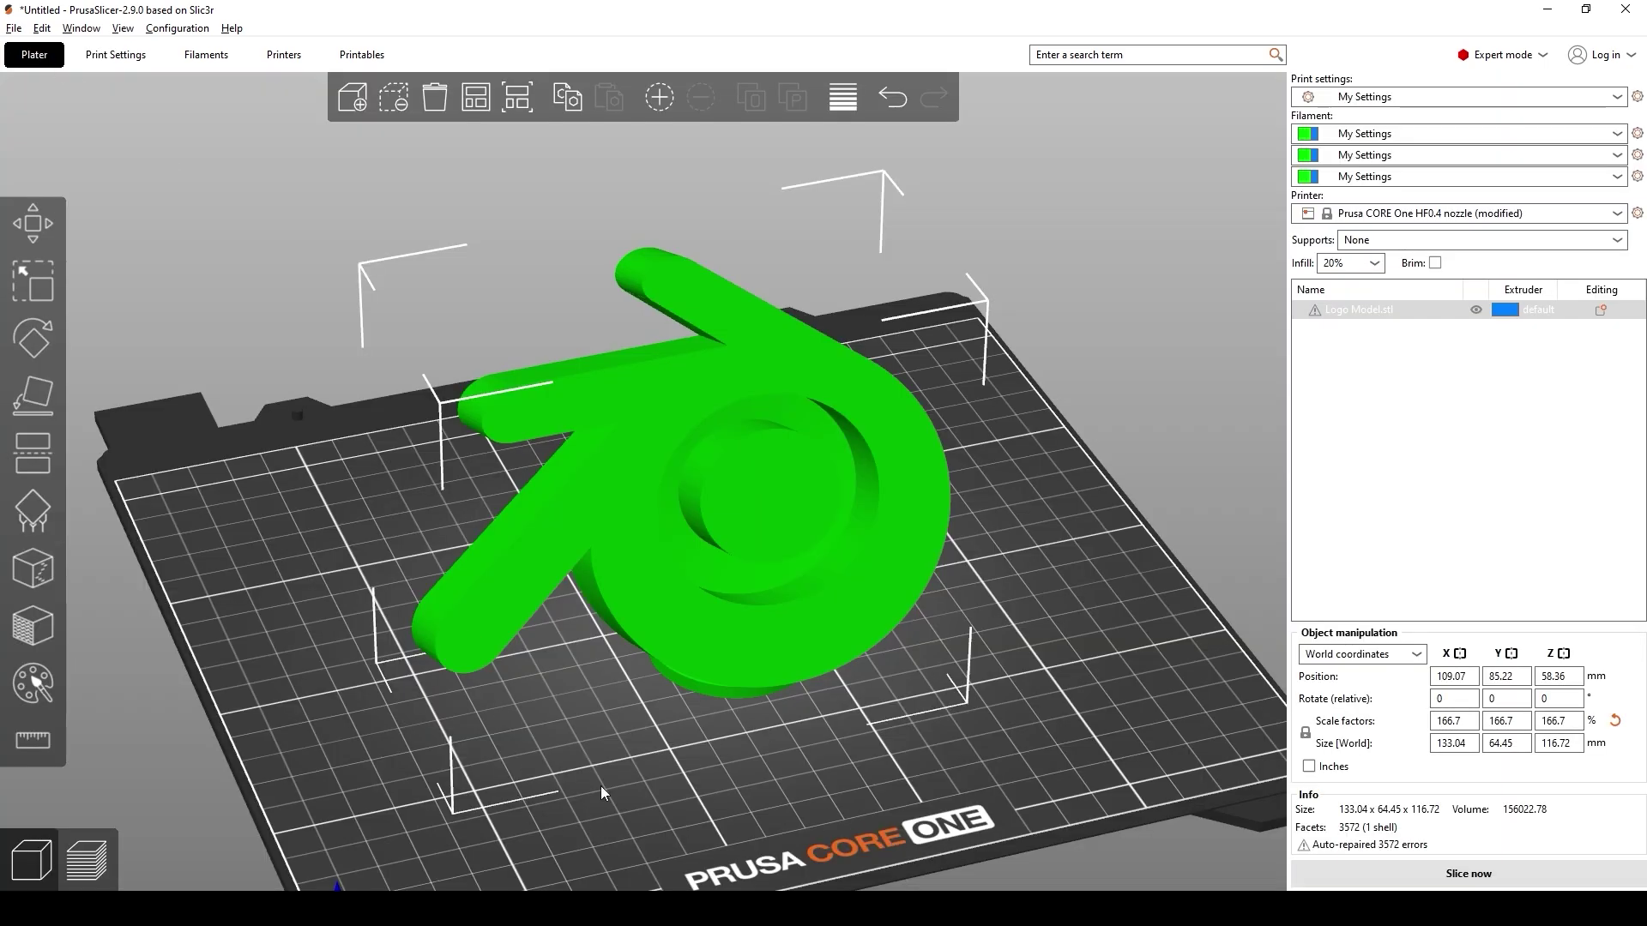
{"action": "left_click", "coordinate": [86, 860]}
{"action": "scroll", "coordinate": [949, 525], "scroll_direction": "up", "scroll_amount": 5}
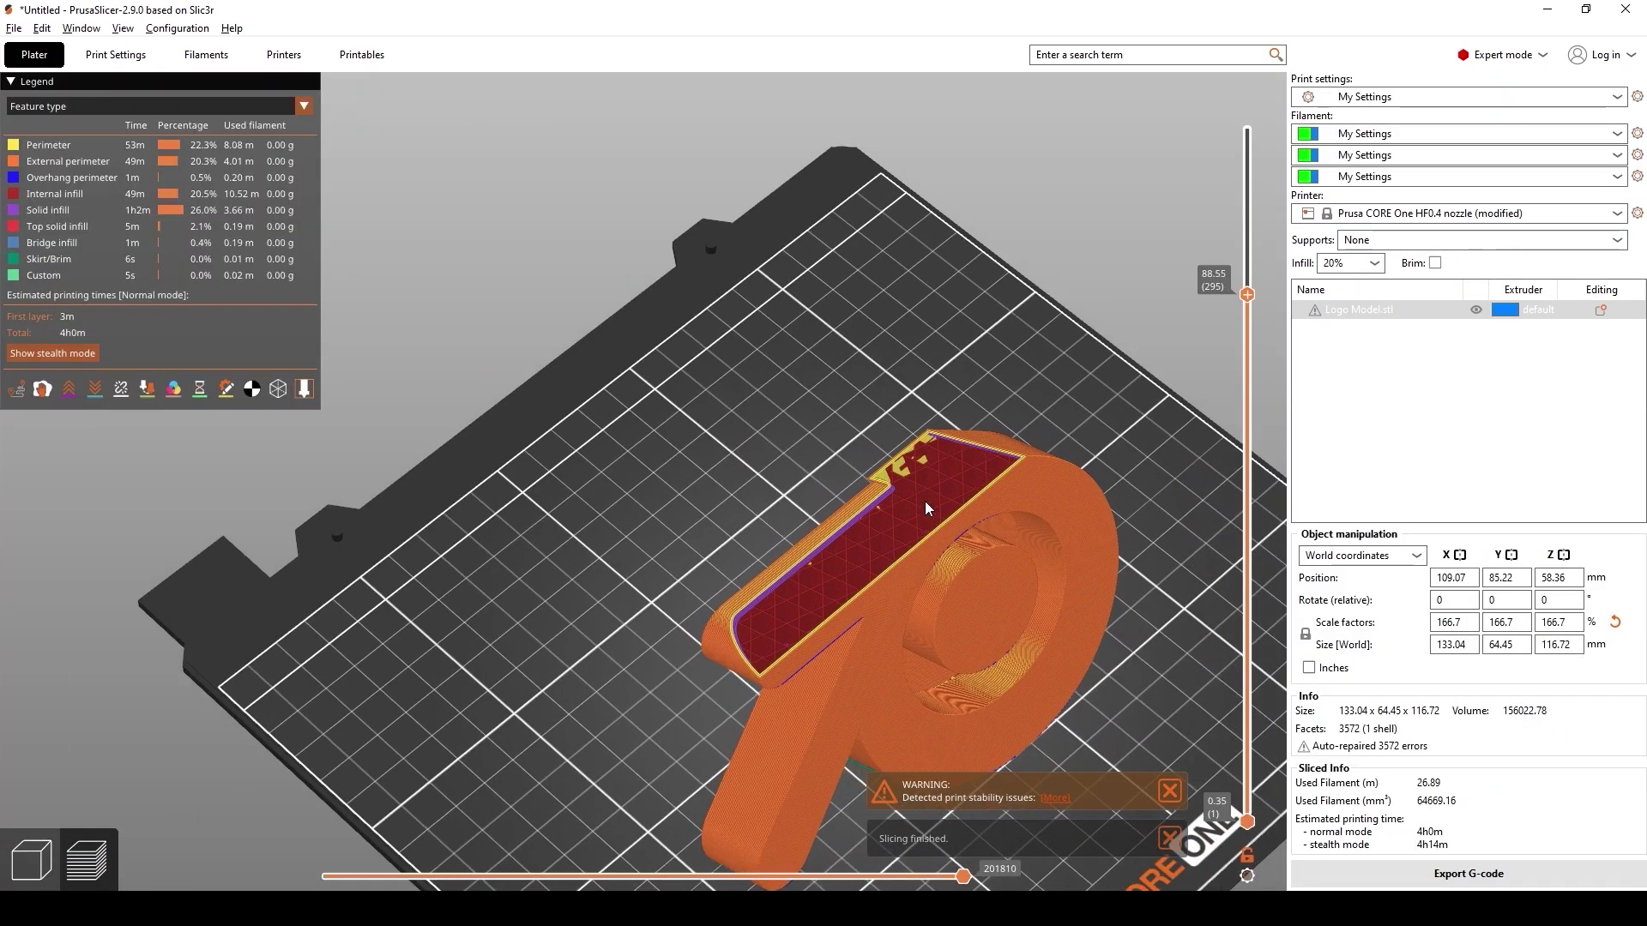
{"action": "scroll", "coordinate": [949, 525], "scroll_direction": "up", "scroll_amount": 5}
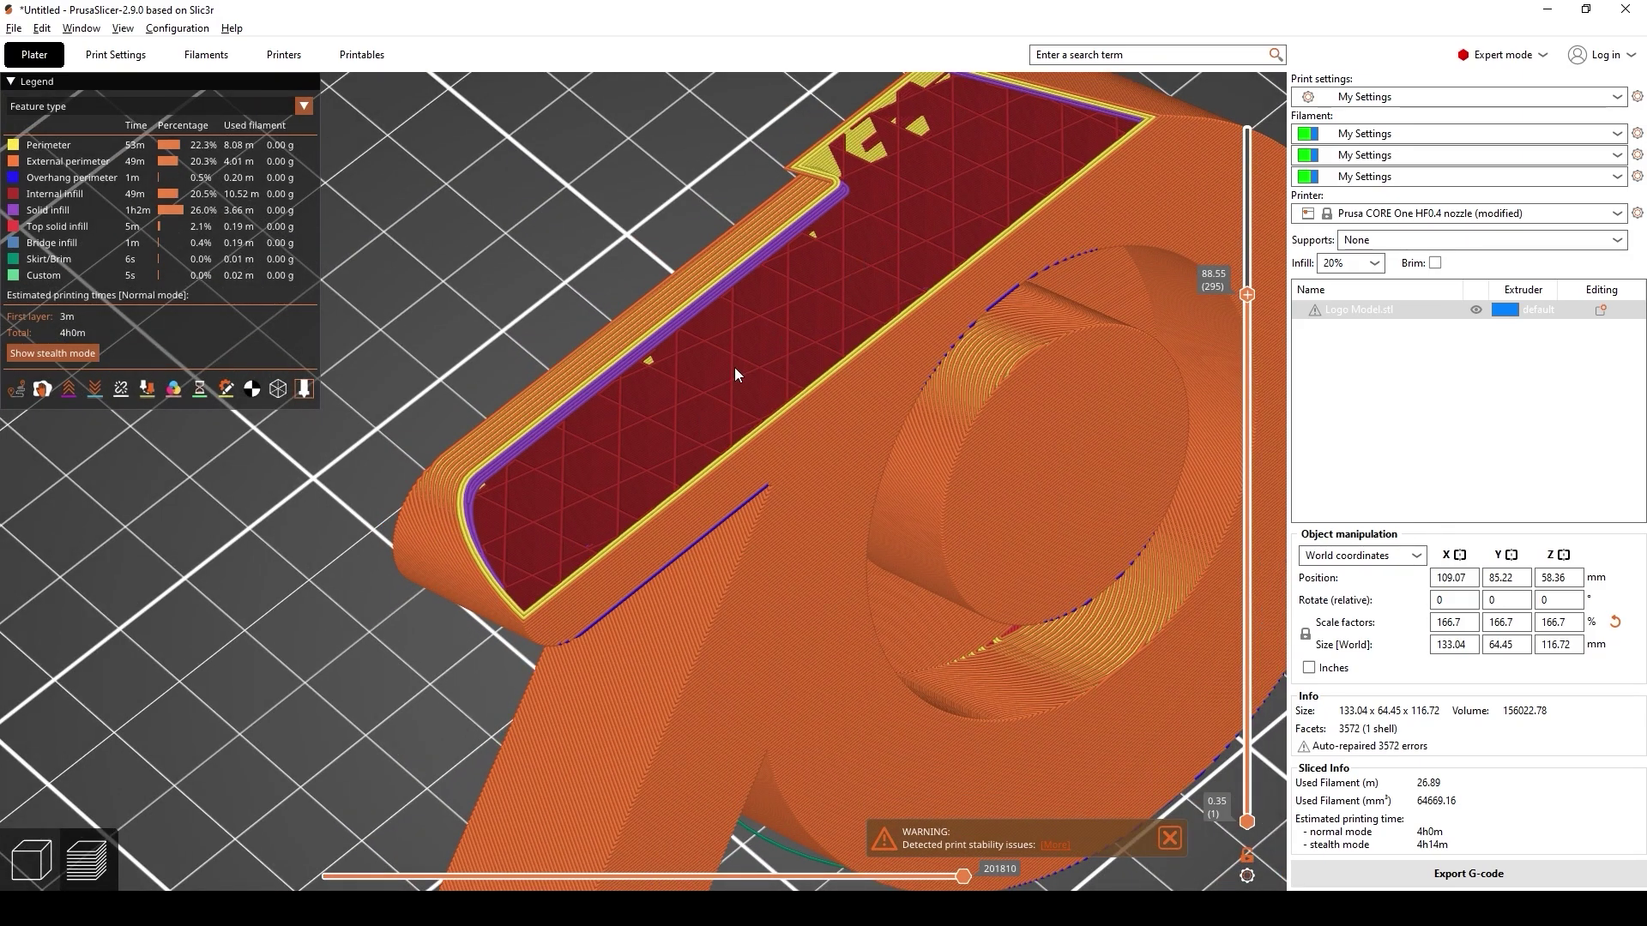
Set the fill density in the infill print settings to 50%
{"action": "left_click", "coordinate": [116, 54]}
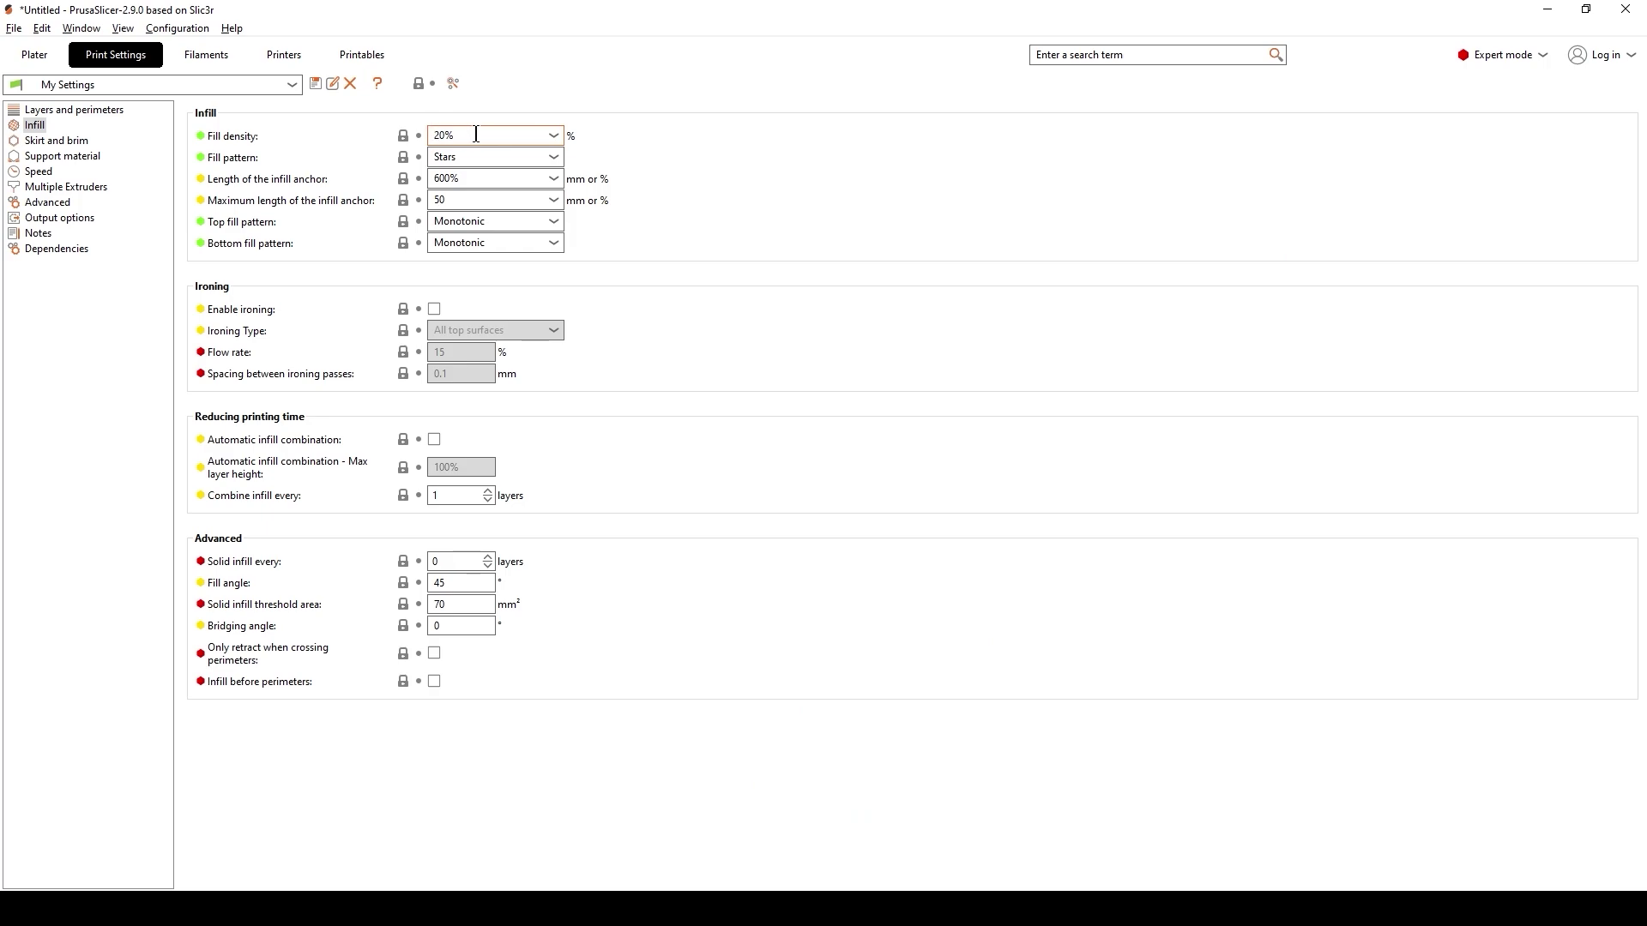
{"action": "double_click", "coordinate": [457, 135]}
{"action": "type", "text": "40"}
{"action": "key", "text": "alt+Down"}
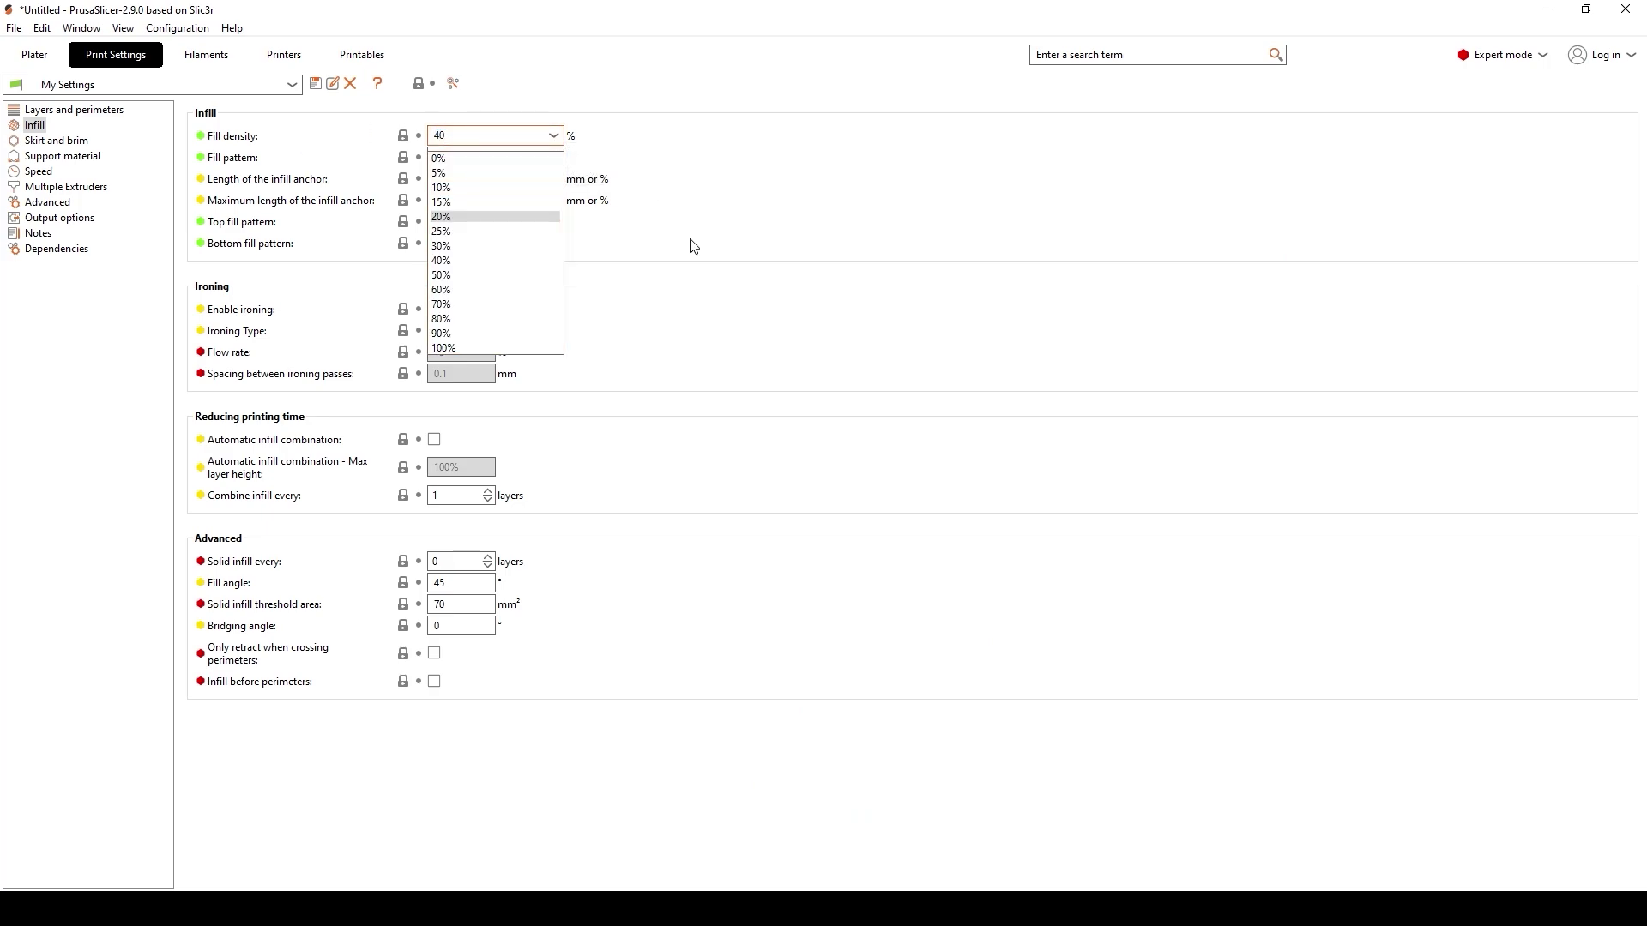
{"action": "left_click", "coordinate": [468, 276]}
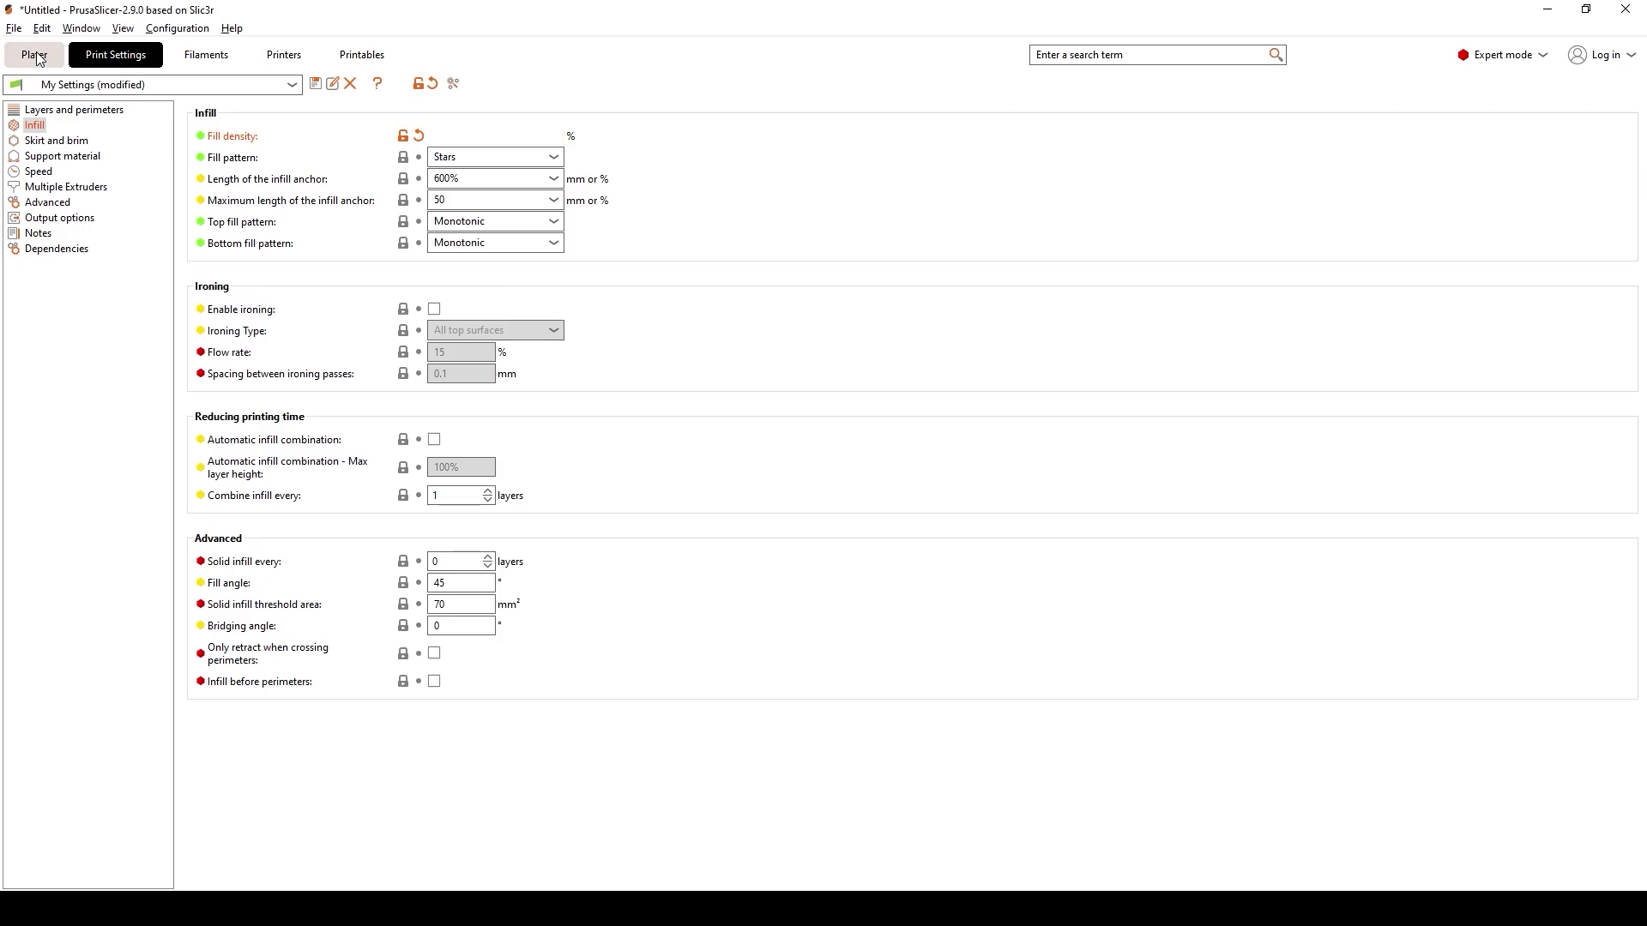
Re-slice the logo model with the changed infill density and examine the infill exposed at the cut layer
{"action": "left_click", "coordinate": [36, 55]}
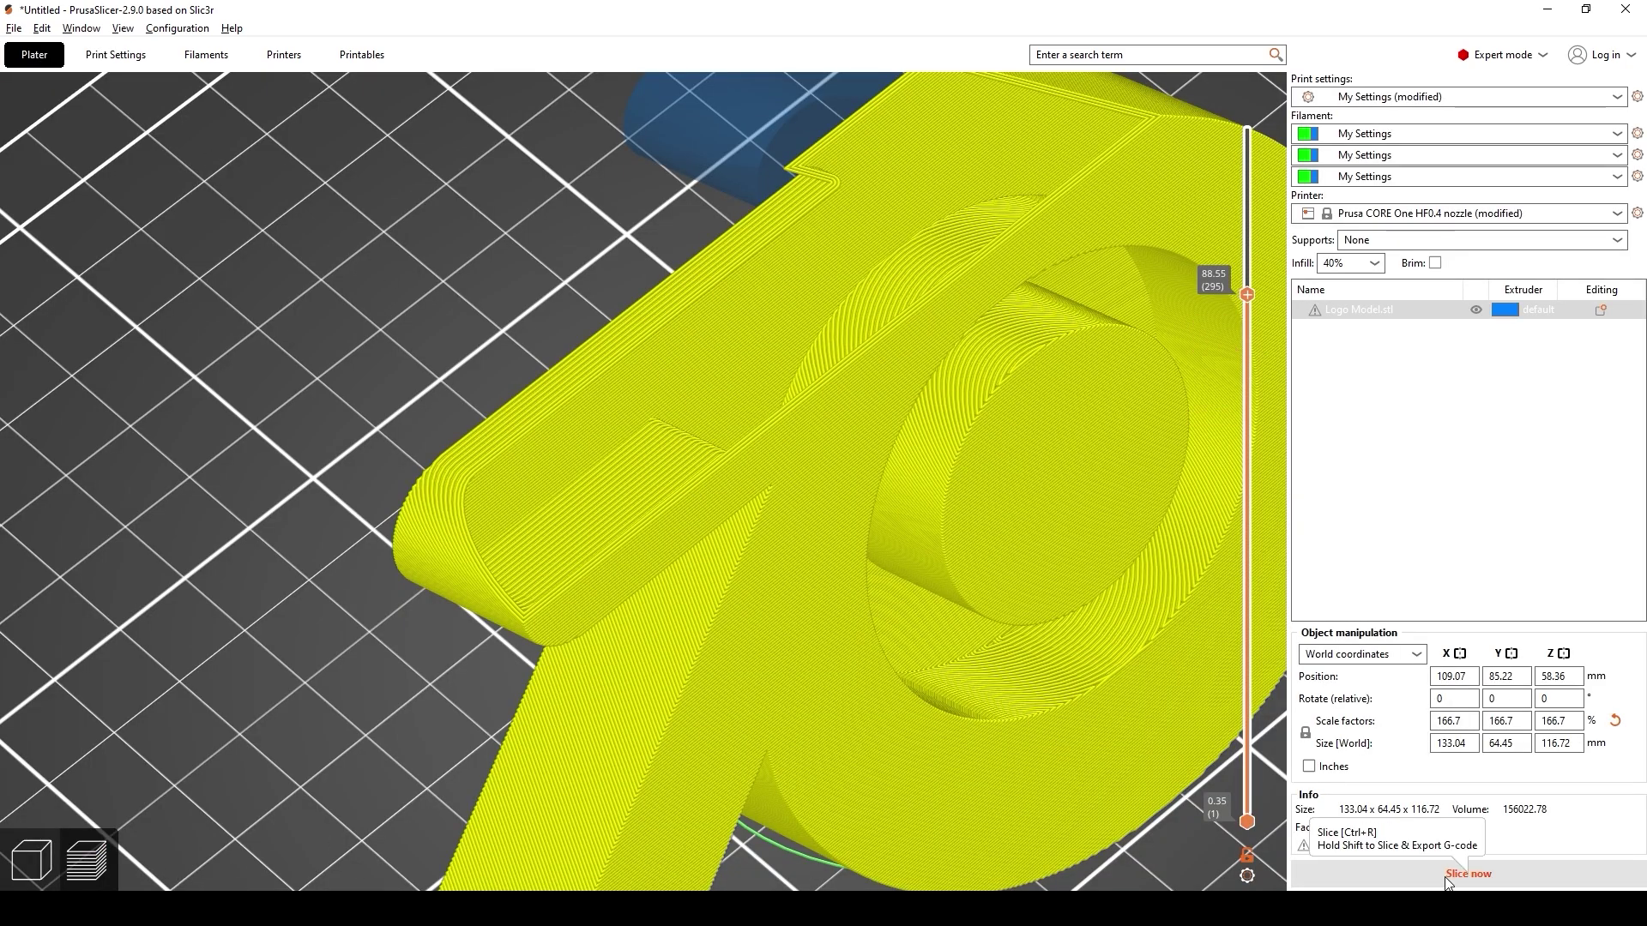
{"action": "left_click_drag", "start_coordinate": [954, 479], "coordinate": [828, 497]}
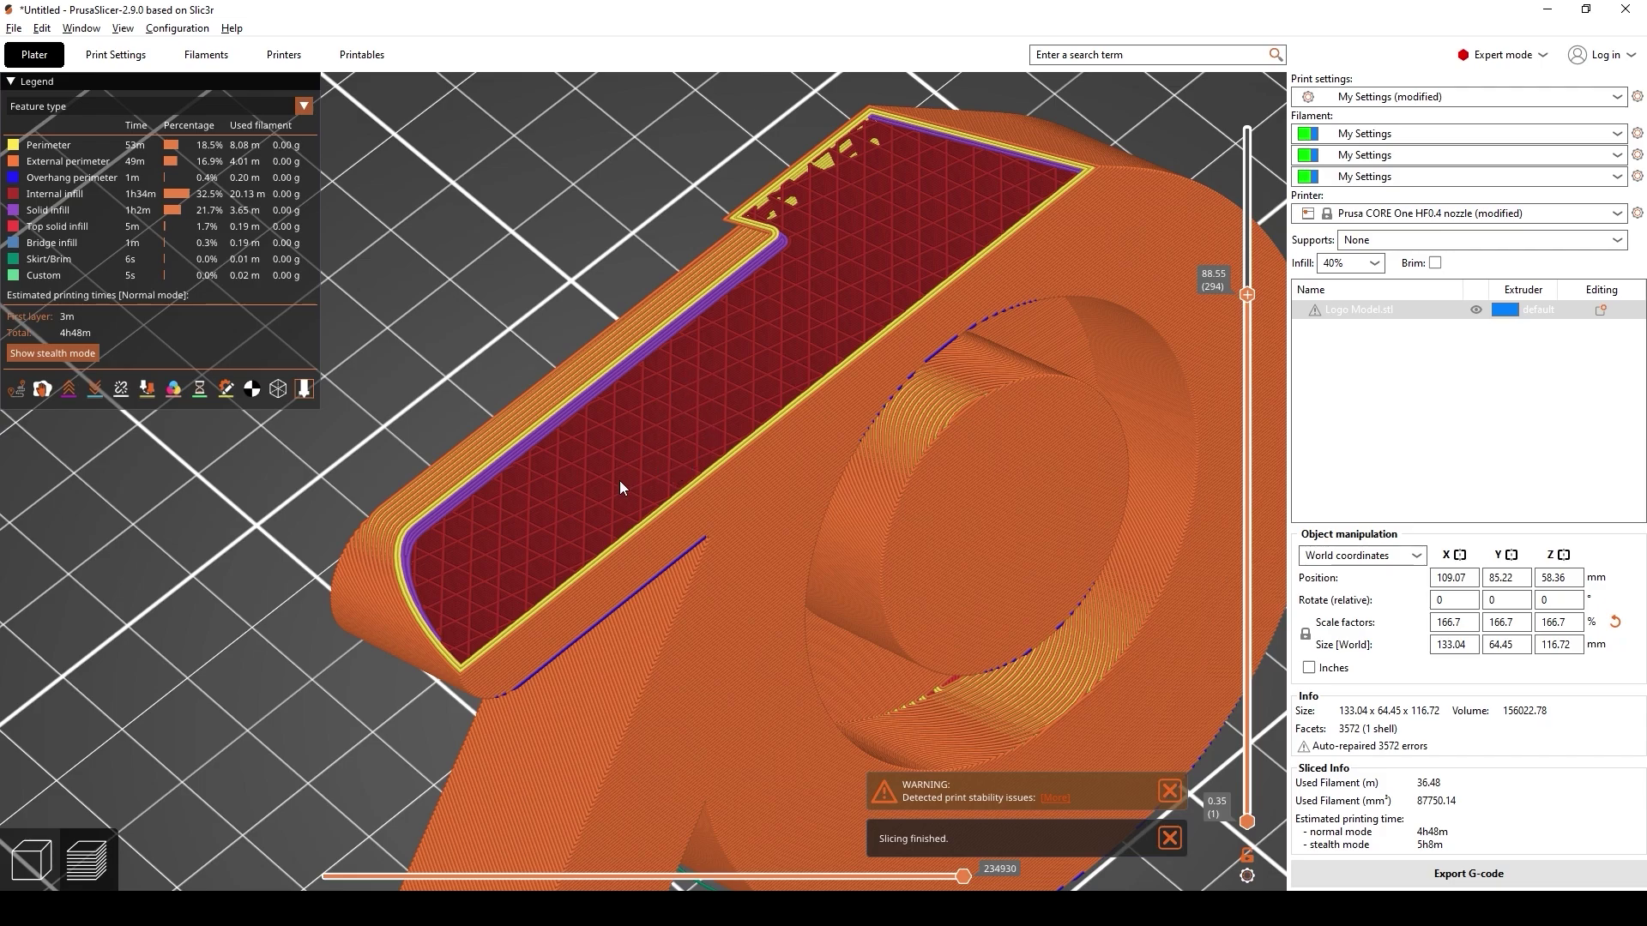
{"action": "left_click", "coordinate": [206, 55]}
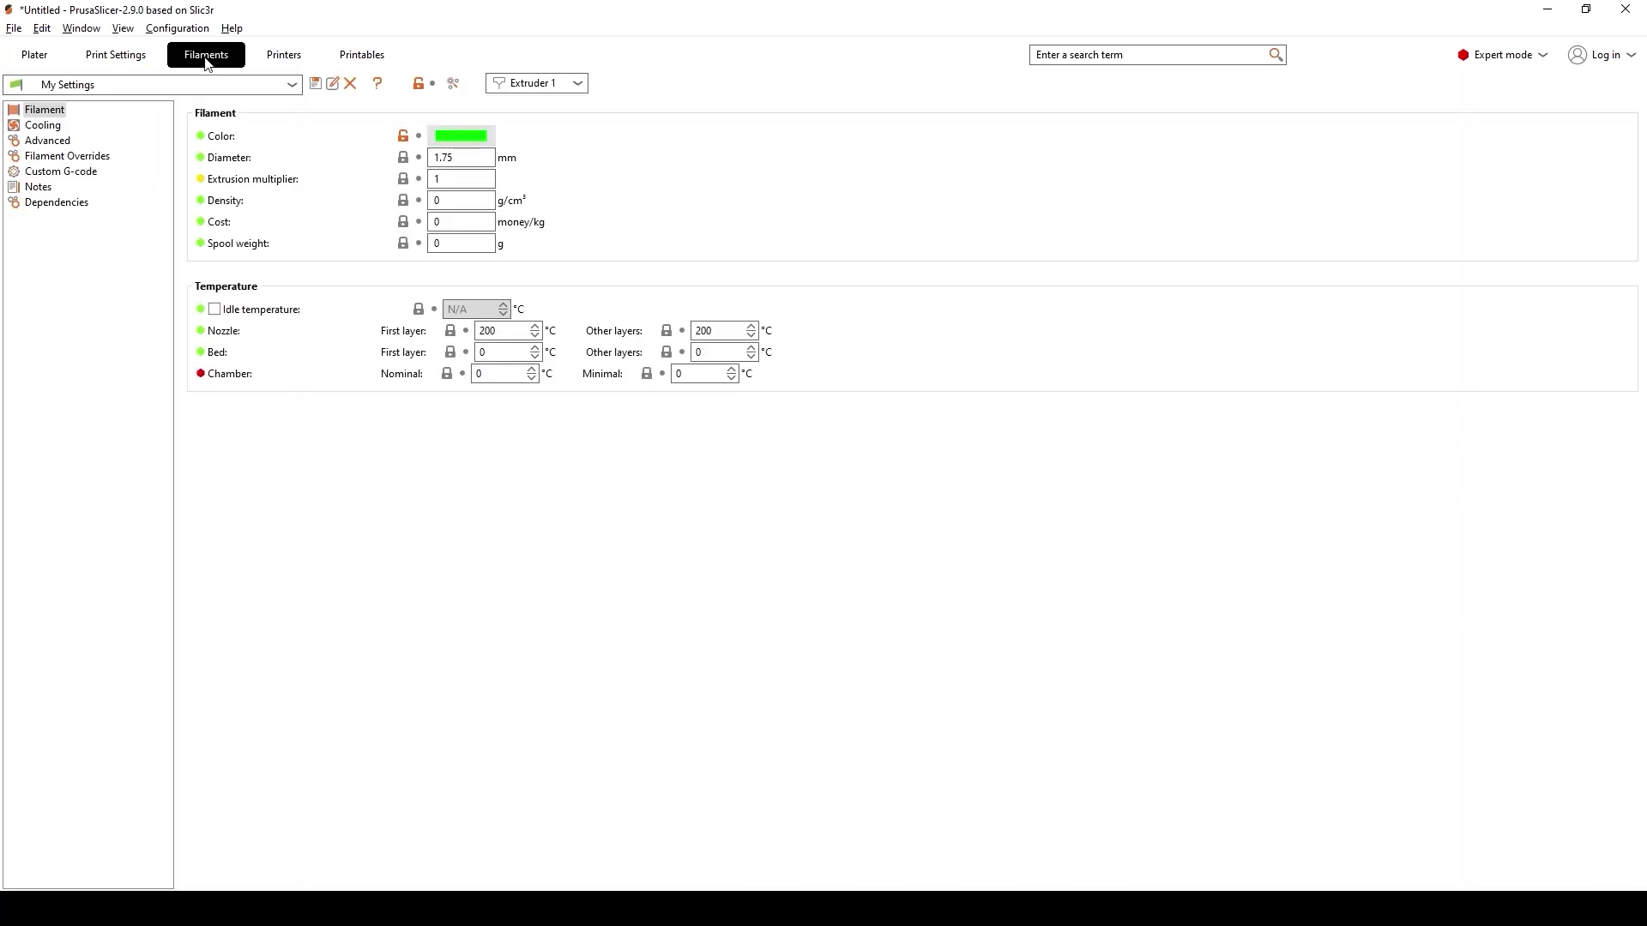
Set the fill density to 15% with the 3D Honeycomb fill pattern and re-slice the model
{"action": "left_click", "coordinate": [108, 56]}
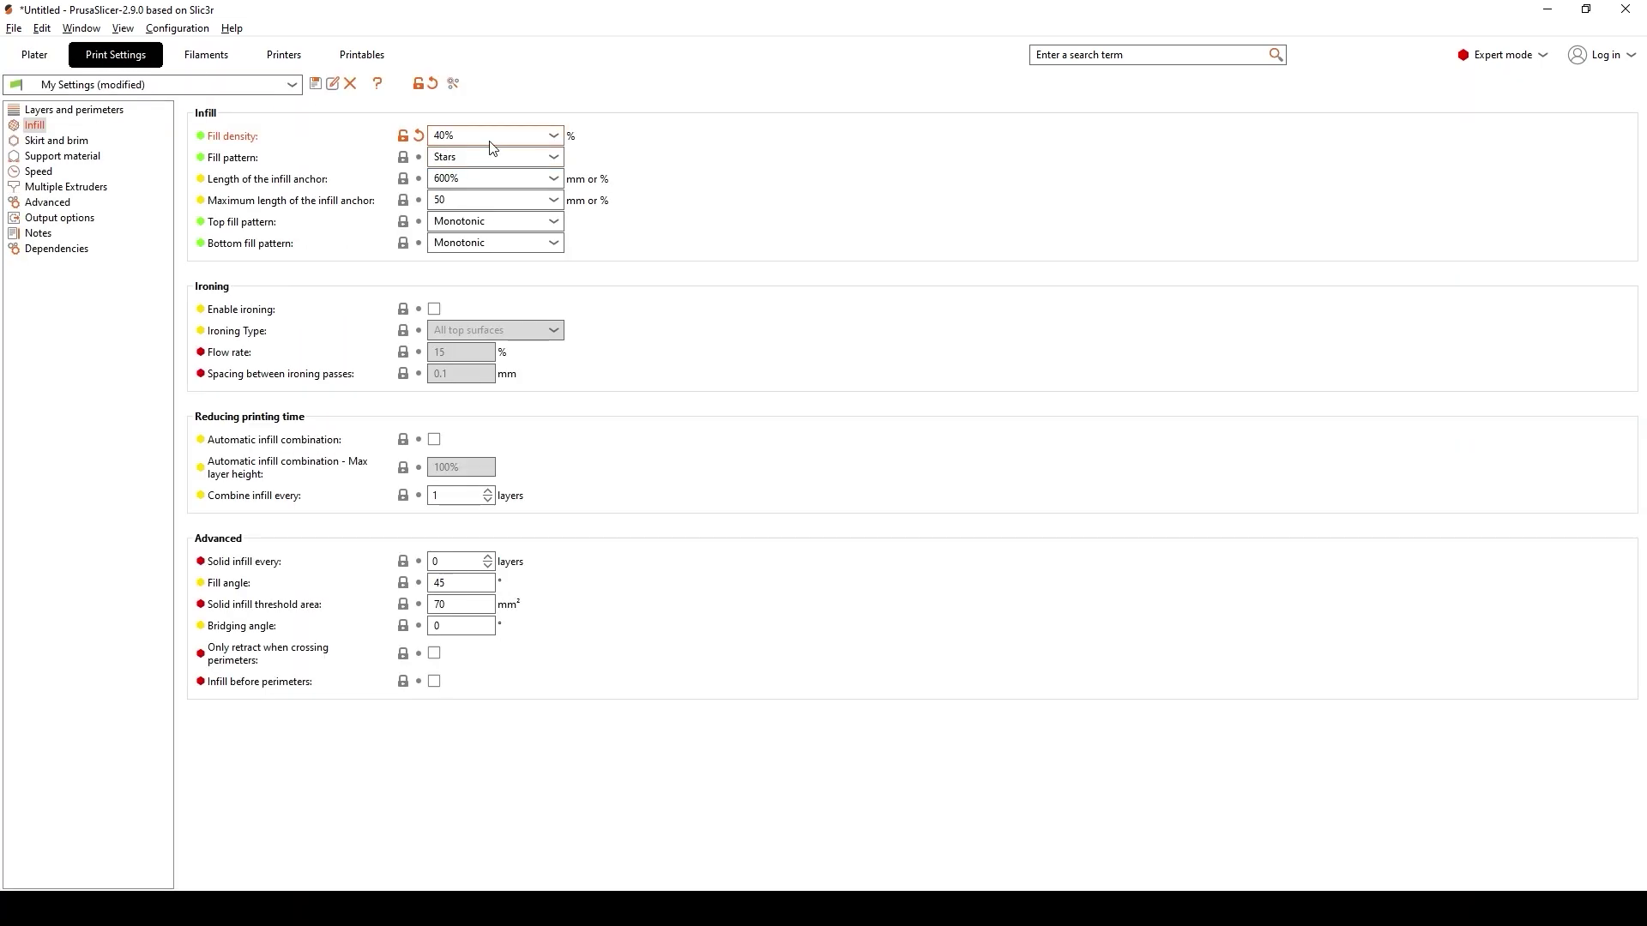
{"action": "type", "text": "15"}
{"action": "left_click", "coordinate": [458, 160]}
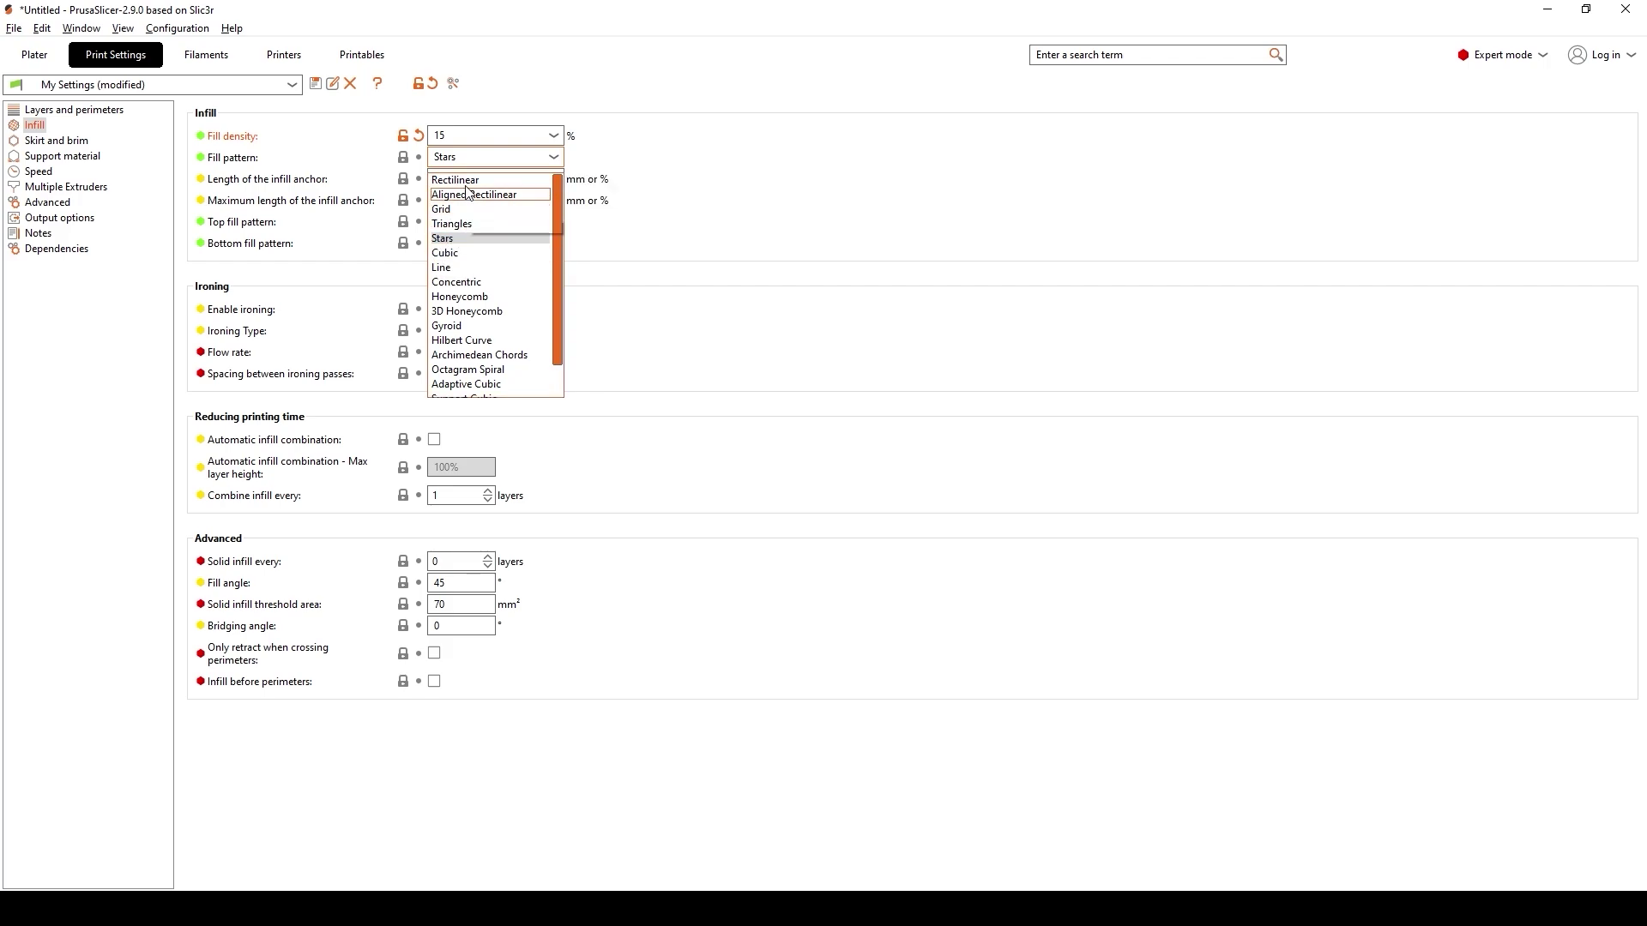
{"action": "left_click", "coordinate": [463, 311]}
{"action": "left_click", "coordinate": [34, 54]}
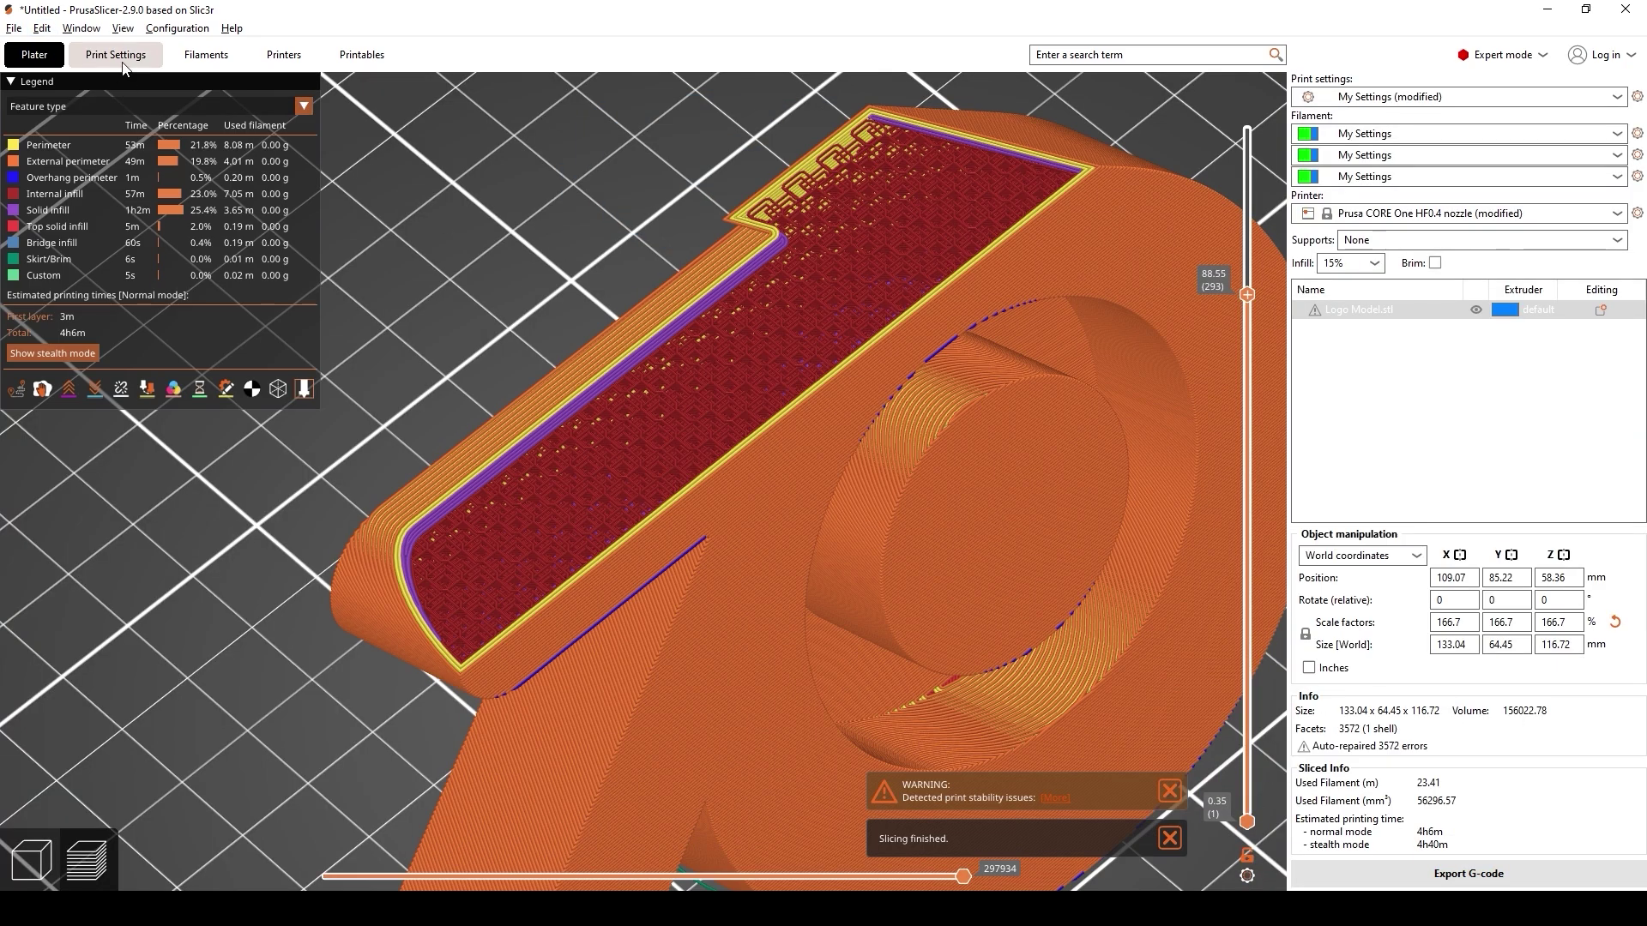
Try the Grid fill pattern in the infill settings and settle on Rectilinear
{"action": "left_click", "coordinate": [120, 58]}
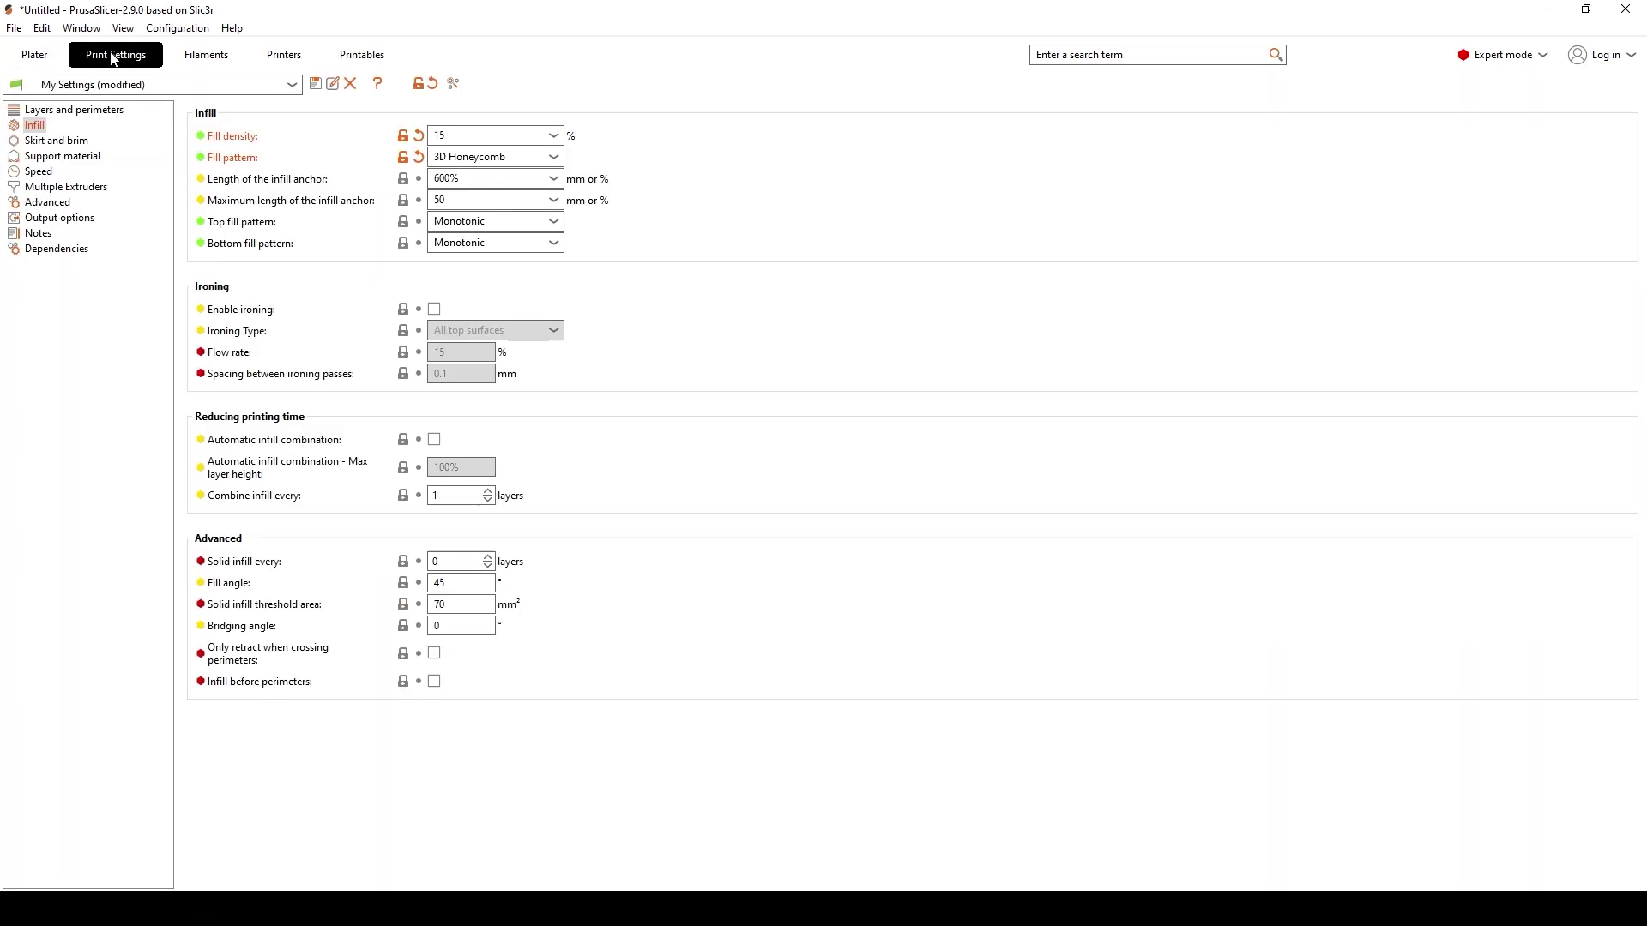
{"action": "left_click", "coordinate": [456, 163]}
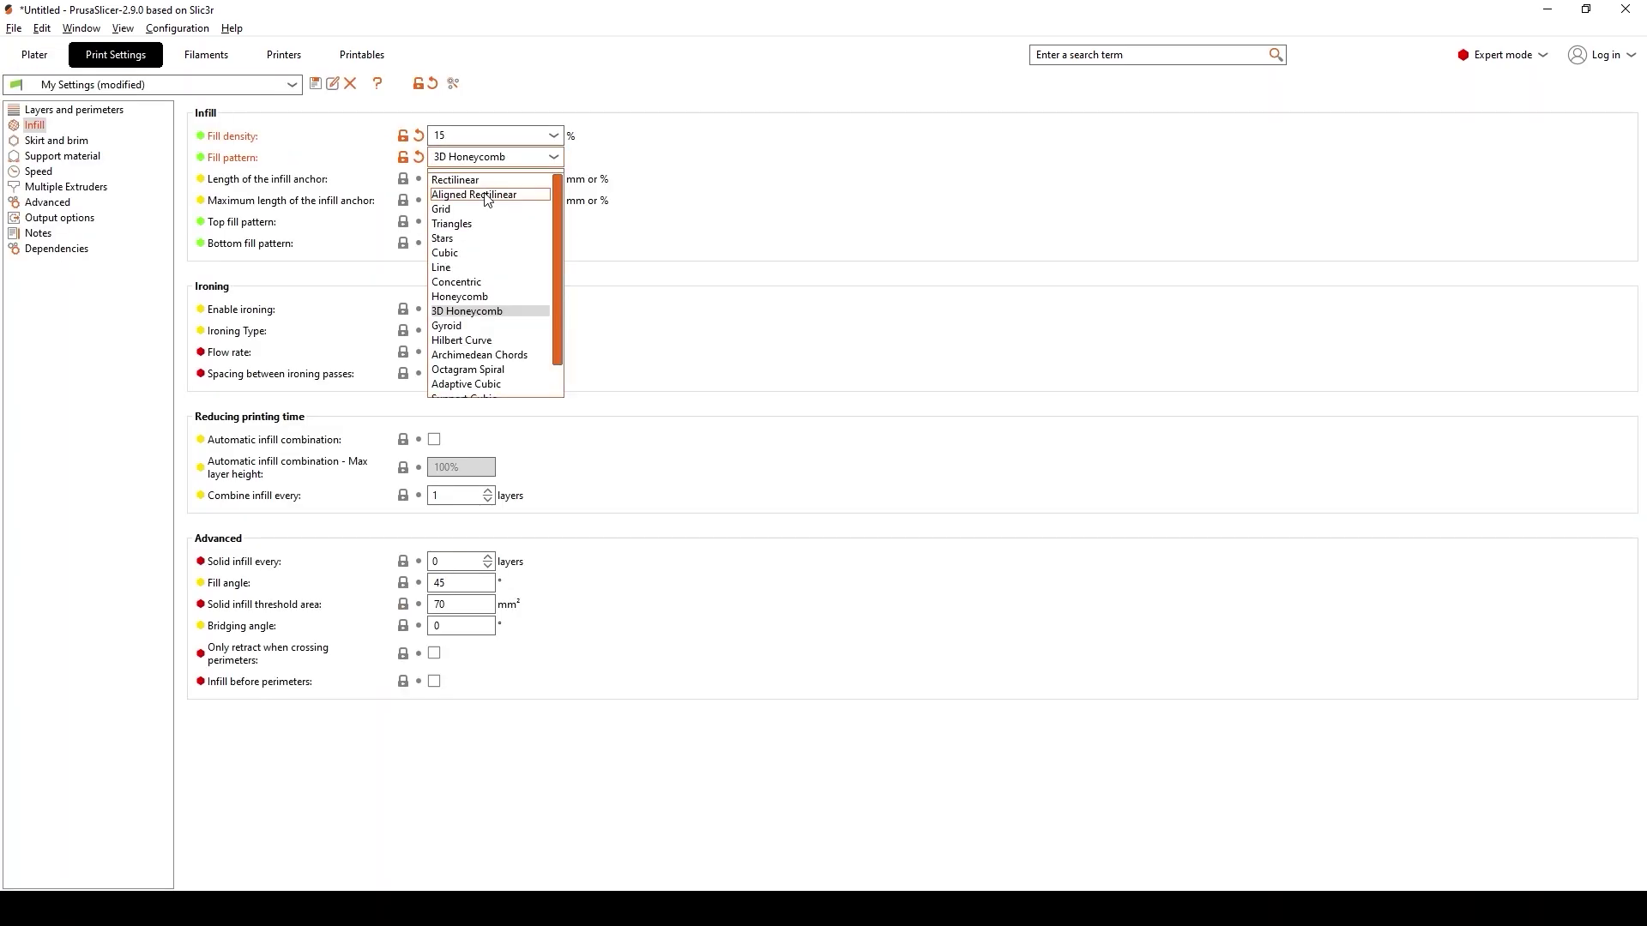
{"action": "left_click", "coordinate": [455, 180]}
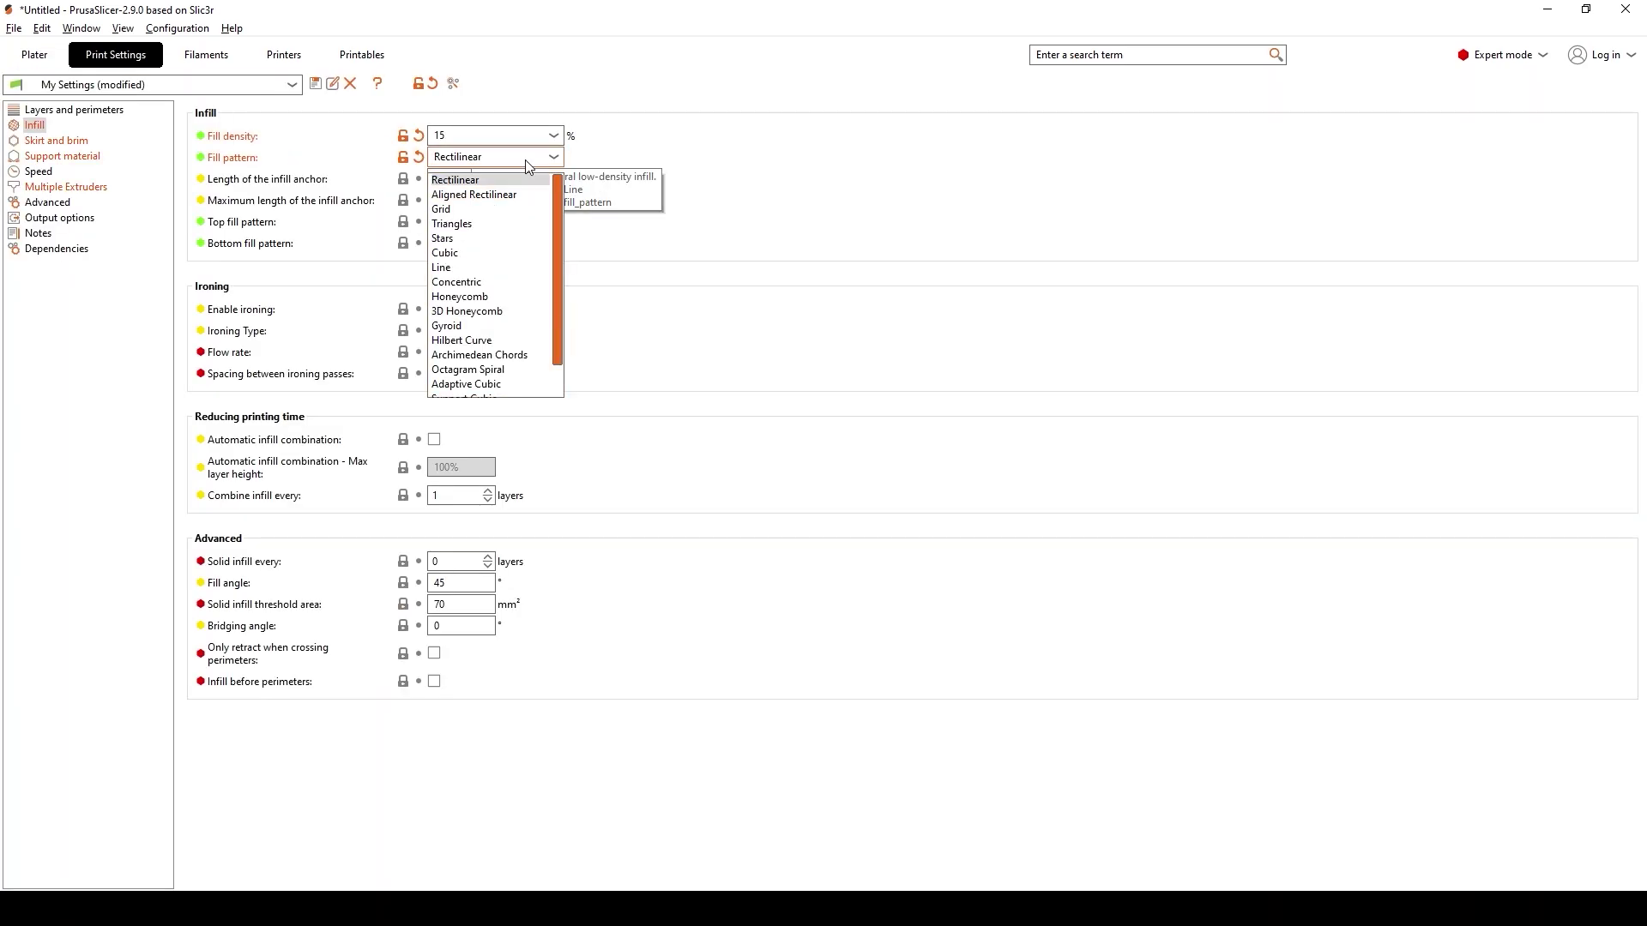
{"action": "left_click", "coordinate": [442, 211]}
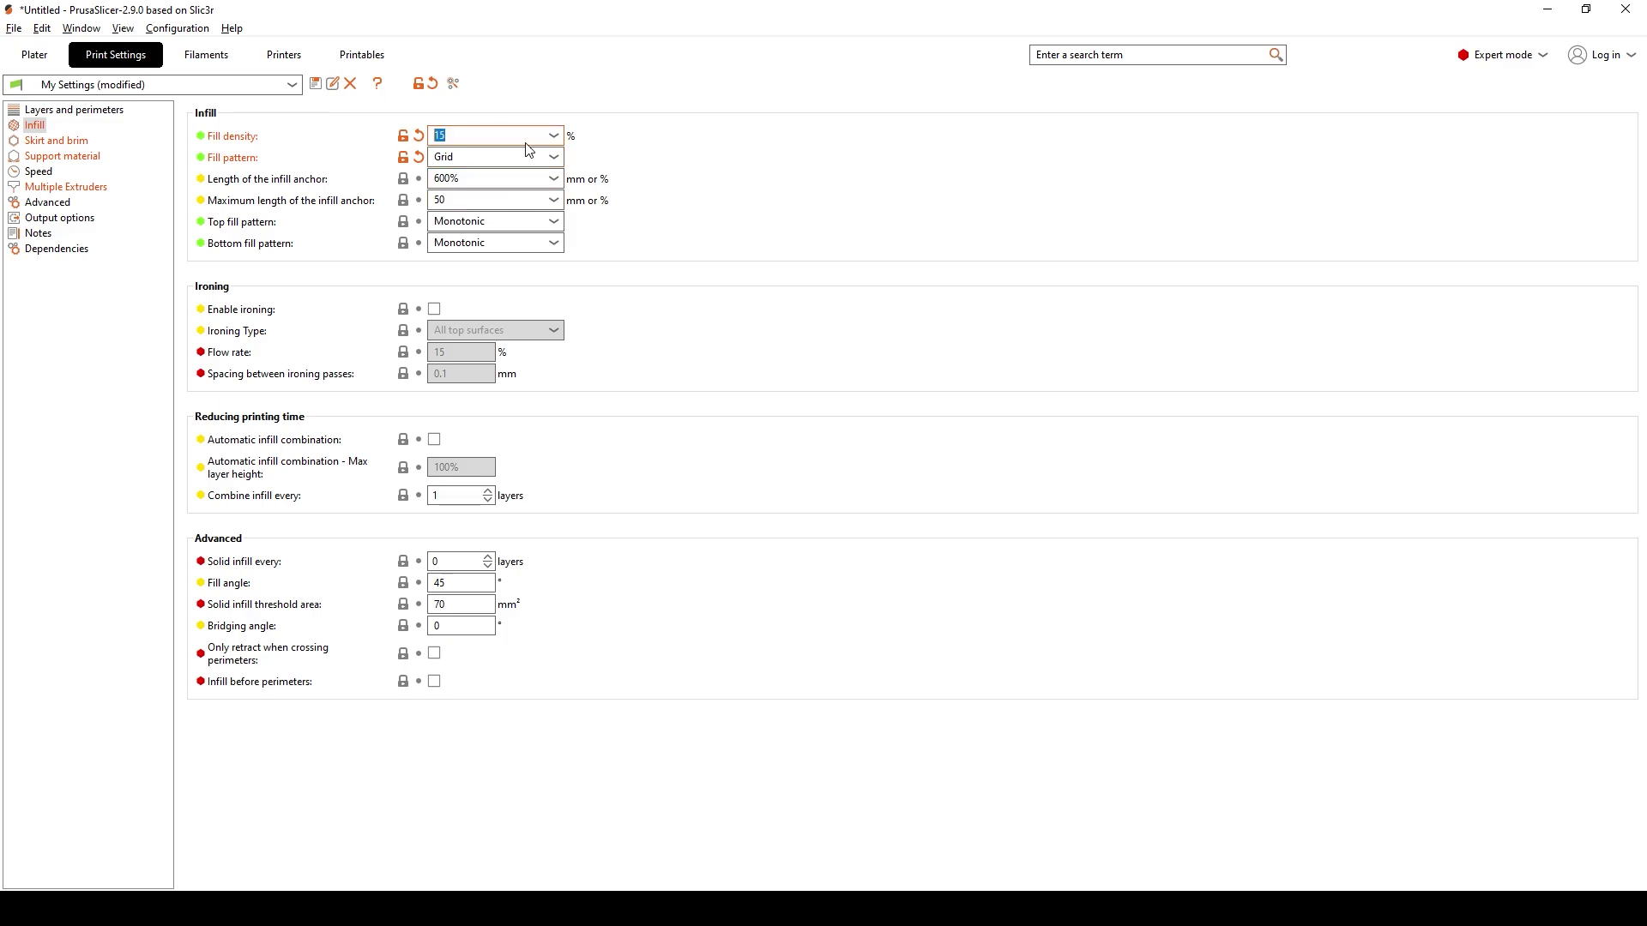
Examine the skirt outline around the model's base on the print bed
{"action": "left_click", "coordinate": [35, 55]}
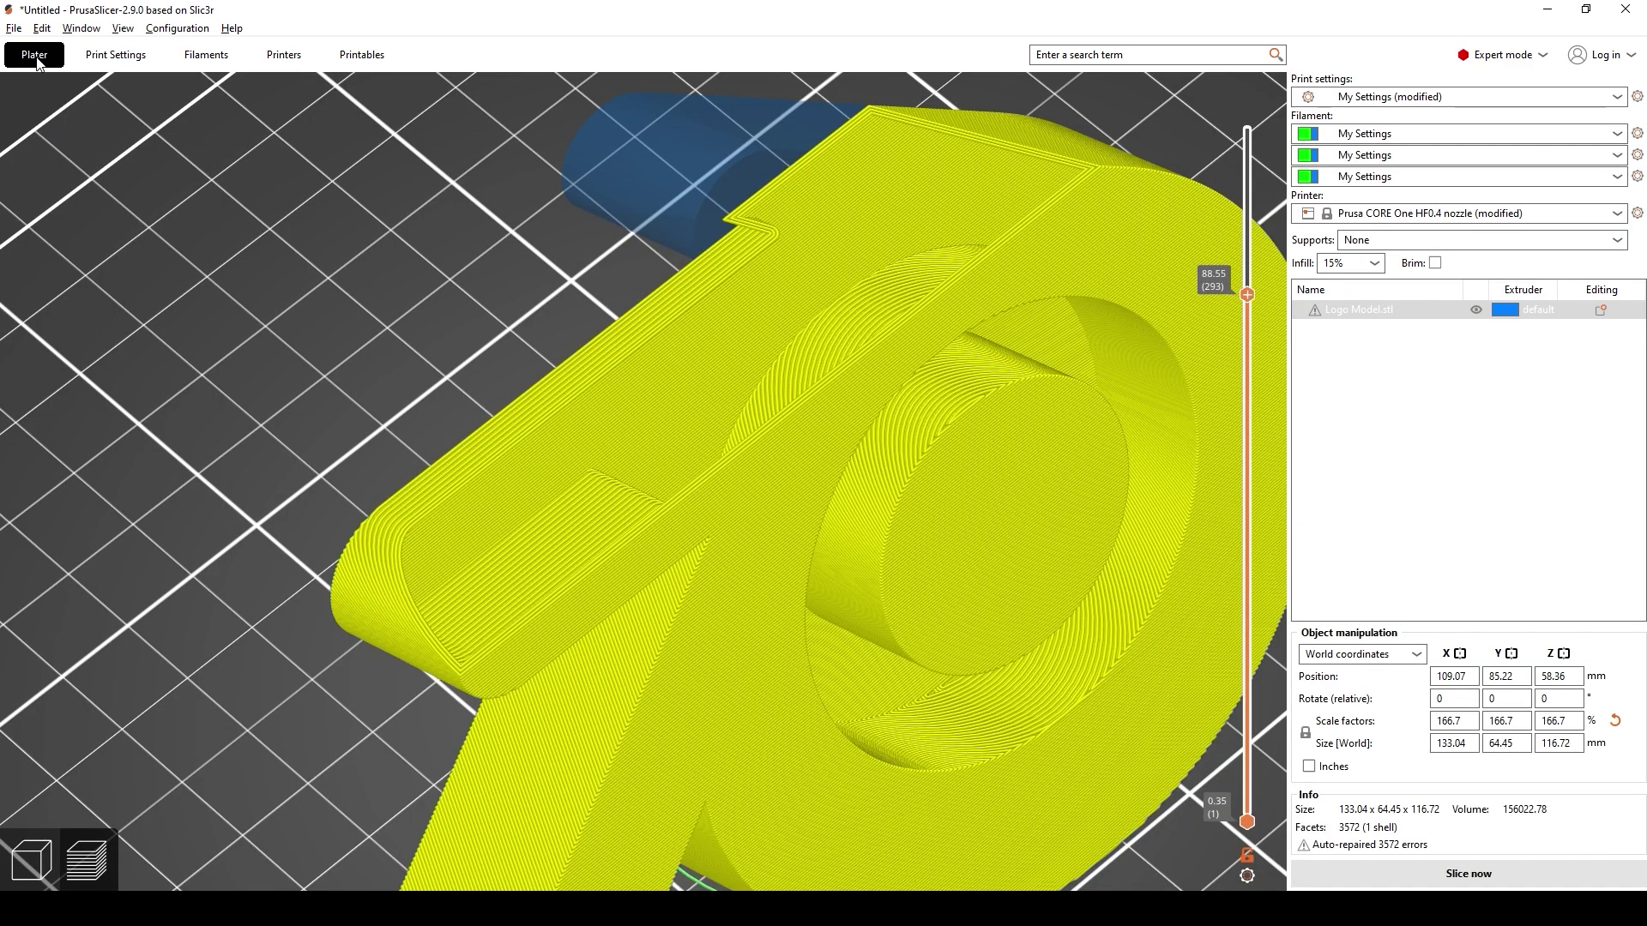
{"action": "scroll", "coordinate": [923, 552], "scroll_direction": "down", "scroll_amount": 5}
{"action": "left_click_drag", "start_coordinate": [923, 552], "coordinate": [912, 592]}
{"action": "scroll", "coordinate": [736, 600], "scroll_direction": "up", "scroll_amount": 5}
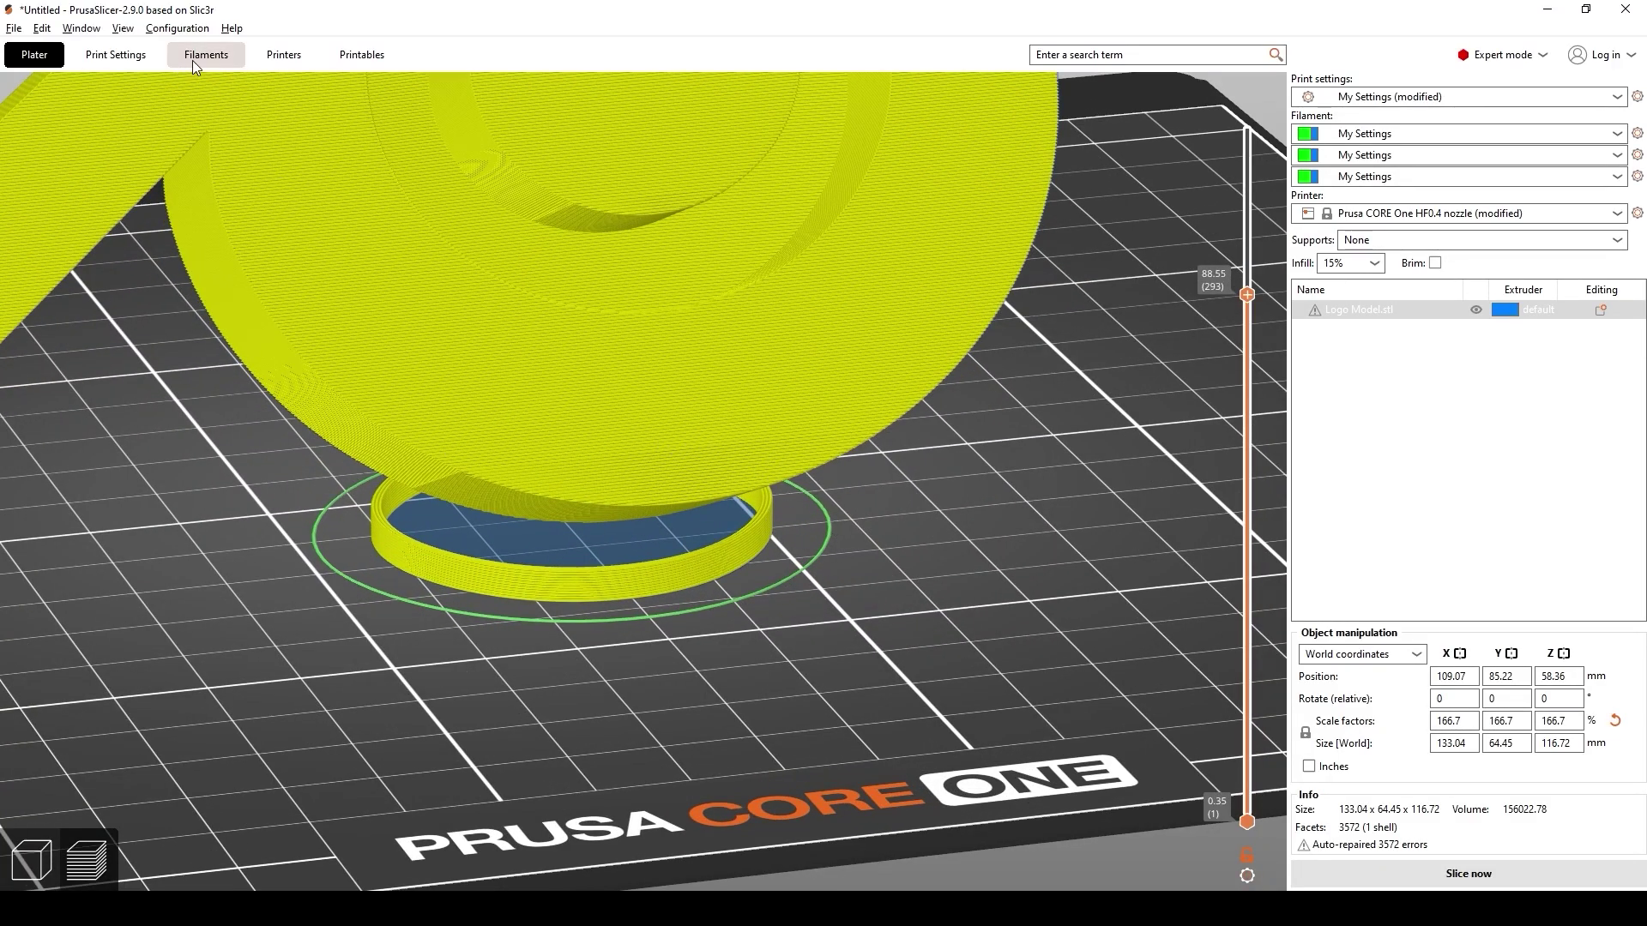
Set the minimum number of skirt loops to 0 and check the model's base on the print bed
{"action": "left_click", "coordinate": [115, 56]}
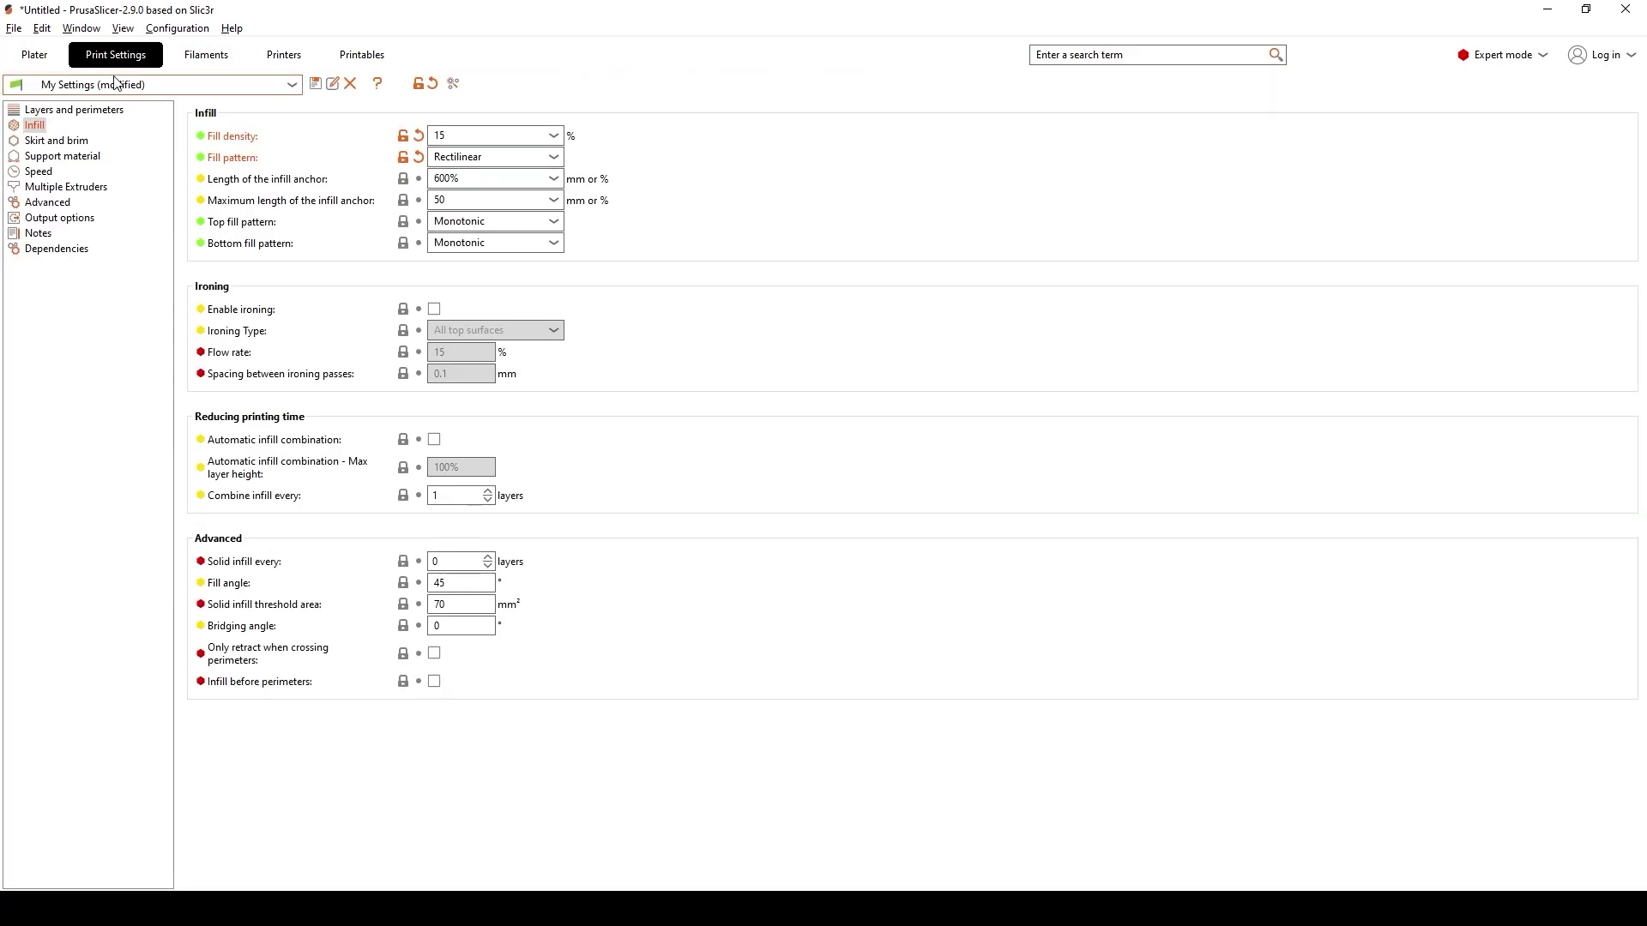
{"action": "left_click", "coordinate": [54, 142]}
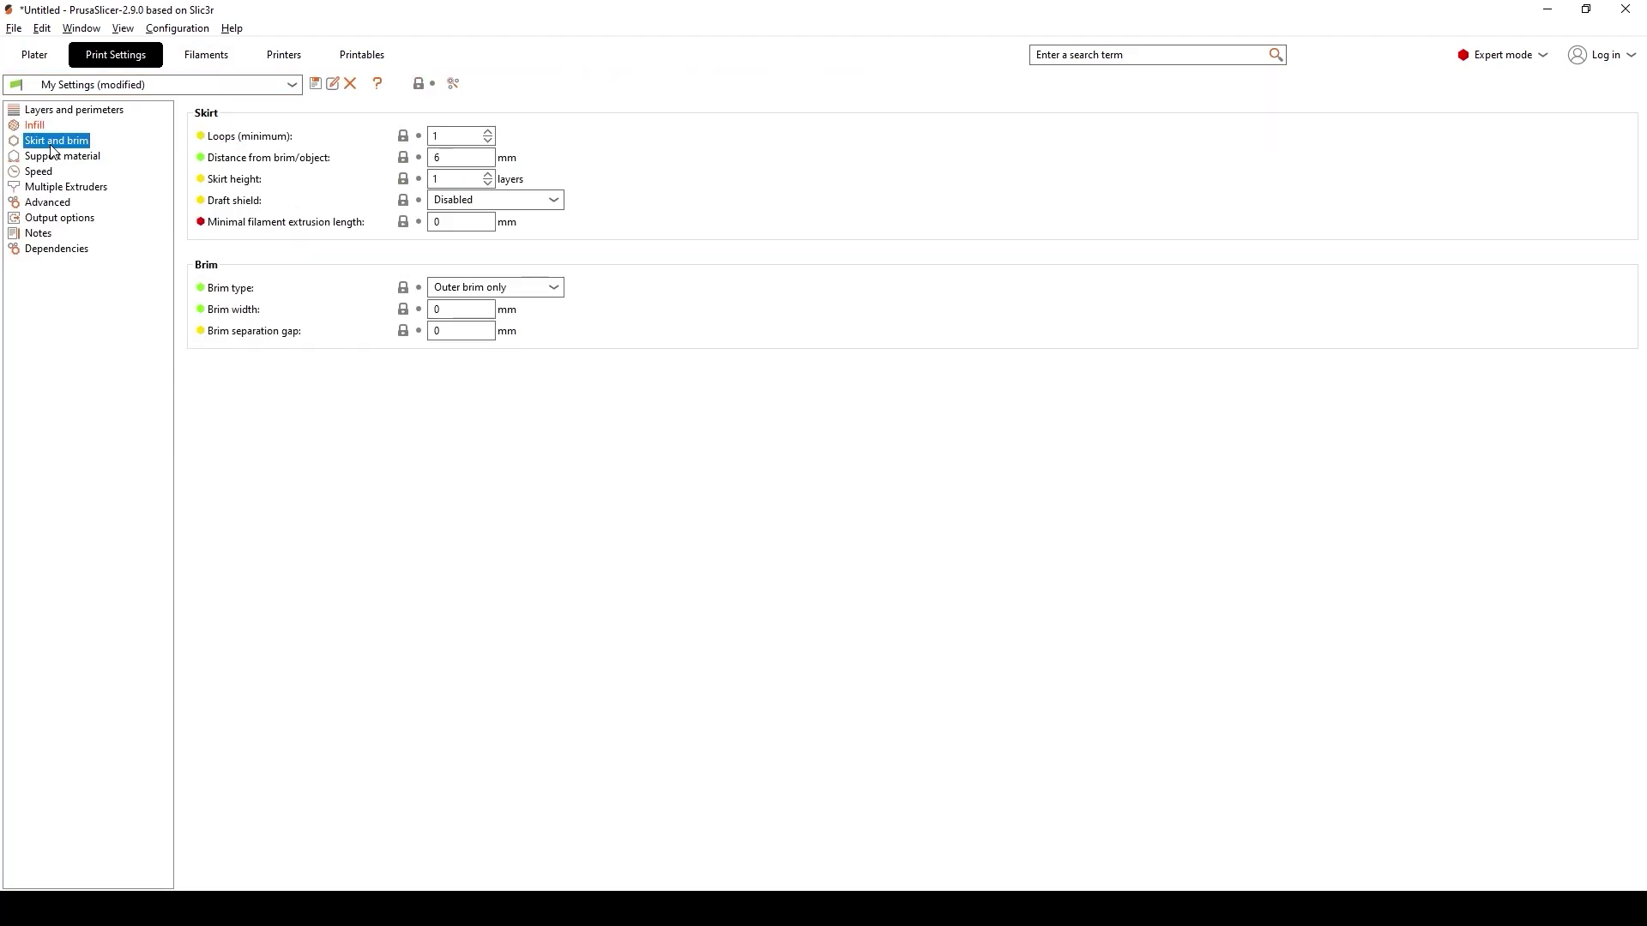
{"action": "left_click", "coordinate": [488, 141]}
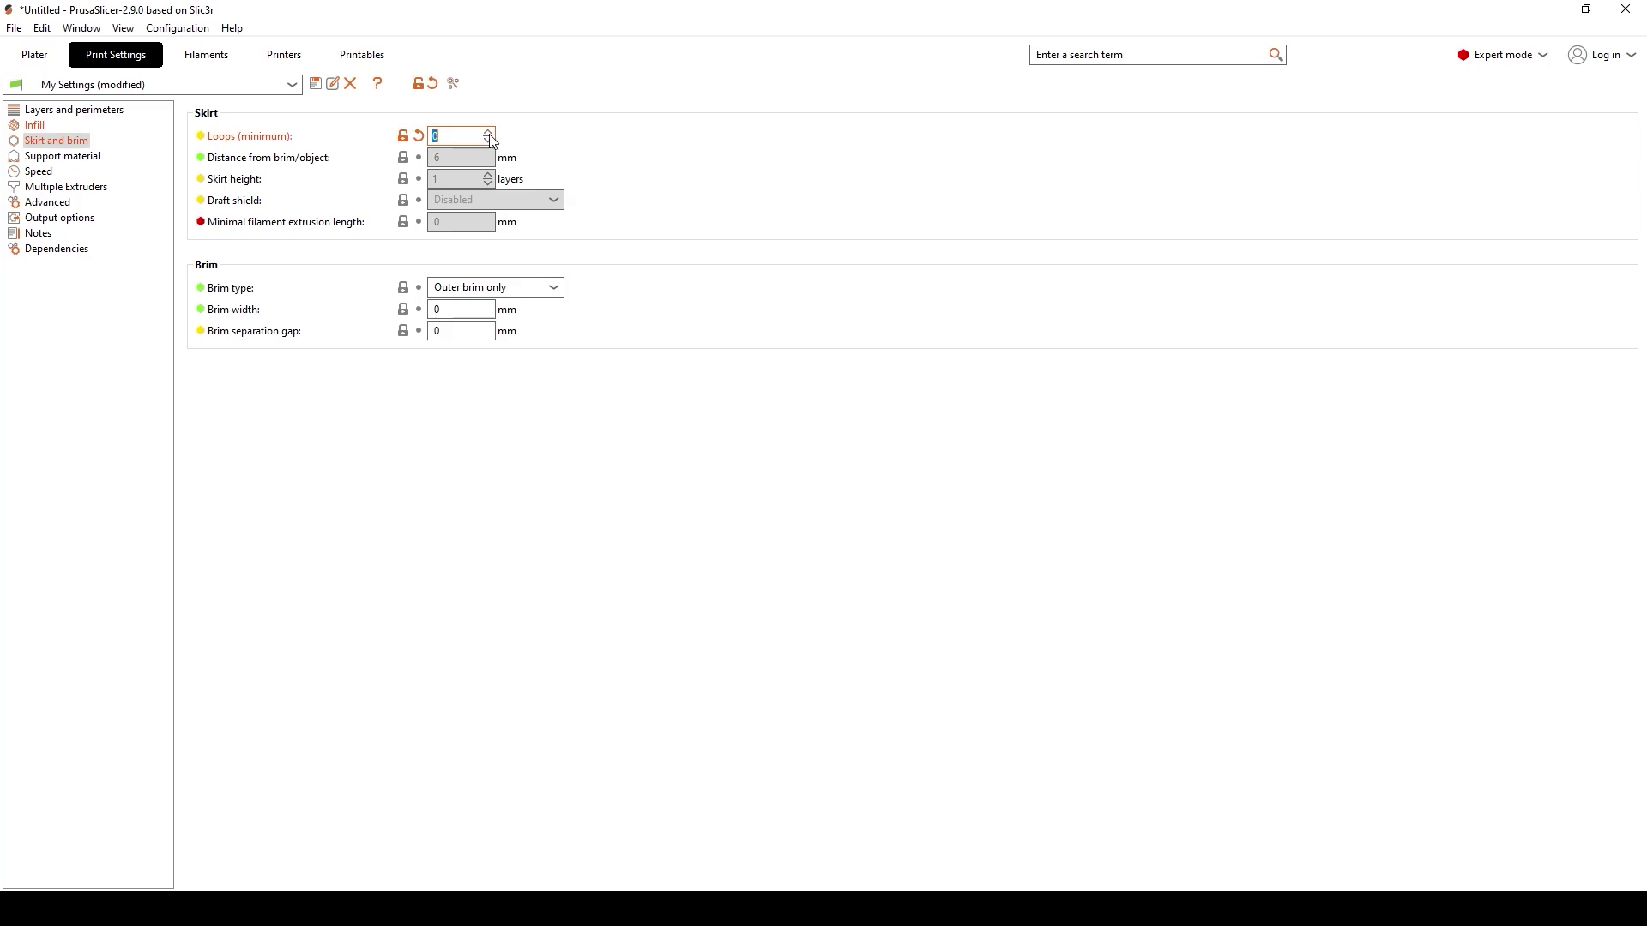
{"action": "left_click", "coordinate": [35, 55]}
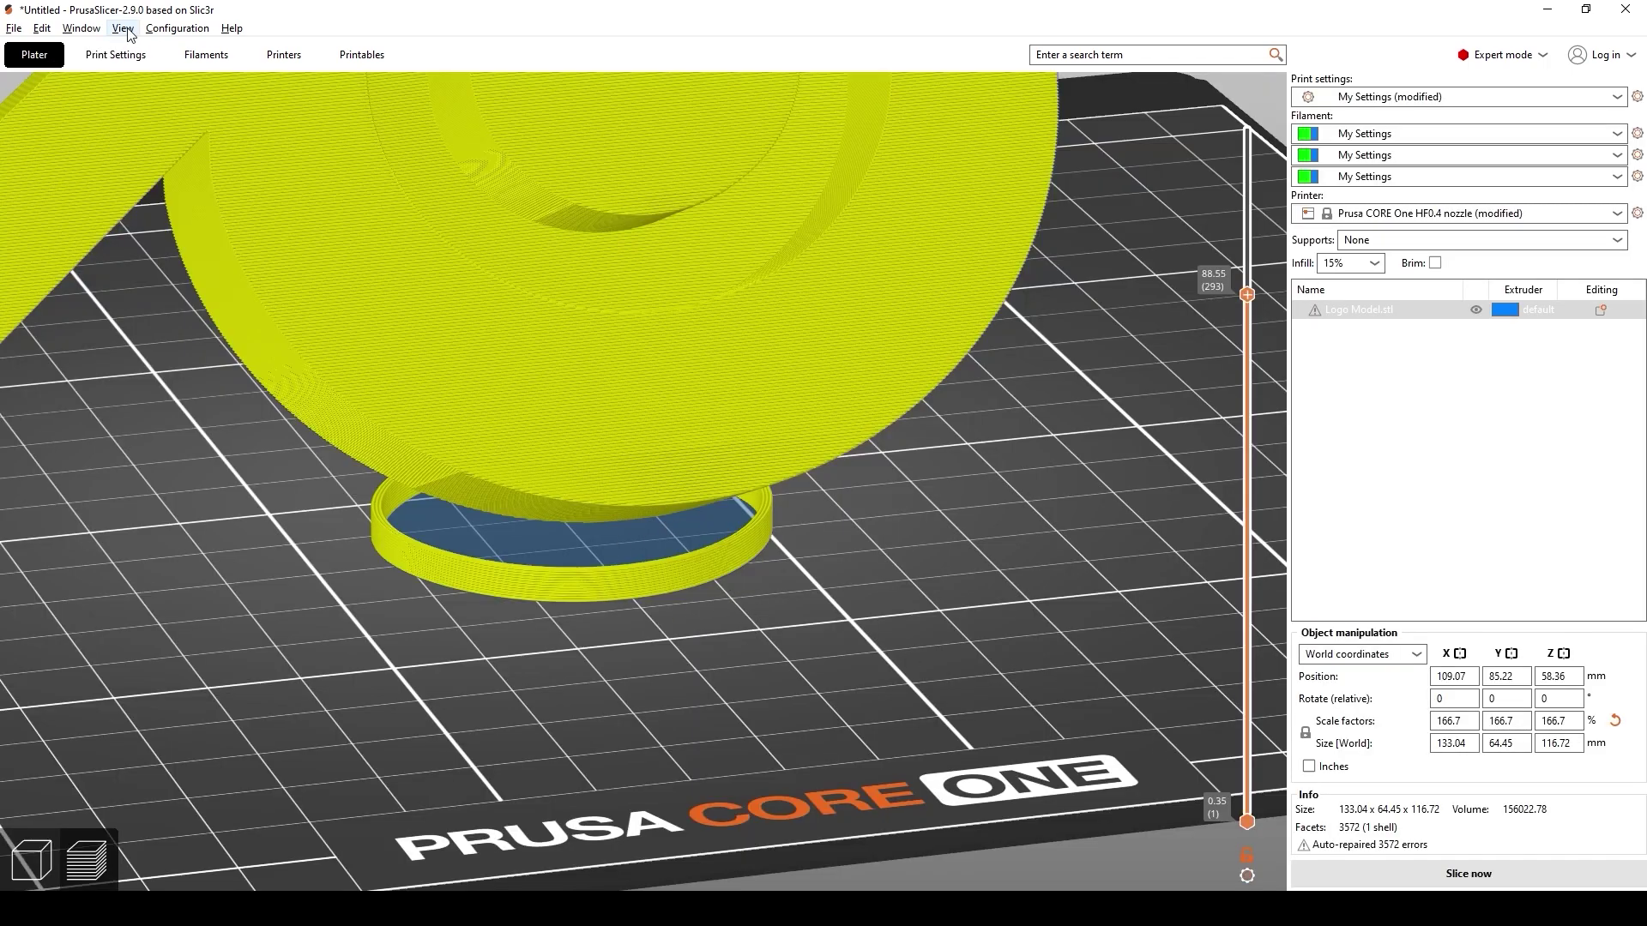
Set the minimum number of skirt loops to 3
{"action": "left_click", "coordinate": [135, 59]}
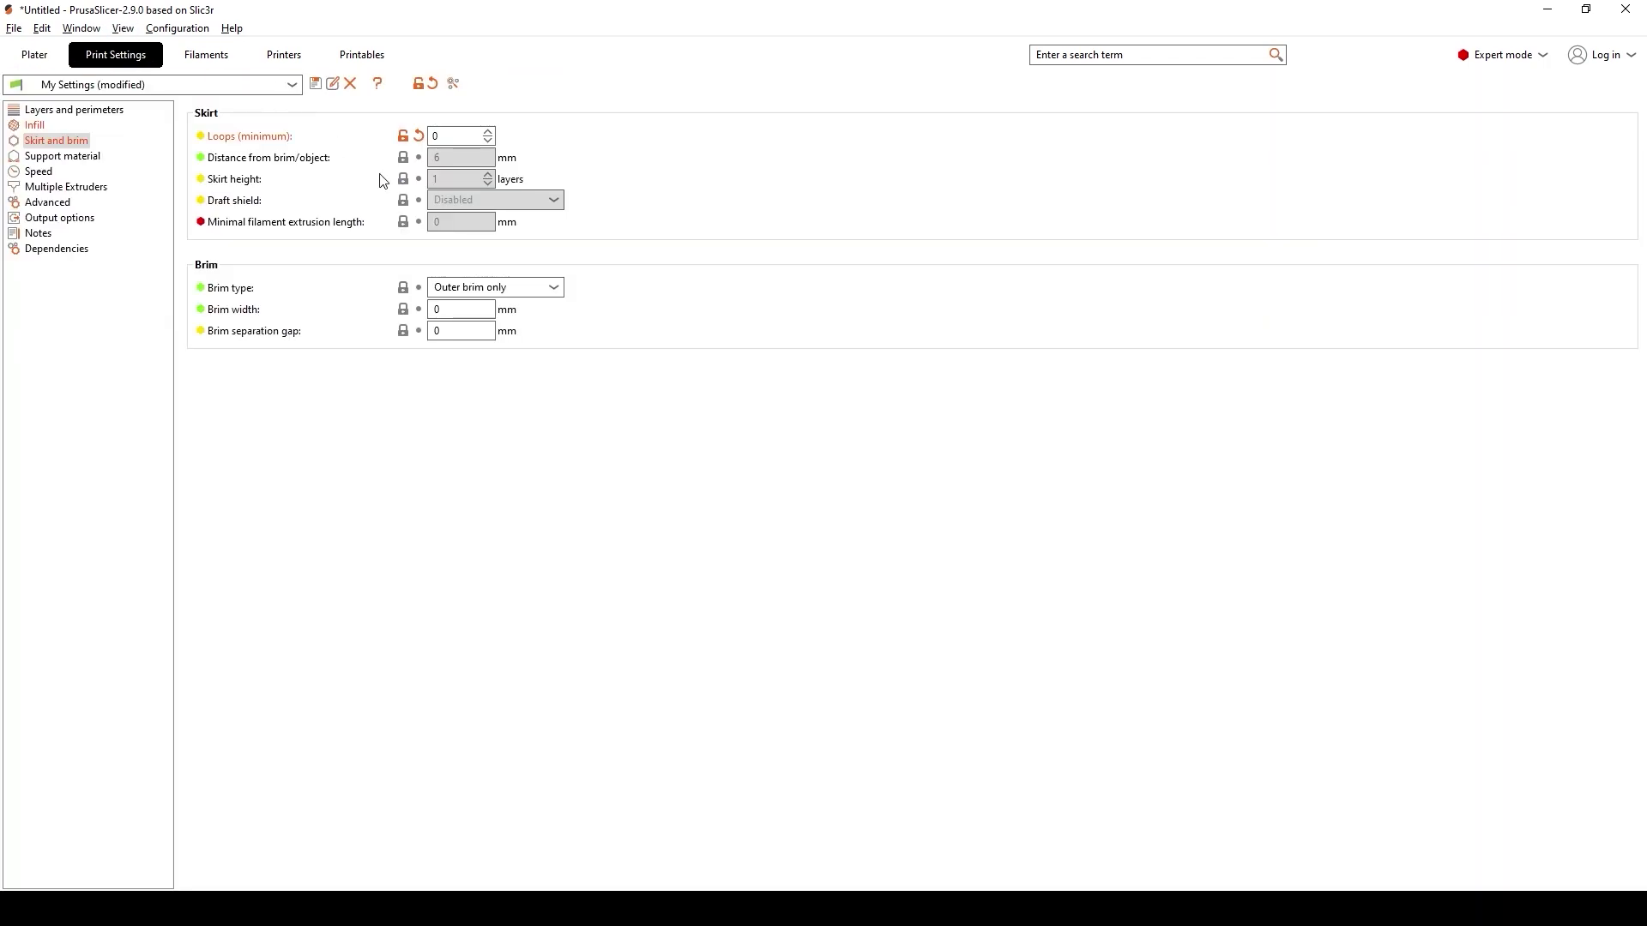
{"action": "left_click", "coordinate": [489, 132]}
{"action": "left_click", "coordinate": [488, 132]}
{"action": "left_click", "coordinate": [489, 132]}
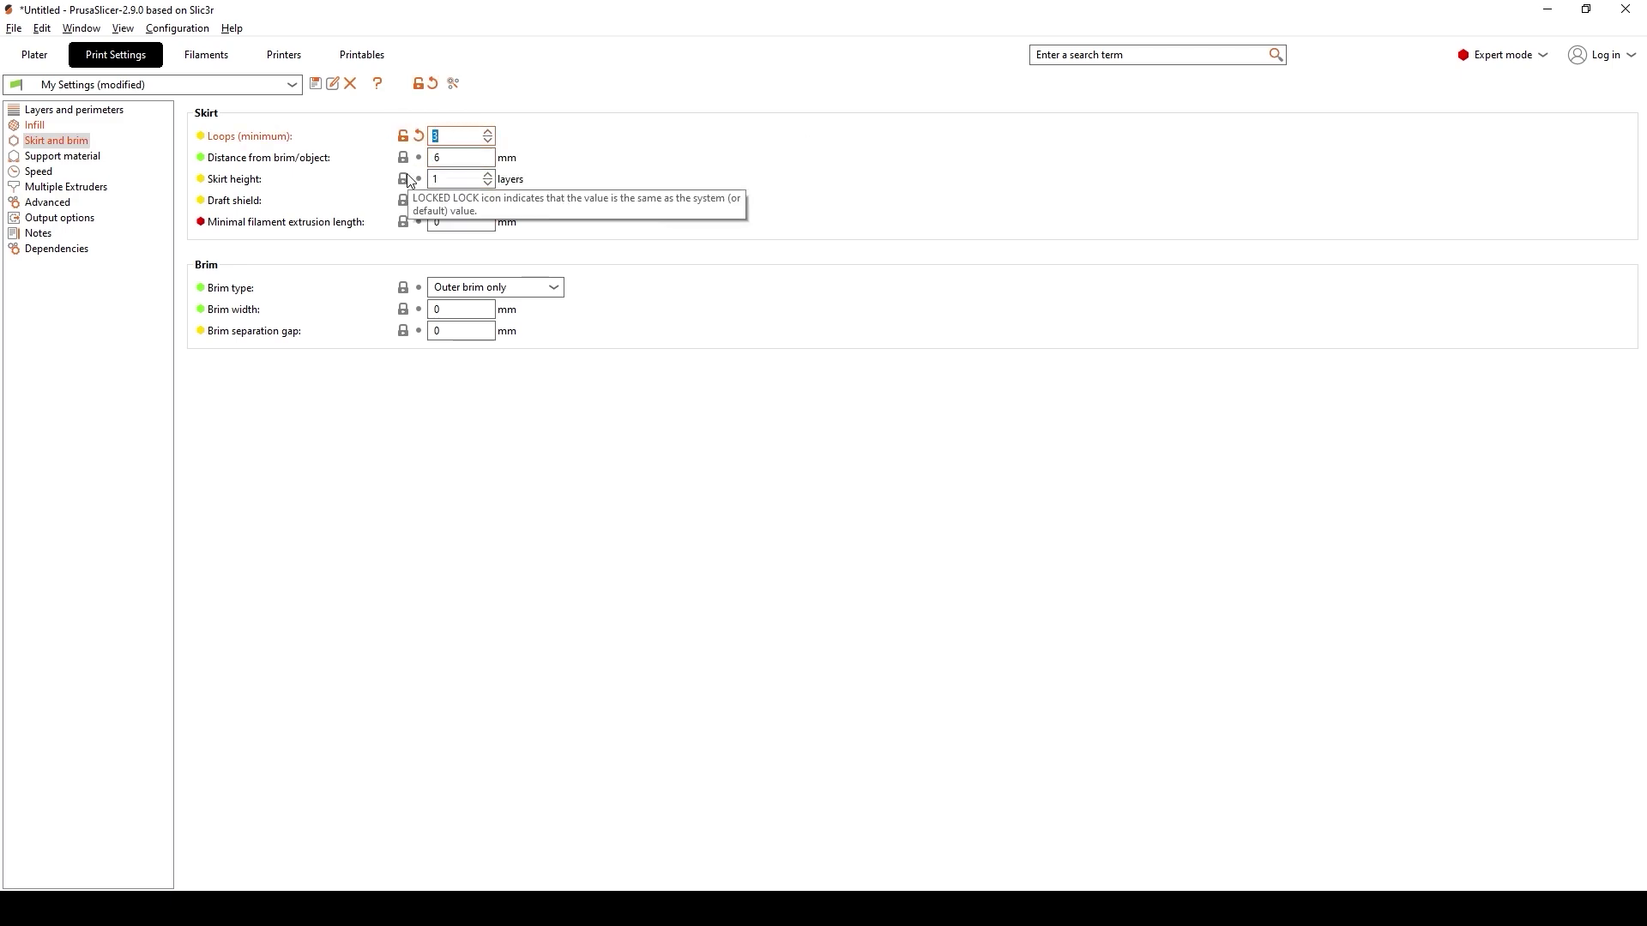
Enable support material generation in the print settings and start slicing the model
{"action": "left_click", "coordinate": [62, 157]}
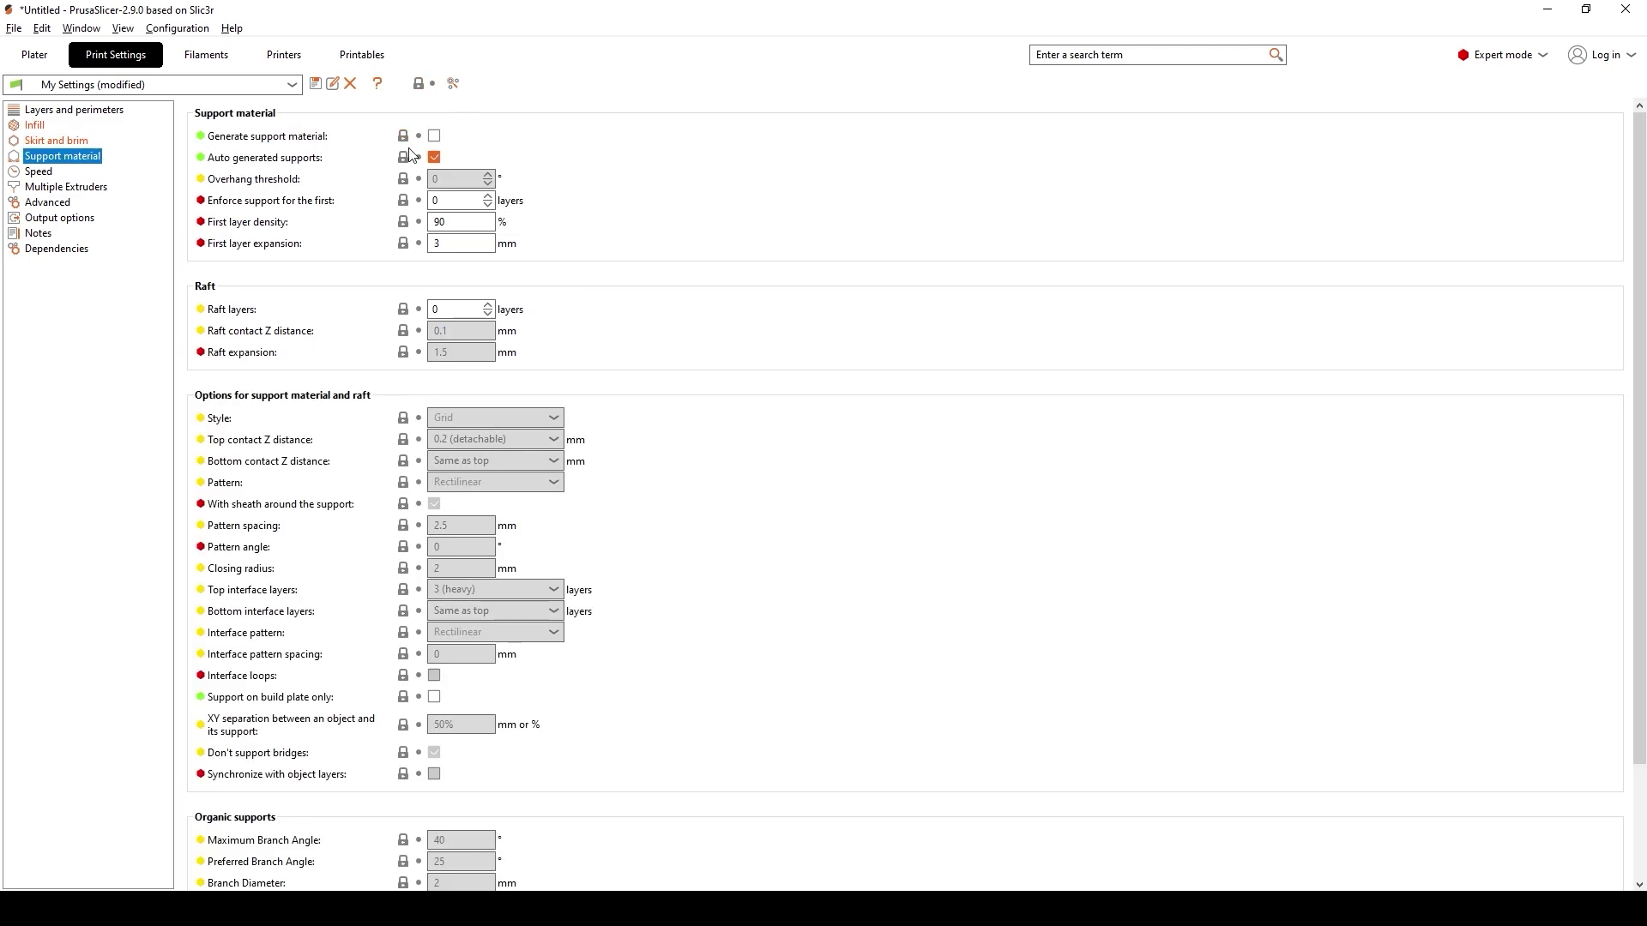
{"action": "left_click", "coordinate": [434, 137]}
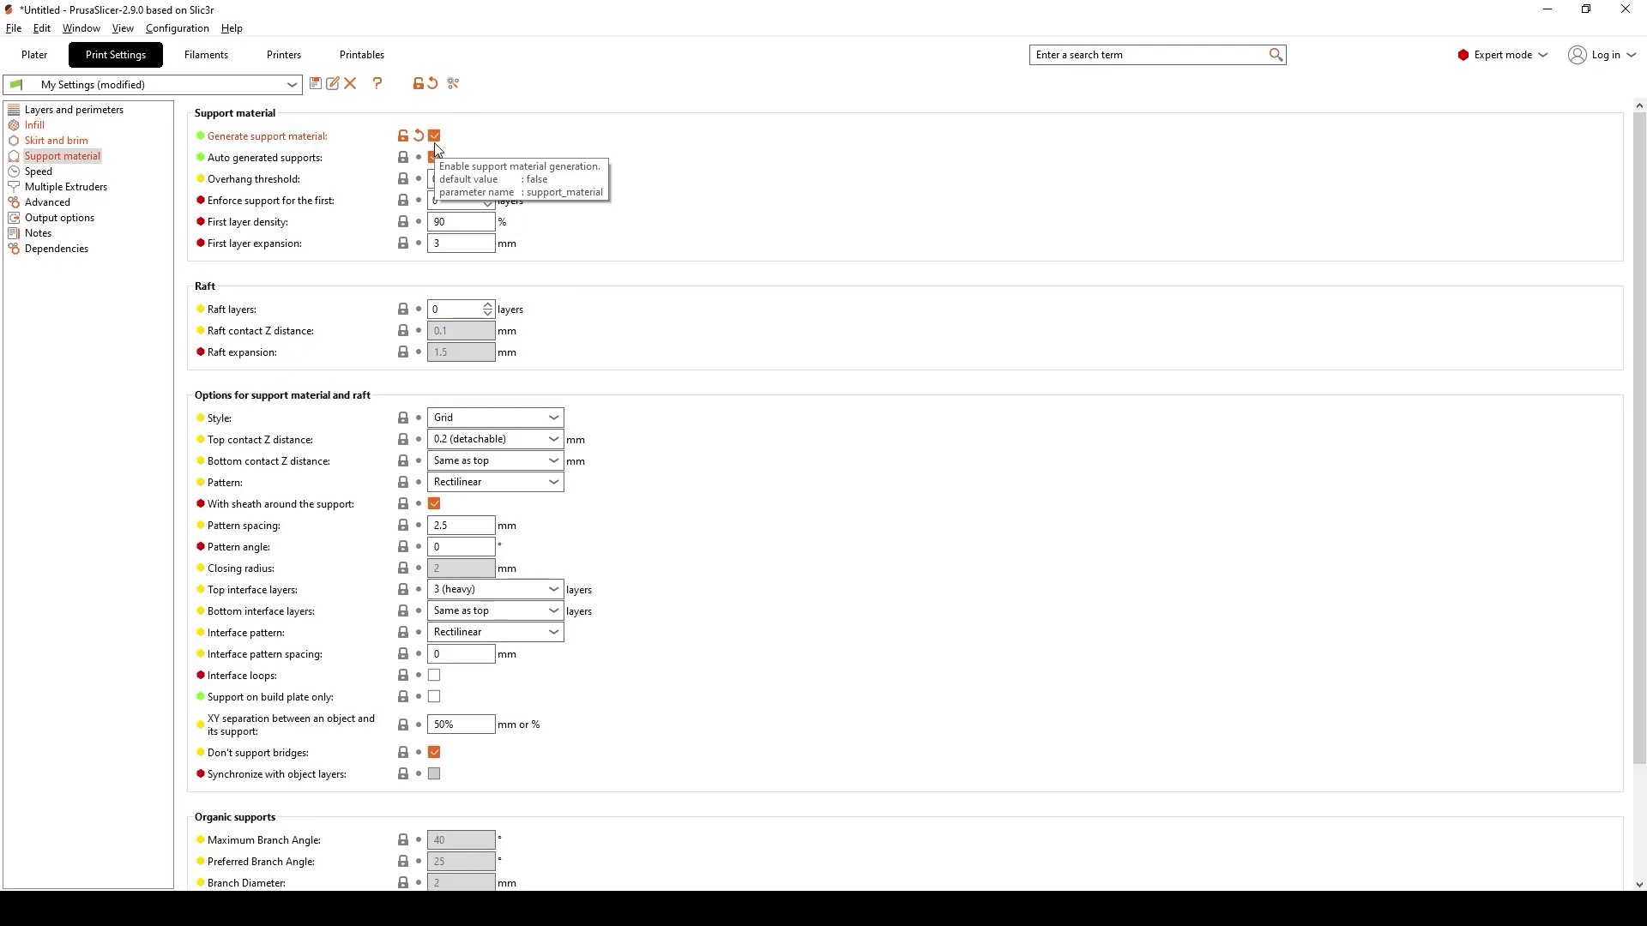
{"action": "left_click", "coordinate": [499, 423]}
{"action": "left_click", "coordinate": [478, 427]}
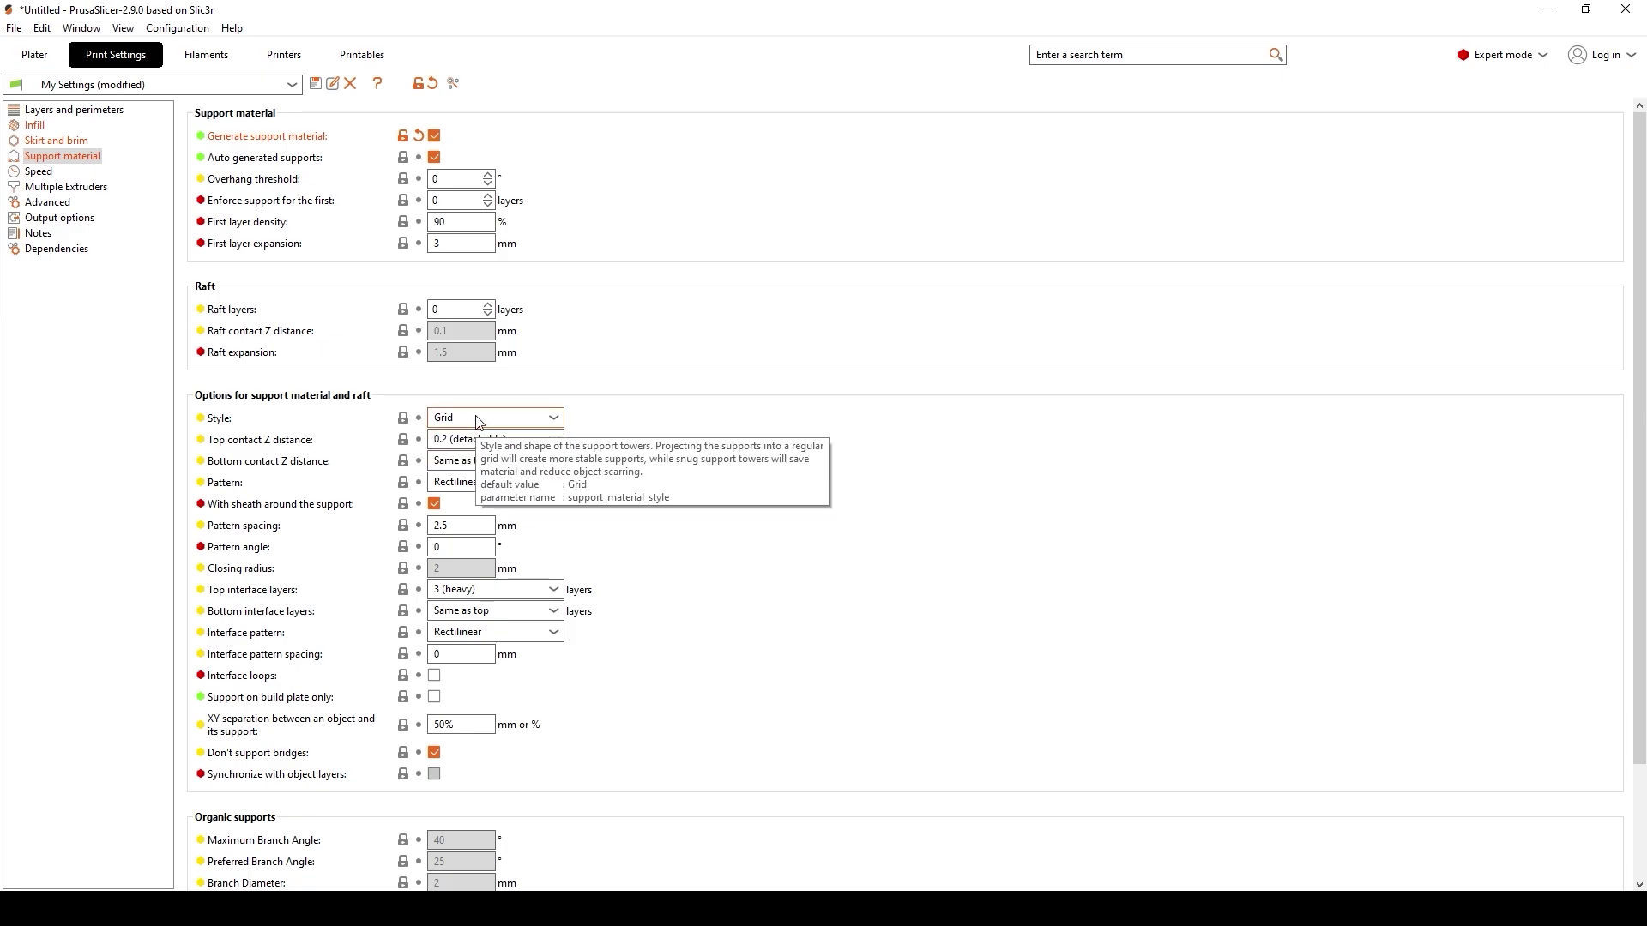
{"action": "key", "text": "ctrl+1"}
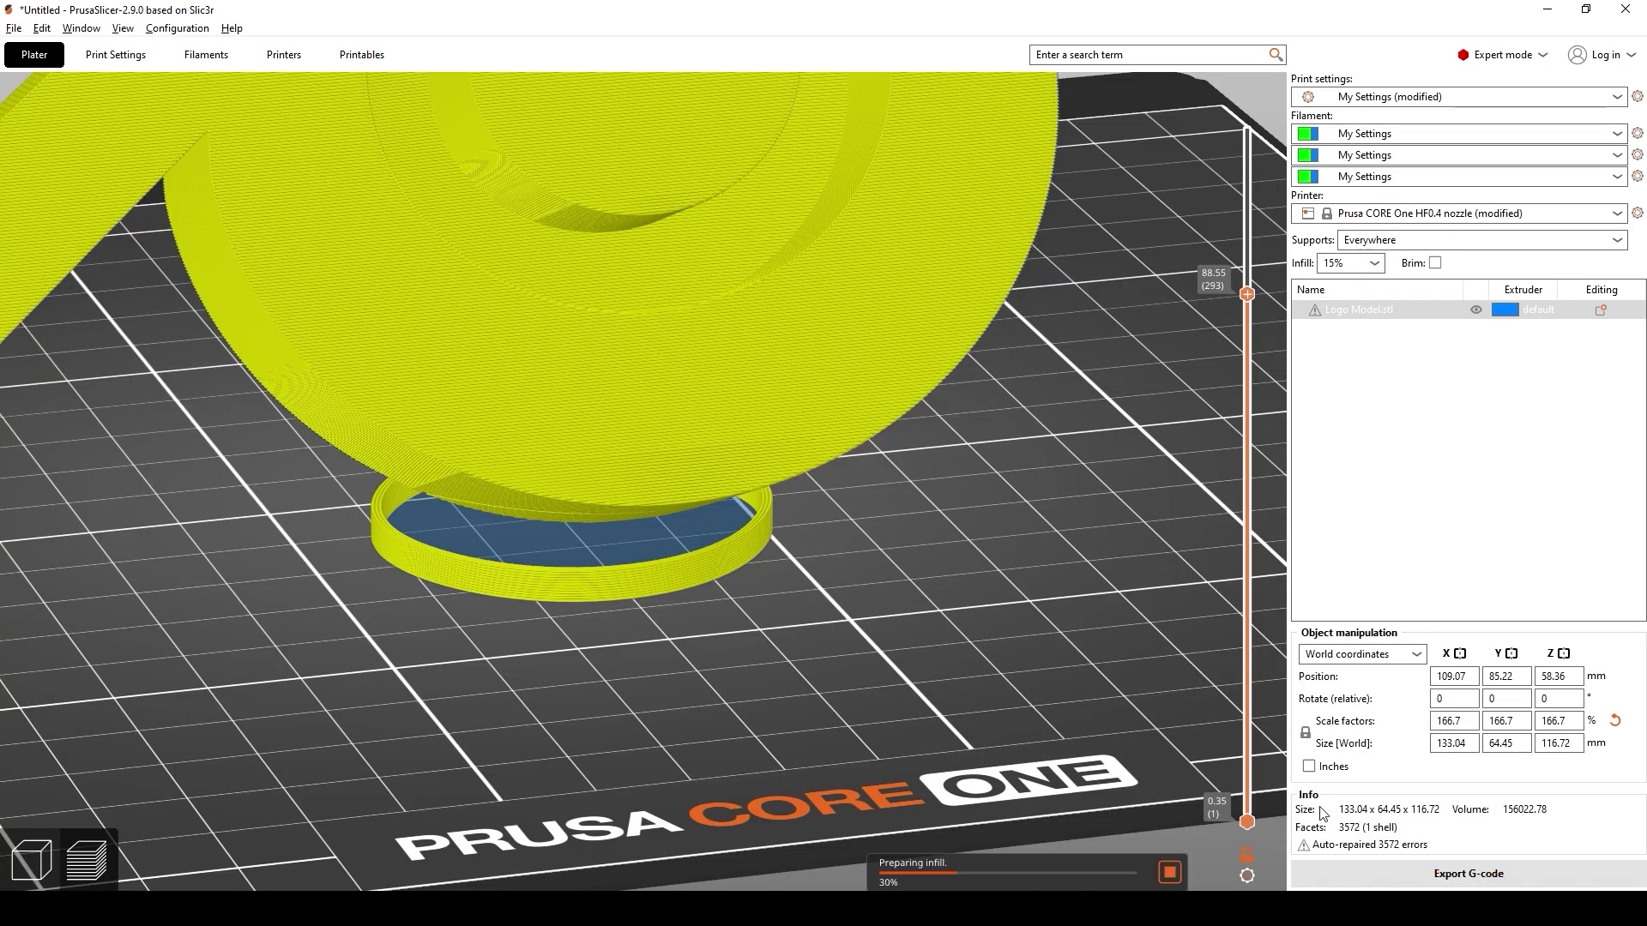
{"action": "scroll", "coordinate": [956, 589], "scroll_direction": "down", "scroll_amount": 3}
{"action": "left_click_drag", "start_coordinate": [956, 588], "coordinate": [995, 625]}
Set the support material style to Organic
{"action": "left_click", "coordinate": [118, 58]}
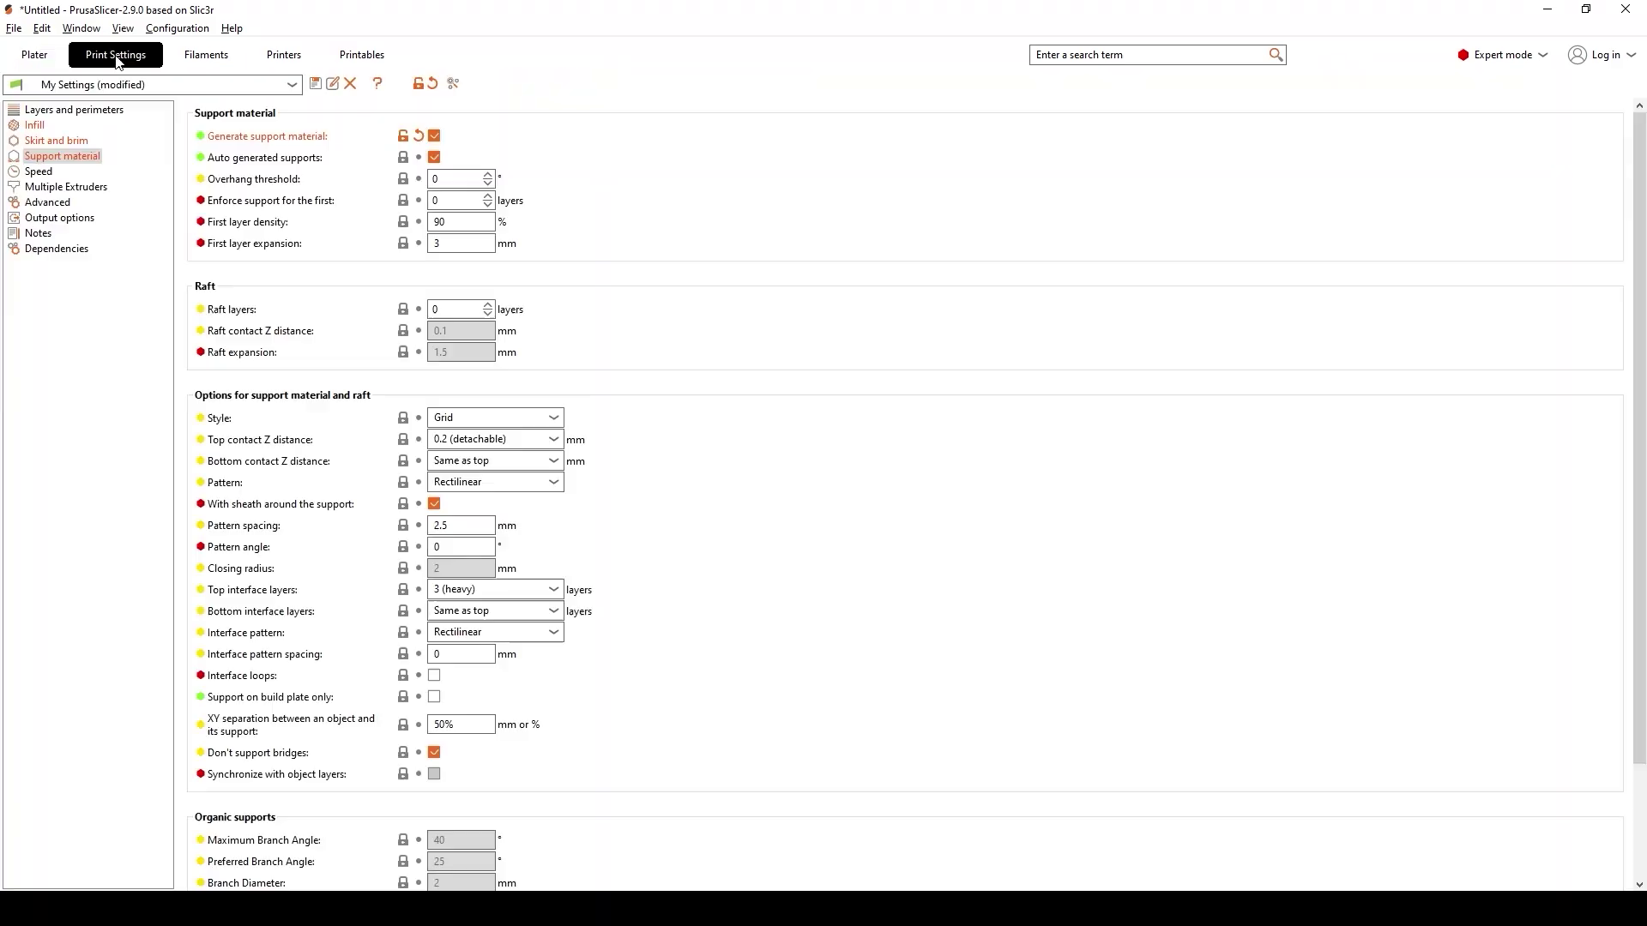
{"action": "left_click", "coordinate": [476, 419]}
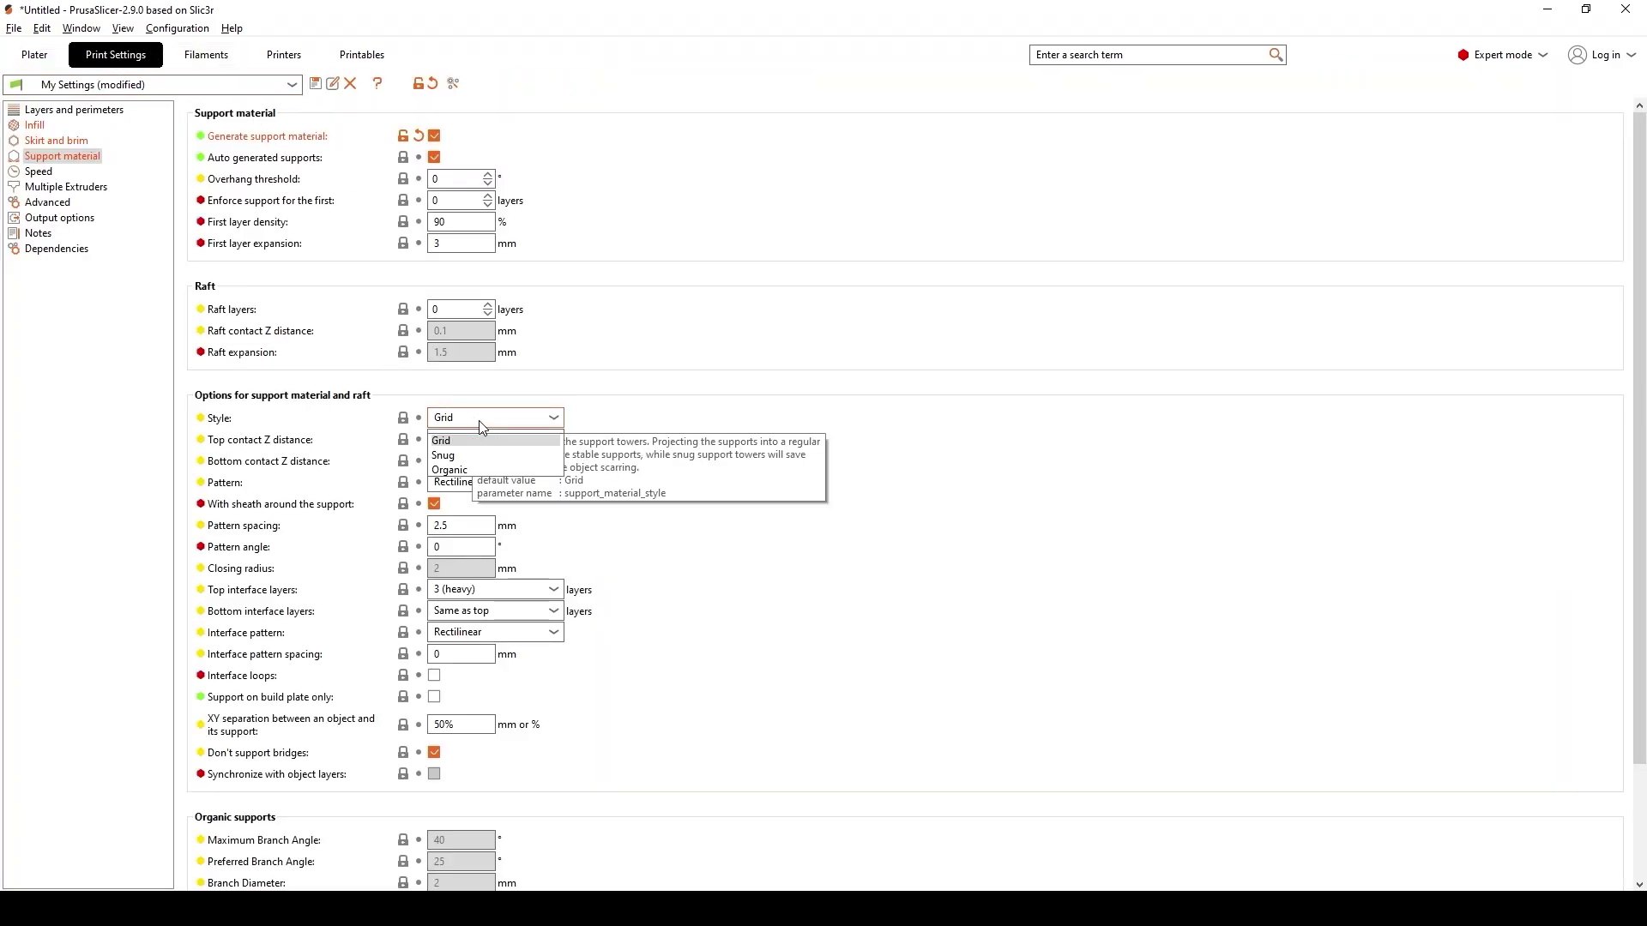
{"action": "left_click", "coordinate": [454, 478]}
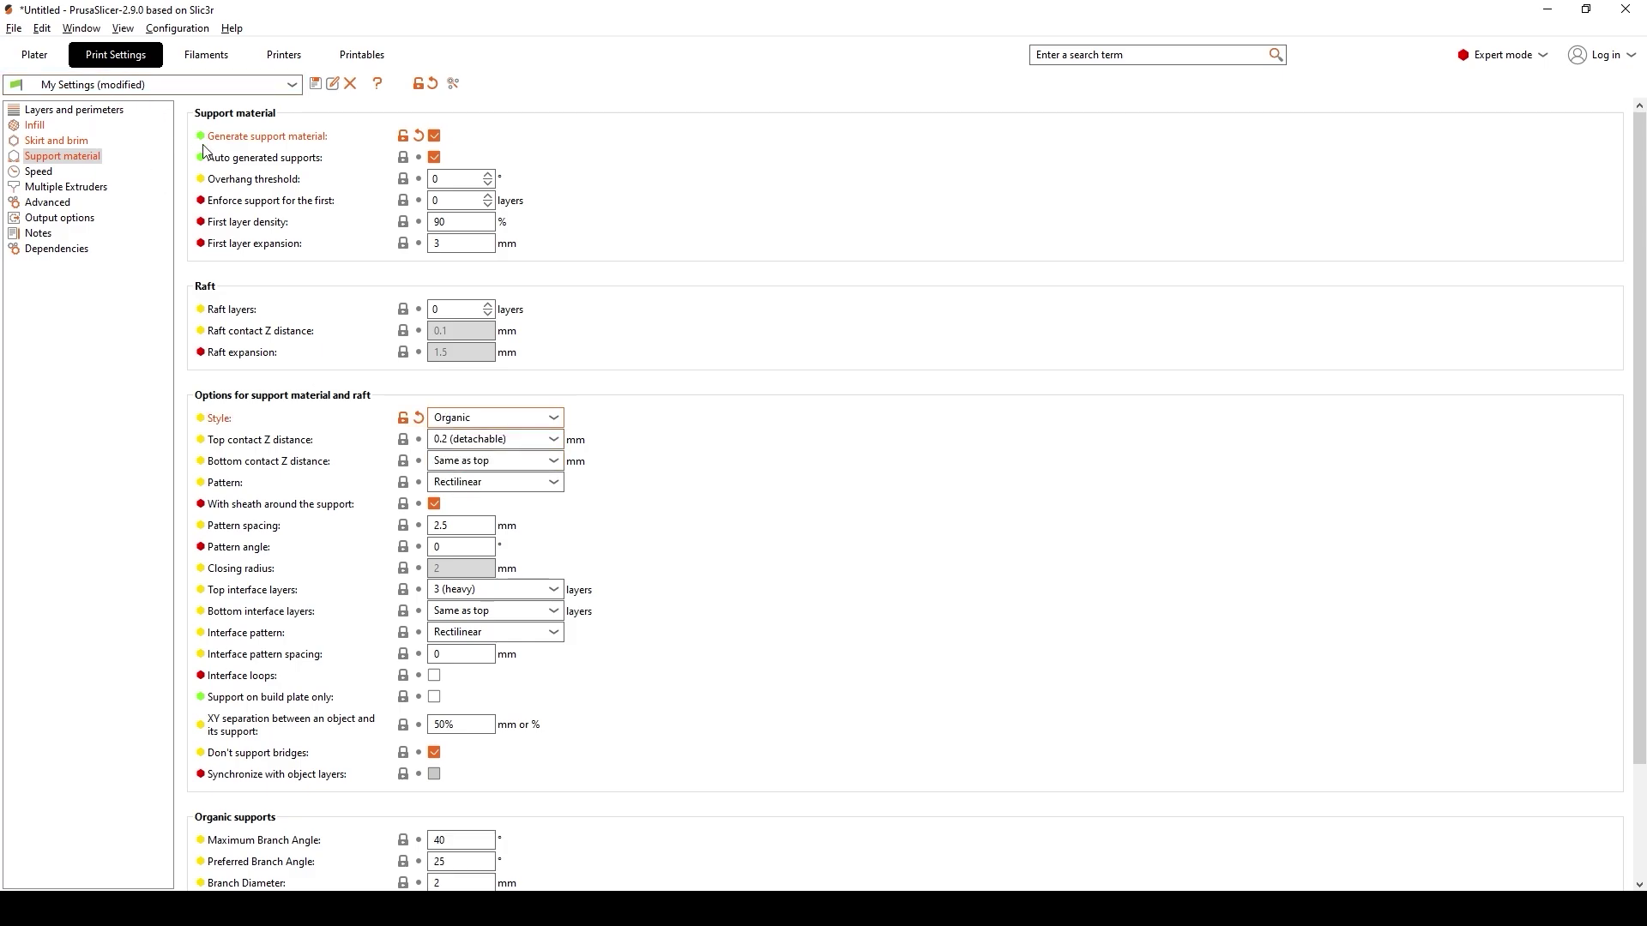
Slice the model with its new supports and inspect them around the logo from several angles
{"action": "left_click", "coordinate": [34, 56]}
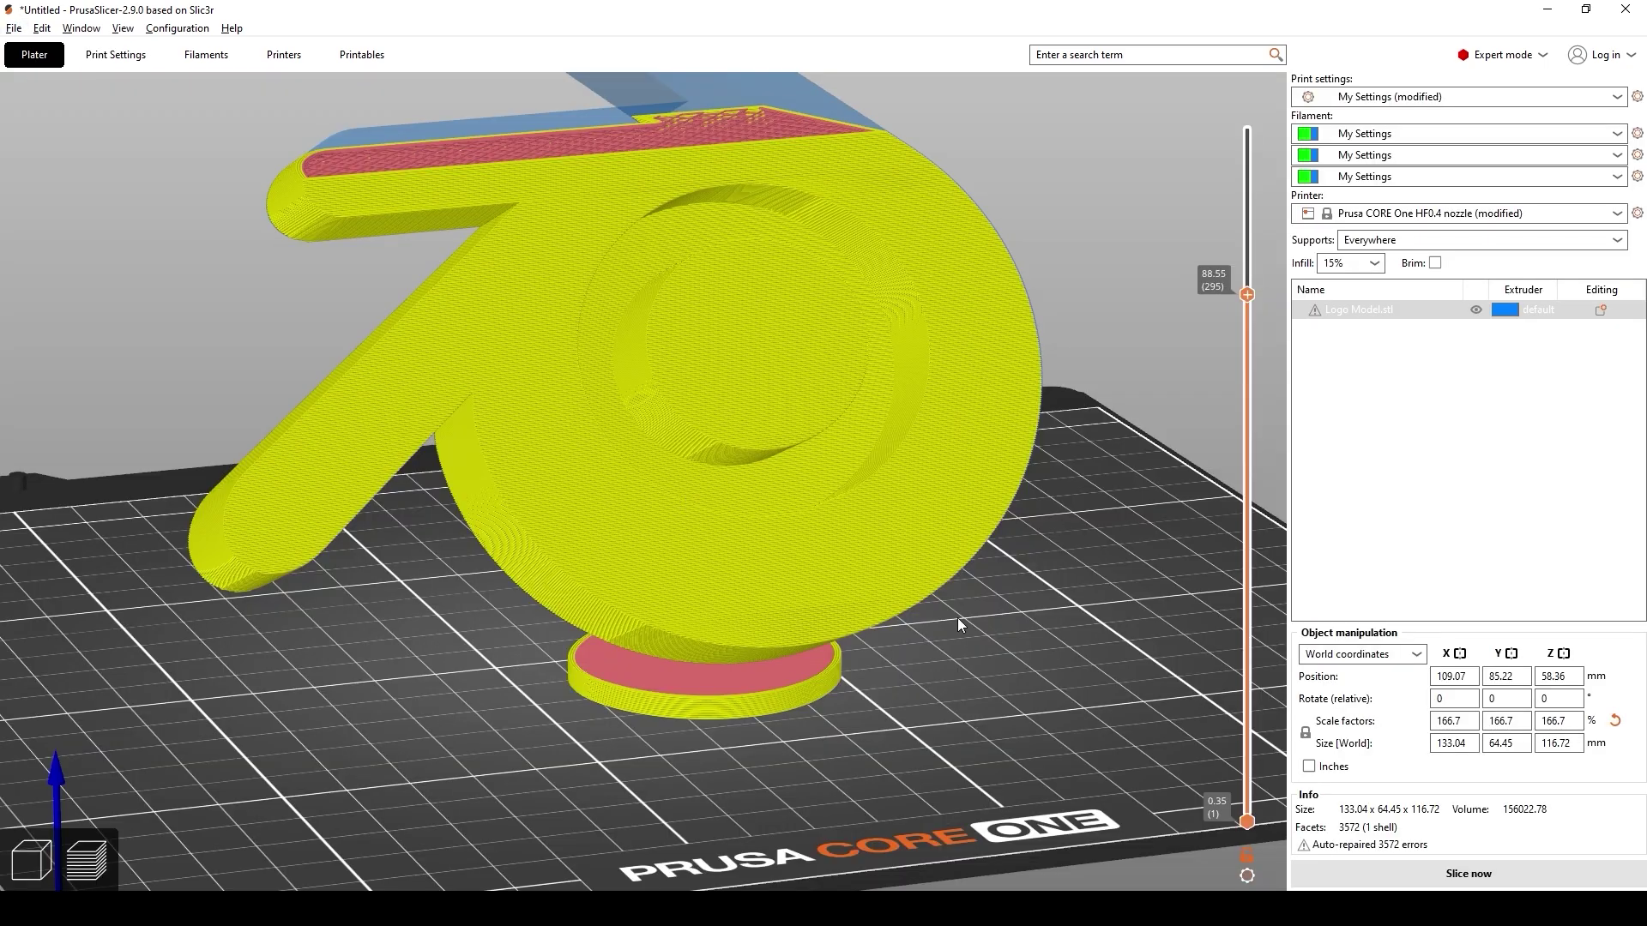
{"action": "left_click", "coordinate": [1491, 868]}
{"action": "scroll", "coordinate": [959, 400], "scroll_direction": "up", "scroll_amount": 3}
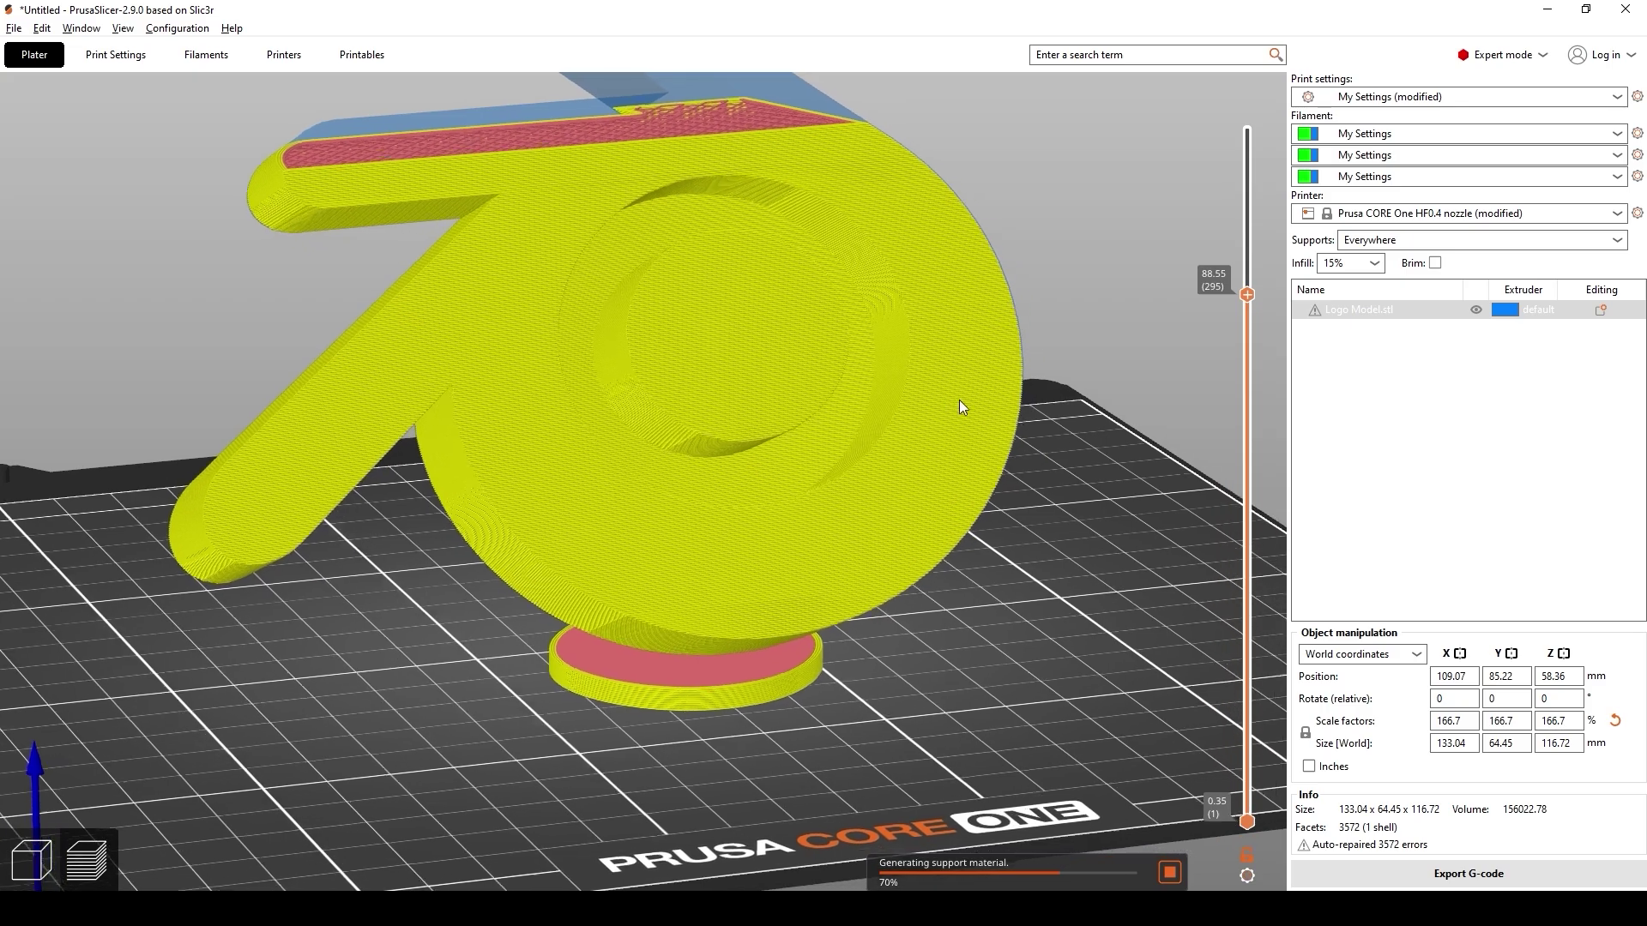
{"action": "left_click_drag", "start_coordinate": [1034, 399], "coordinate": [712, 507]}
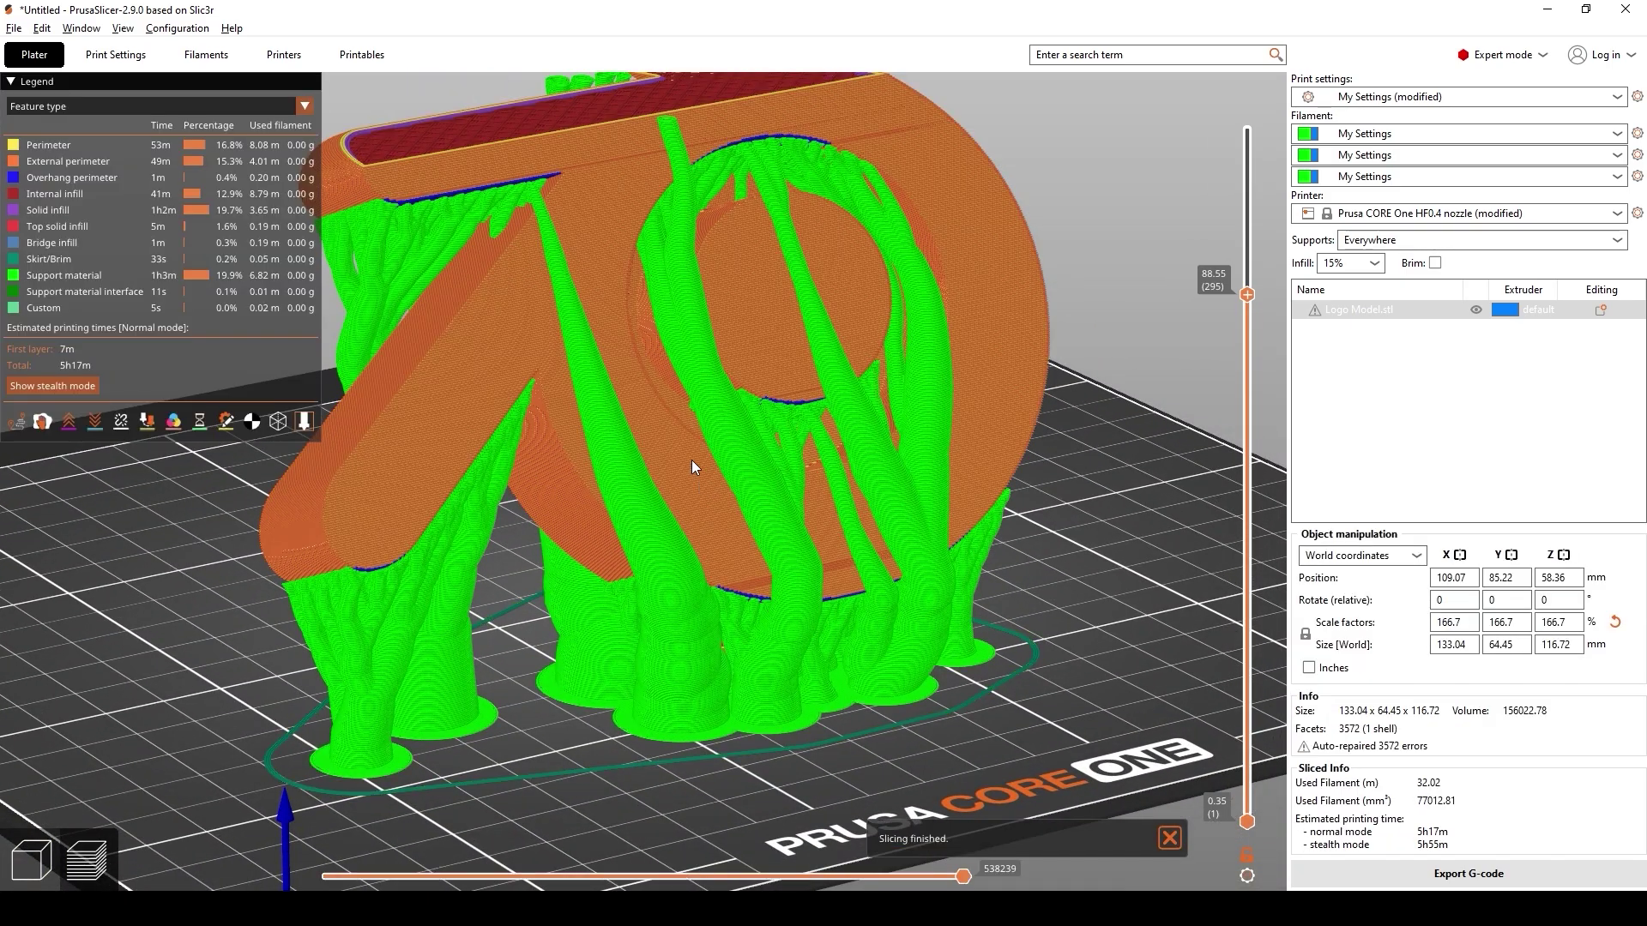
{"action": "left_click_drag", "start_coordinate": [692, 460], "coordinate": [959, 549]}
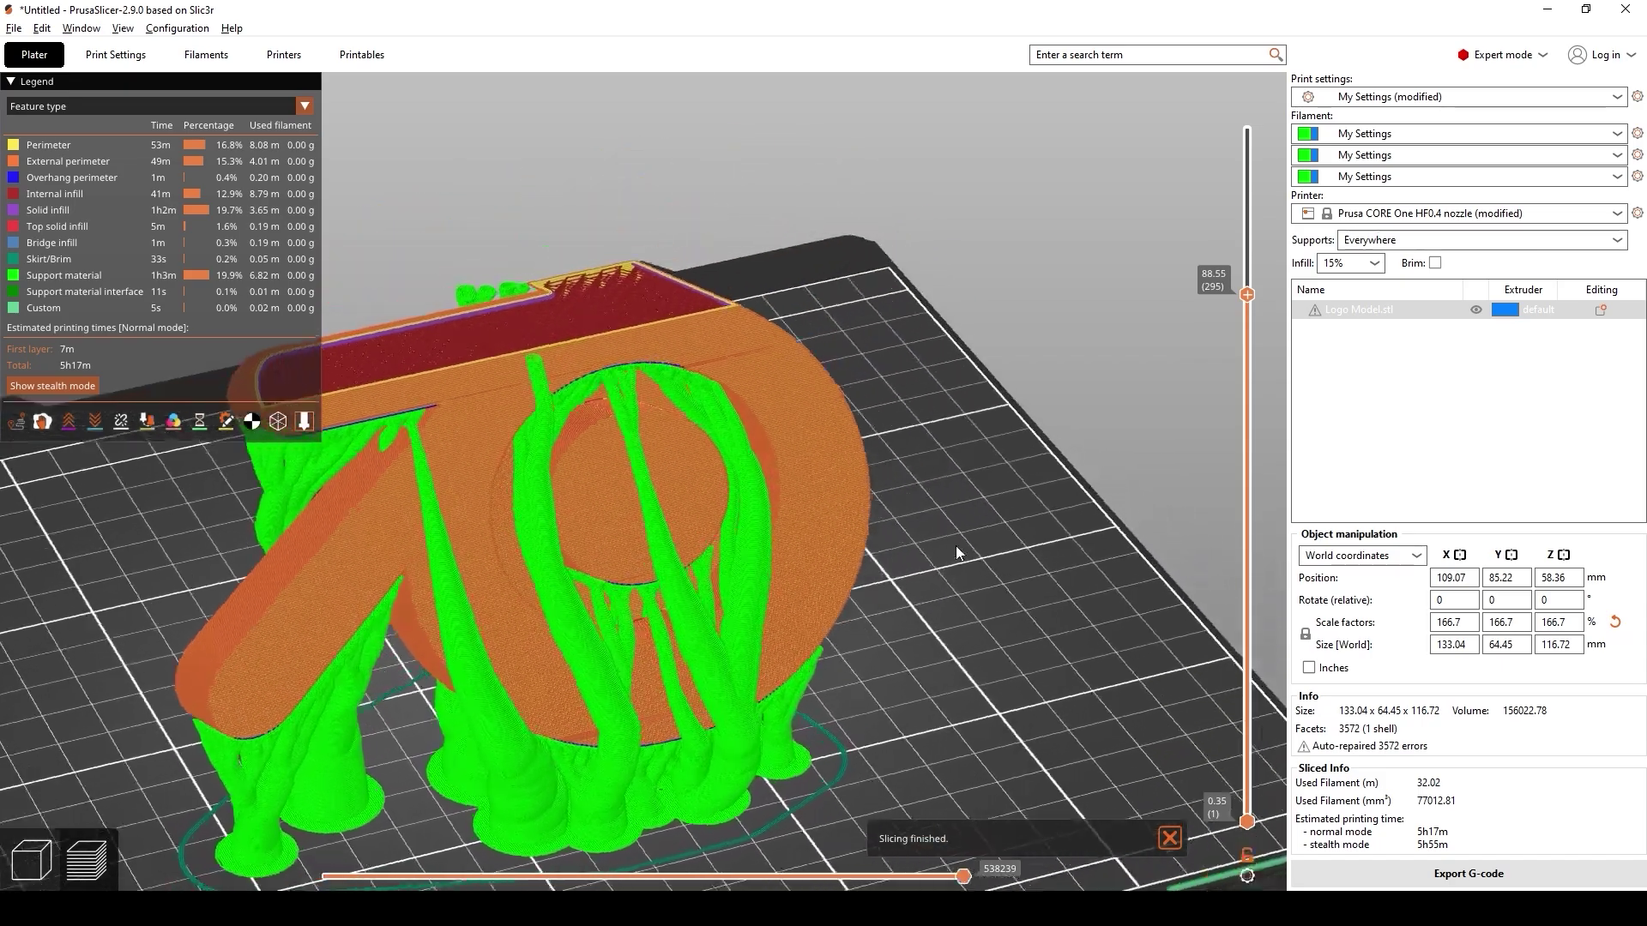
Review the available support material styles and keep Organic selected
{"action": "key", "text": "ctrl+2"}
{"action": "left_click", "coordinate": [480, 420]}
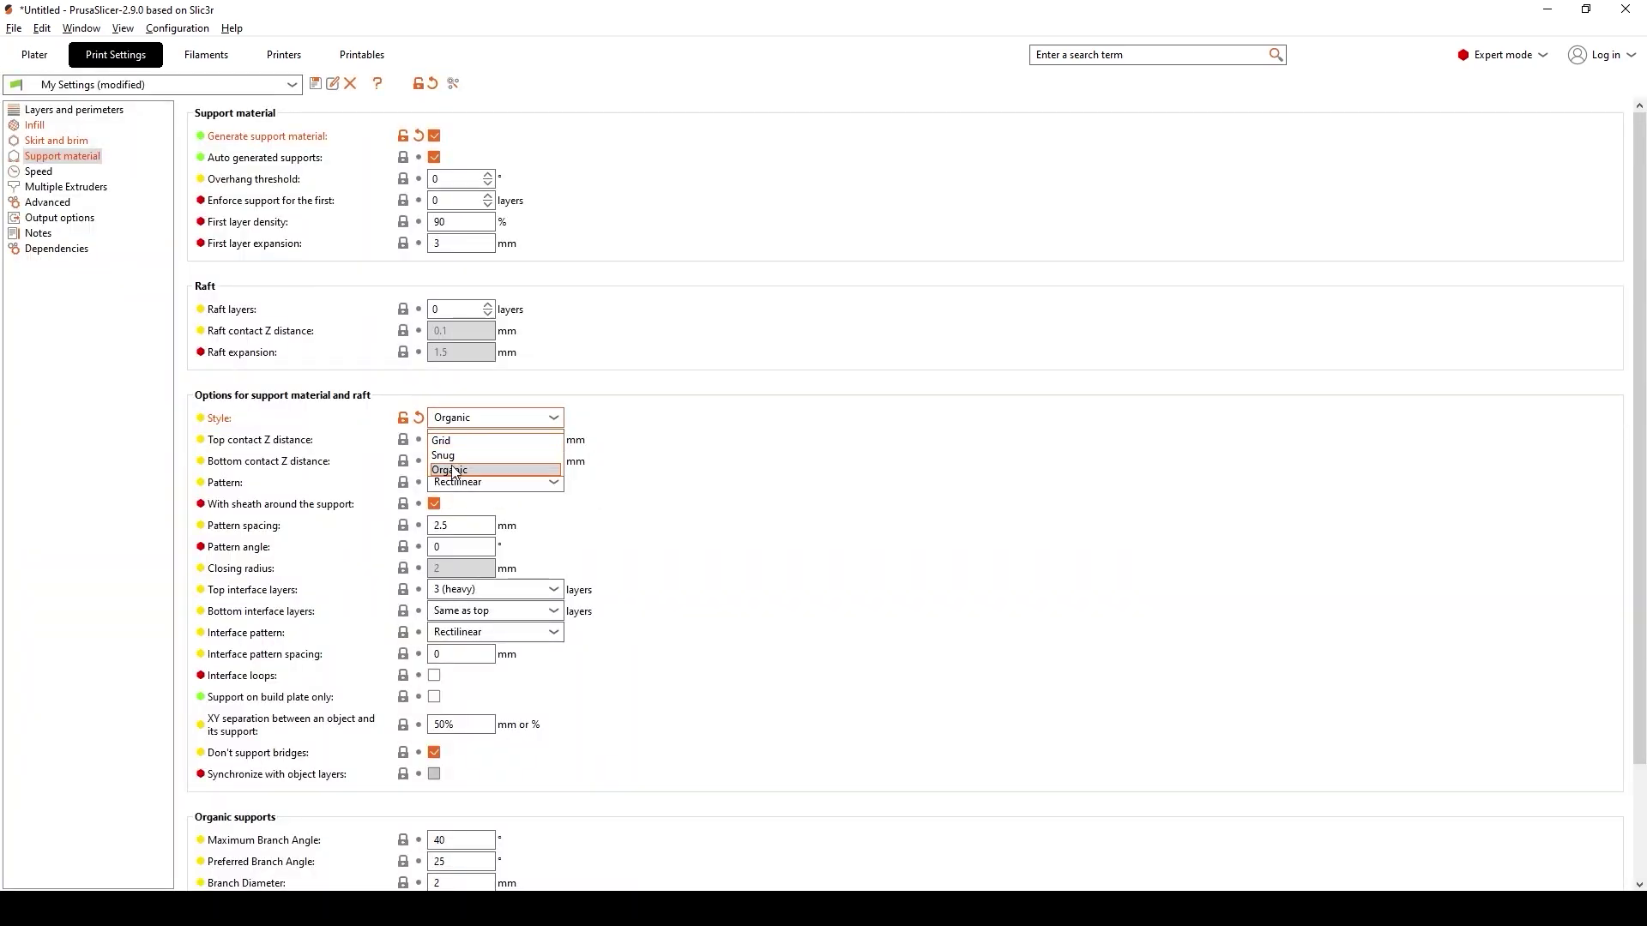
{"action": "left_click", "coordinate": [453, 471]}
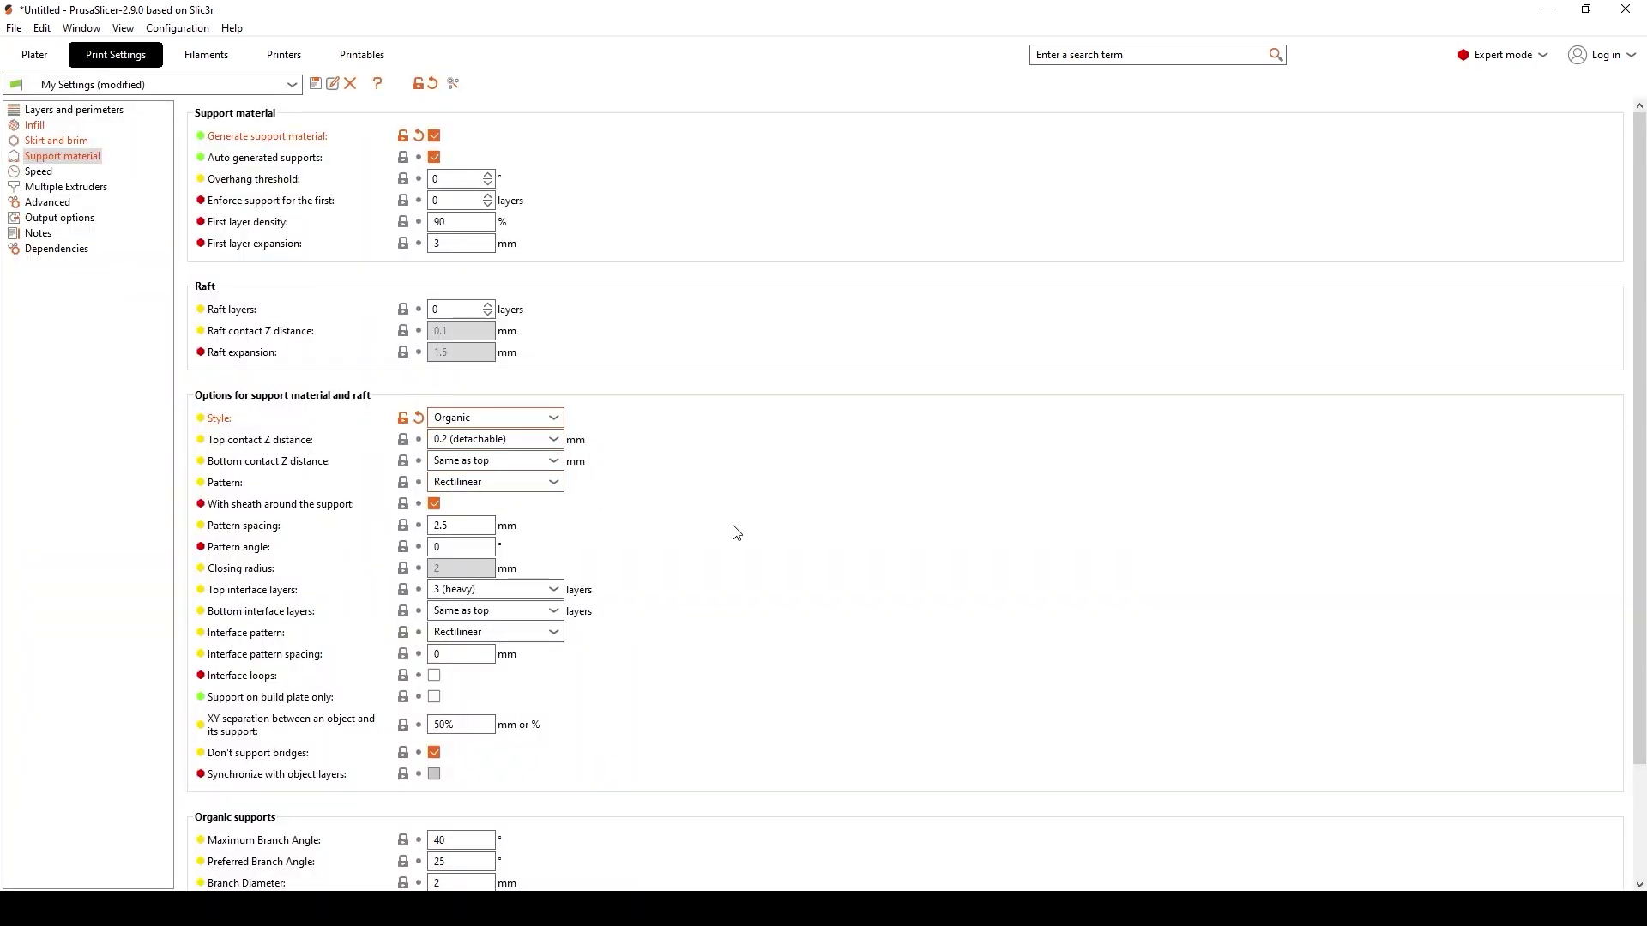
Assign extruder 3 to the support material, raft and skirt in the multiple extruder settings
{"action": "left_click", "coordinate": [138, 201]}
{"action": "left_click", "coordinate": [56, 187]}
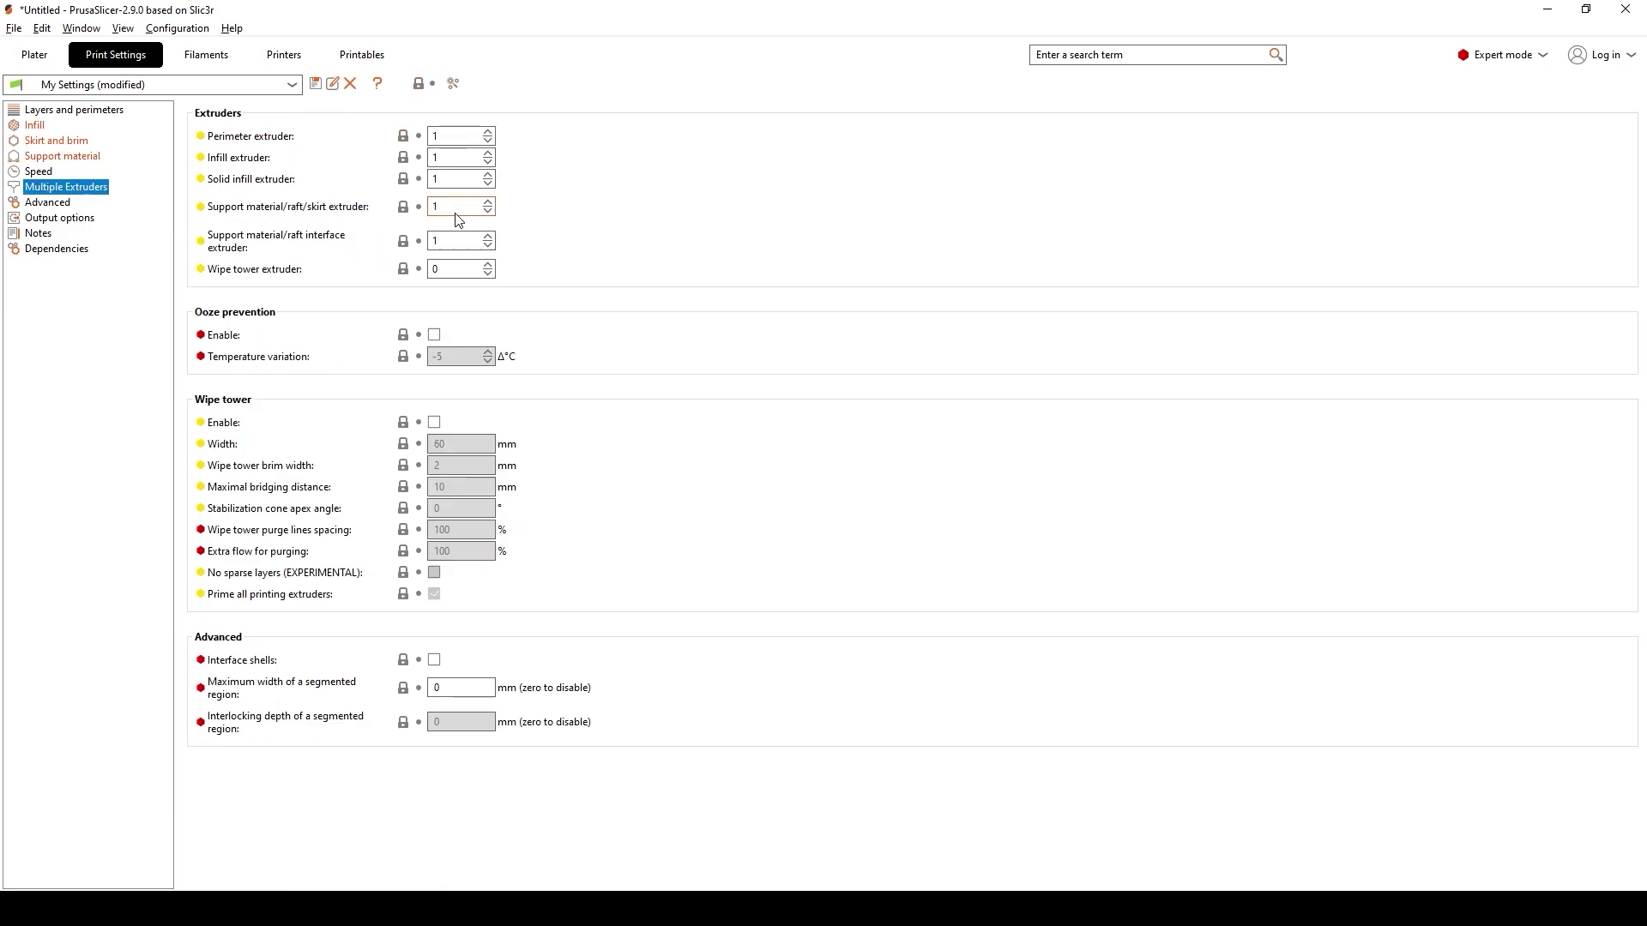
{"action": "left_click", "coordinate": [491, 203]}
{"action": "left_click", "coordinate": [492, 203]}
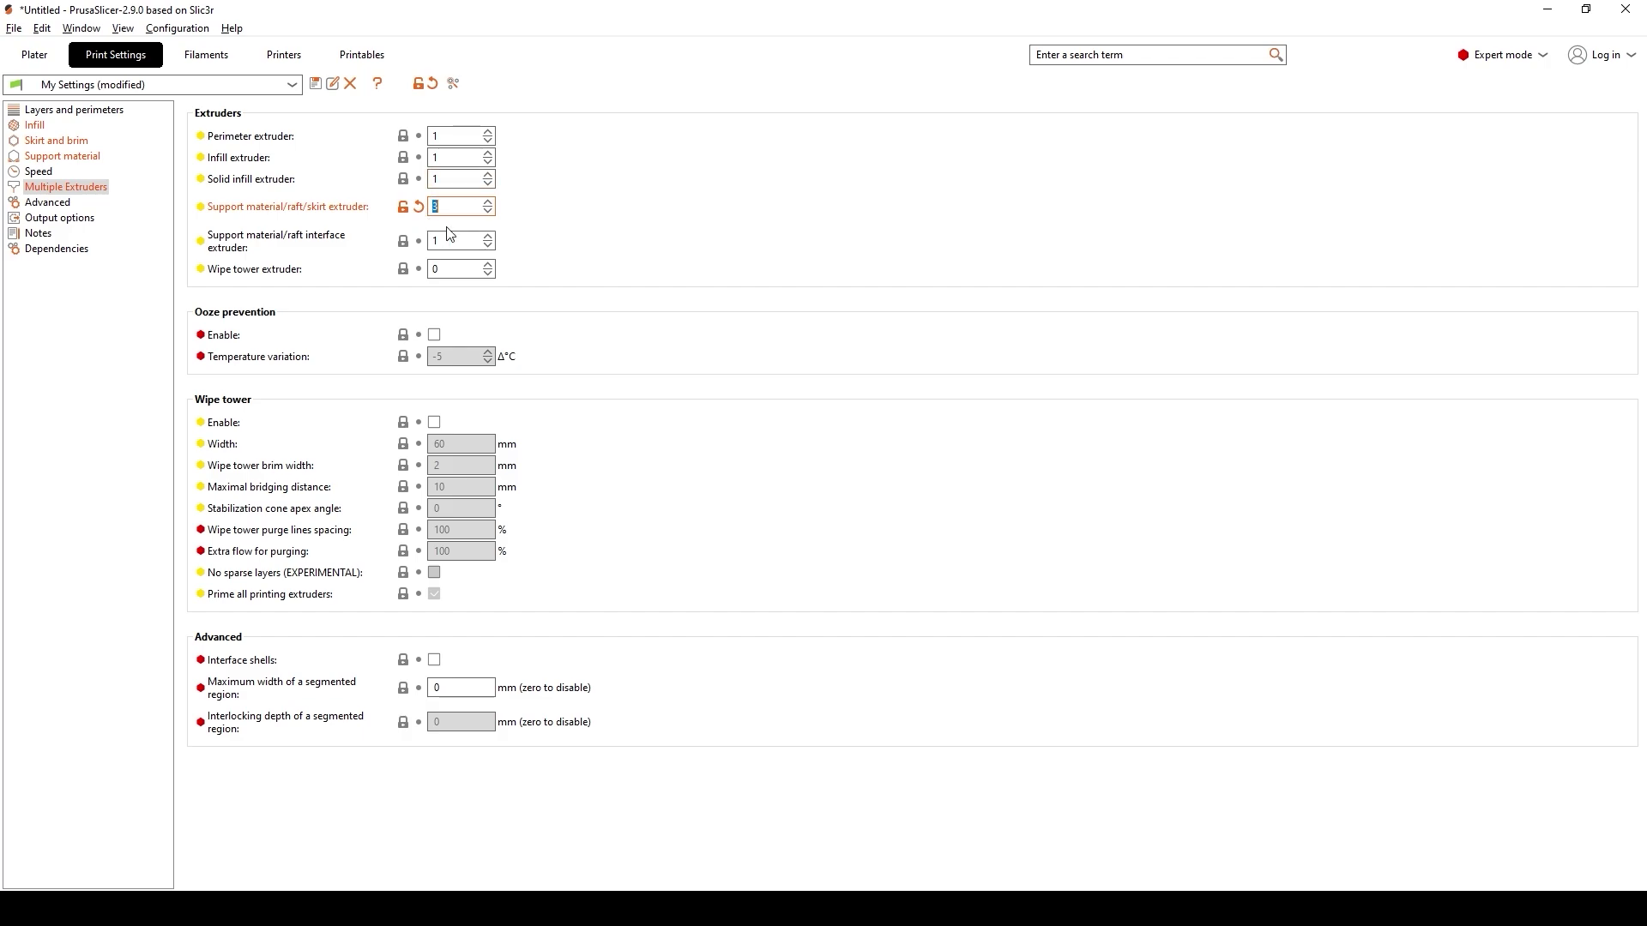
Set the extruder 1 colour to orange (255, 128, 64) in the printer settings
{"action": "left_click", "coordinate": [158, 231]}
{"action": "left_click", "coordinate": [290, 55]}
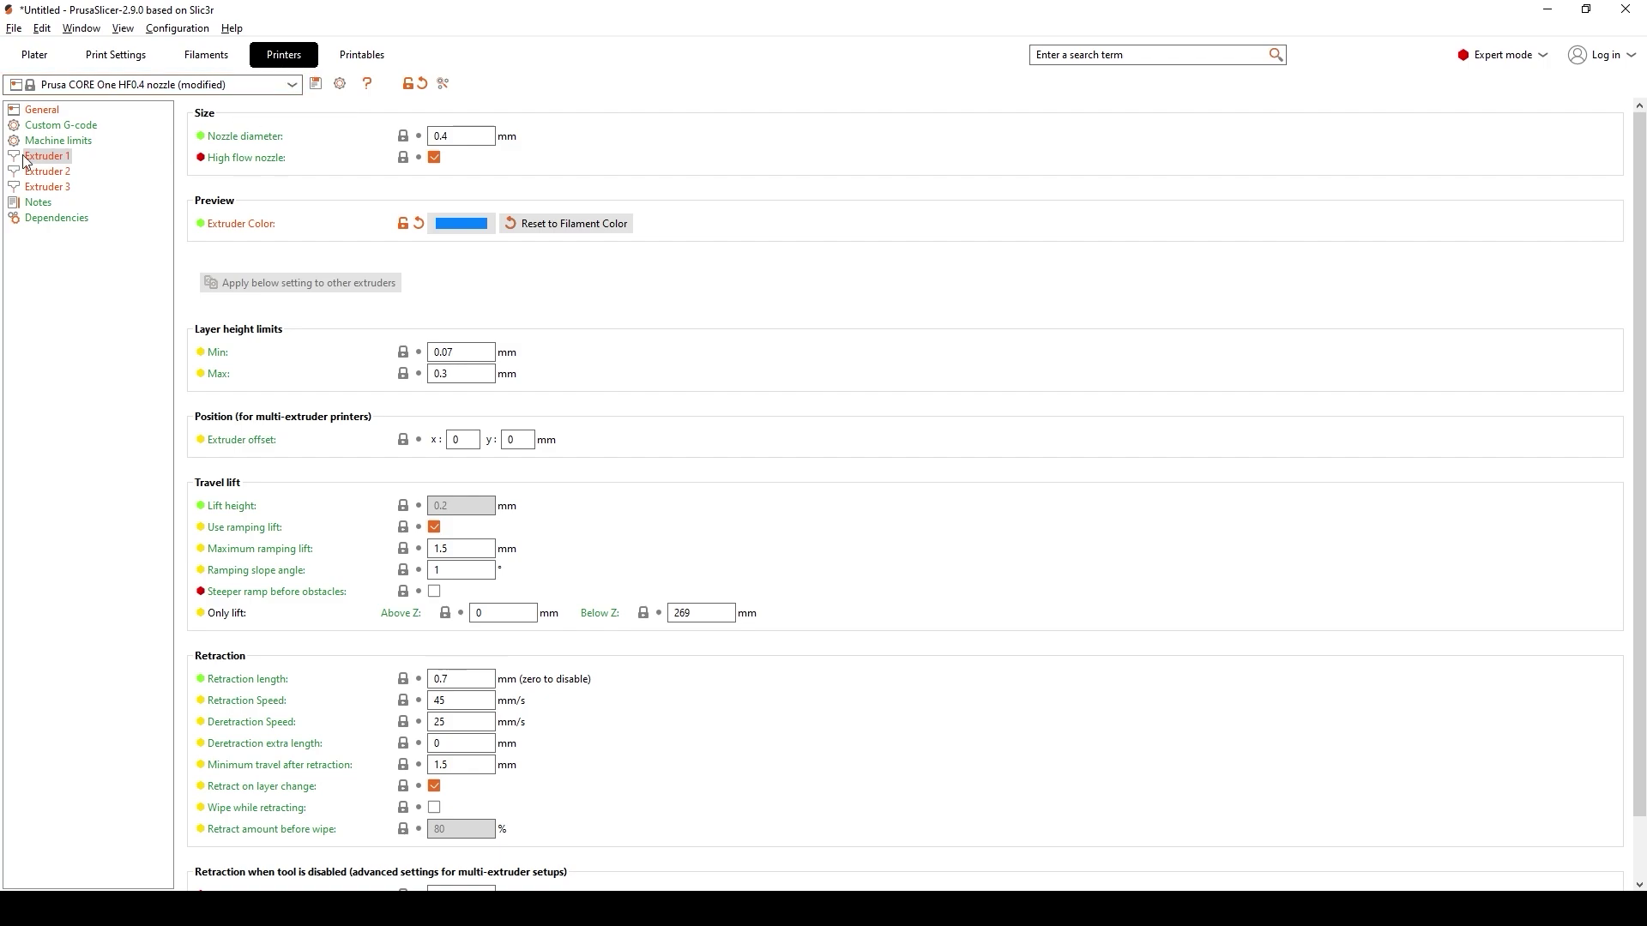
{"action": "left_click", "coordinate": [452, 225]}
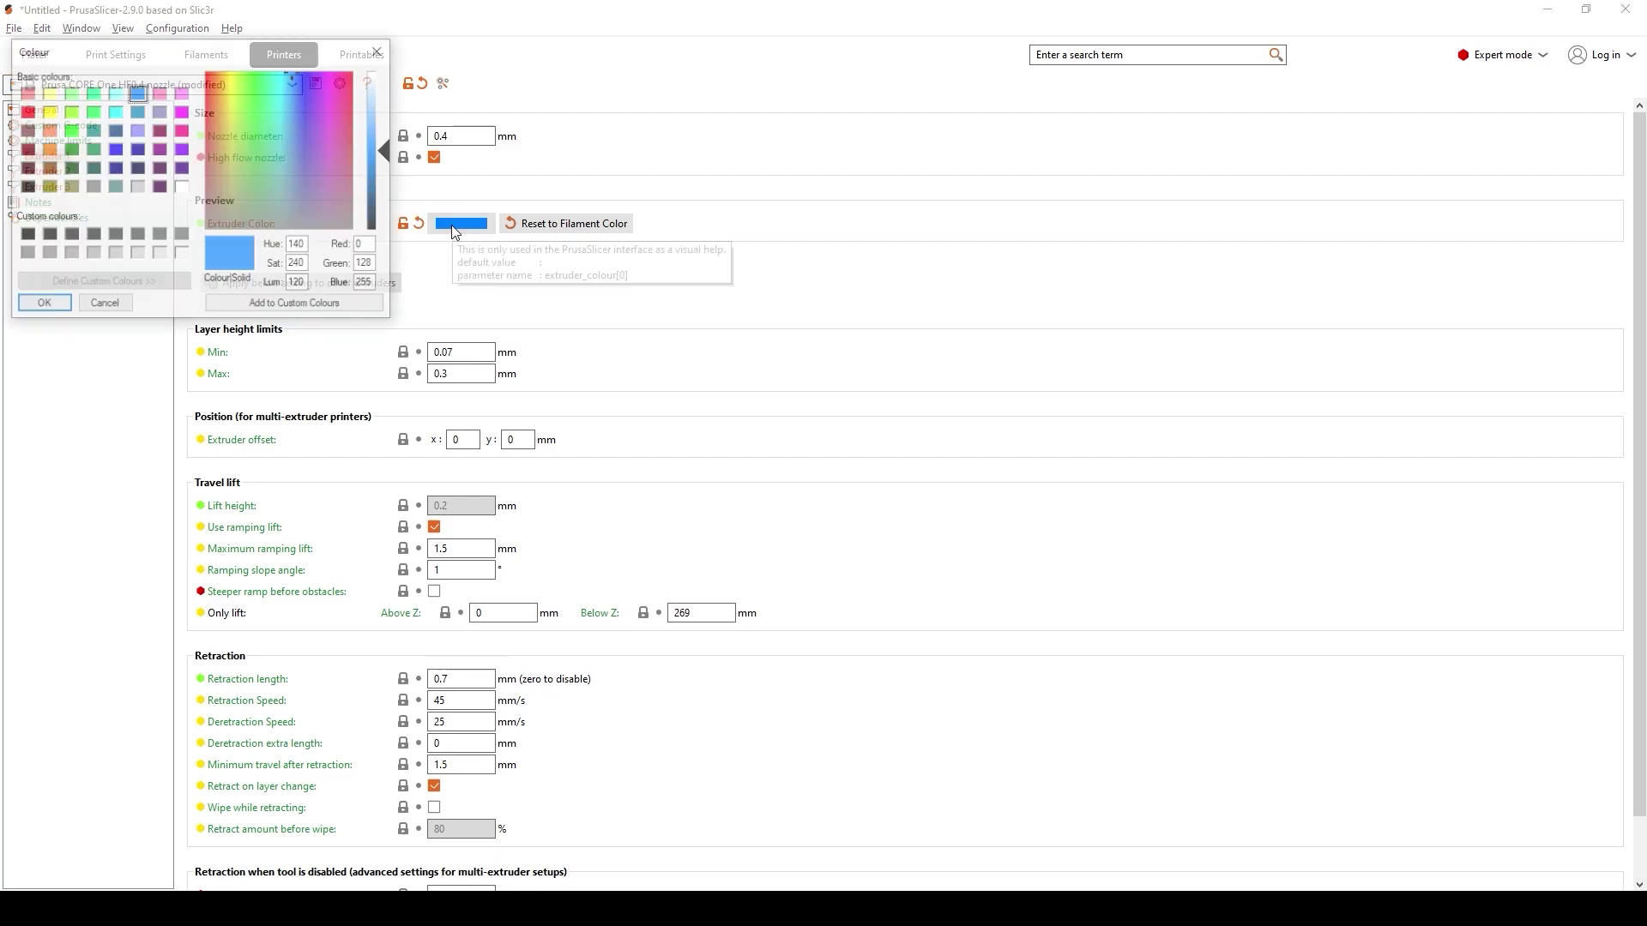
{"action": "left_click", "coordinate": [46, 147]}
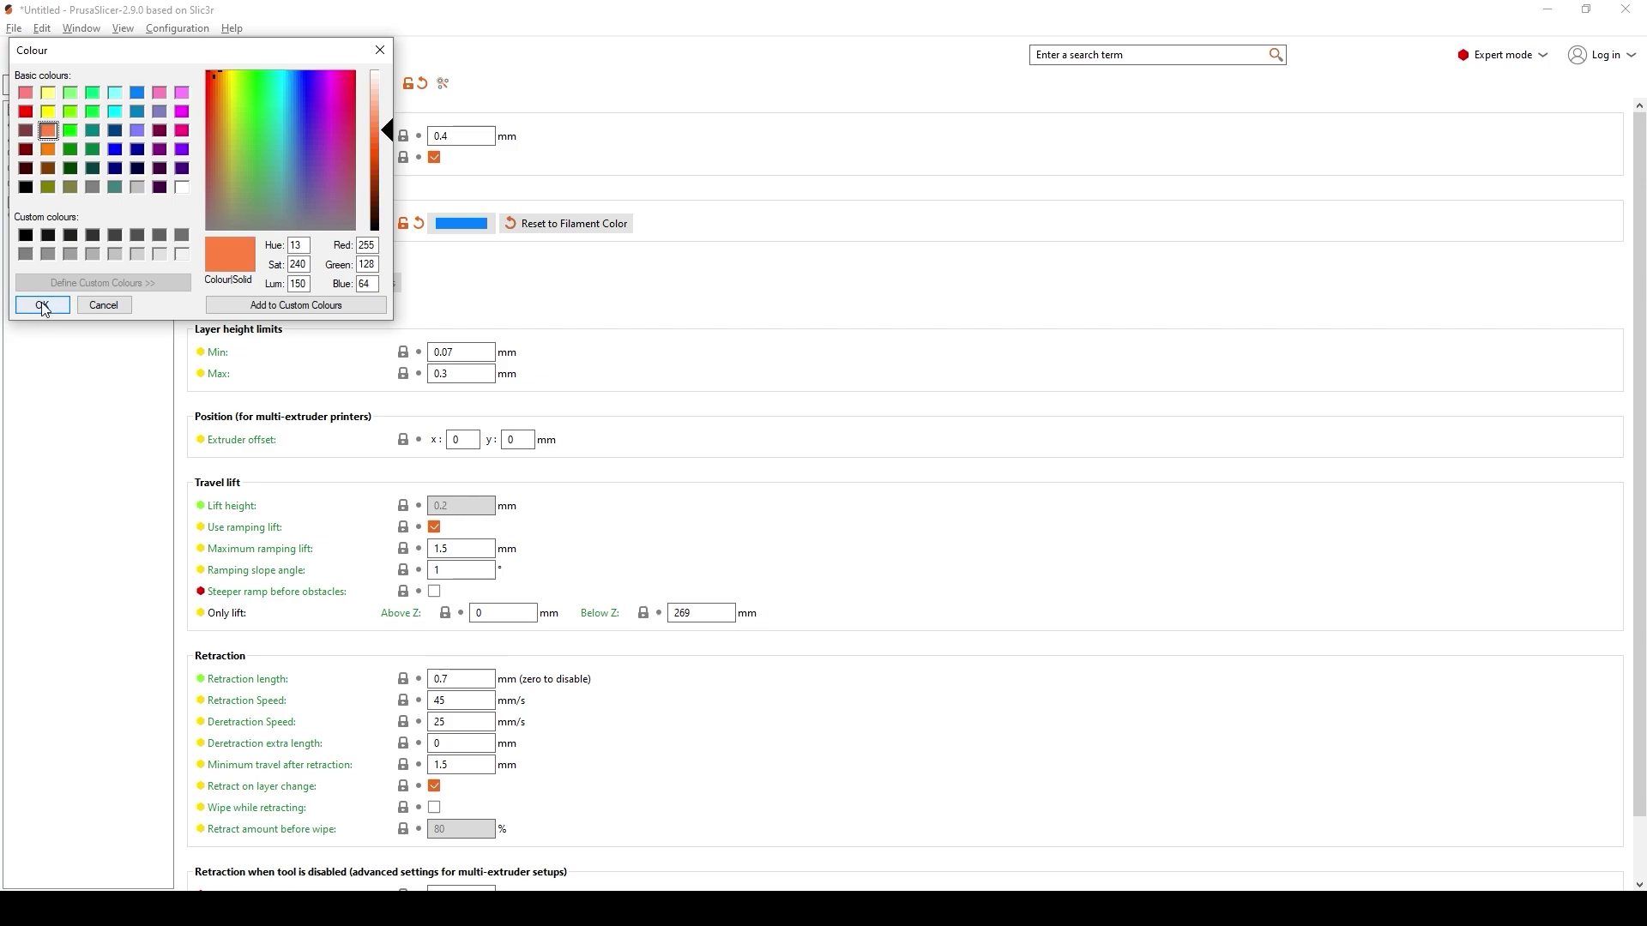
{"action": "left_click", "coordinate": [42, 305]}
Set the extruder 3 colour to bright green (0, 255, 0) and check the colours of extruders 1 and 2
{"action": "left_click", "coordinate": [49, 172]}
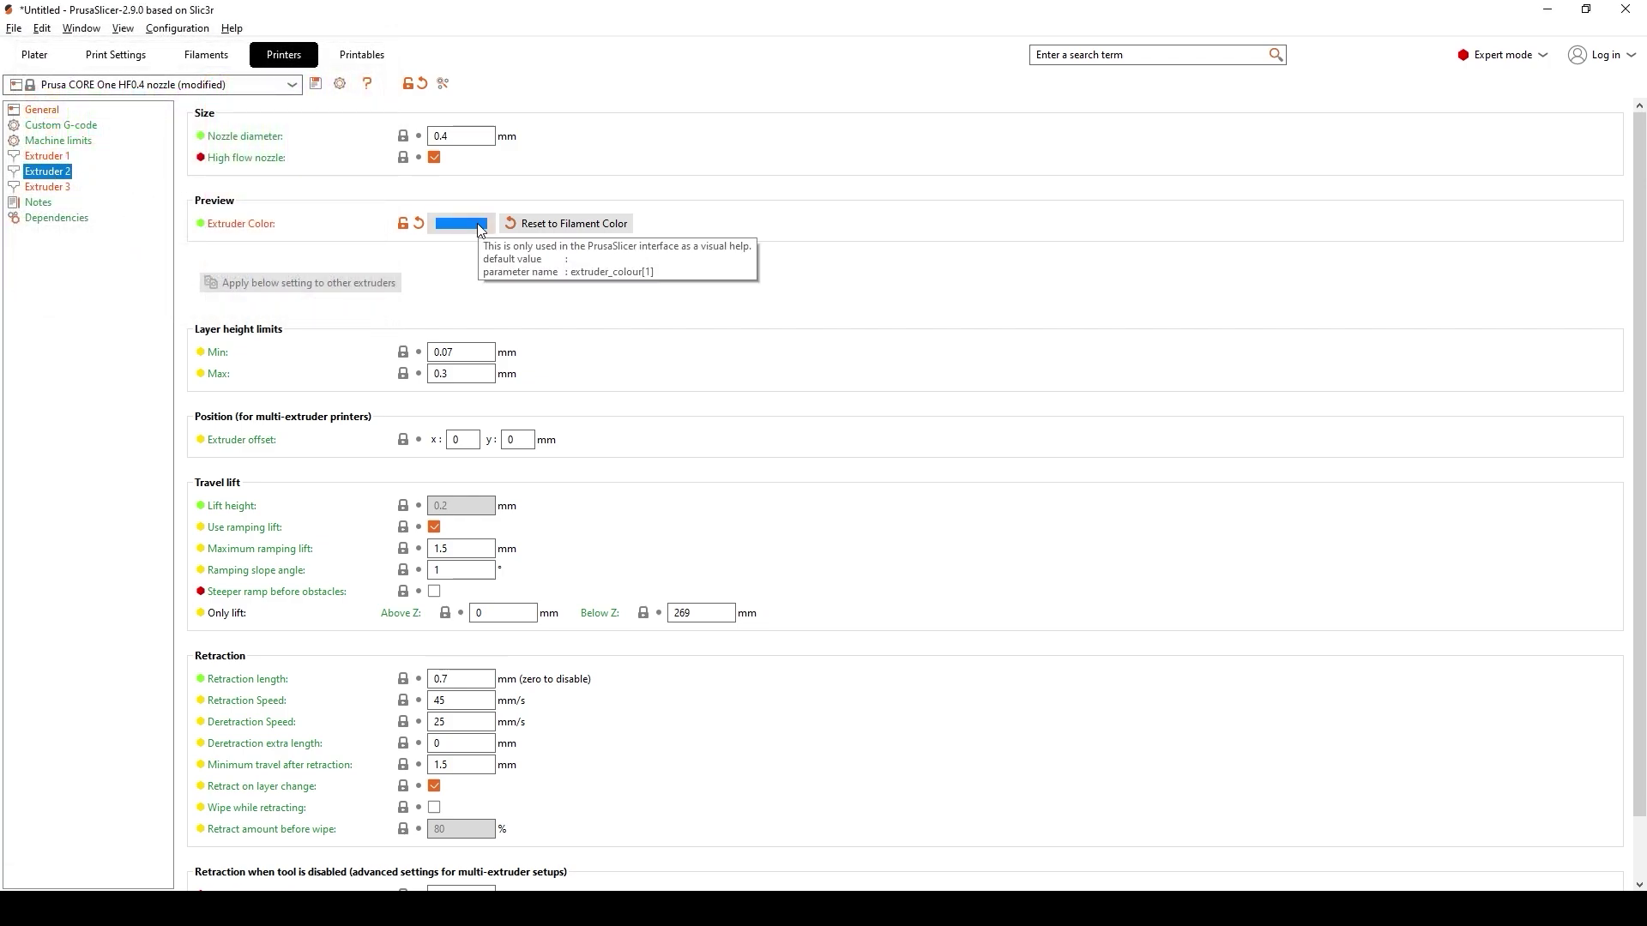
{"action": "left_click", "coordinate": [64, 188]}
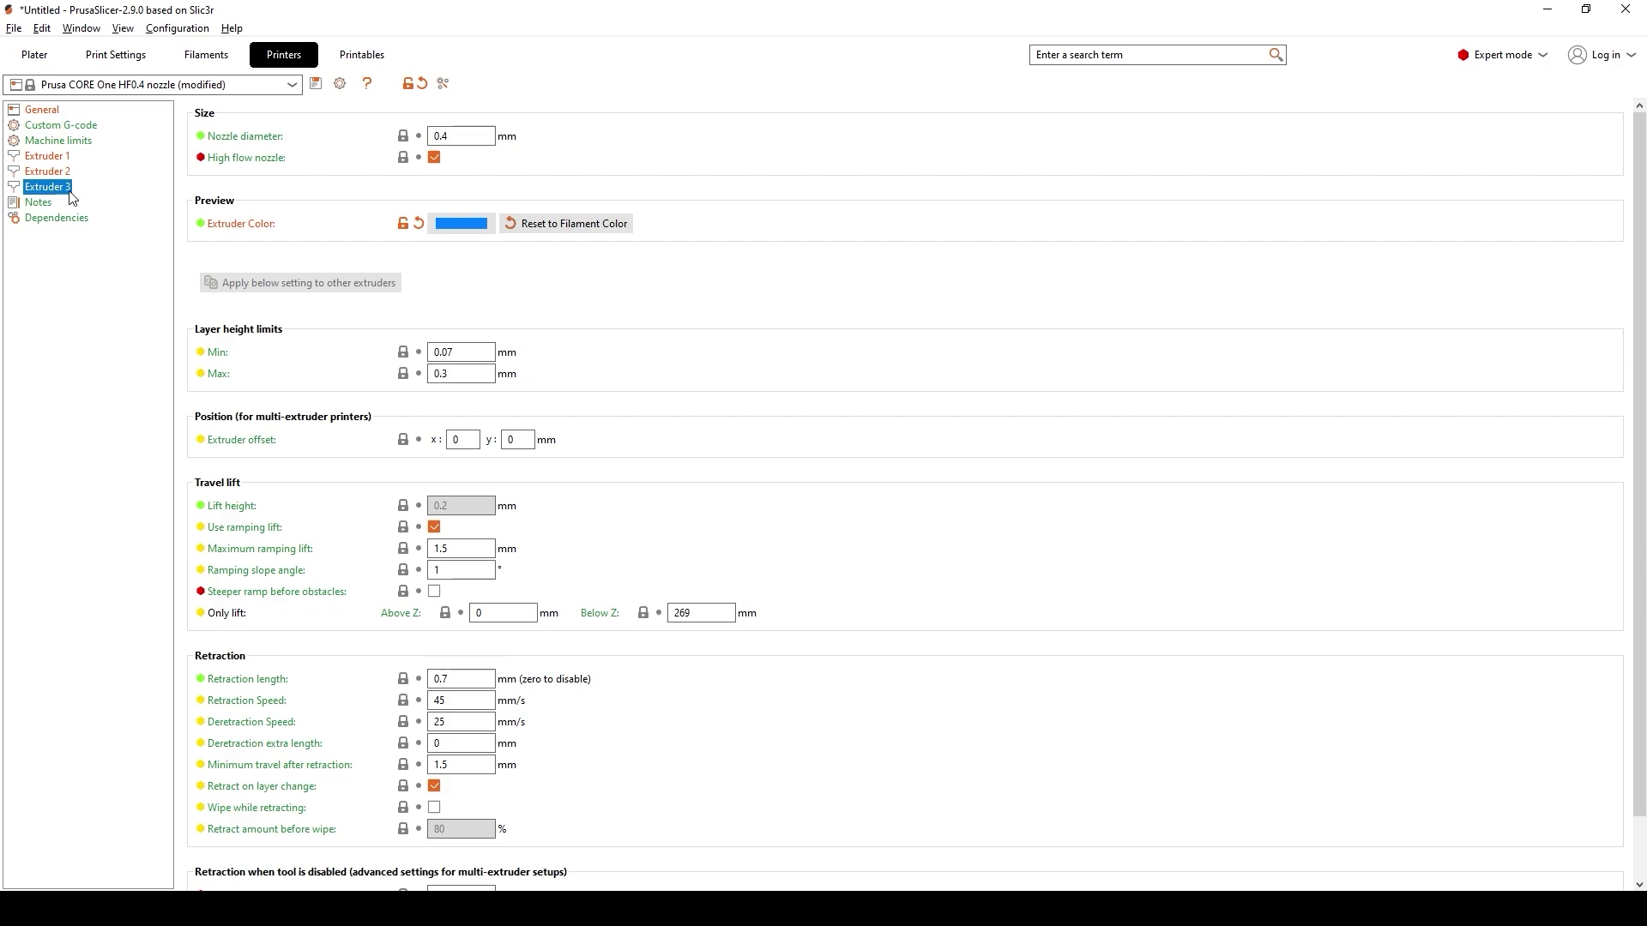
{"action": "left_click", "coordinate": [461, 225]}
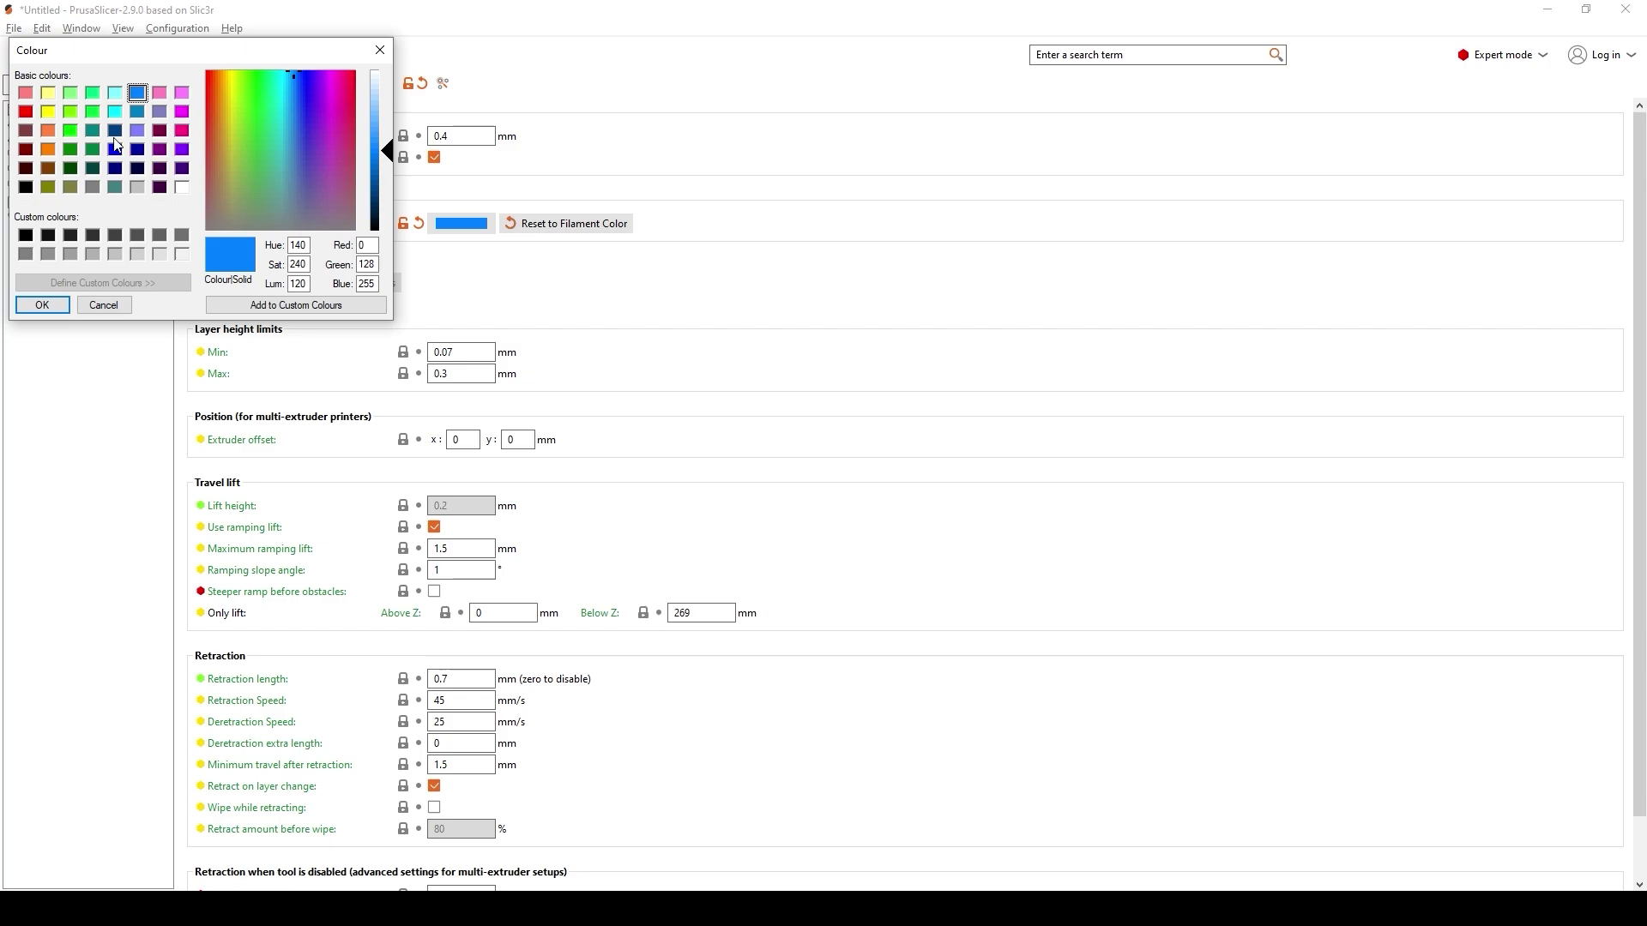
{"action": "left_click", "coordinate": [69, 130]}
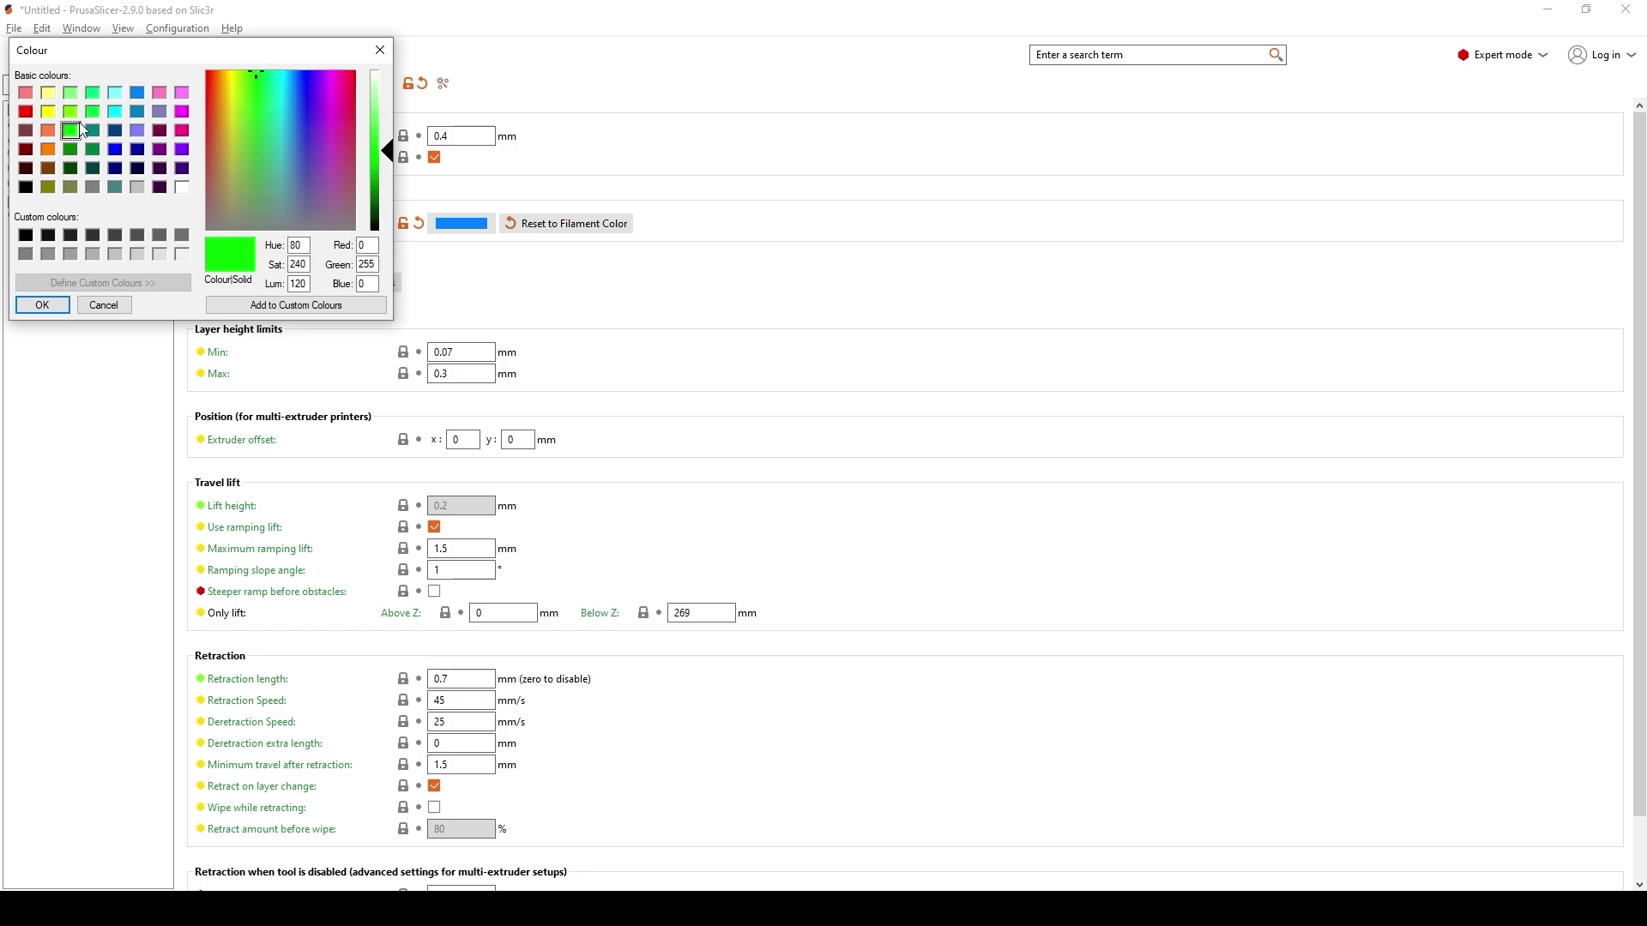
{"action": "left_click", "coordinate": [50, 305]}
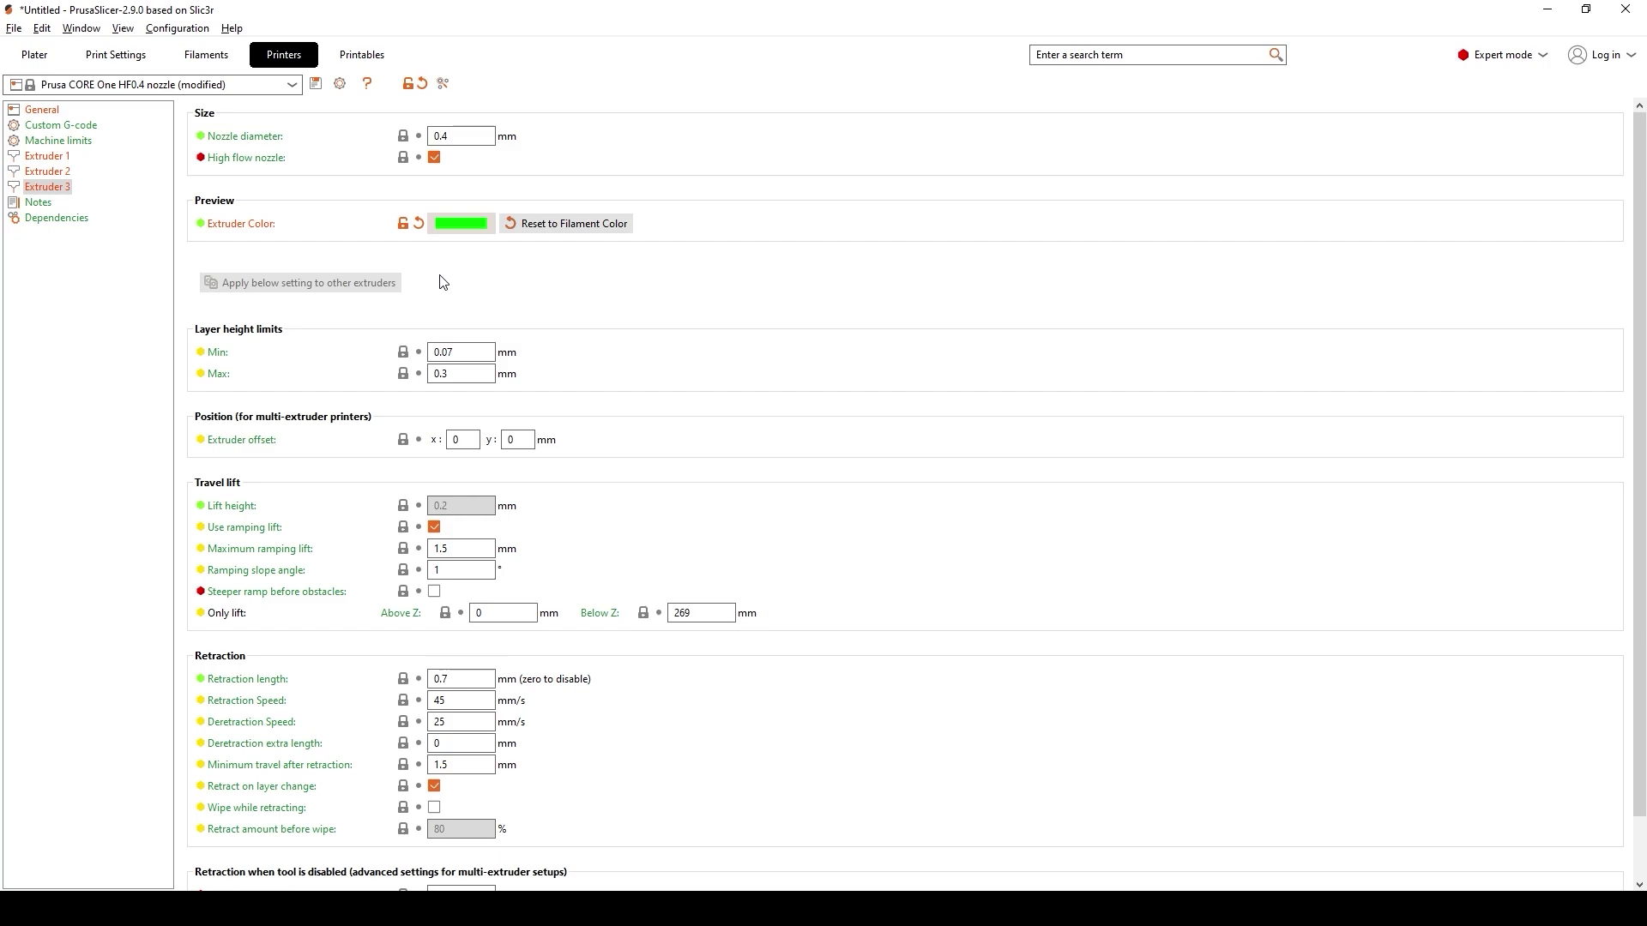
{"action": "left_click", "coordinate": [57, 174]}
{"action": "left_click", "coordinate": [54, 157]}
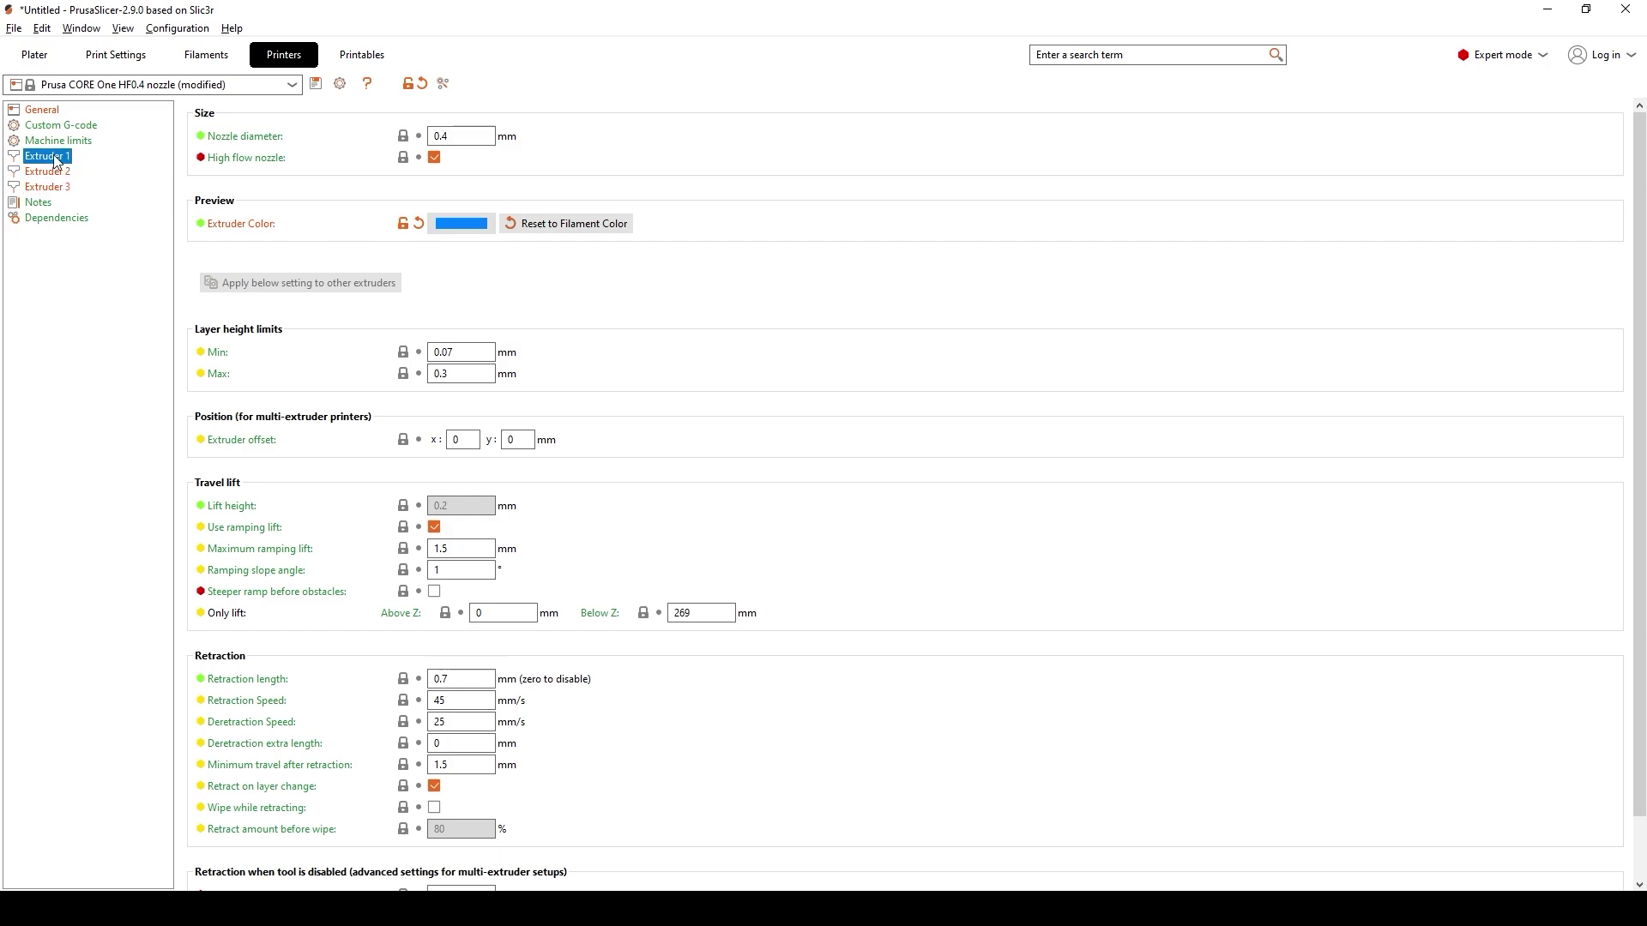
Start multimaterial painting on the logo in the 3D editor view, using Smart fill with Extruder 1 as the first colour and Extruder 2 as the second
{"action": "left_click", "coordinate": [46, 56]}
{"action": "left_click_drag", "start_coordinate": [386, 343], "coordinate": [806, 403]}
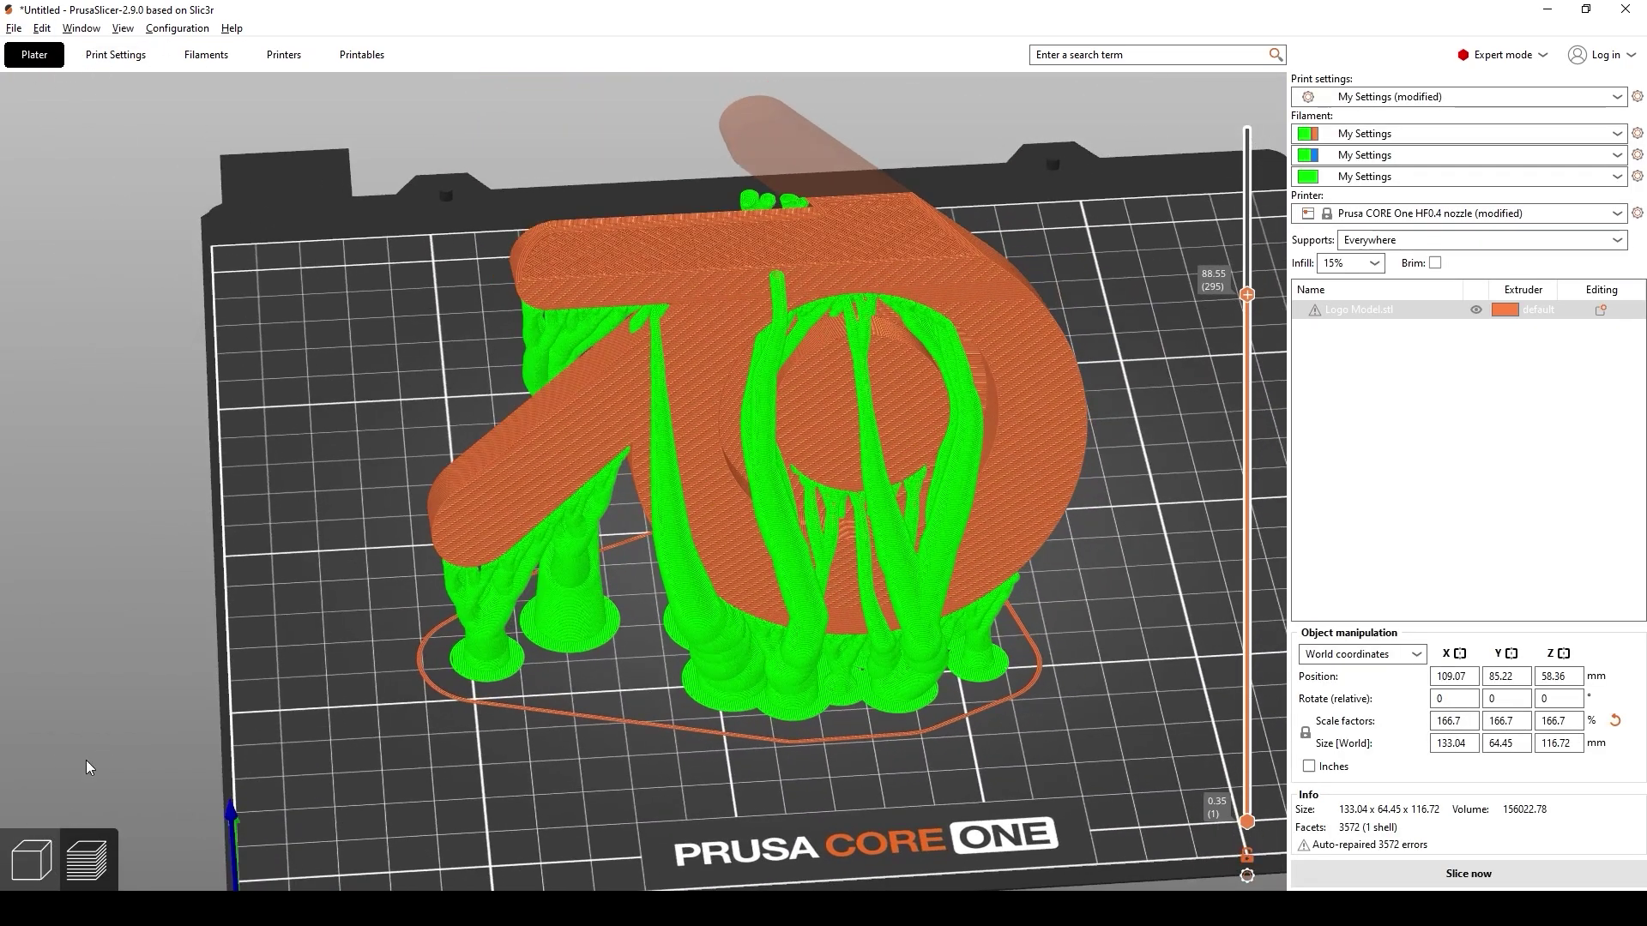
{"action": "left_click", "coordinate": [28, 873]}
{"action": "left_click_drag", "start_coordinate": [692, 738], "coordinate": [662, 623]}
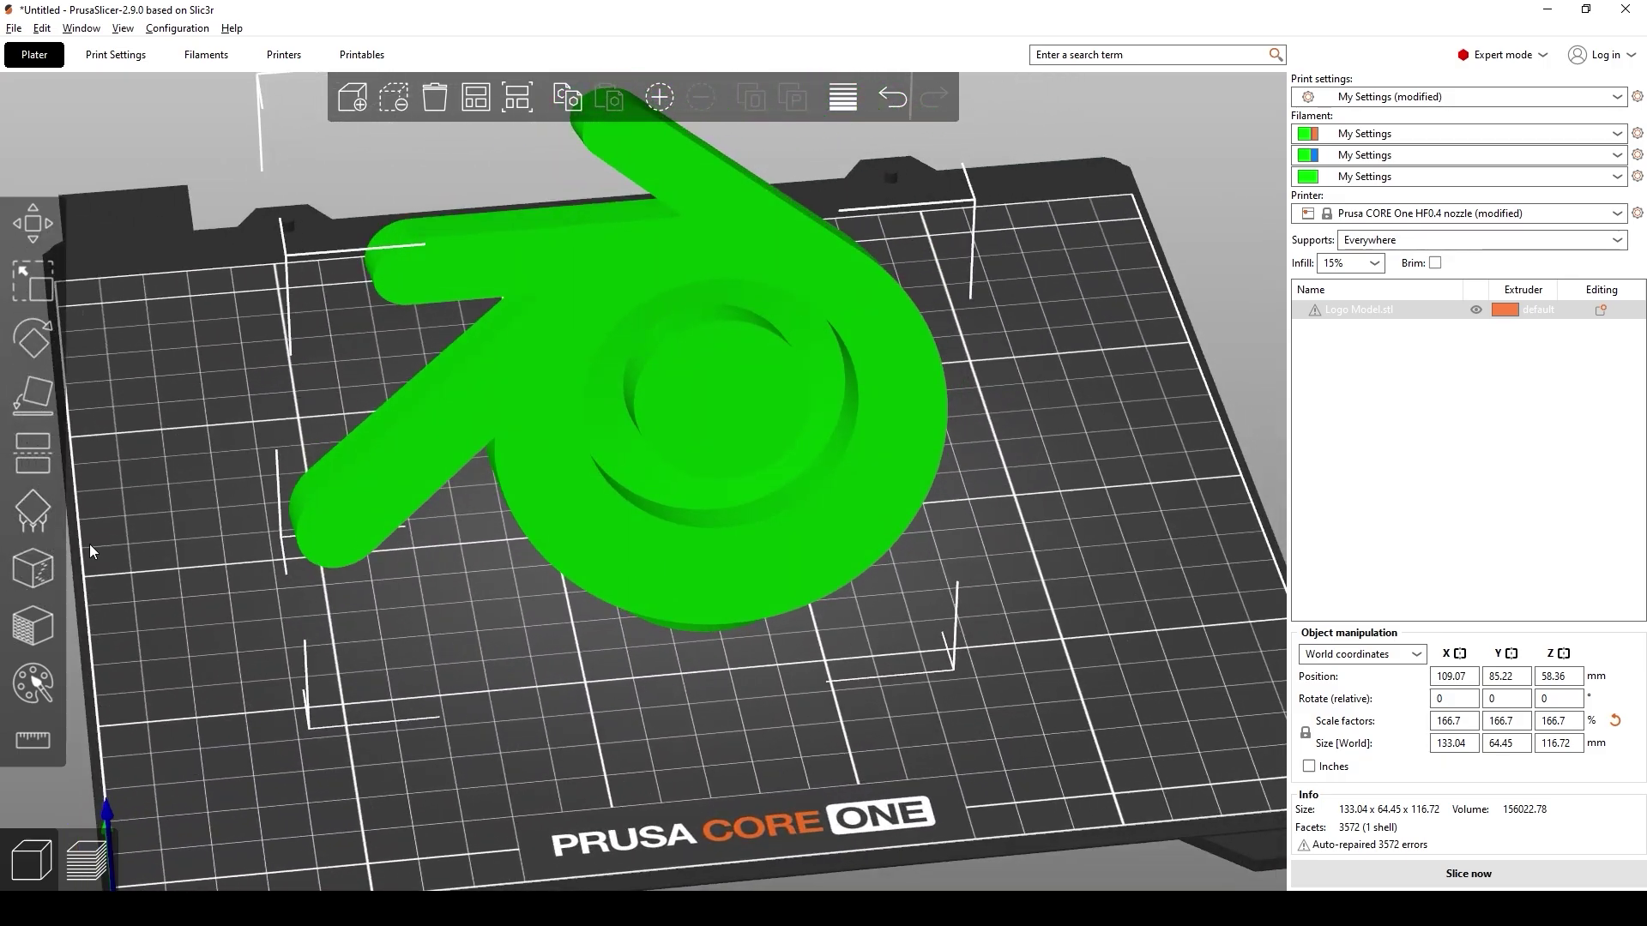
{"action": "left_click", "coordinate": [34, 686]}
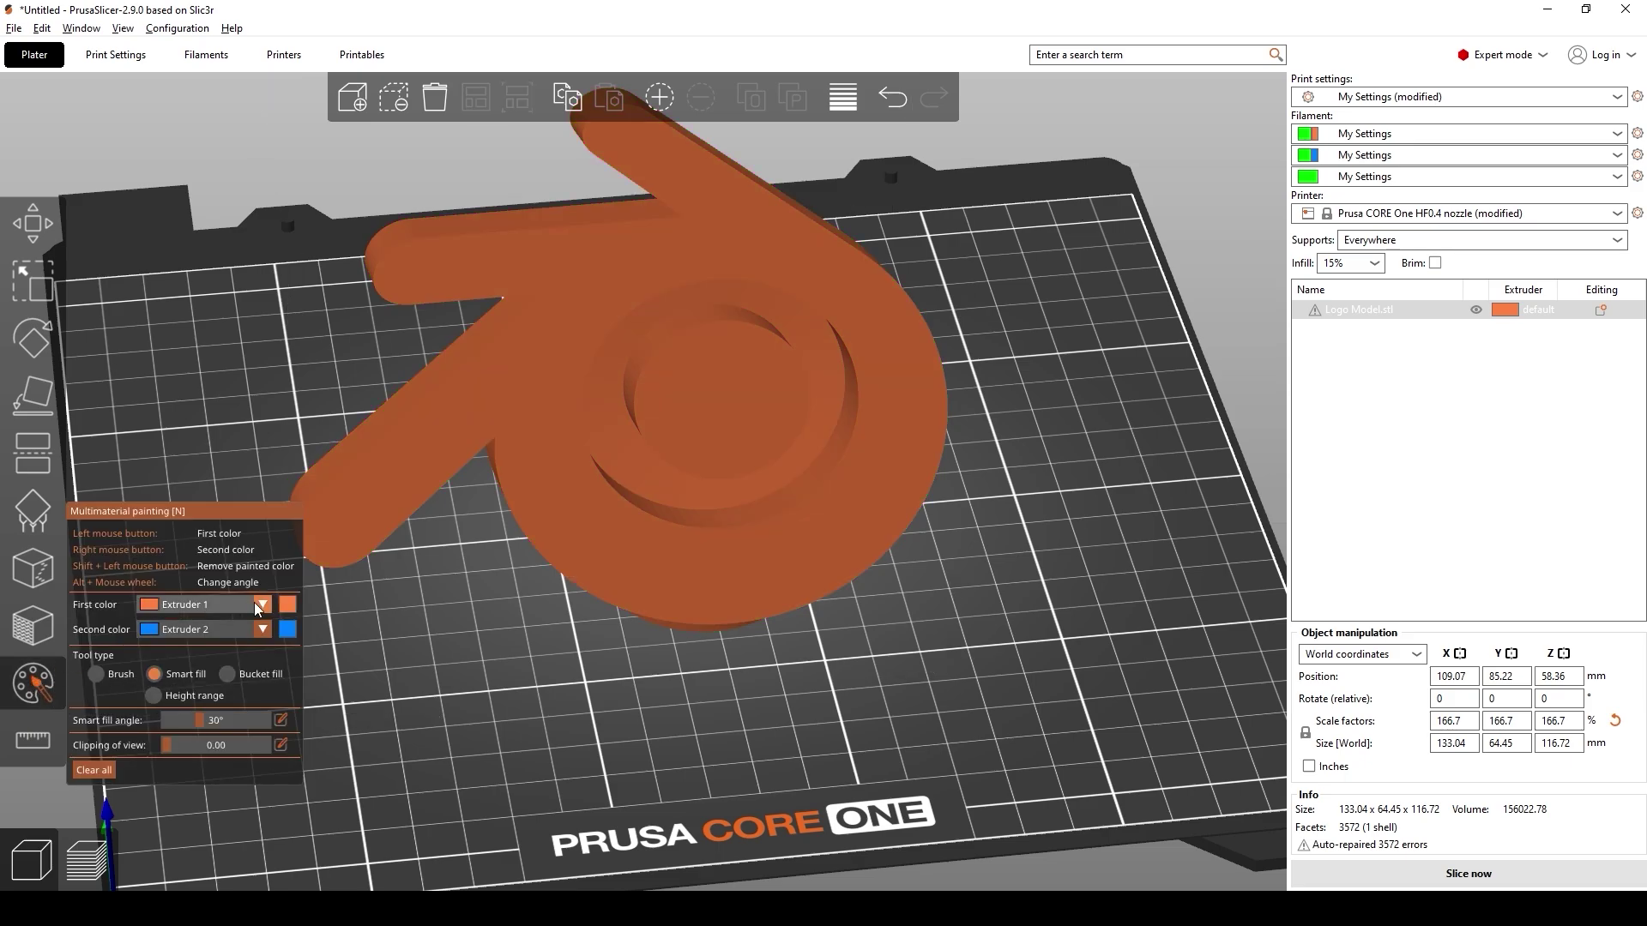
{"action": "left_click", "coordinate": [195, 605]}
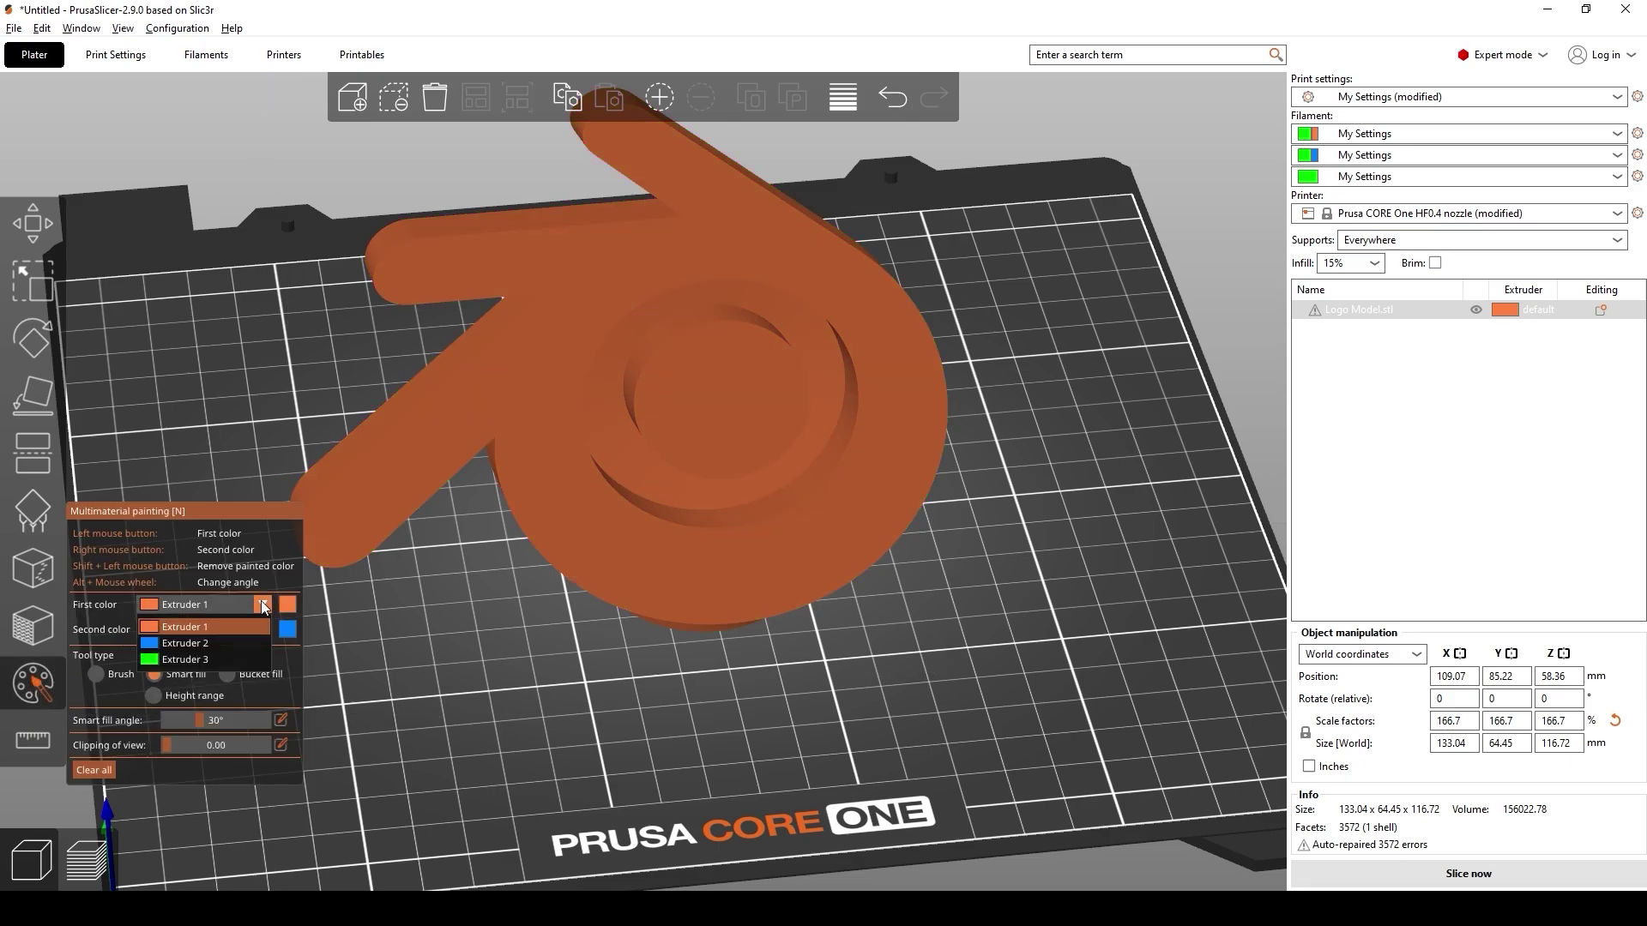
{"action": "left_click", "coordinate": [216, 602]}
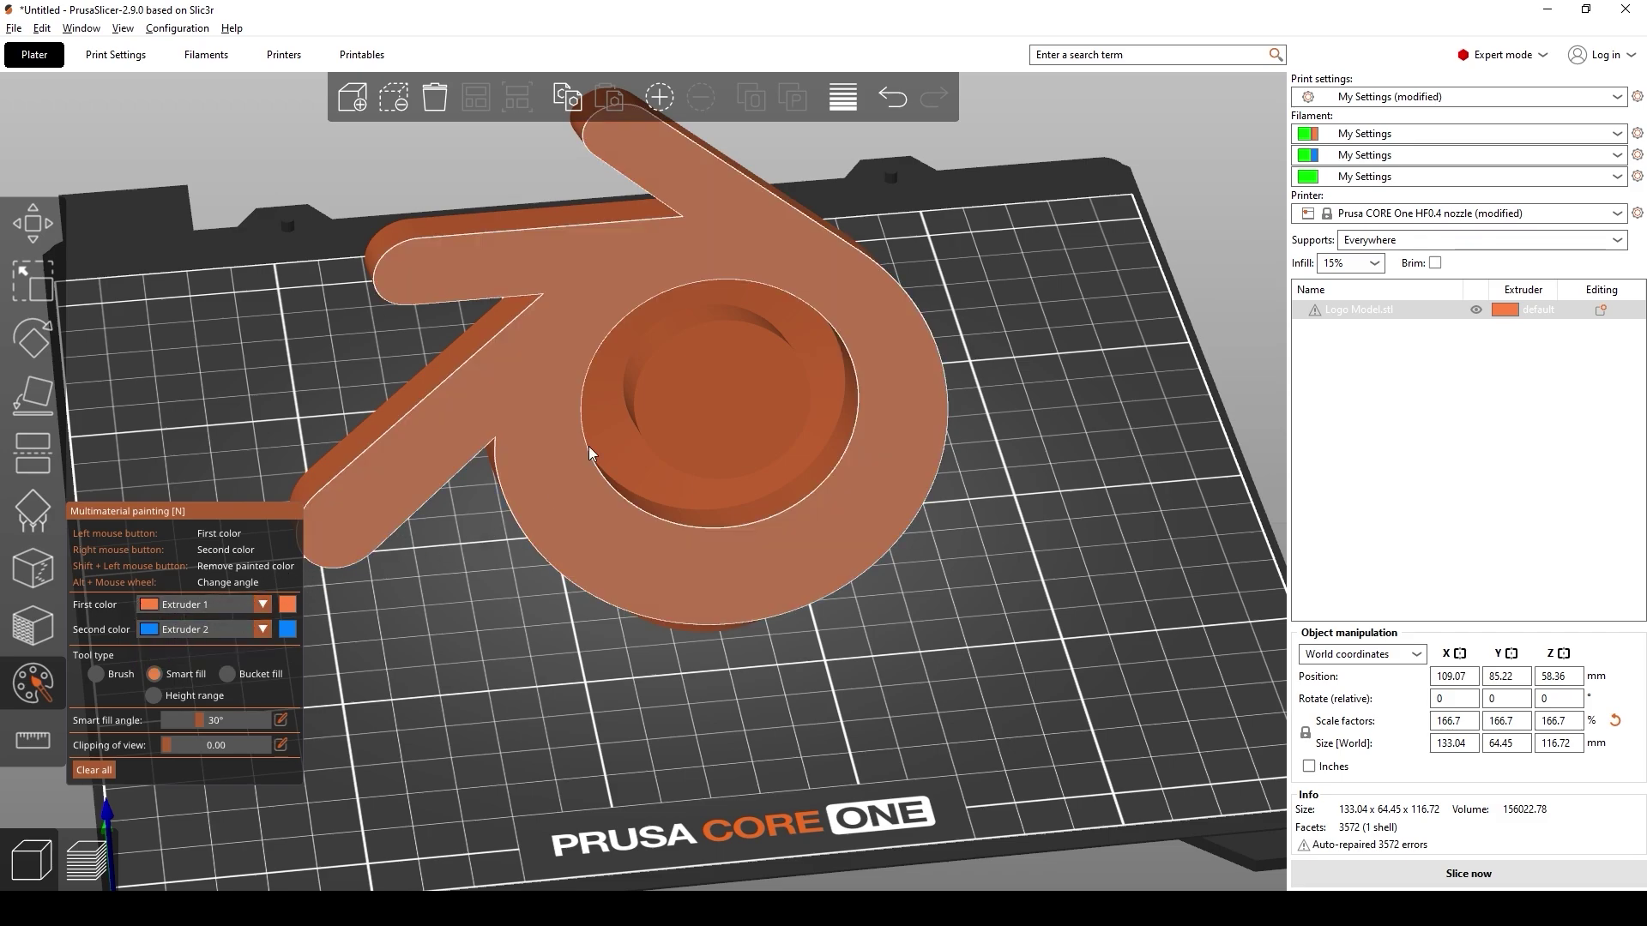
{"action": "left_click", "coordinate": [549, 396]}
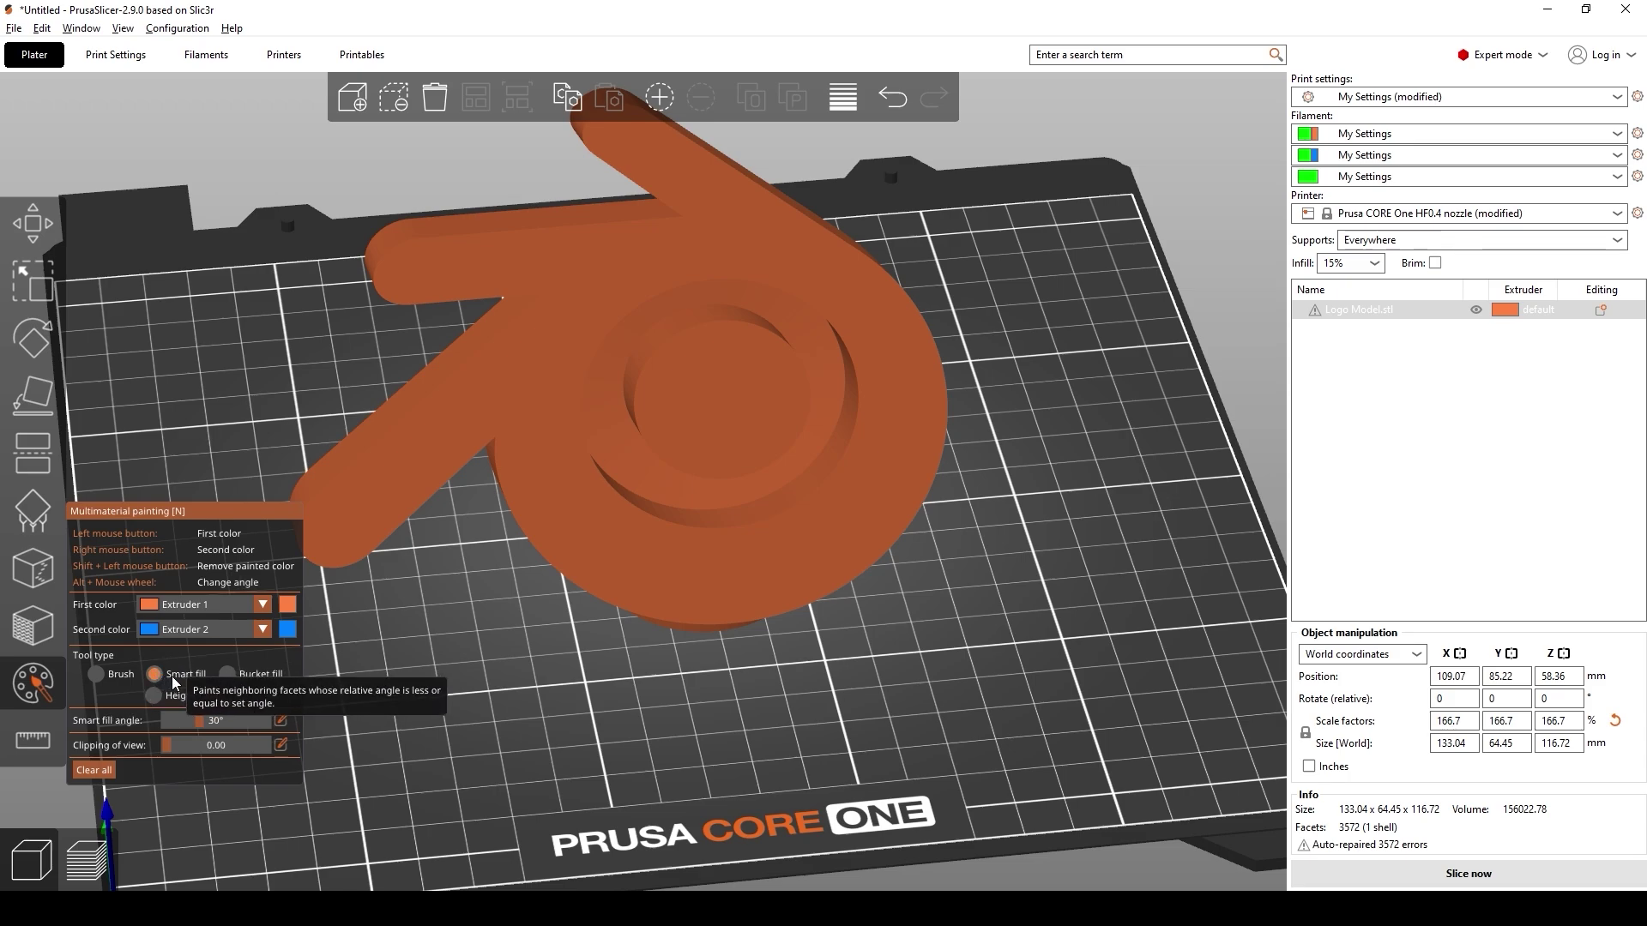
Paint the side wall and front face of the logo's central disc with the second colour, Extruder 2
{"action": "scroll", "coordinate": [804, 431], "scroll_direction": "up", "scroll_amount": 5}
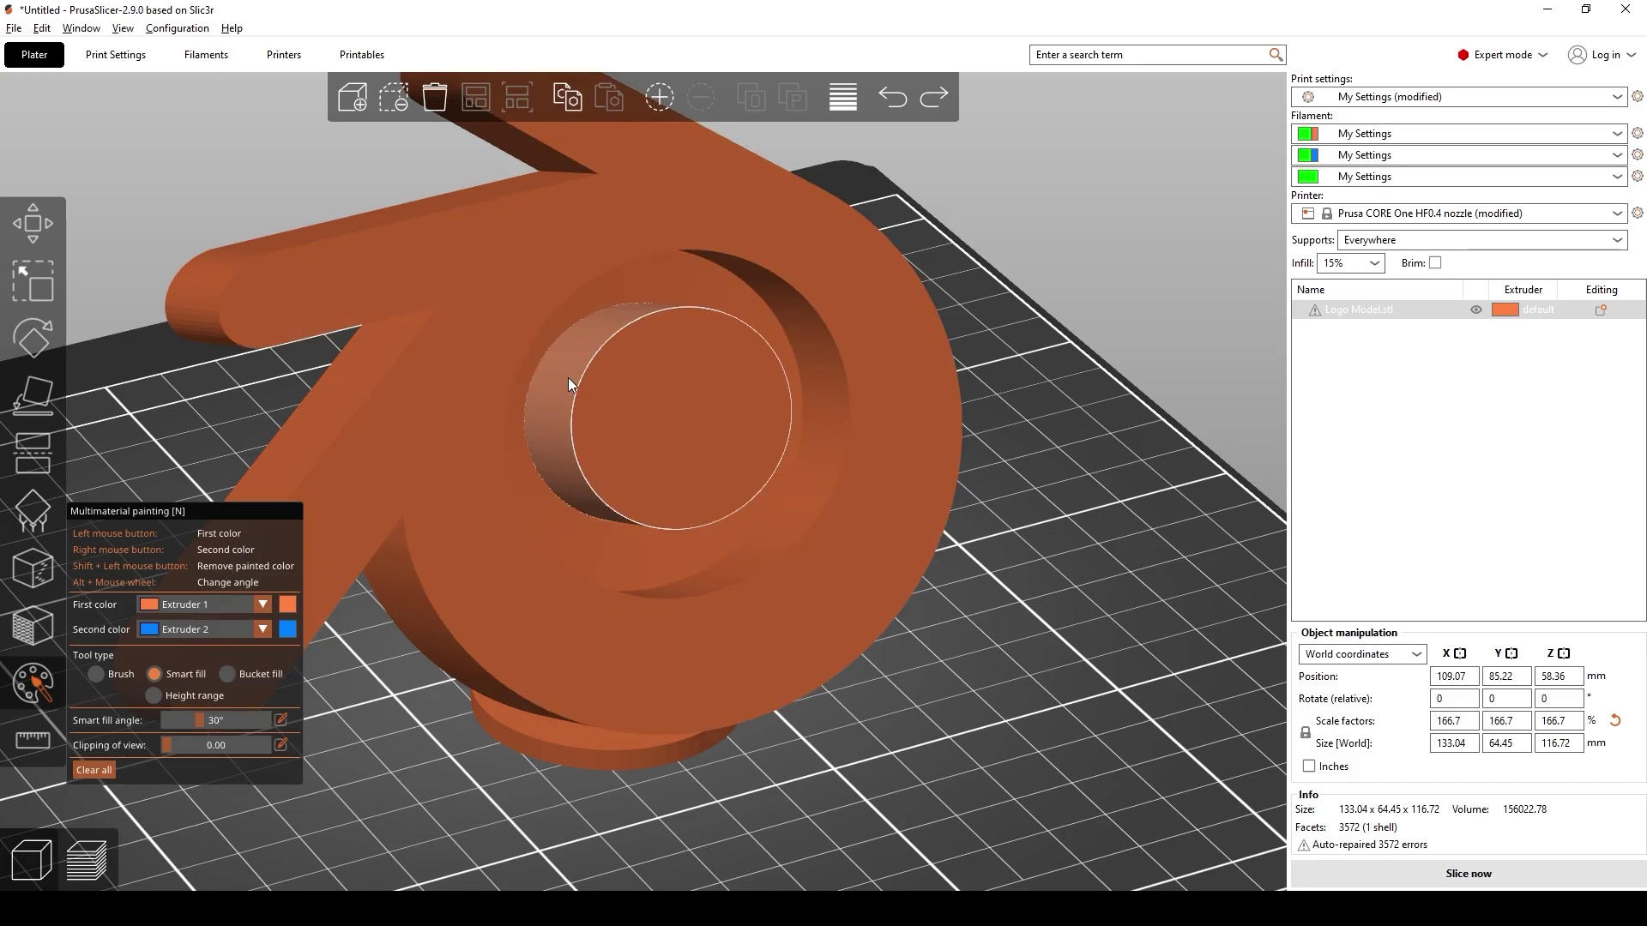
{"action": "right_click", "coordinate": [568, 376]}
{"action": "right_click", "coordinate": [678, 391]}
Paint the supporting rod and round base behind the logo with the second colour, Extruder 2
{"action": "left_click_drag", "start_coordinate": [1050, 692], "coordinate": [1031, 645]}
{"action": "scroll", "coordinate": [767, 577], "scroll_direction": "up", "scroll_amount": 3}
{"action": "left_click_drag", "start_coordinate": [767, 577], "coordinate": [581, 310]}
{"action": "right_click", "coordinate": [580, 303]}
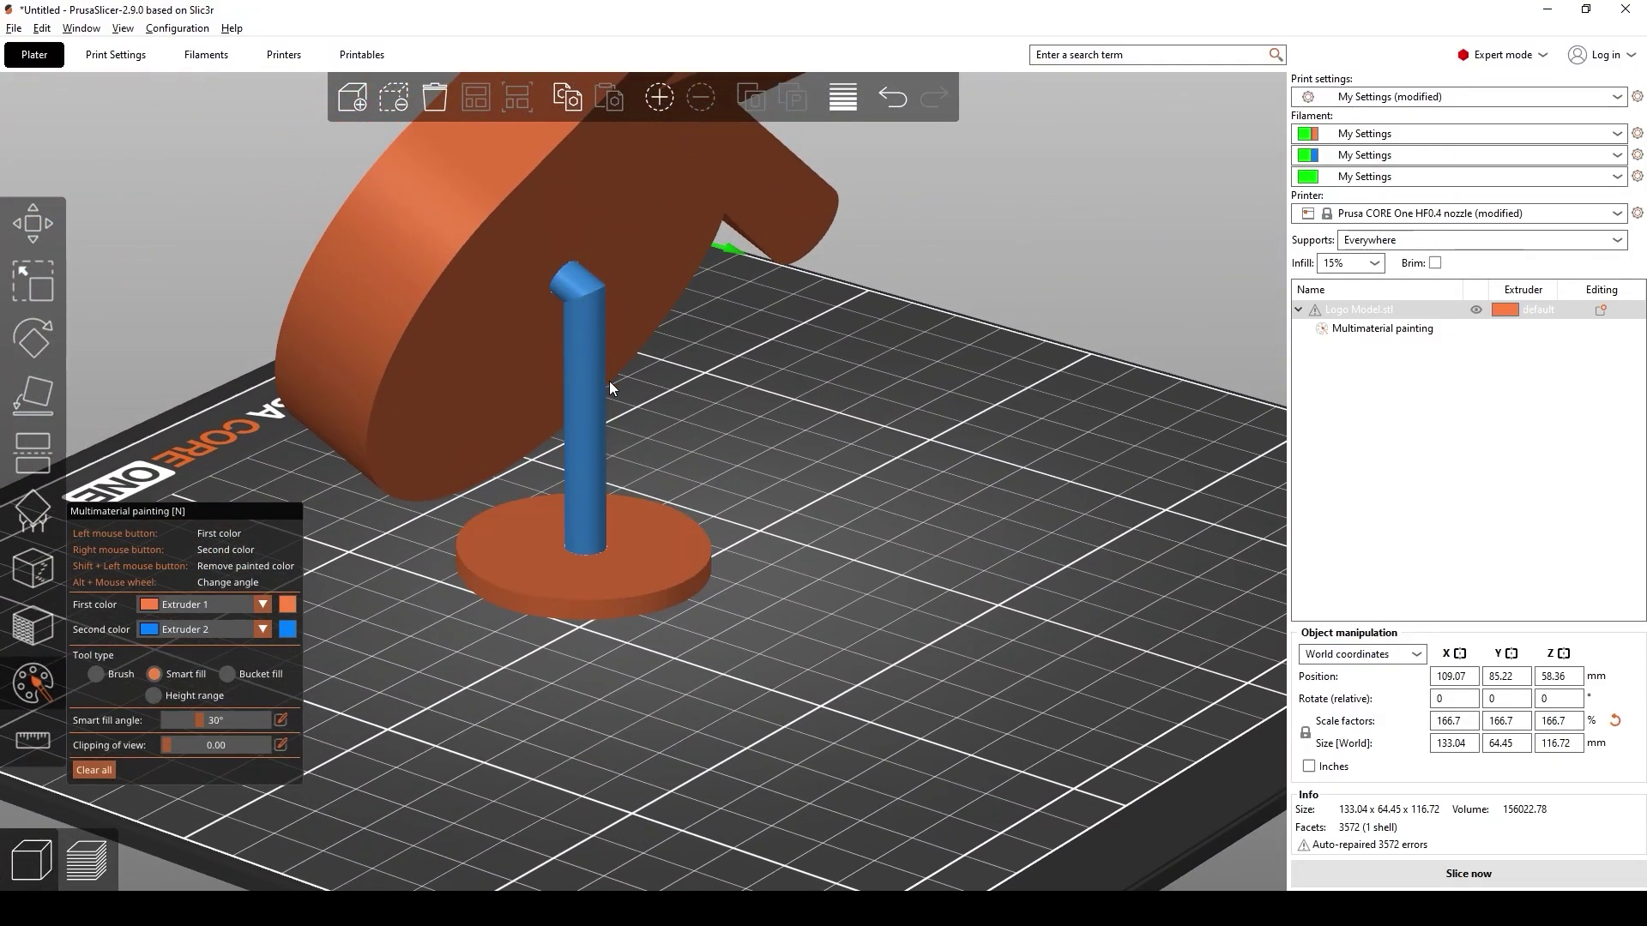
{"action": "right_click", "coordinate": [614, 556]}
{"action": "right_click", "coordinate": [633, 601]}
{"action": "left_click_drag", "start_coordinate": [707, 720], "coordinate": [757, 394]}
{"action": "right_click", "coordinate": [683, 436]}
{"action": "left_click_drag", "start_coordinate": [772, 480], "coordinate": [1021, 394]}
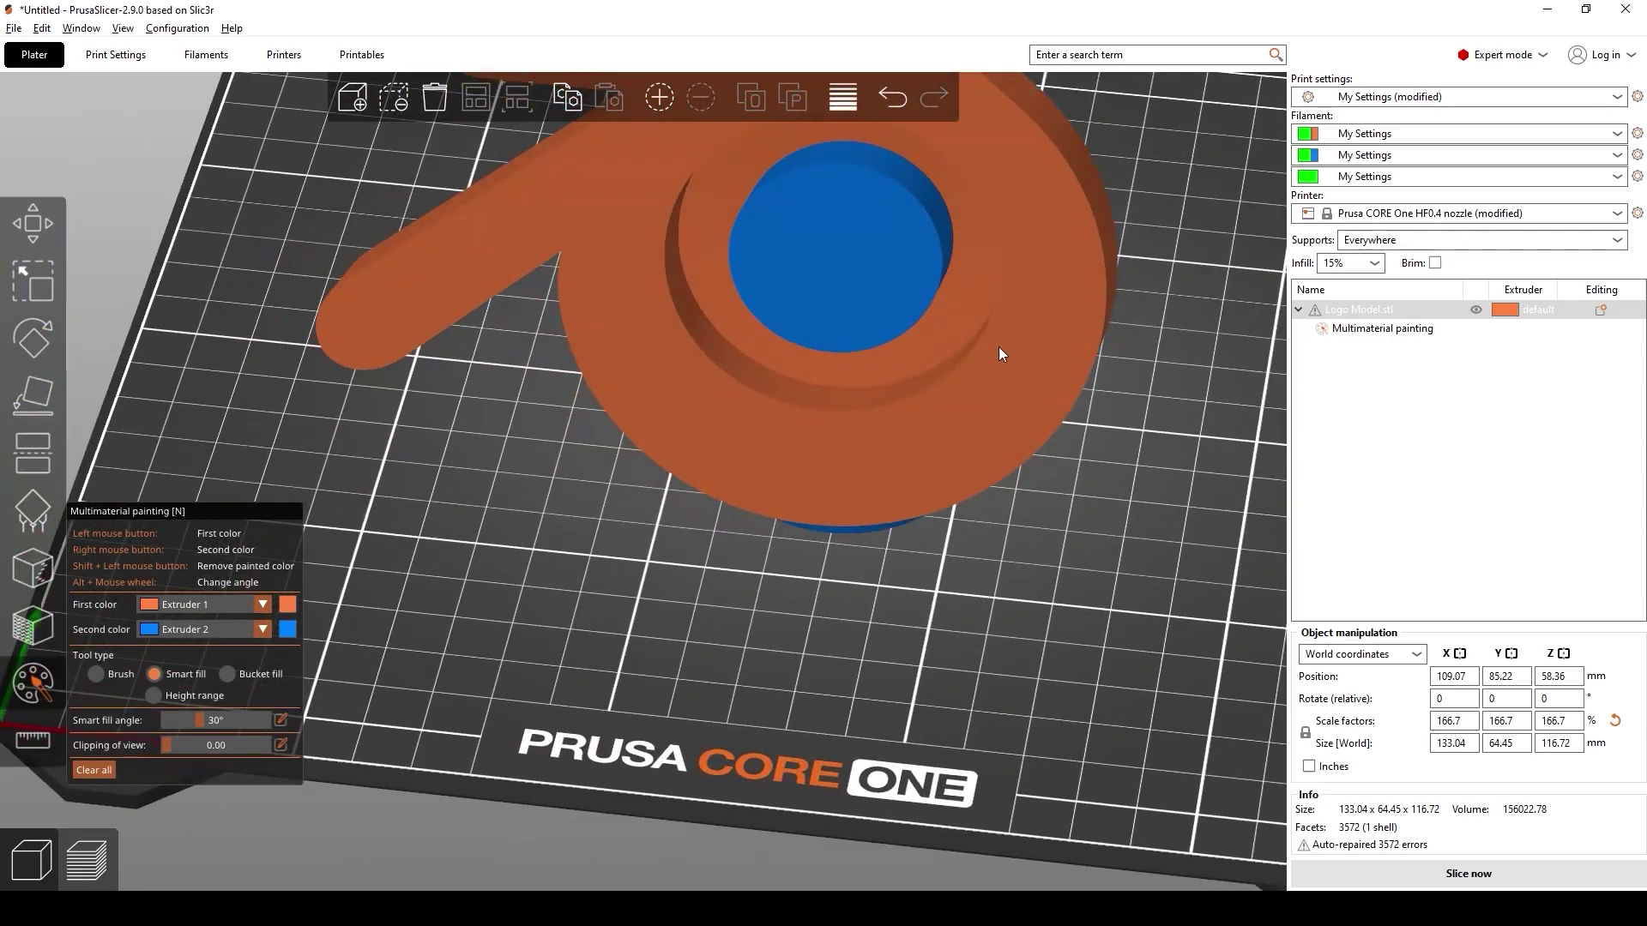
{"action": "left_click_drag", "start_coordinate": [832, 440], "coordinate": [640, 664]}
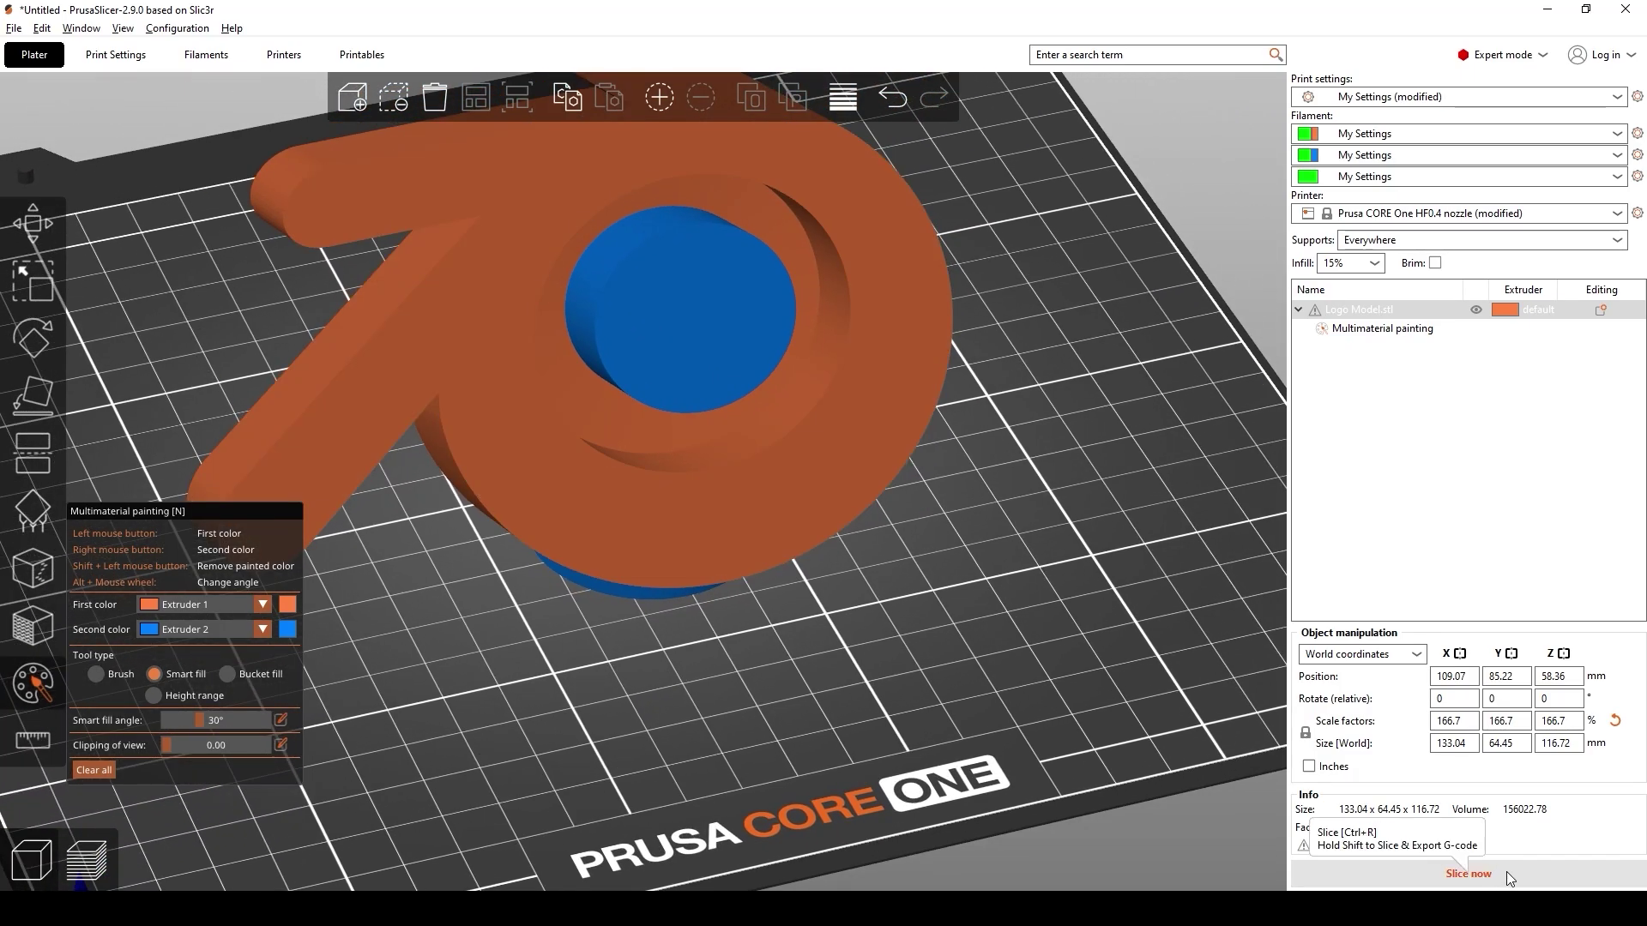
Slice the painted model and inspect the extruder colours, infill and supports up close and from a distance
{"action": "left_click", "coordinate": [1415, 873]}
{"action": "left_click_drag", "start_coordinate": [1055, 633], "coordinate": [990, 564]}
{"action": "scroll", "coordinate": [827, 445], "scroll_direction": "up", "scroll_amount": 5}
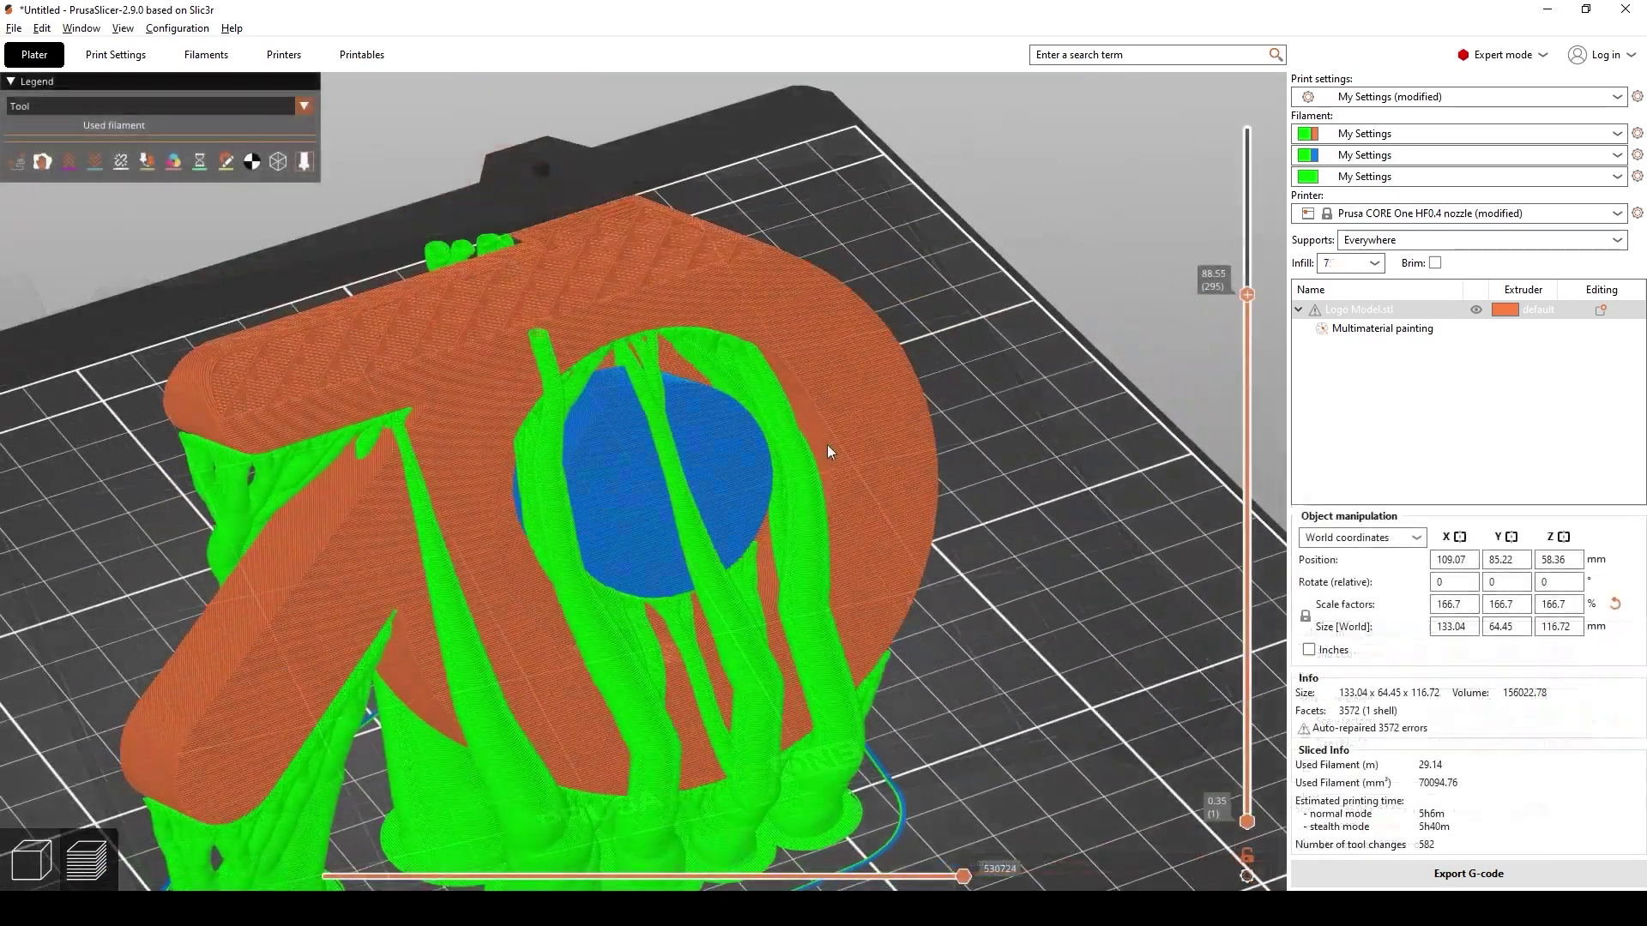
{"action": "left_click_drag", "start_coordinate": [688, 441], "coordinate": [633, 364]}
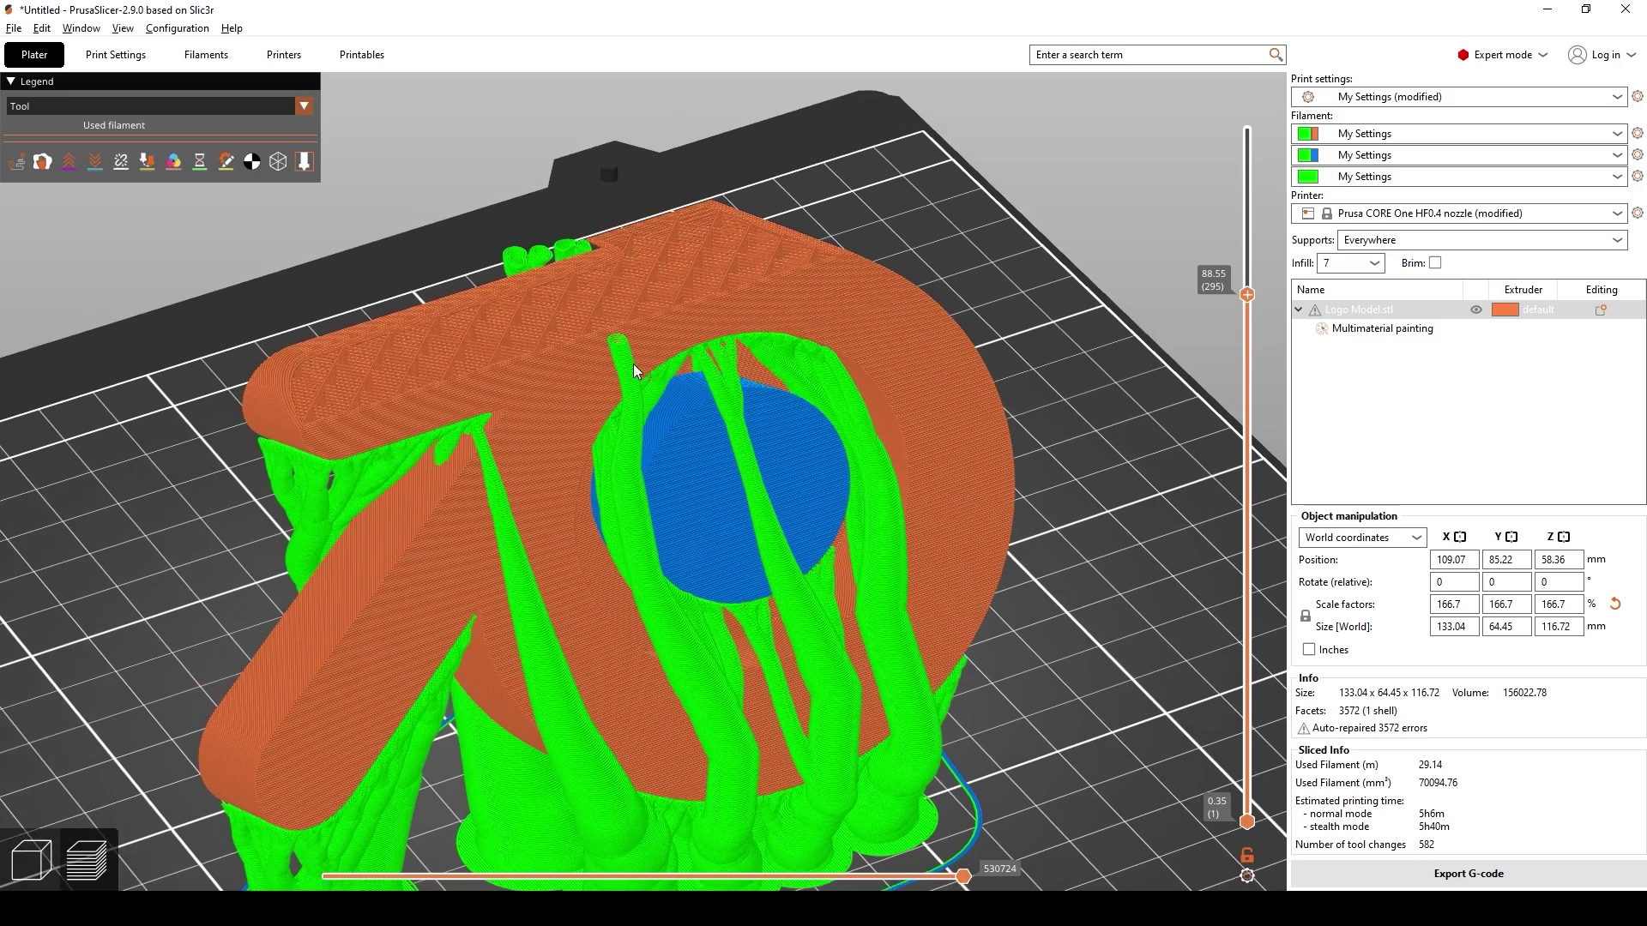
{"action": "scroll", "coordinate": [787, 406], "scroll_direction": "up", "scroll_amount": 5}
{"action": "scroll", "coordinate": [872, 384], "scroll_direction": "up", "scroll_amount": 6}
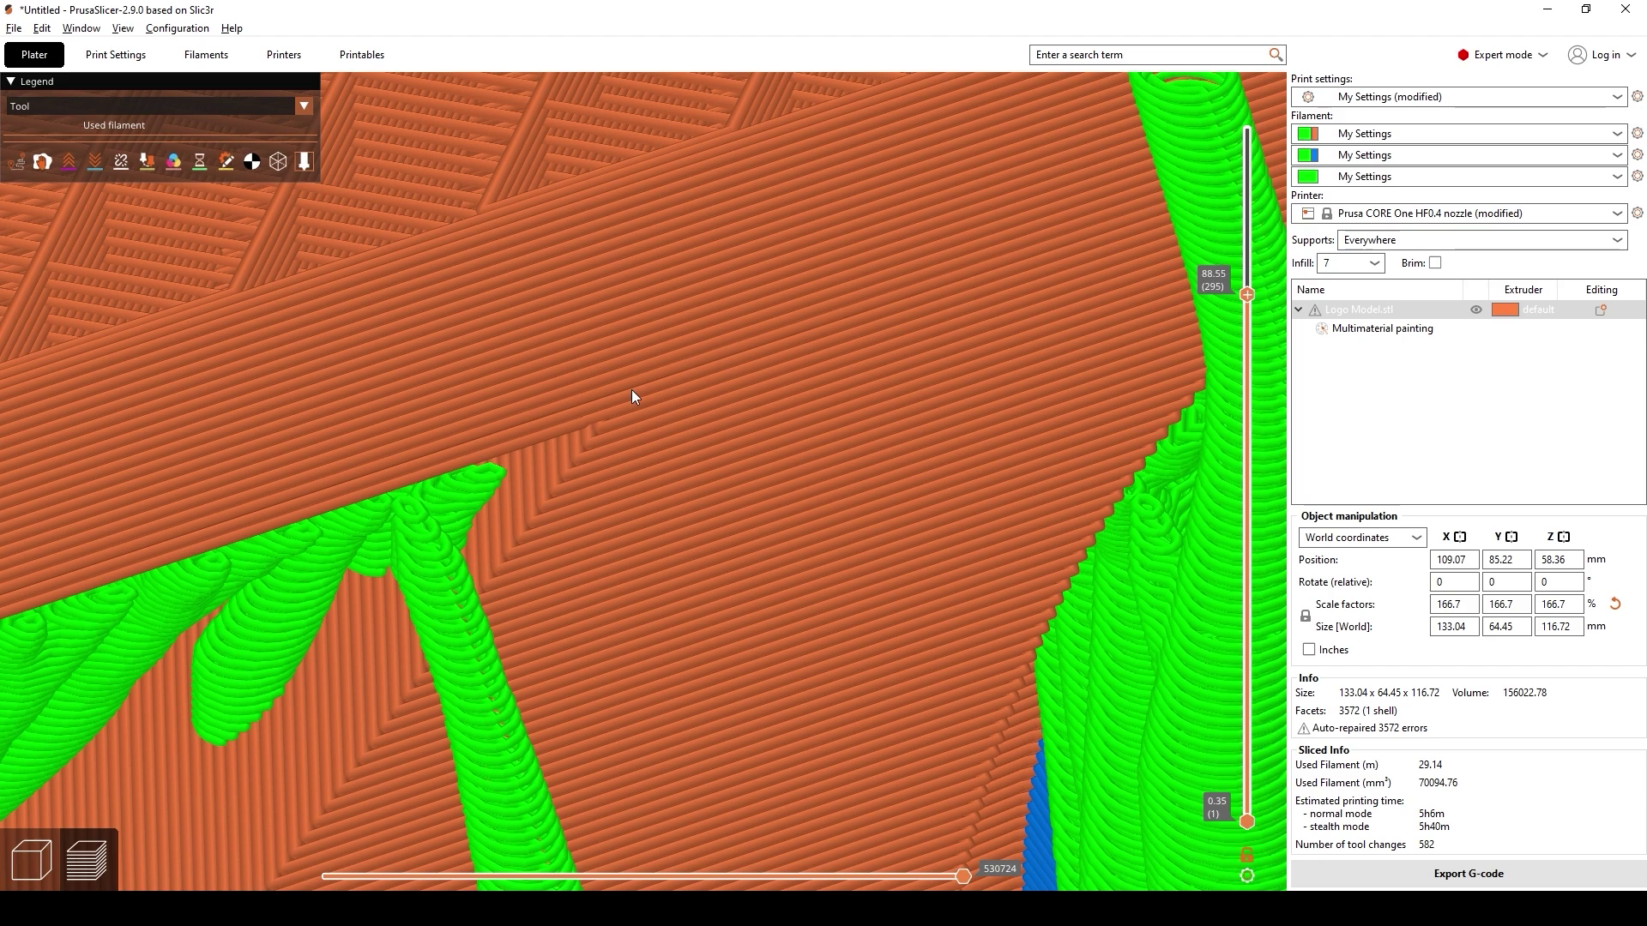
{"action": "scroll", "coordinate": [669, 412], "scroll_direction": "down", "scroll_amount": 8}
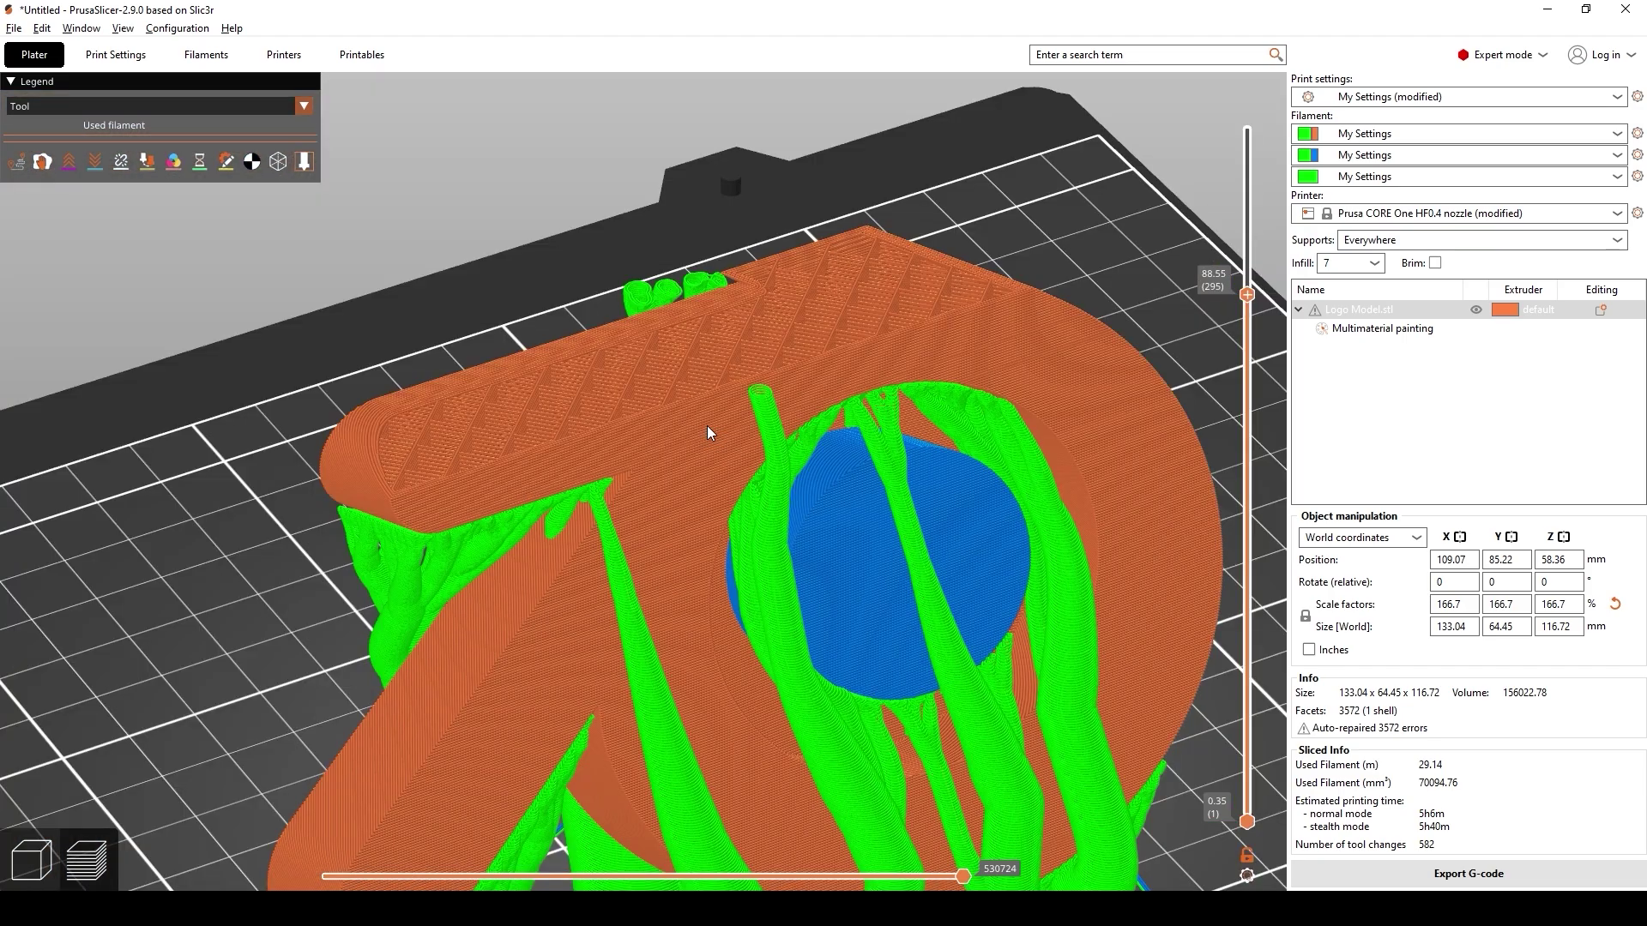
{"action": "scroll", "coordinate": [707, 433], "scroll_direction": "down", "scroll_amount": 3}
{"action": "left_click_drag", "start_coordinate": [709, 438], "coordinate": [1057, 364]}
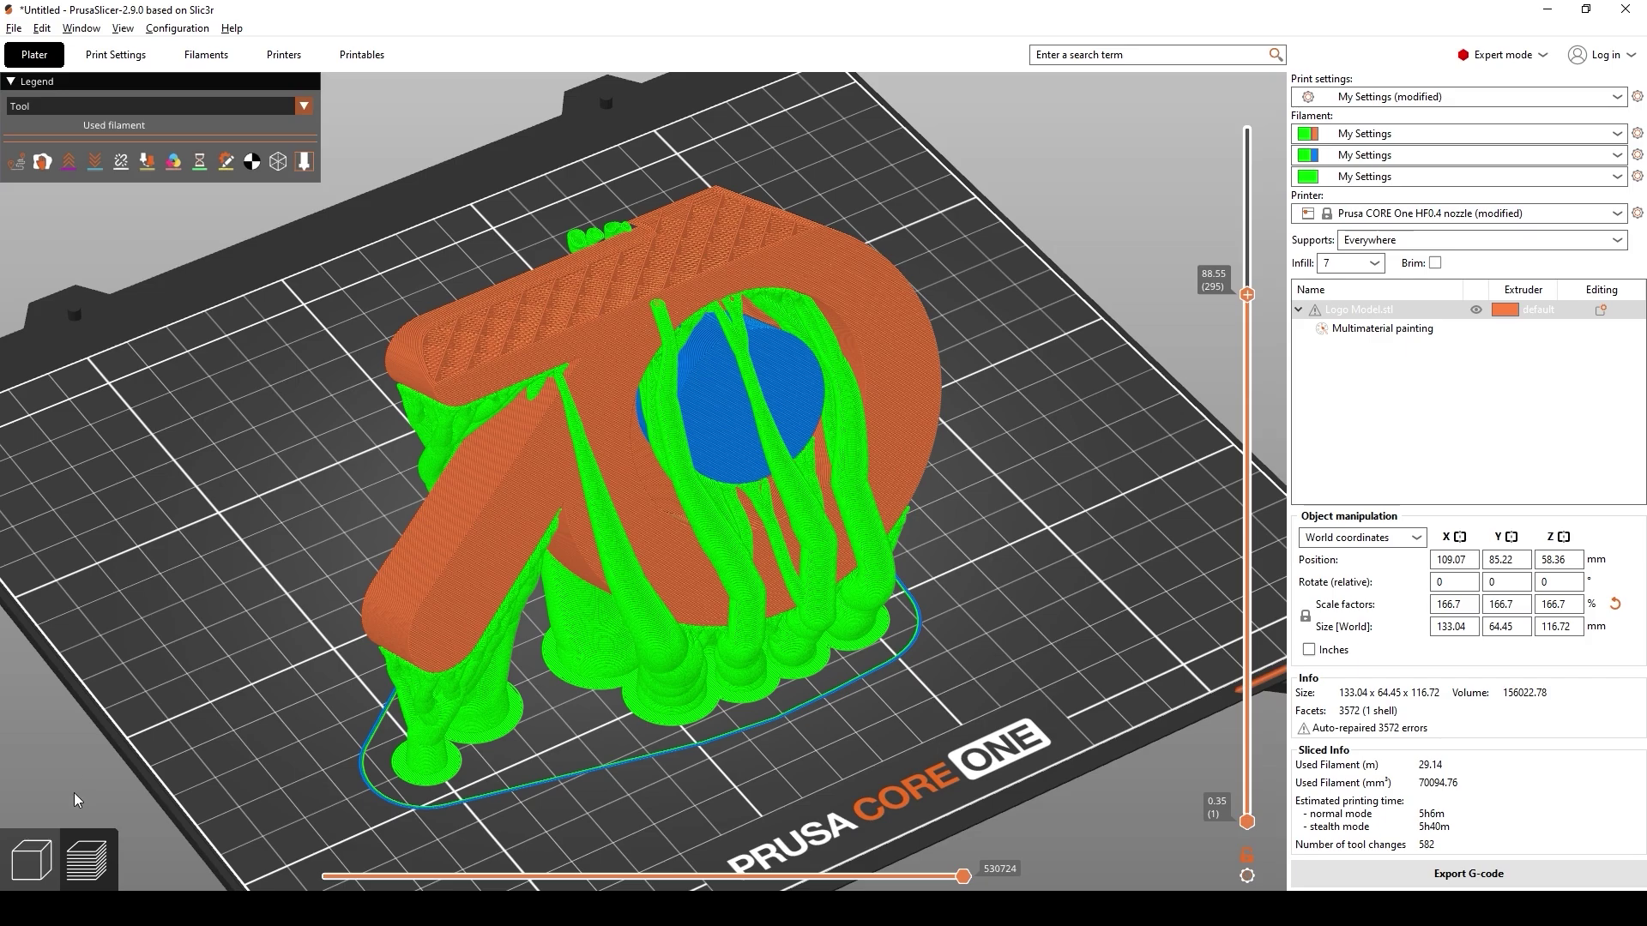
Scale the logo model down to about 81 mm tall in the 3D editor view and deselect it
{"action": "left_click", "coordinate": [32, 860]}
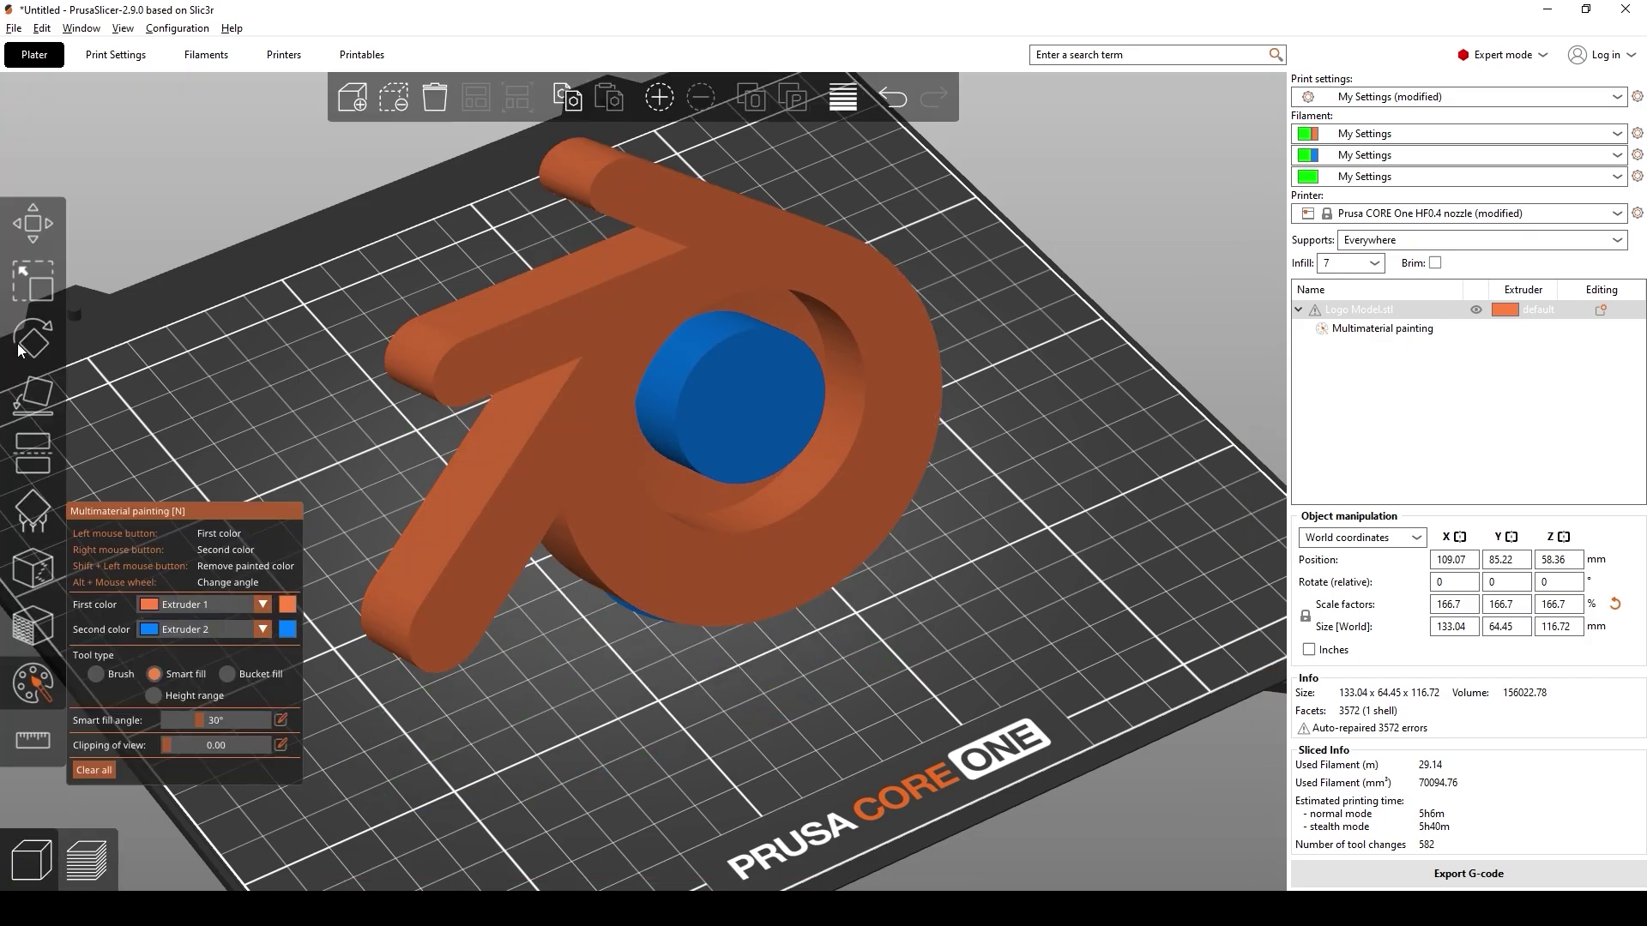
{"action": "key", "text": "s"}
{"action": "left_click_drag", "start_coordinate": [1038, 391], "coordinate": [899, 412]}
{"action": "left_click", "coordinate": [956, 696]}
{"action": "left_click_drag", "start_coordinate": [955, 696], "coordinate": [894, 647]}
{"action": "scroll", "coordinate": [894, 646], "scroll_direction": "up", "scroll_amount": 5}
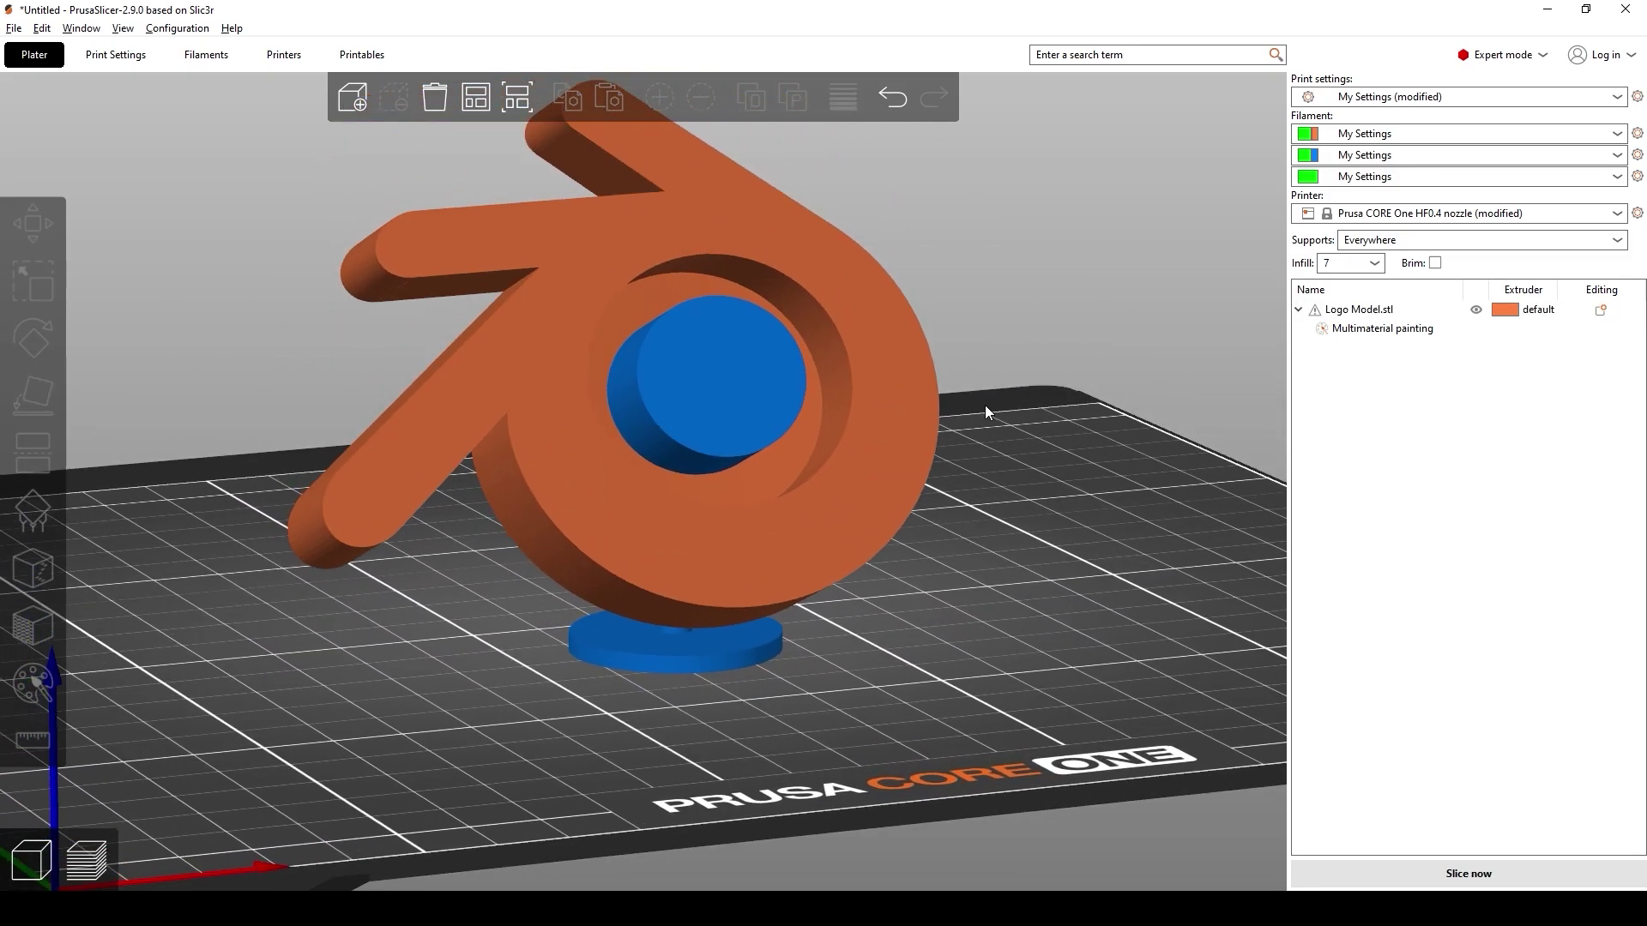
Slice the smaller logo model and inspect the complete toolpath preview
{"action": "left_click", "coordinate": [1470, 873]}
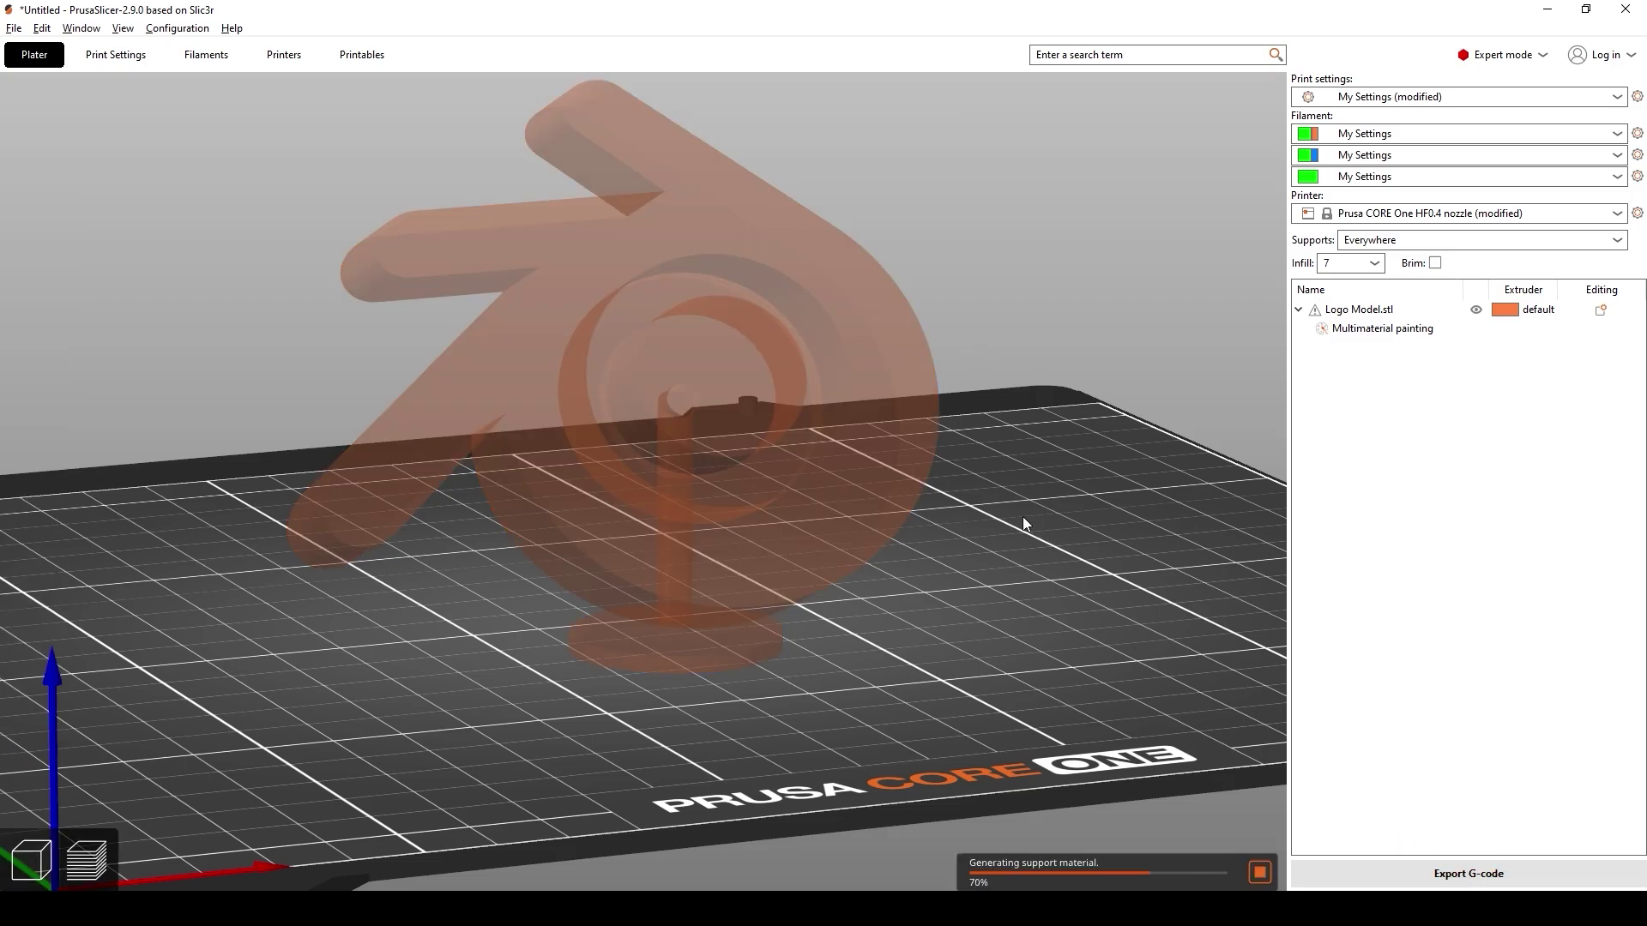
{"action": "scroll", "coordinate": [556, 366], "scroll_direction": "up", "scroll_amount": 8}
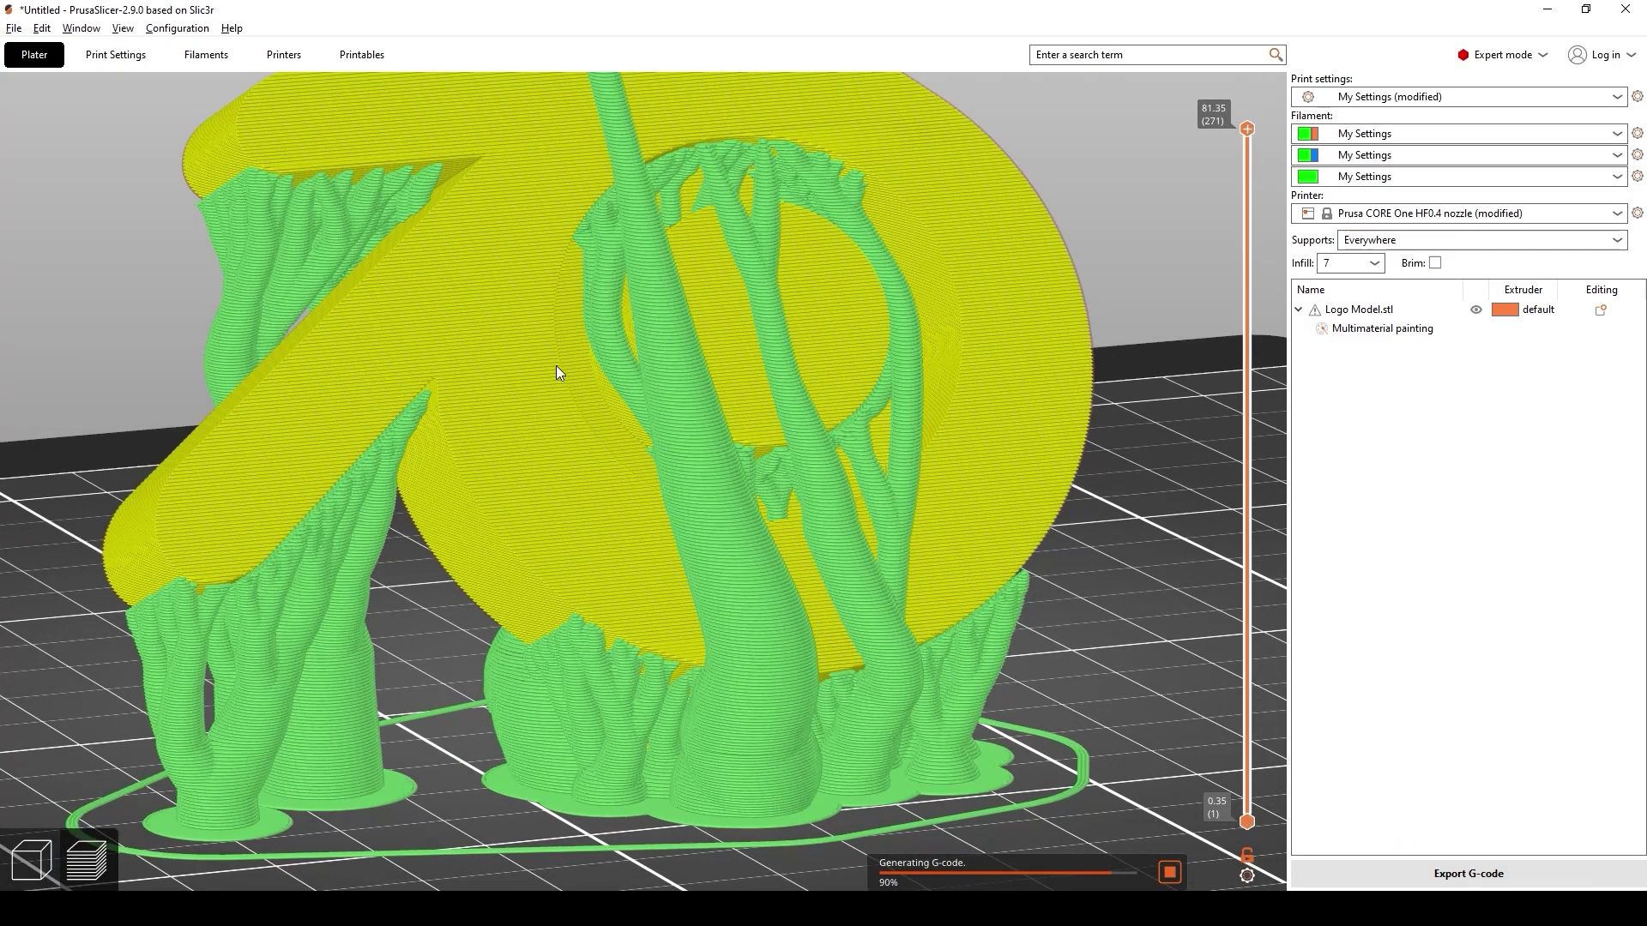
{"action": "scroll", "coordinate": [772, 397], "scroll_direction": "down", "scroll_amount": 10}
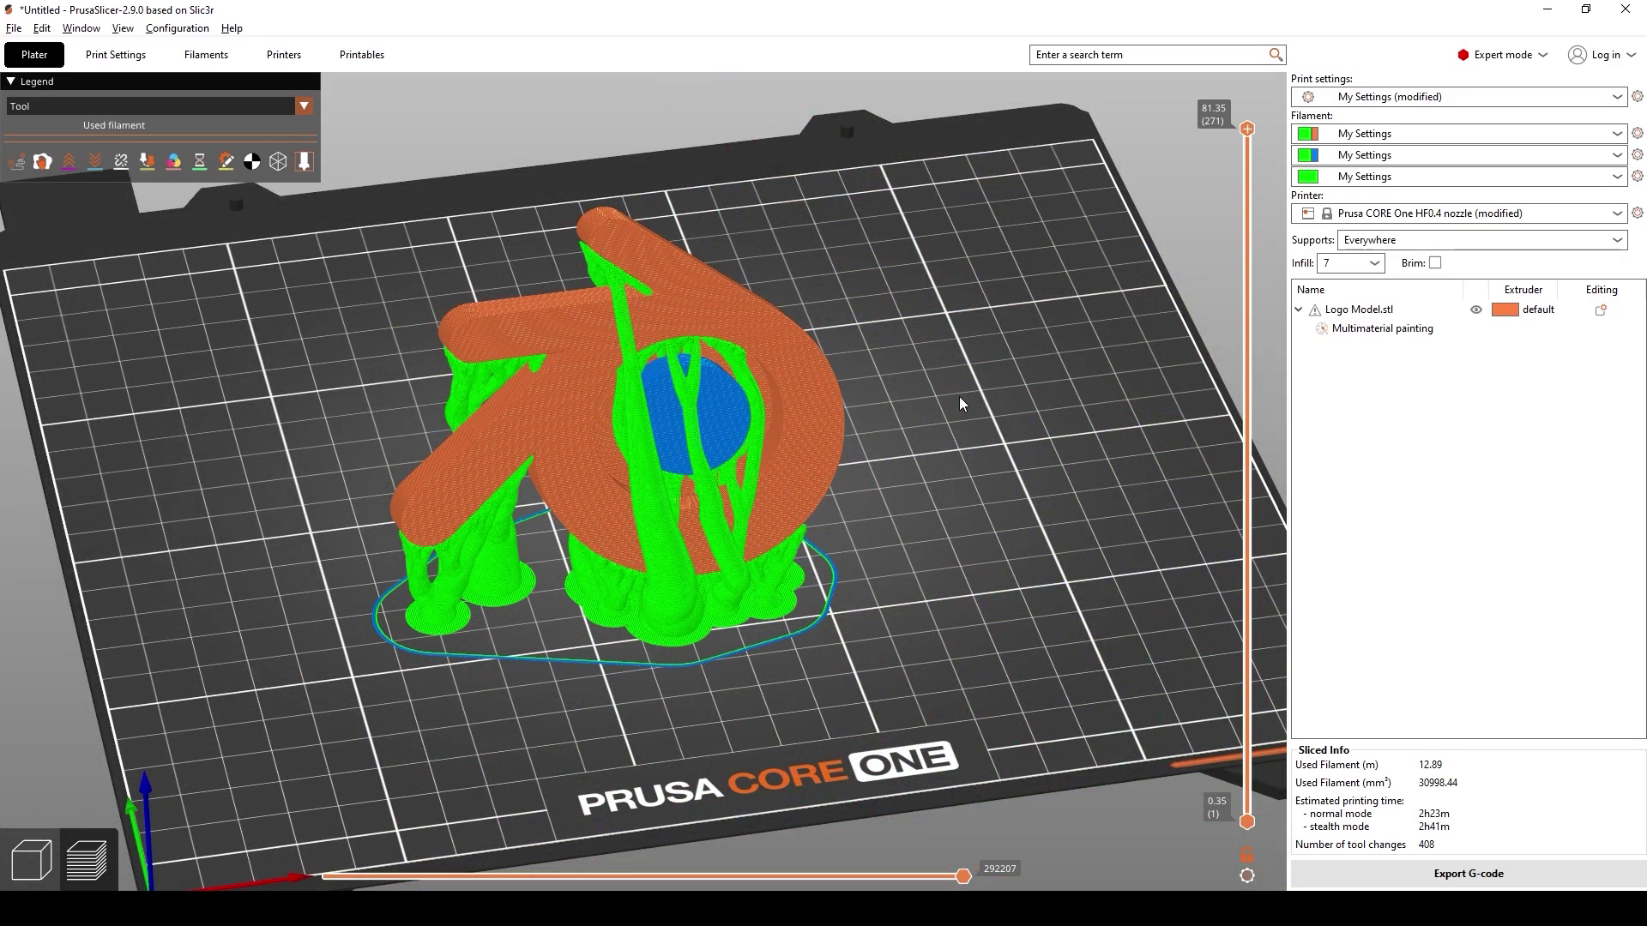
Export the toolpaths as an OBJ file named Logo Model.obj in the Tutorial folder
{"action": "left_click", "coordinate": [15, 28]}
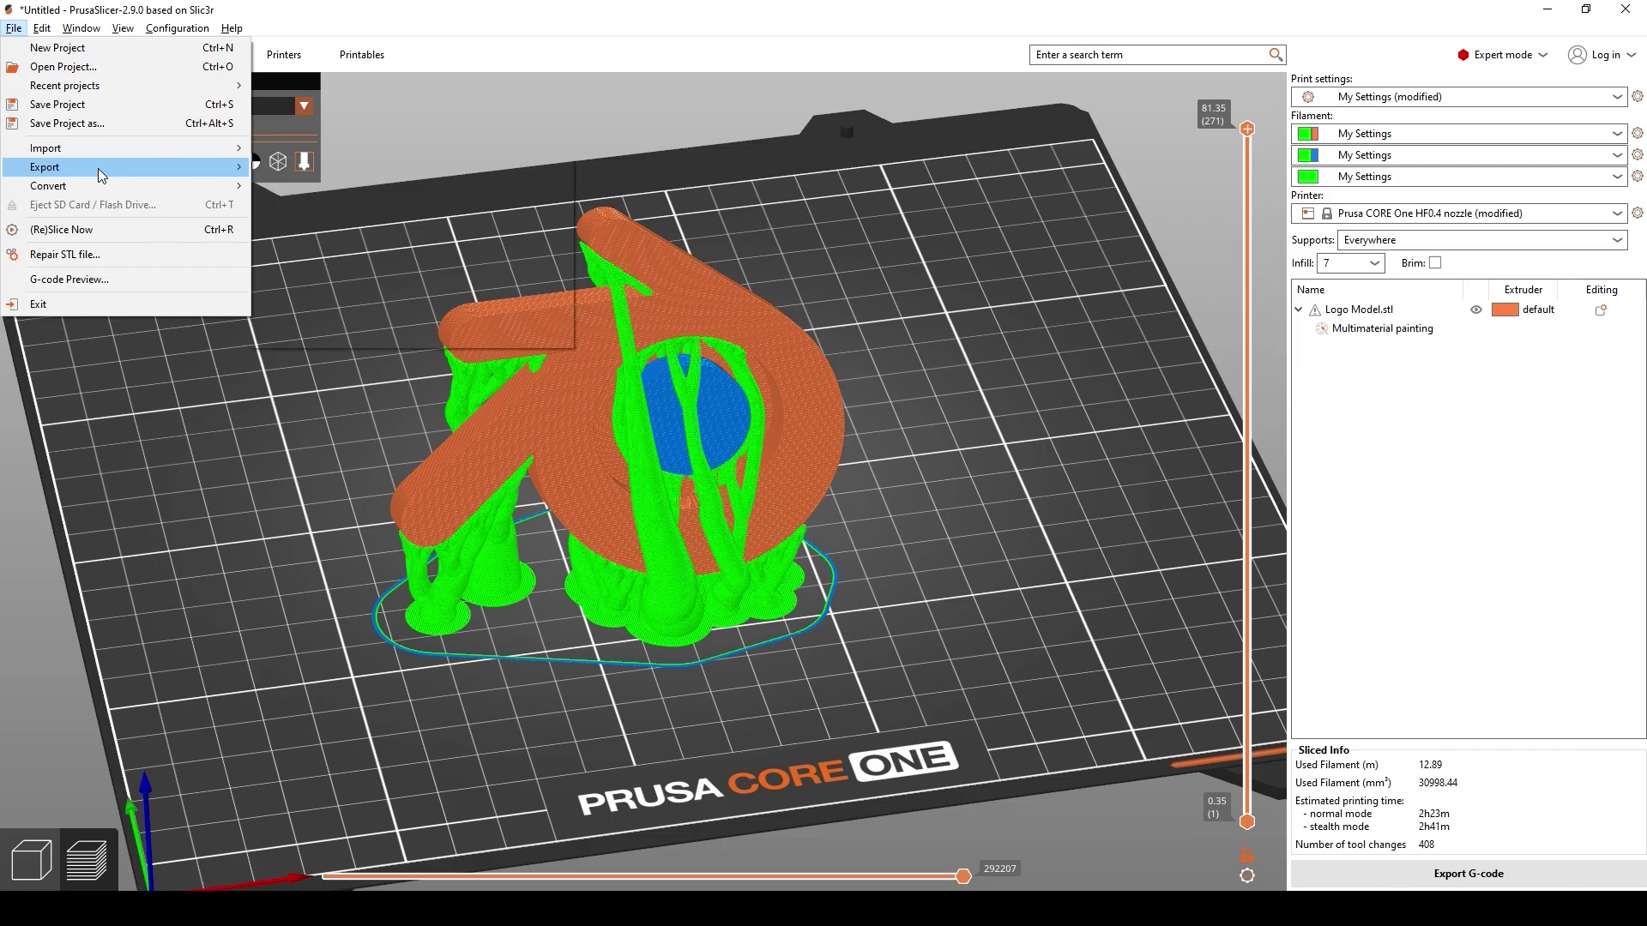
{"action": "mouse_move", "coordinate": [100, 172]}
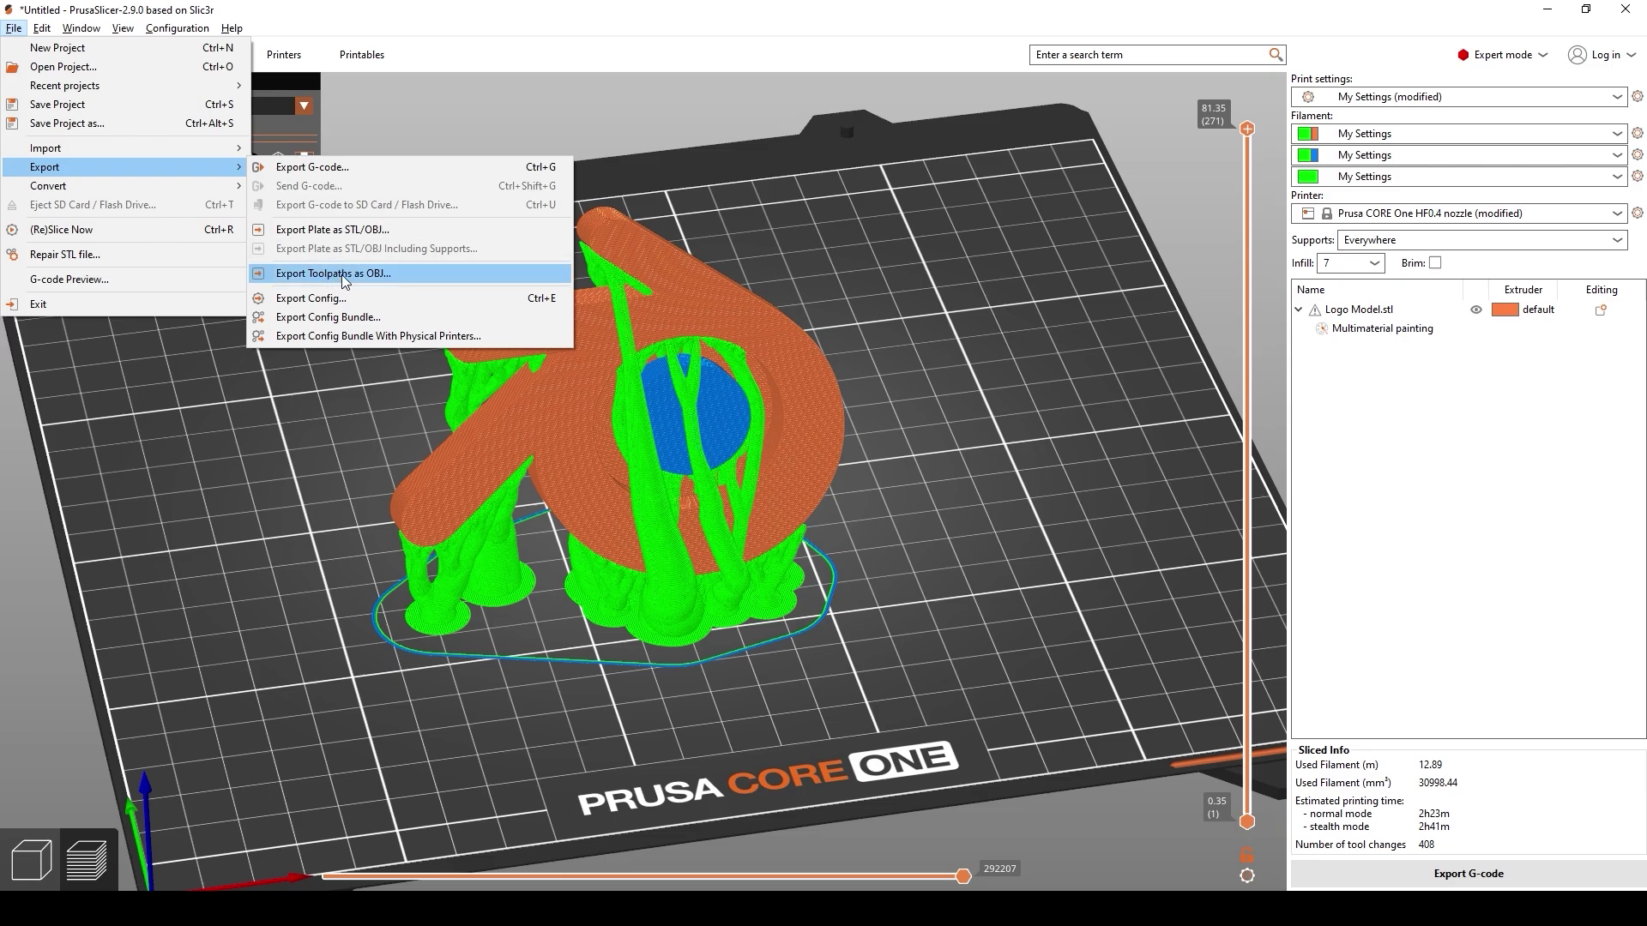
{"action": "left_click", "coordinate": [342, 276]}
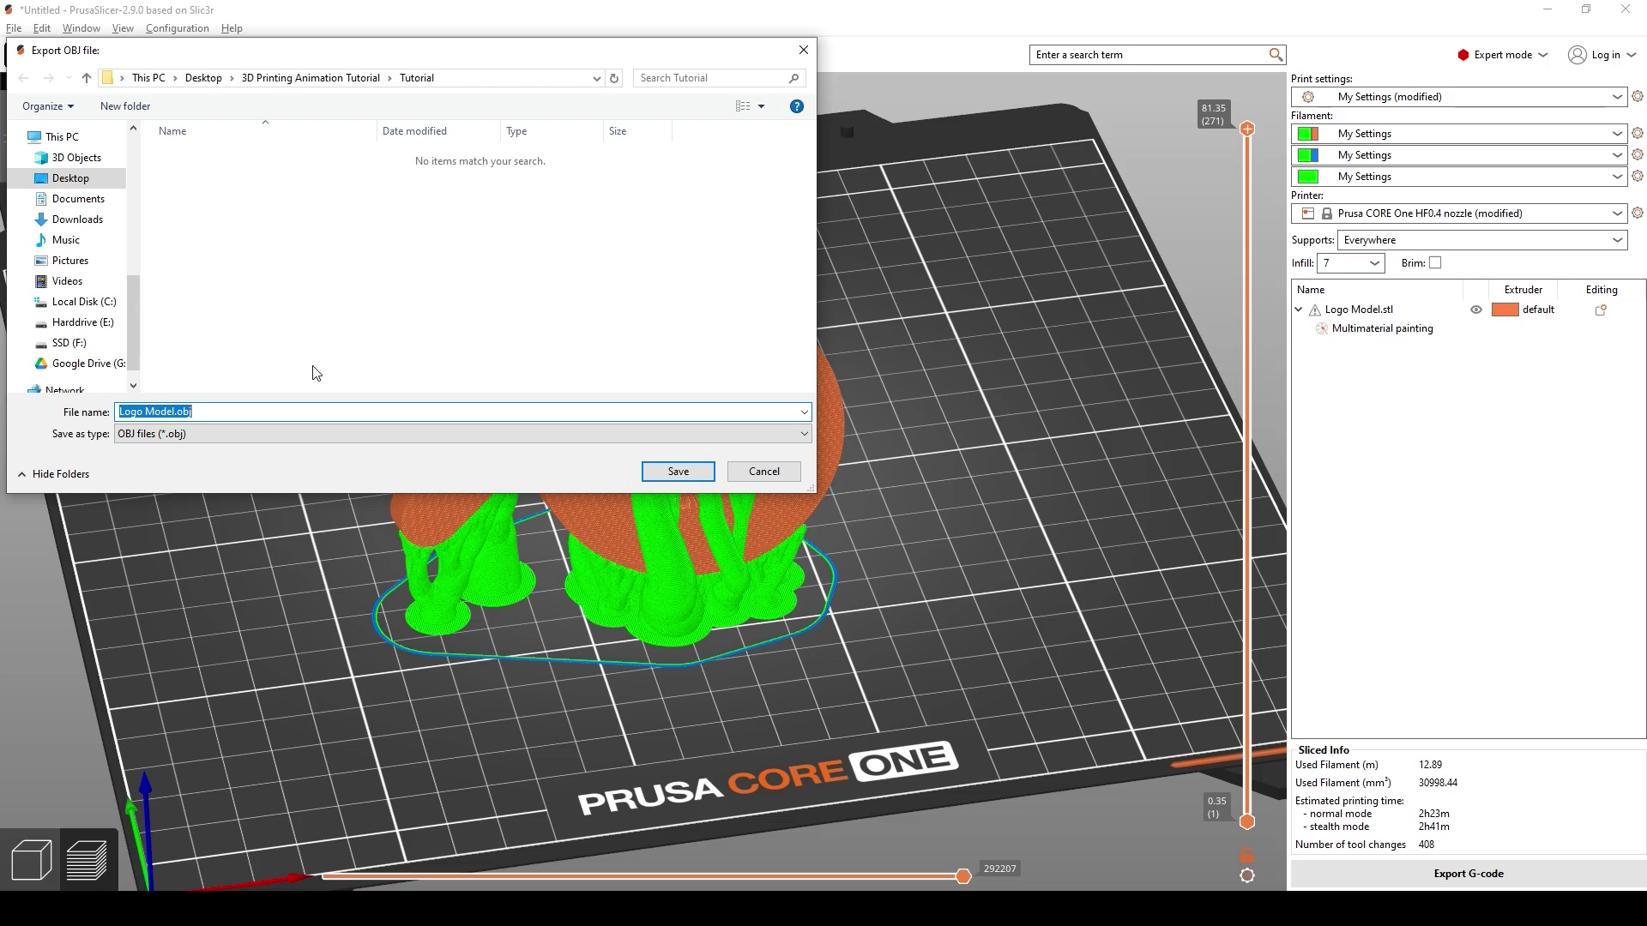
{"action": "left_click", "coordinate": [678, 472]}
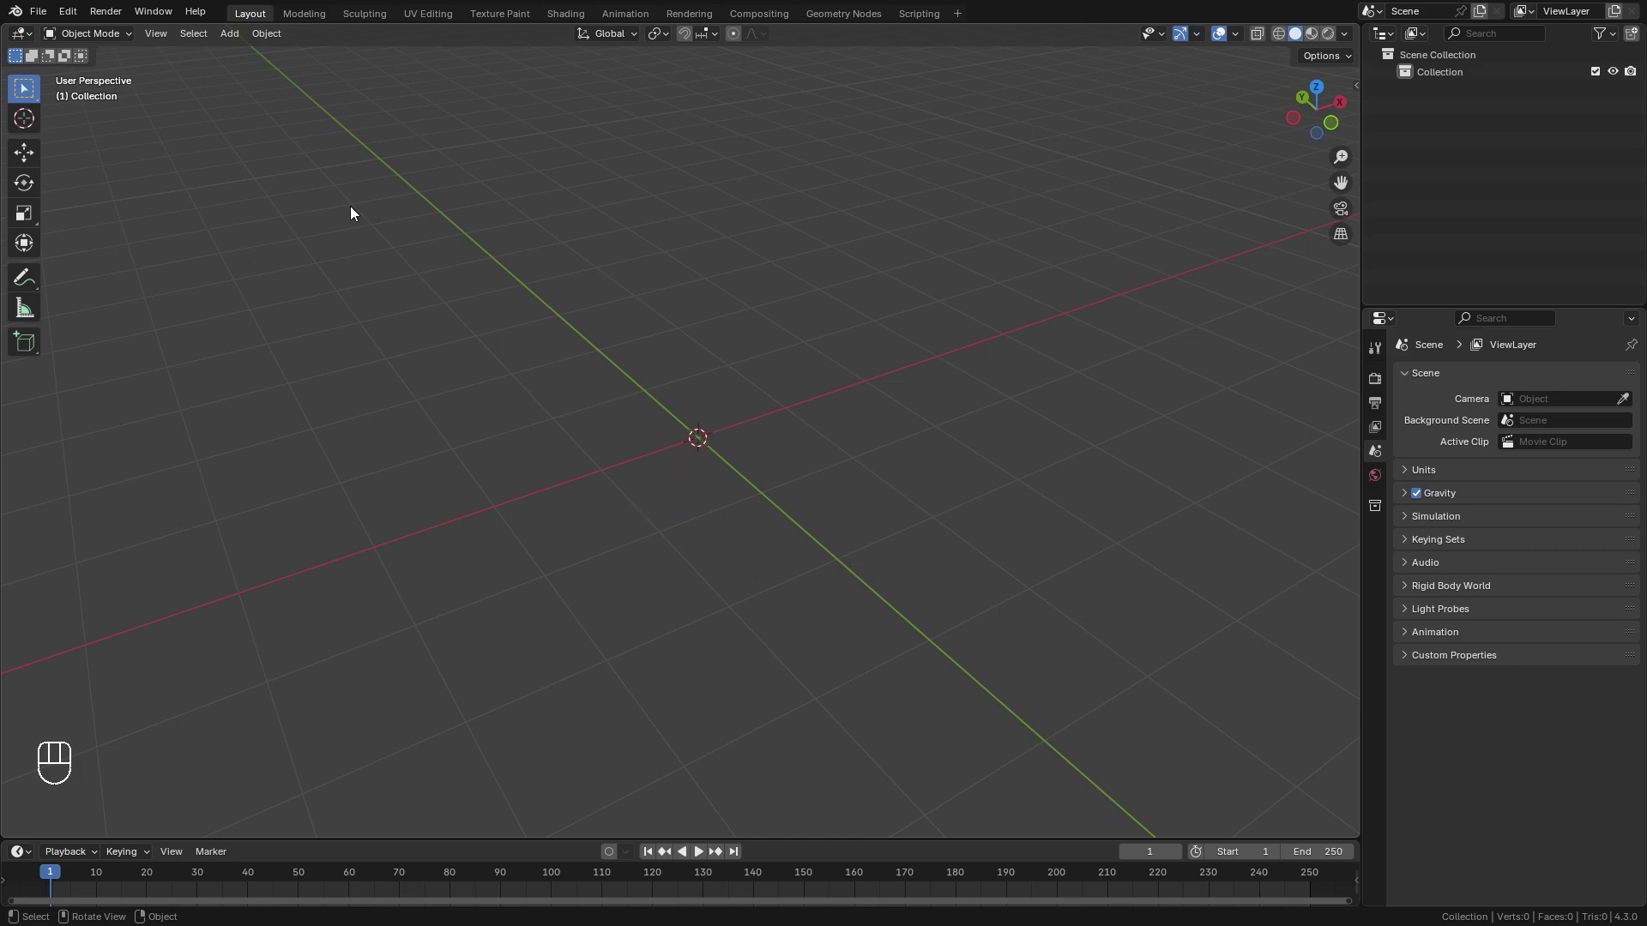
Import the exported Wavefront file Logo Model.obj into the empty Blender scene
{"action": "left_click", "coordinate": [37, 11]}
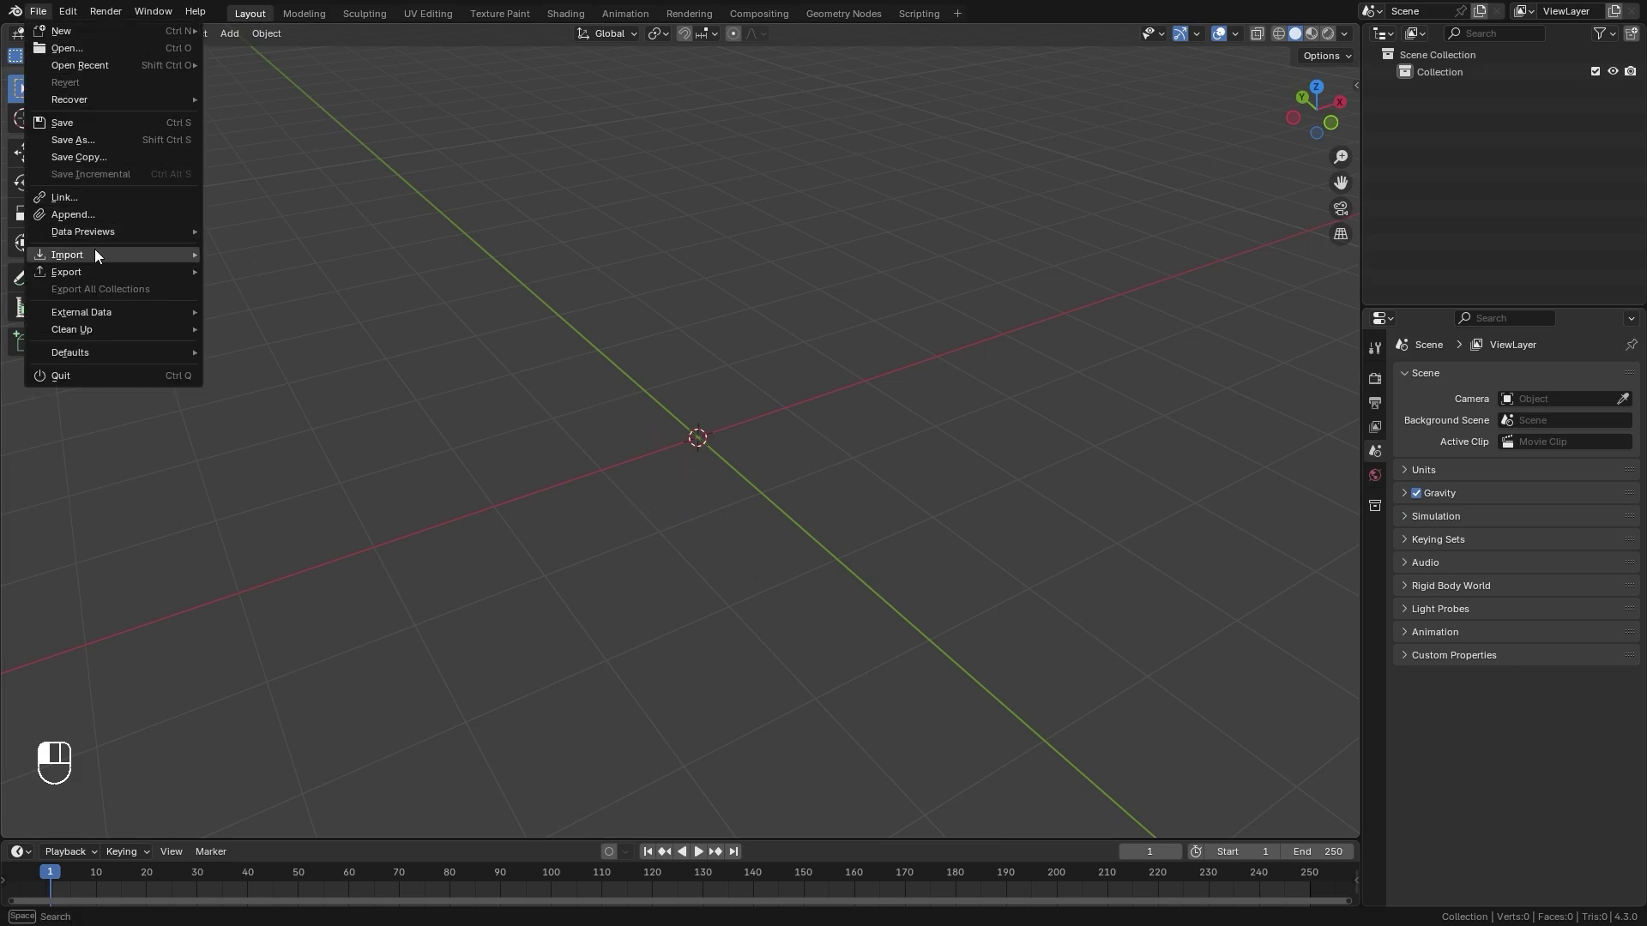
{"action": "mouse_move", "coordinate": [95, 251]}
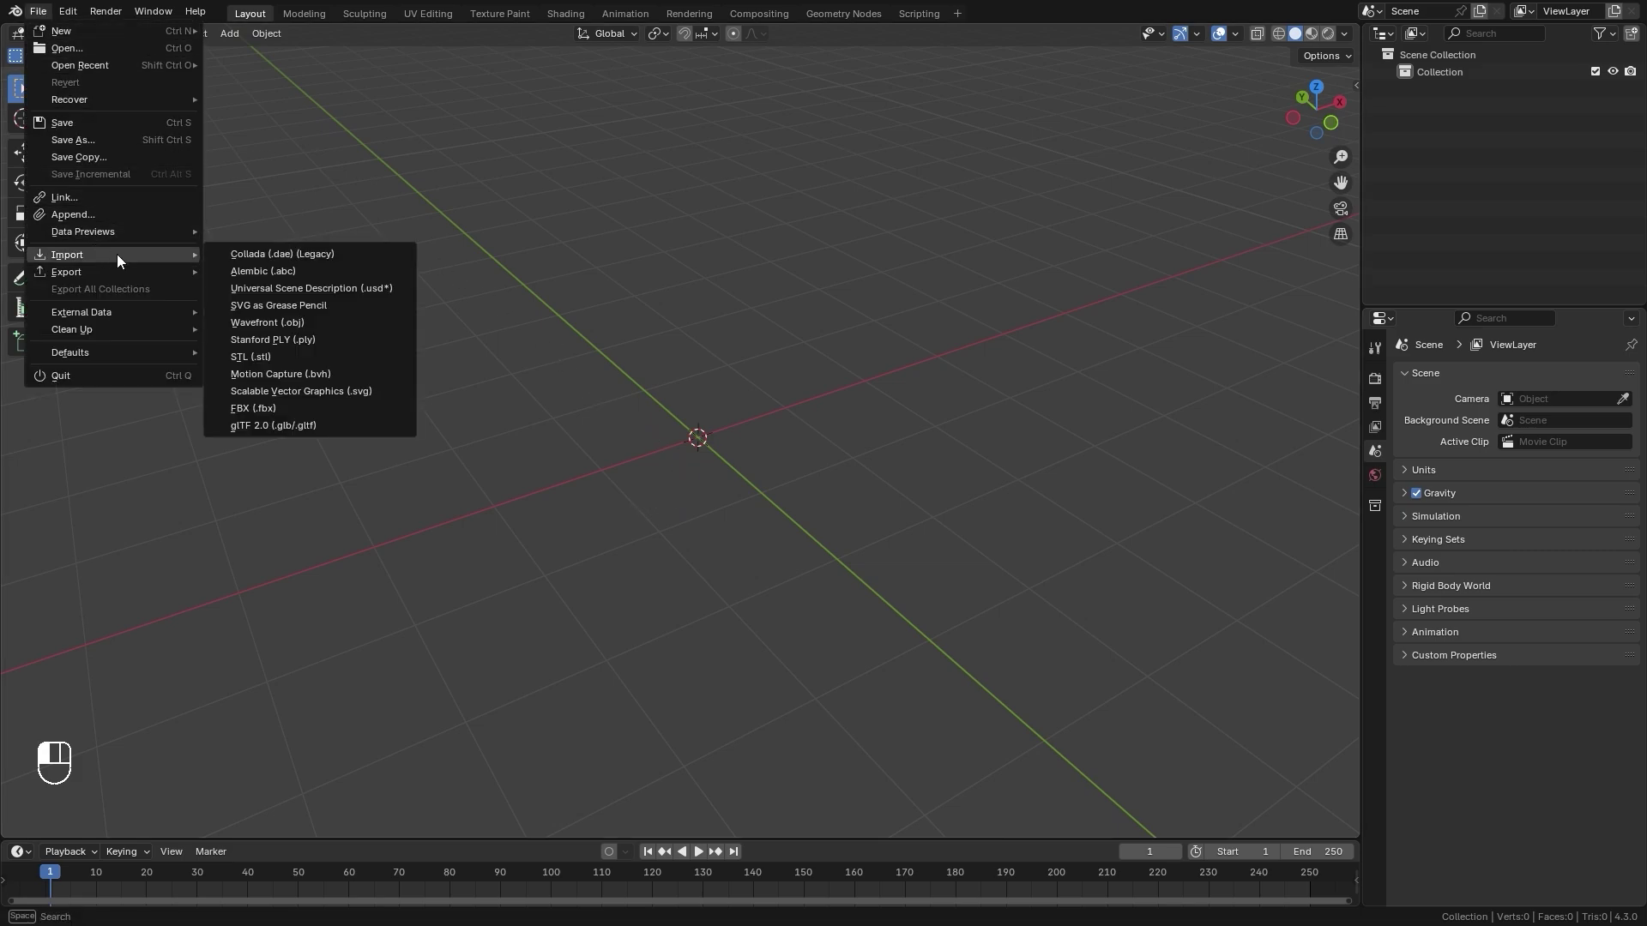
{"action": "left_click", "coordinate": [275, 324]}
{"action": "left_click", "coordinate": [50, 587]}
{"action": "left_click", "coordinate": [373, 124]}
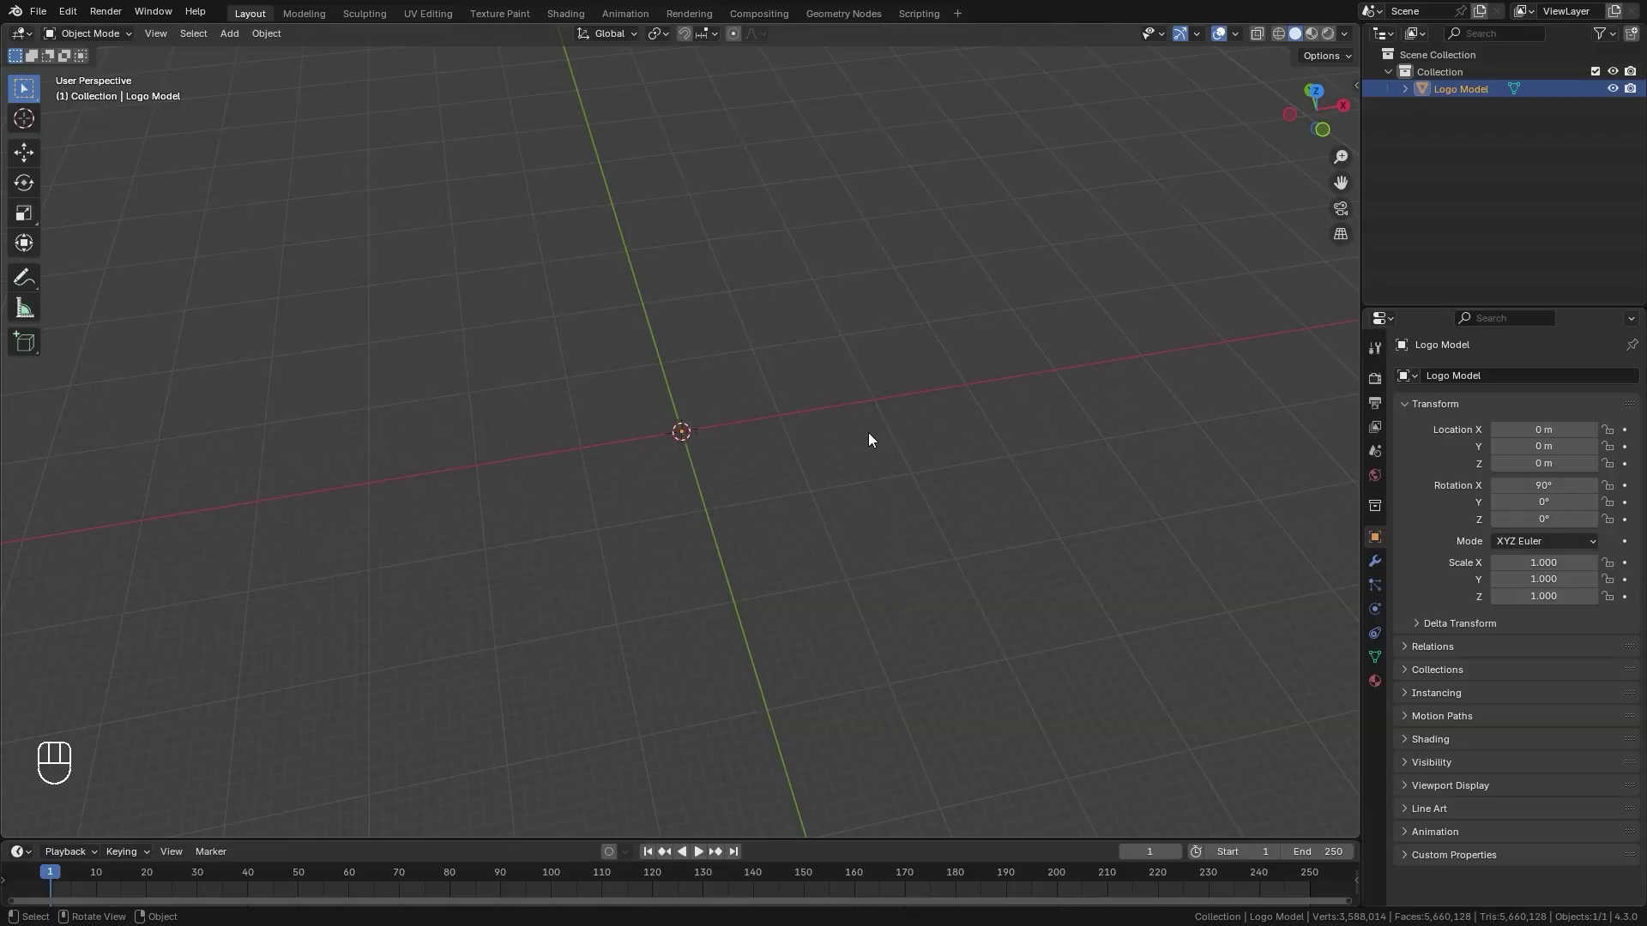
Scale the imported logo model uniformly by a factor of 0.01 and frame it in the viewport
{"action": "middle_click_drag", "start_coordinate": [886, 429], "coordinate": [1008, 418]}
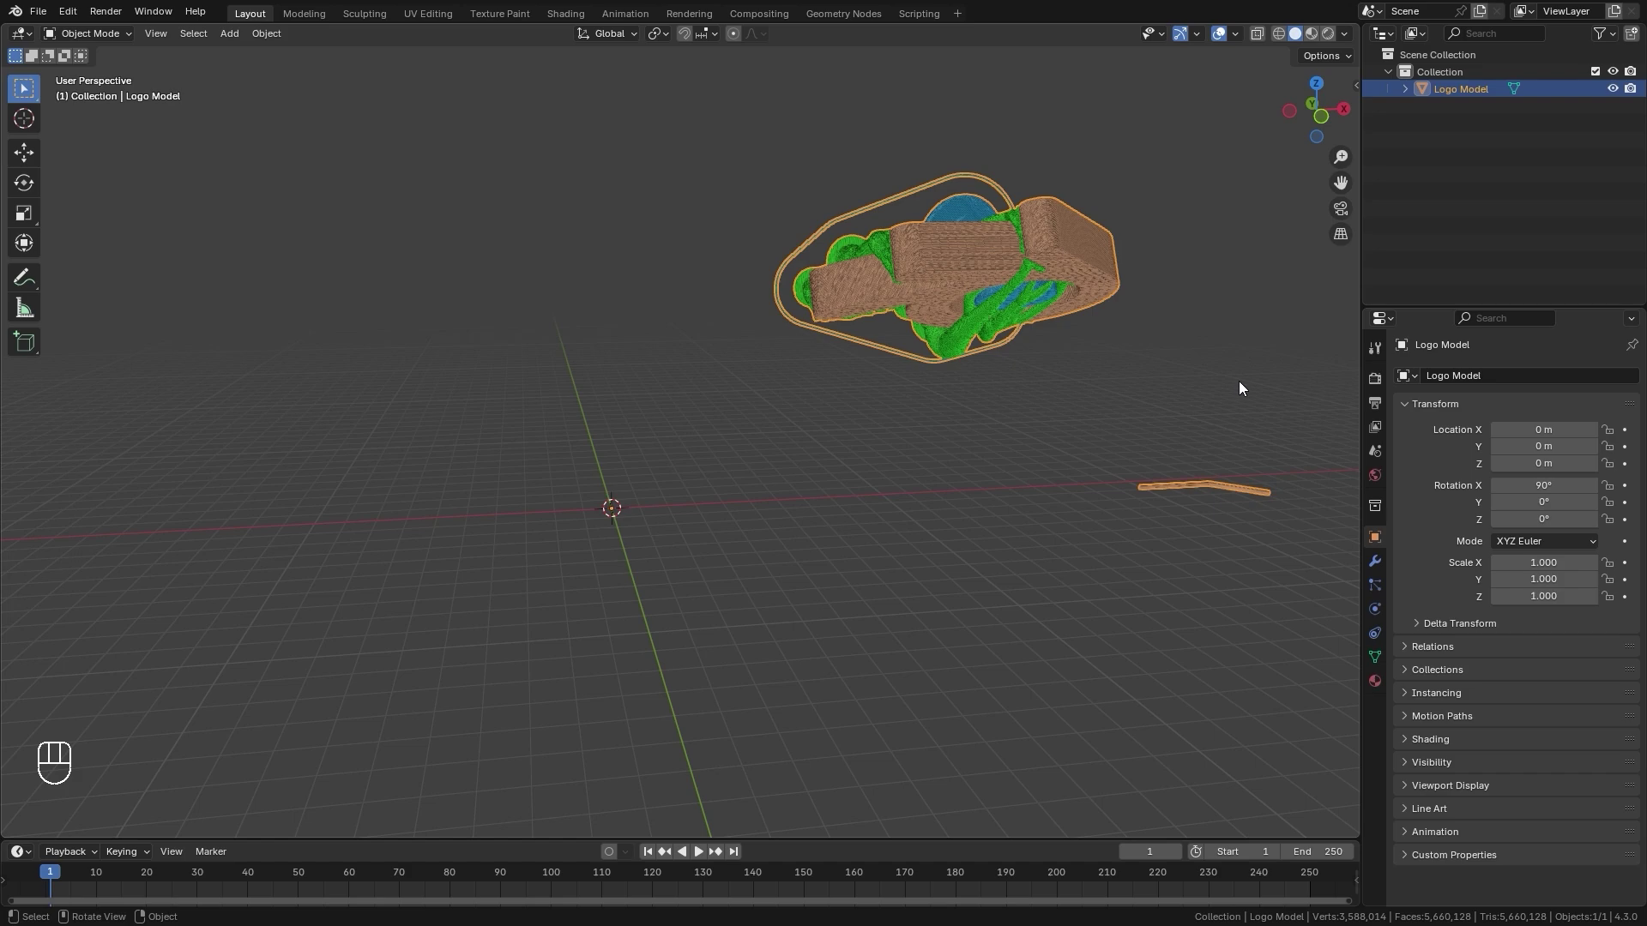
{"action": "key", "text": "s"}
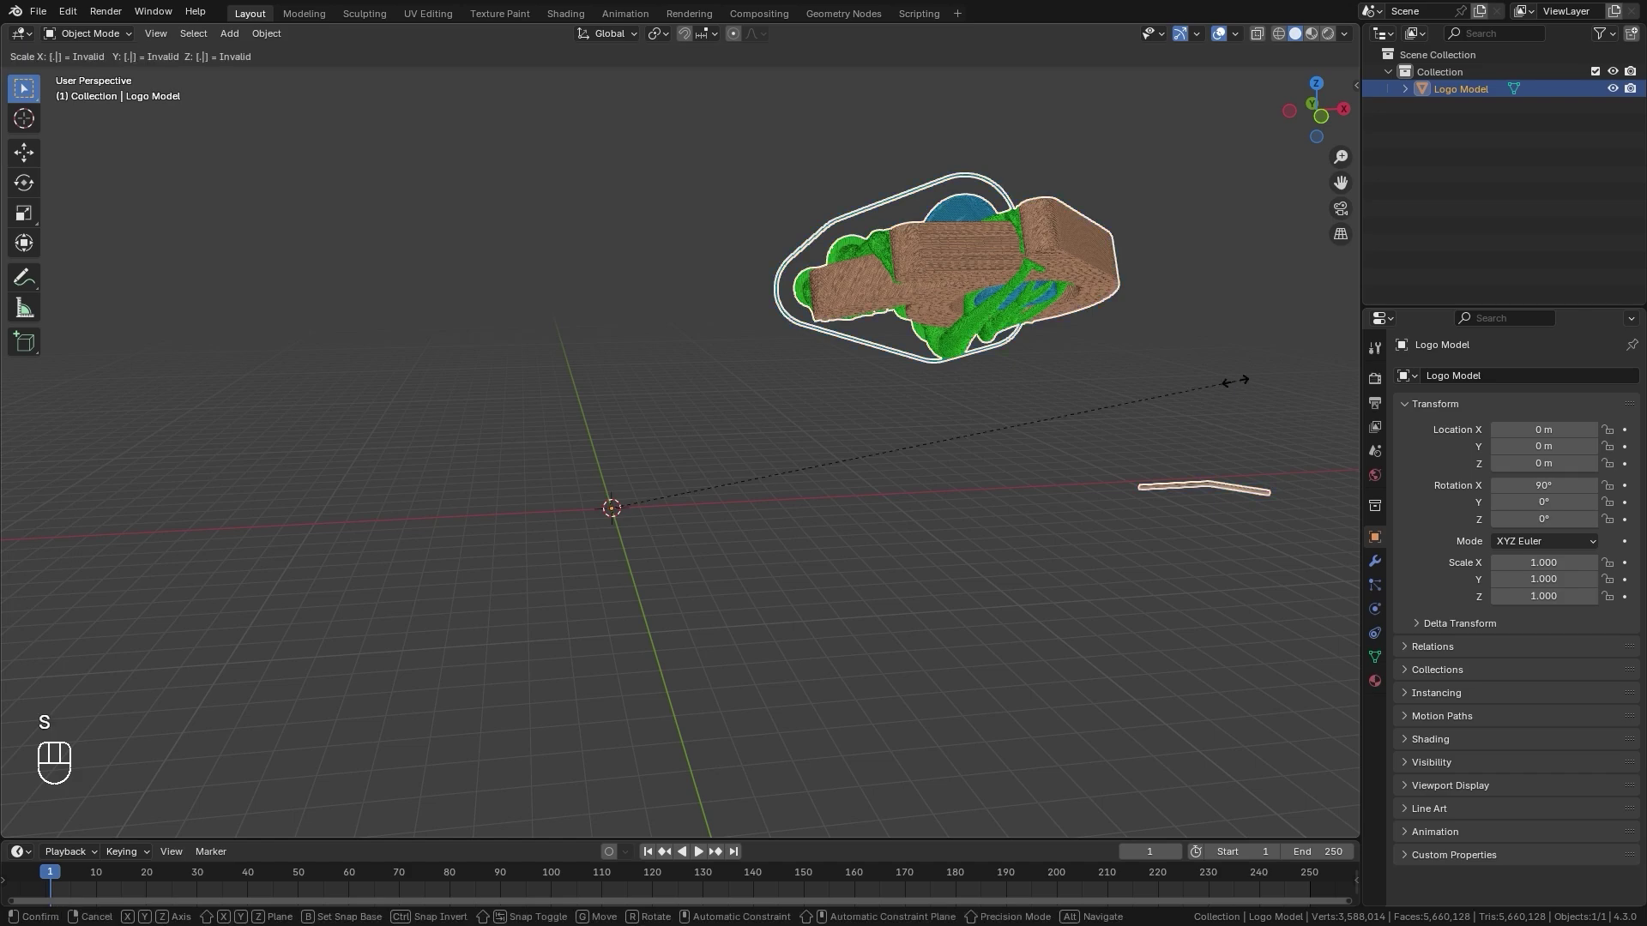
{"action": "type", "text": "0.01"}
{"action": "key", "text": "Return"}
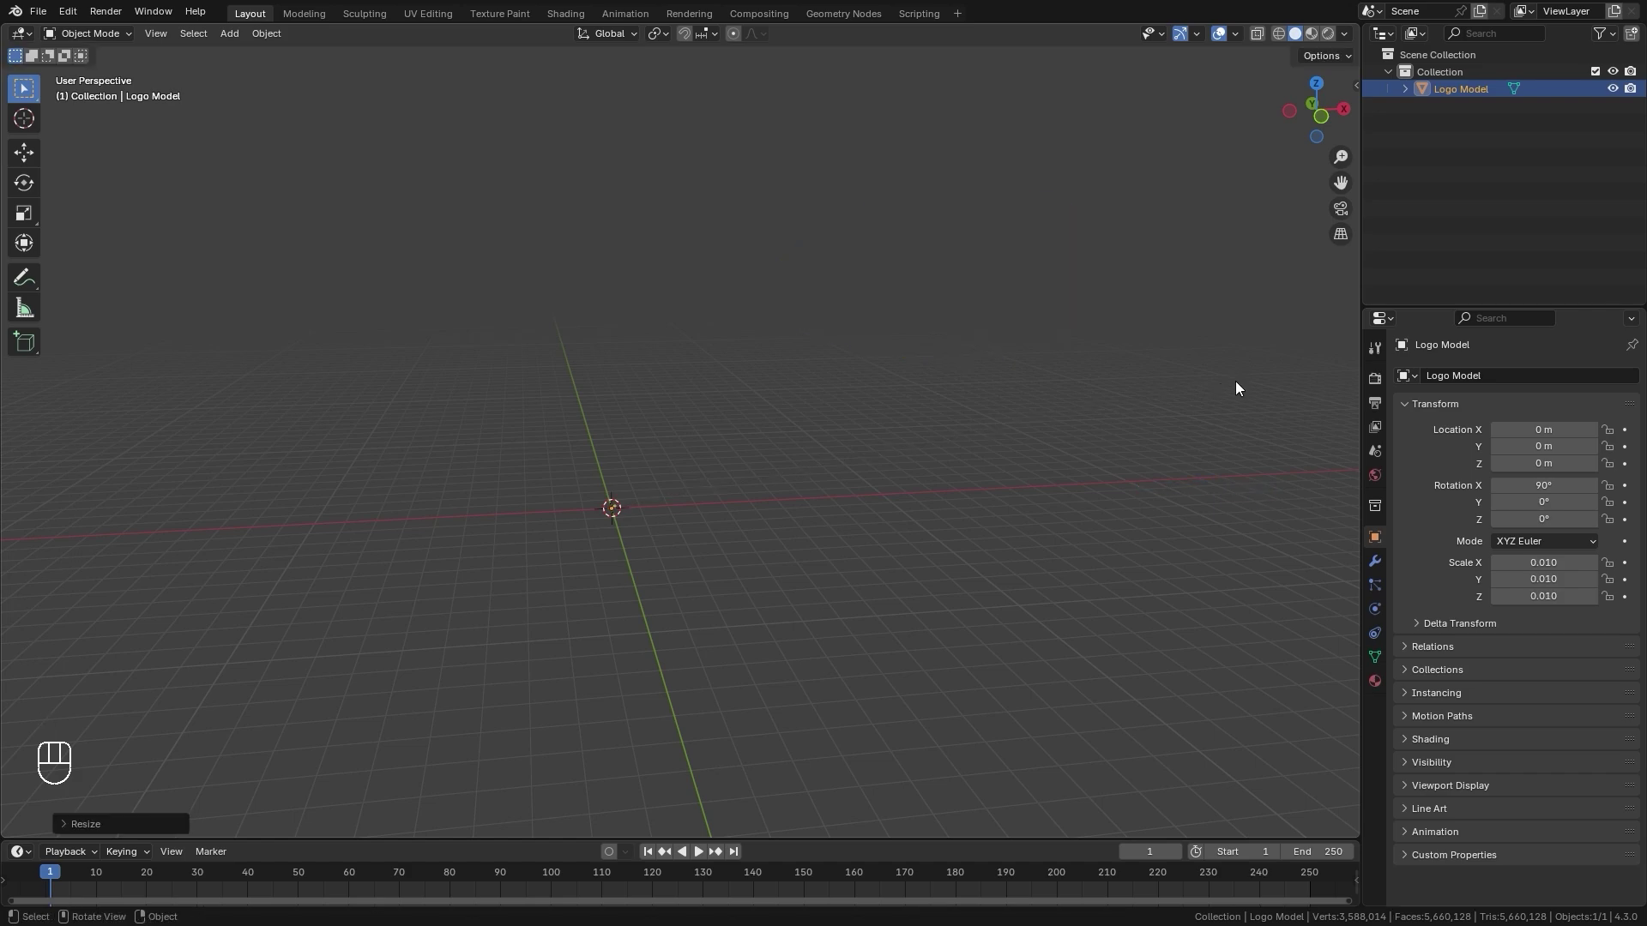
{"action": "key", "text": "KP_Decimal"}
Rotate the logo model -90° about the global X axis so it stands upright on its supports
{"action": "middle_click_drag", "start_coordinate": [1235, 388], "coordinate": [772, 489]}
{"action": "key", "text": "r"}
{"action": "key", "text": "x"}
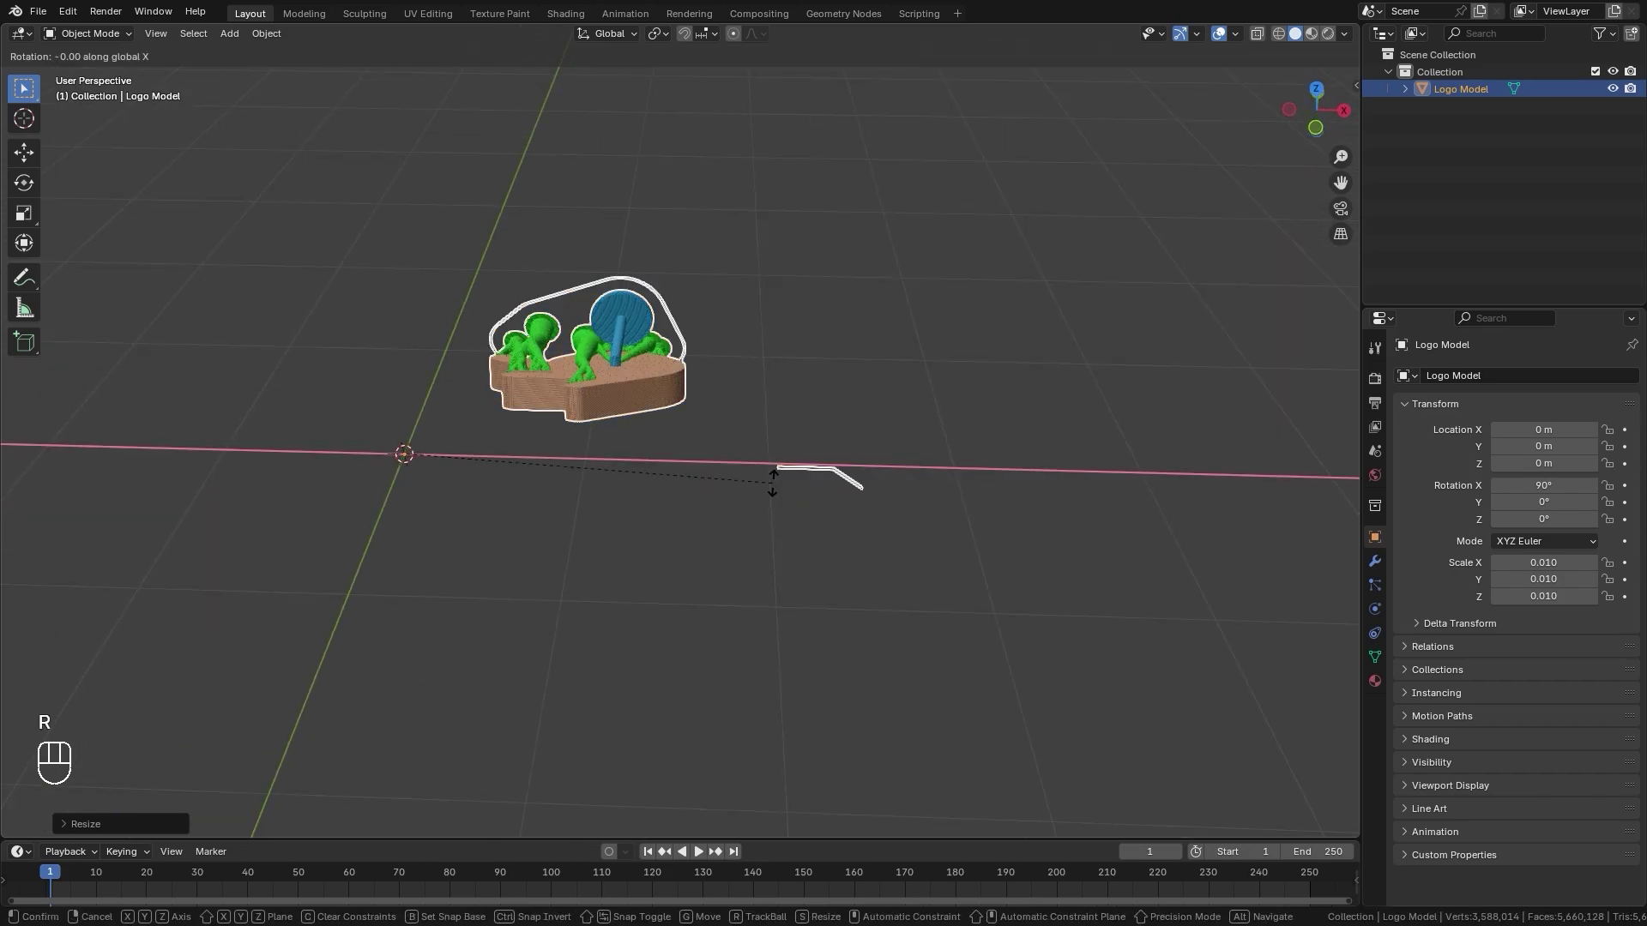
{"action": "key", "text": "ctrl"}
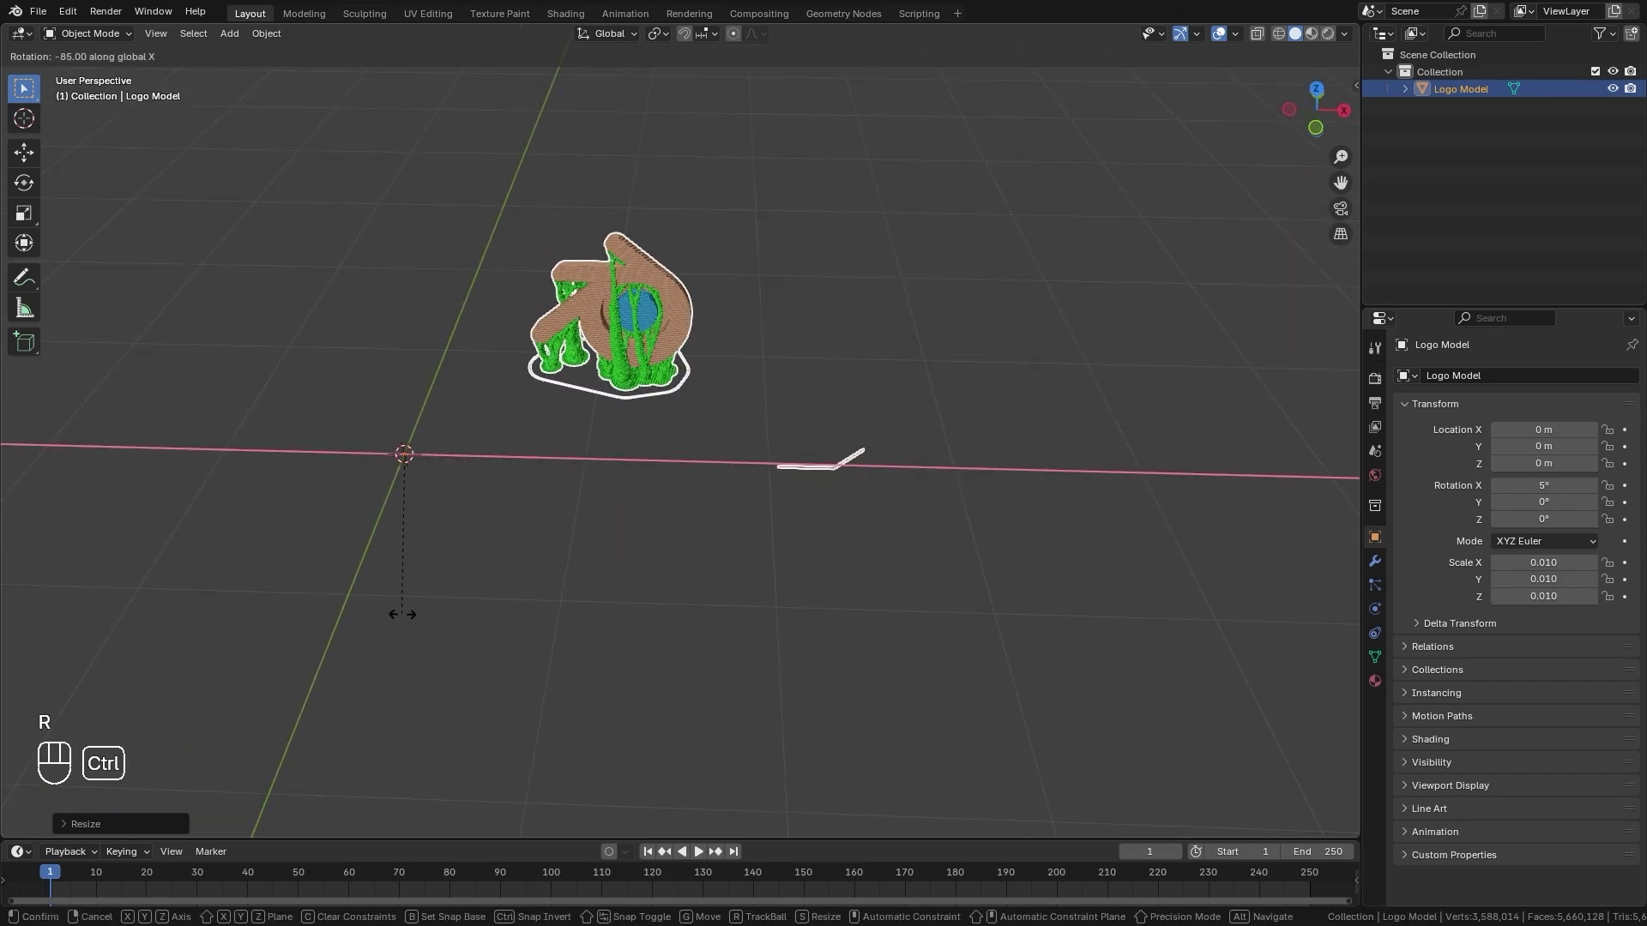
{"action": "left_click", "coordinate": [388, 614], "text": "ctrl"}
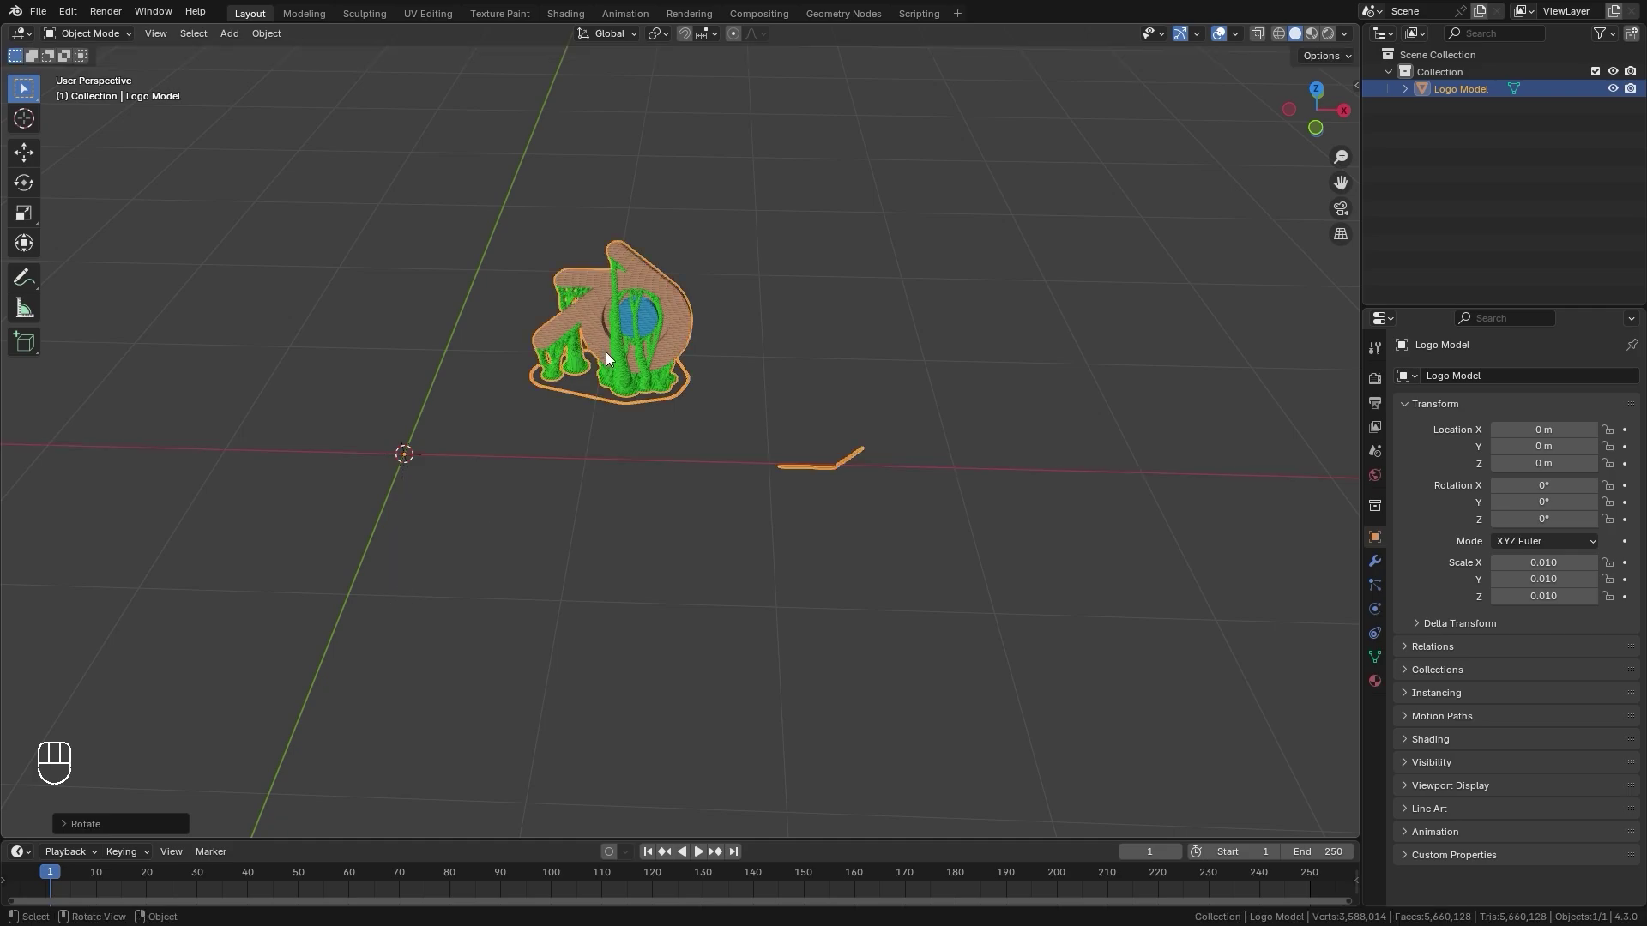
Move the logo model about -0.77 m along Y and -1.15 m along X to centre it on the world origin
{"action": "middle_click_drag", "start_coordinate": [604, 346], "coordinate": [645, 323]}
{"action": "key", "text": "g"}
{"action": "key", "text": "y"}
{"action": "key", "text": "g"}
{"action": "middle_click_drag", "start_coordinate": [497, 364], "coordinate": [480, 382]}
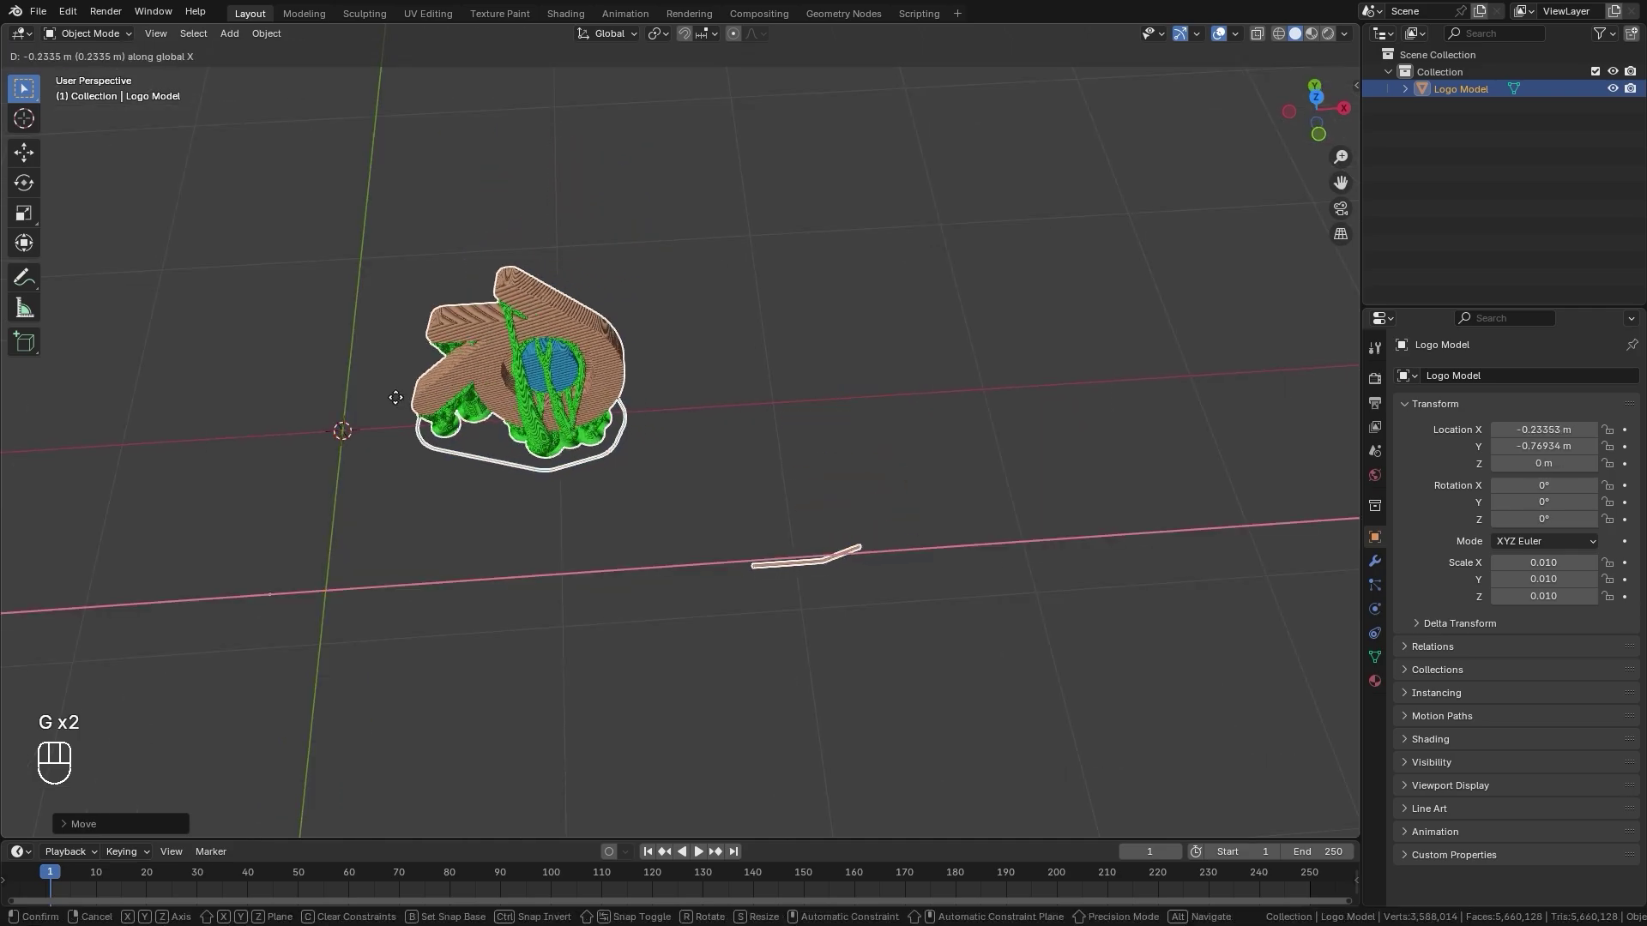
{"action": "left_click", "coordinate": [257, 386]}
{"action": "middle_click_drag", "start_coordinate": [257, 386], "coordinate": [501, 316]}
{"action": "key", "text": "KP_Decimal"}
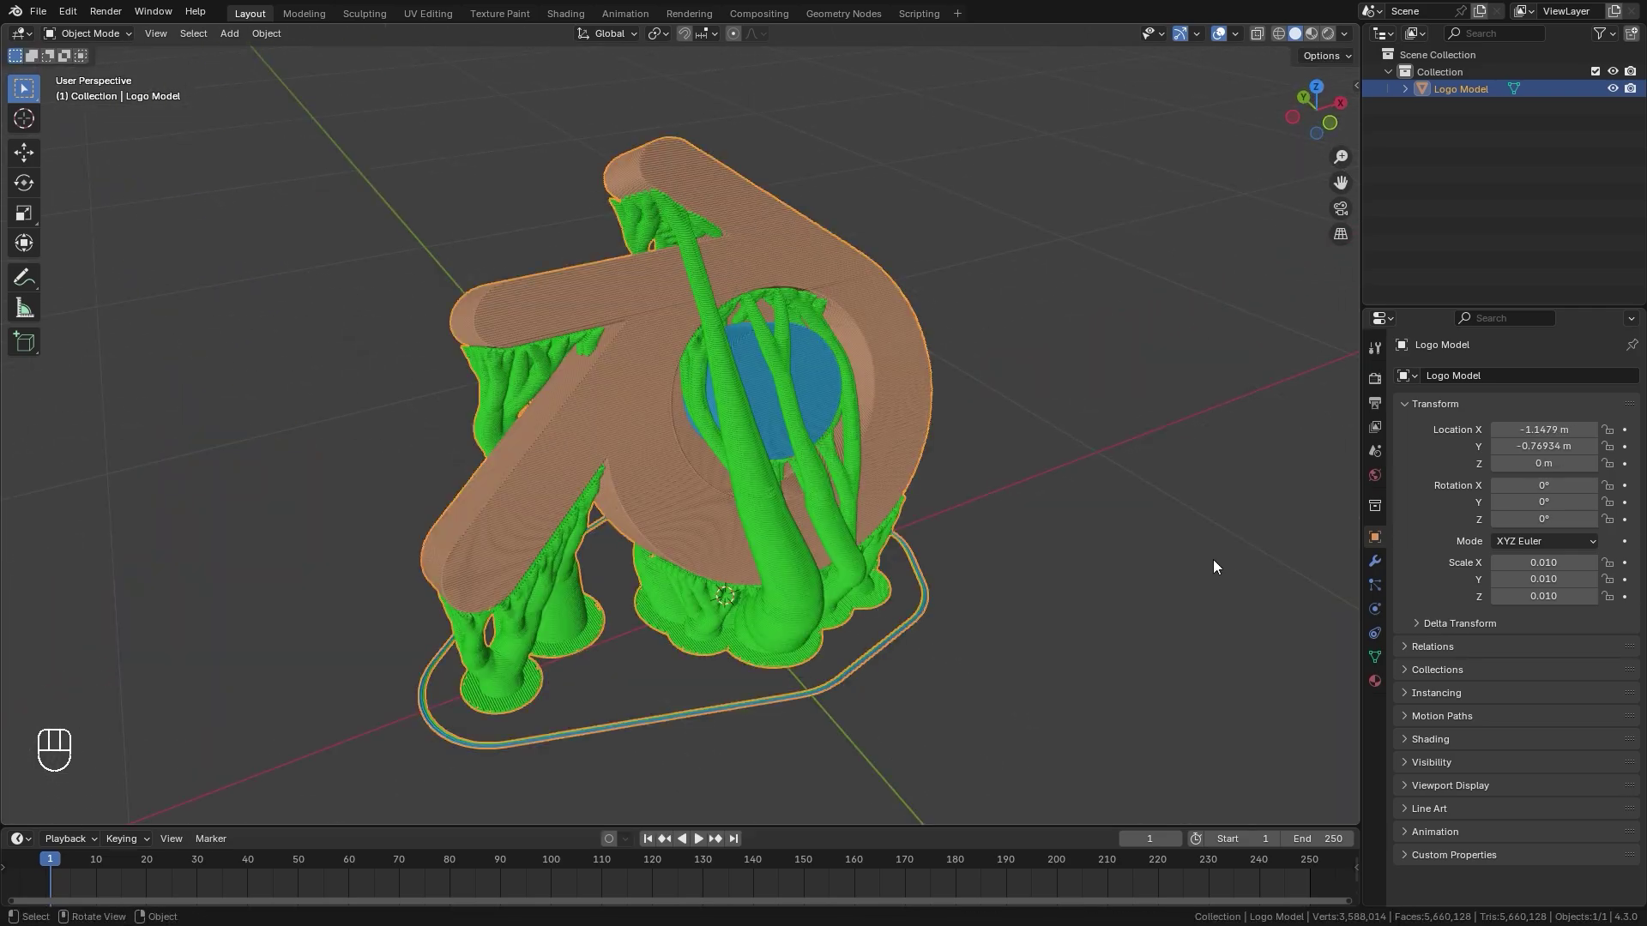
Review the logo's three materials and set the base colour of material_1 to hex E87D0D
{"action": "left_click", "coordinate": [1375, 681]}
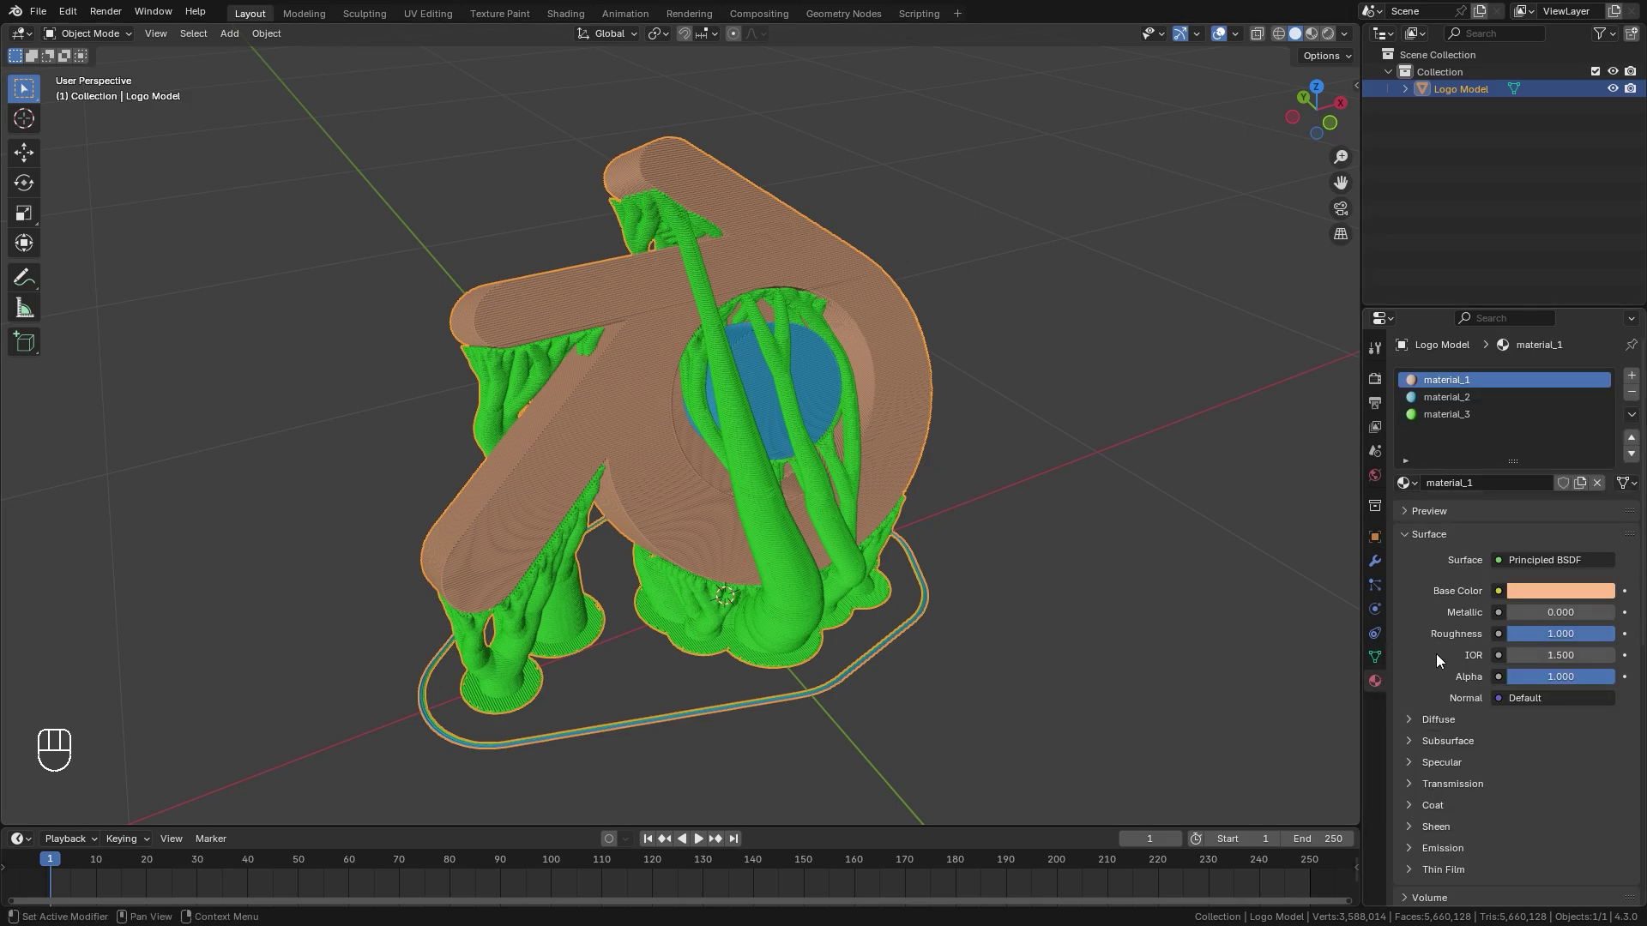
{"action": "left_click", "coordinate": [1446, 397]}
{"action": "left_click", "coordinate": [1443, 416]}
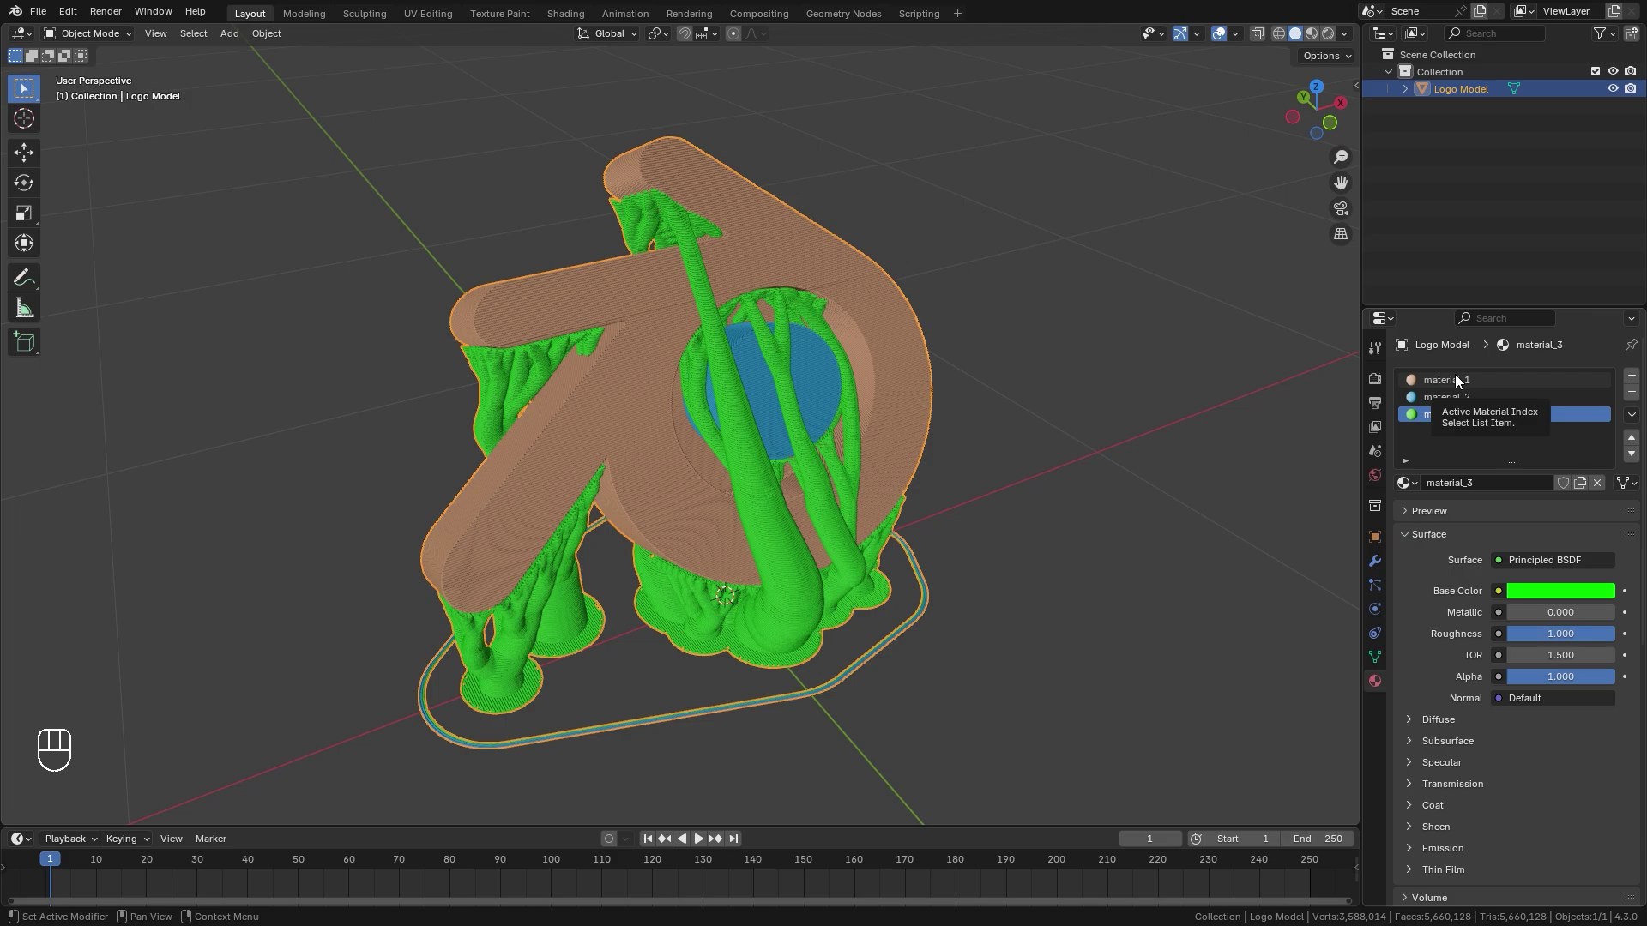
{"action": "left_click", "coordinate": [1456, 379]}
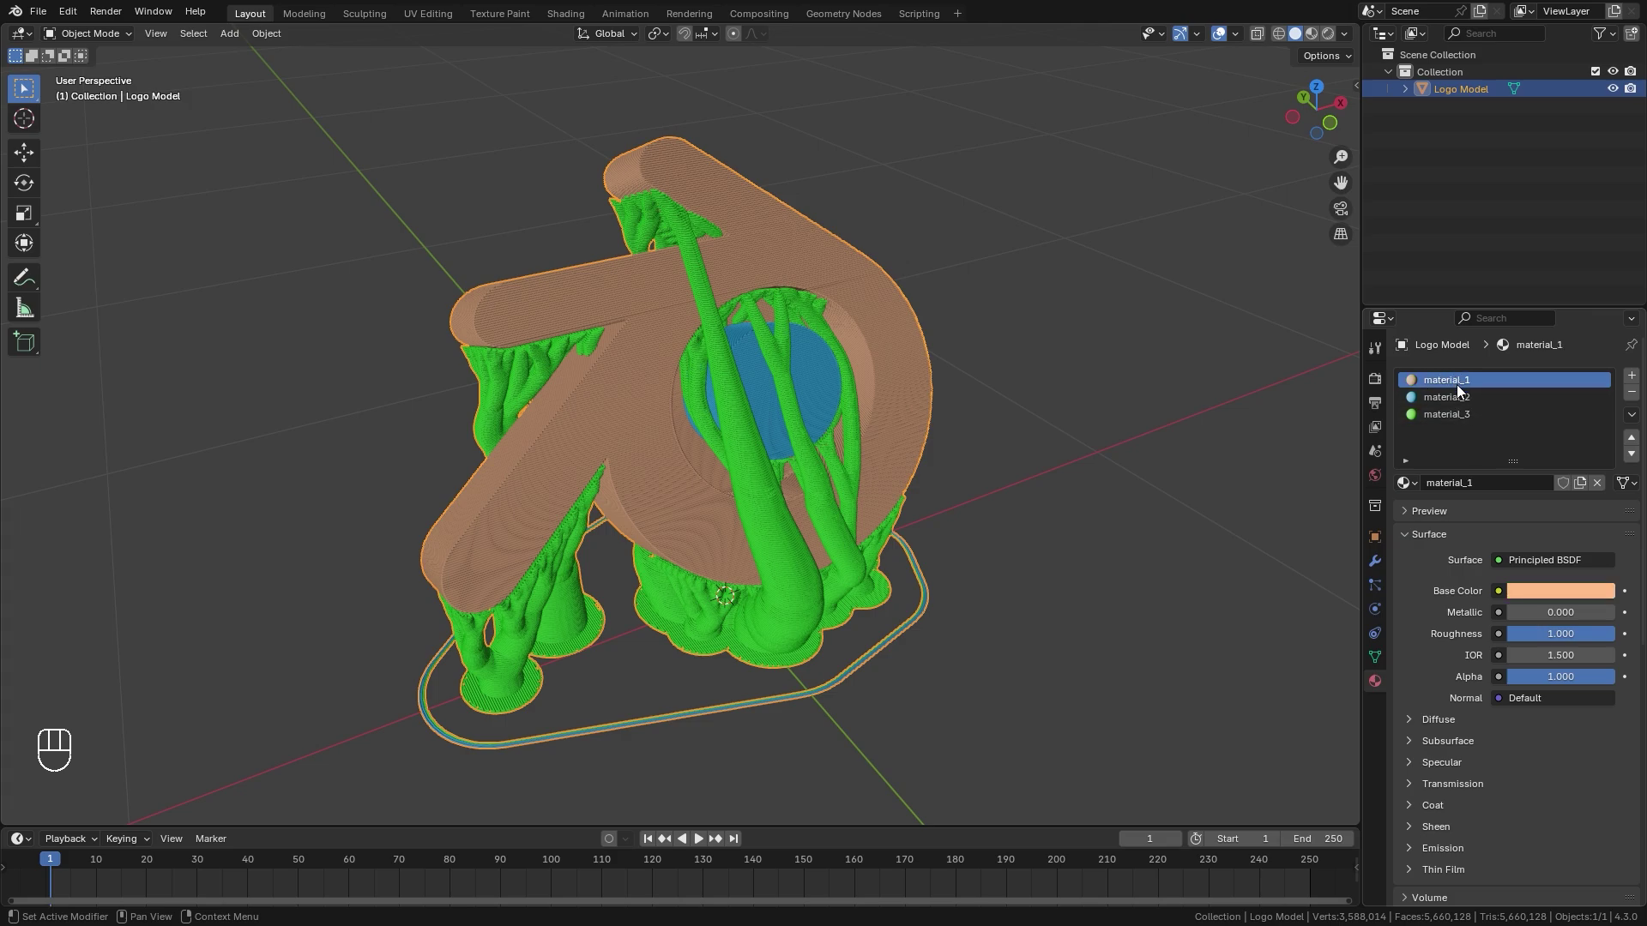
{"action": "left_click", "coordinate": [1559, 590]}
{"action": "left_click", "coordinate": [1546, 564]}
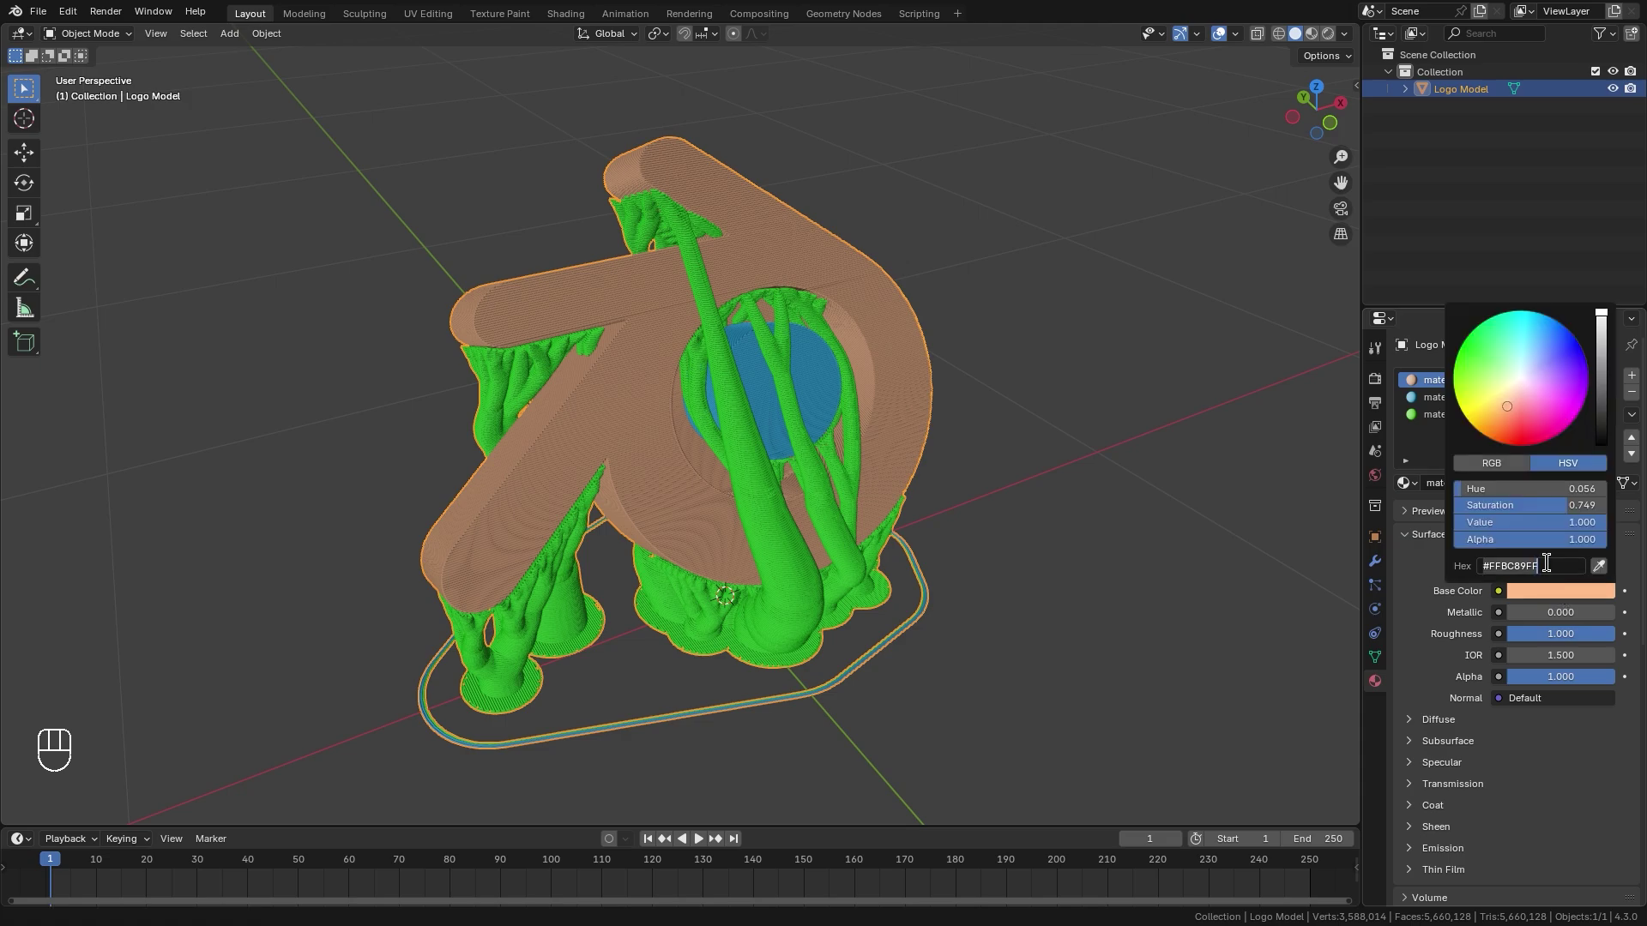
{"action": "type", "text": "e87d0d"}
{"action": "key", "text": "Return"}
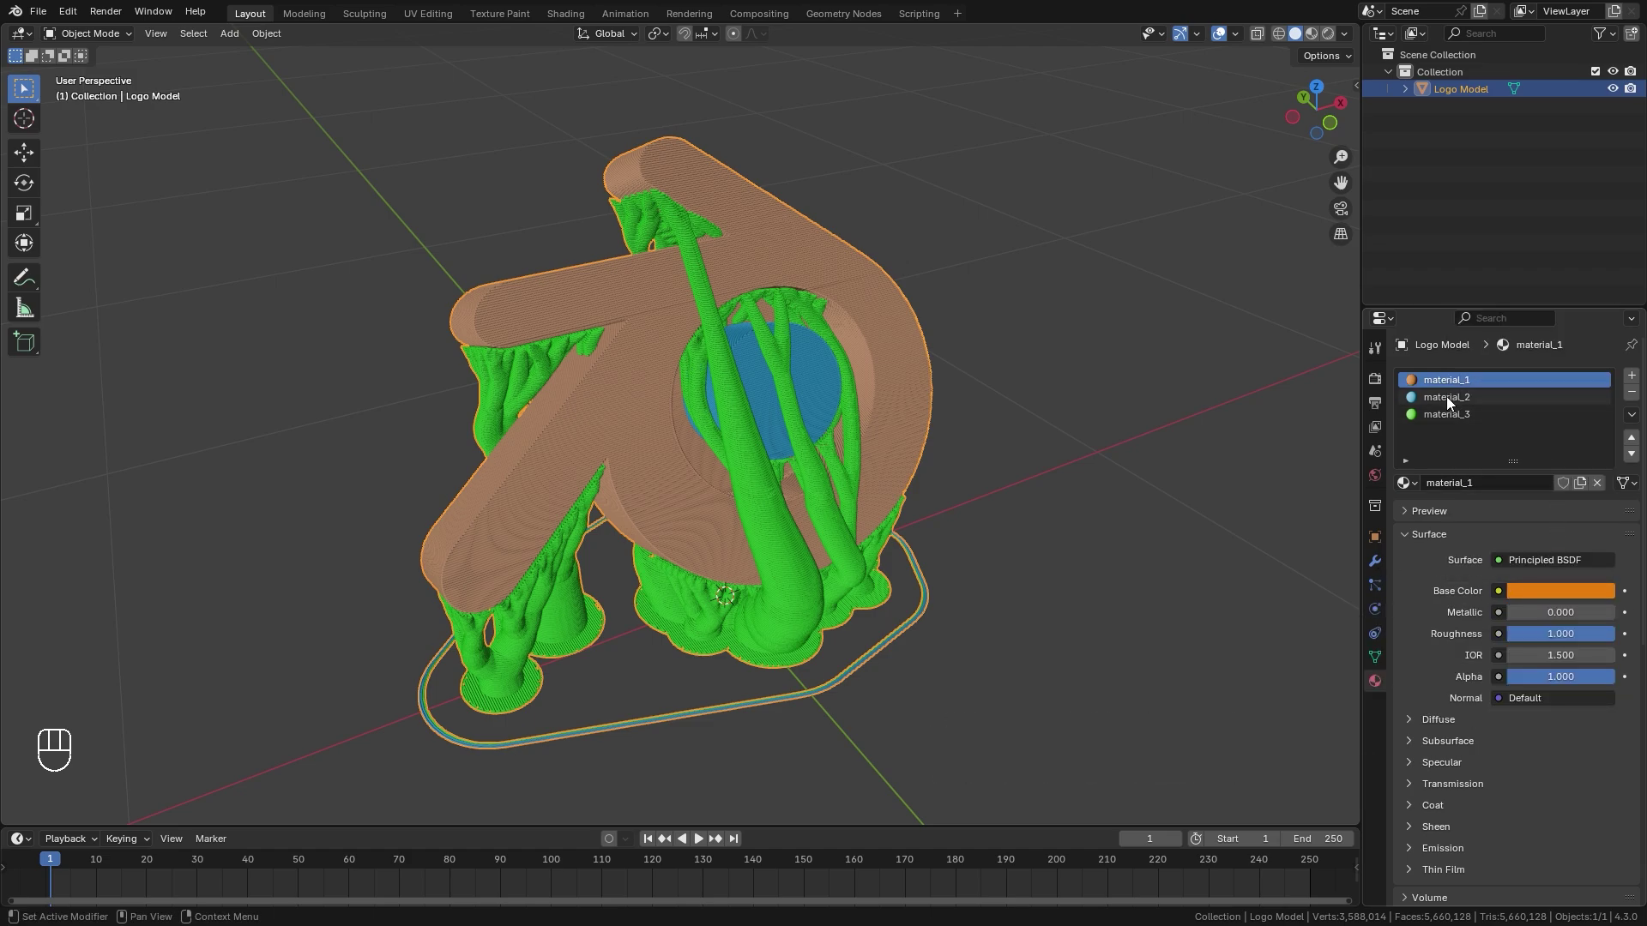
Set the base colour of material_2 to hex 265787
{"action": "left_click", "coordinate": [1447, 396]}
{"action": "left_click", "coordinate": [1529, 587]}
{"action": "left_click", "coordinate": [1551, 567]}
{"action": "type", "text": "265787"}
{"action": "key", "text": "Return"}
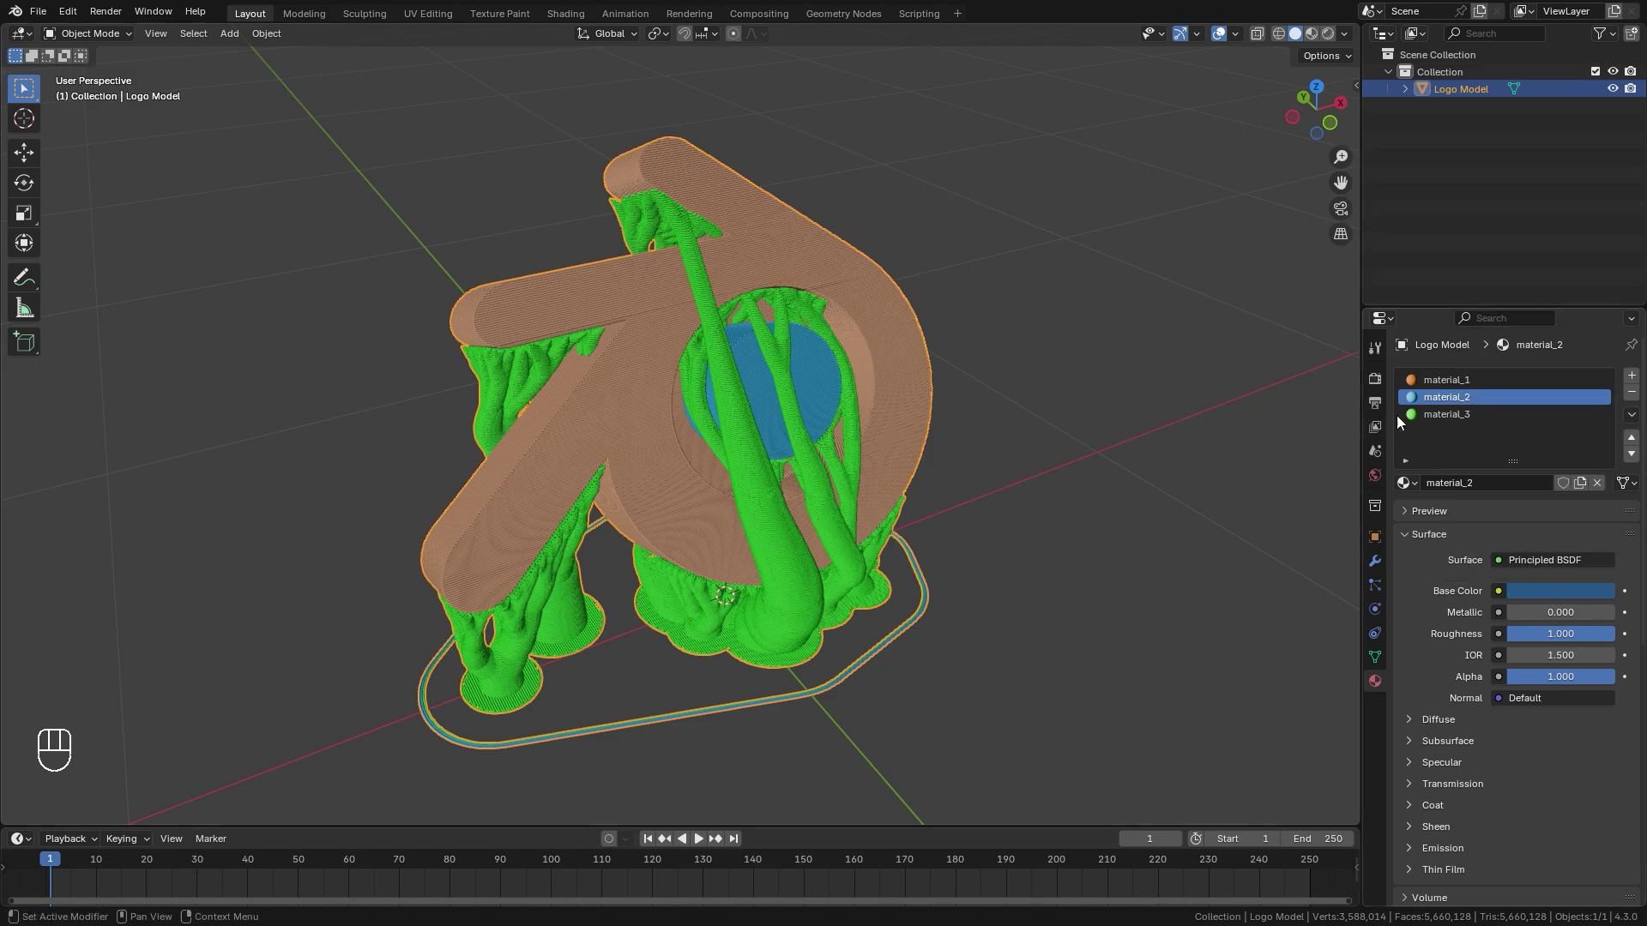
Change the base colour of material_3 to a lighter, less saturated green
{"action": "left_click", "coordinate": [1441, 413]}
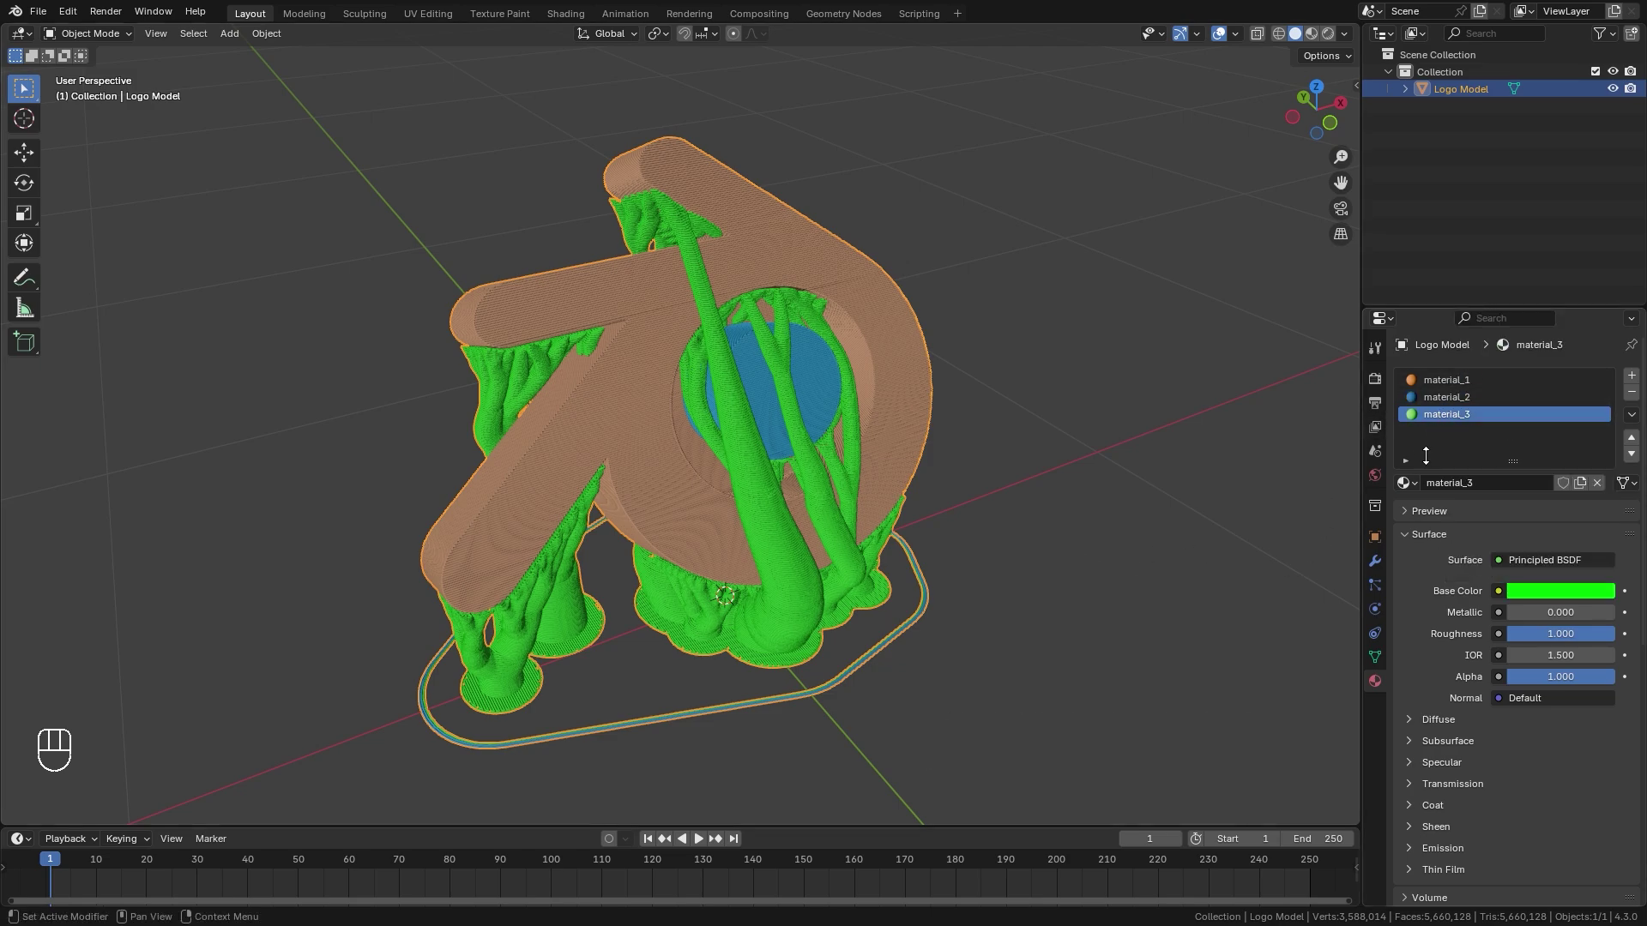
{"action": "left_click", "coordinate": [1544, 590]}
{"action": "left_click_drag", "start_coordinate": [1463, 345], "coordinate": [1482, 359]}
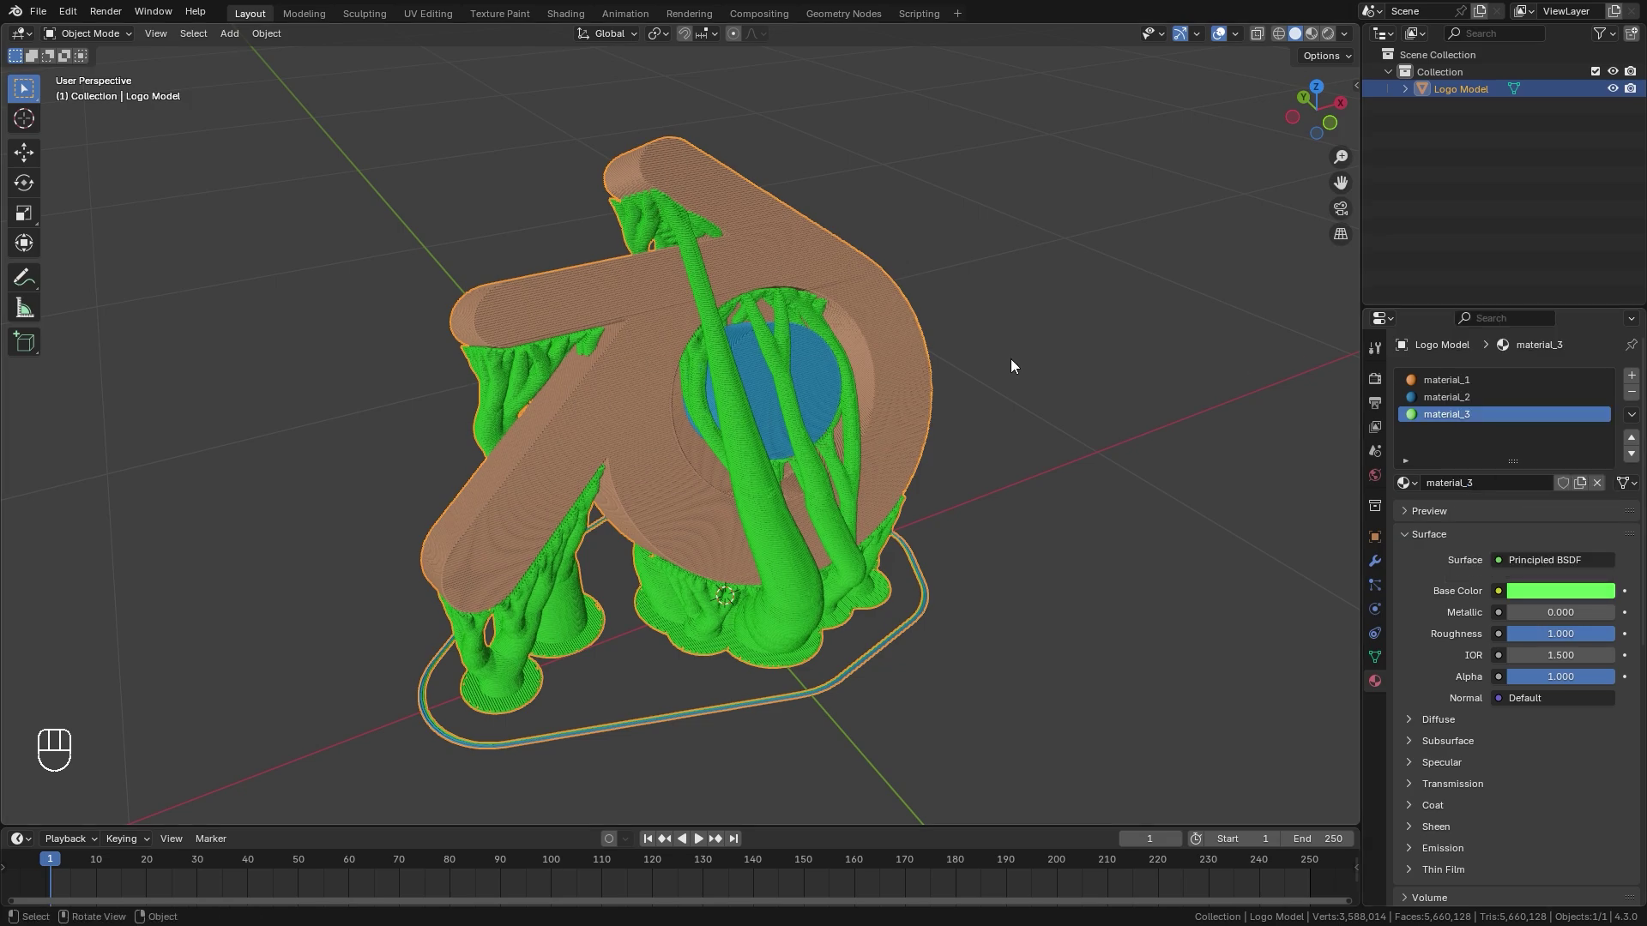
{"action": "mouse_move", "coordinate": [851, 441]}
{"action": "middle_mouse_down"}
{"action": "mouse_move", "coordinate": [689, 421]}
{"action": "mouse_move", "coordinate": [862, 436]}
{"action": "middle_mouse_up"}
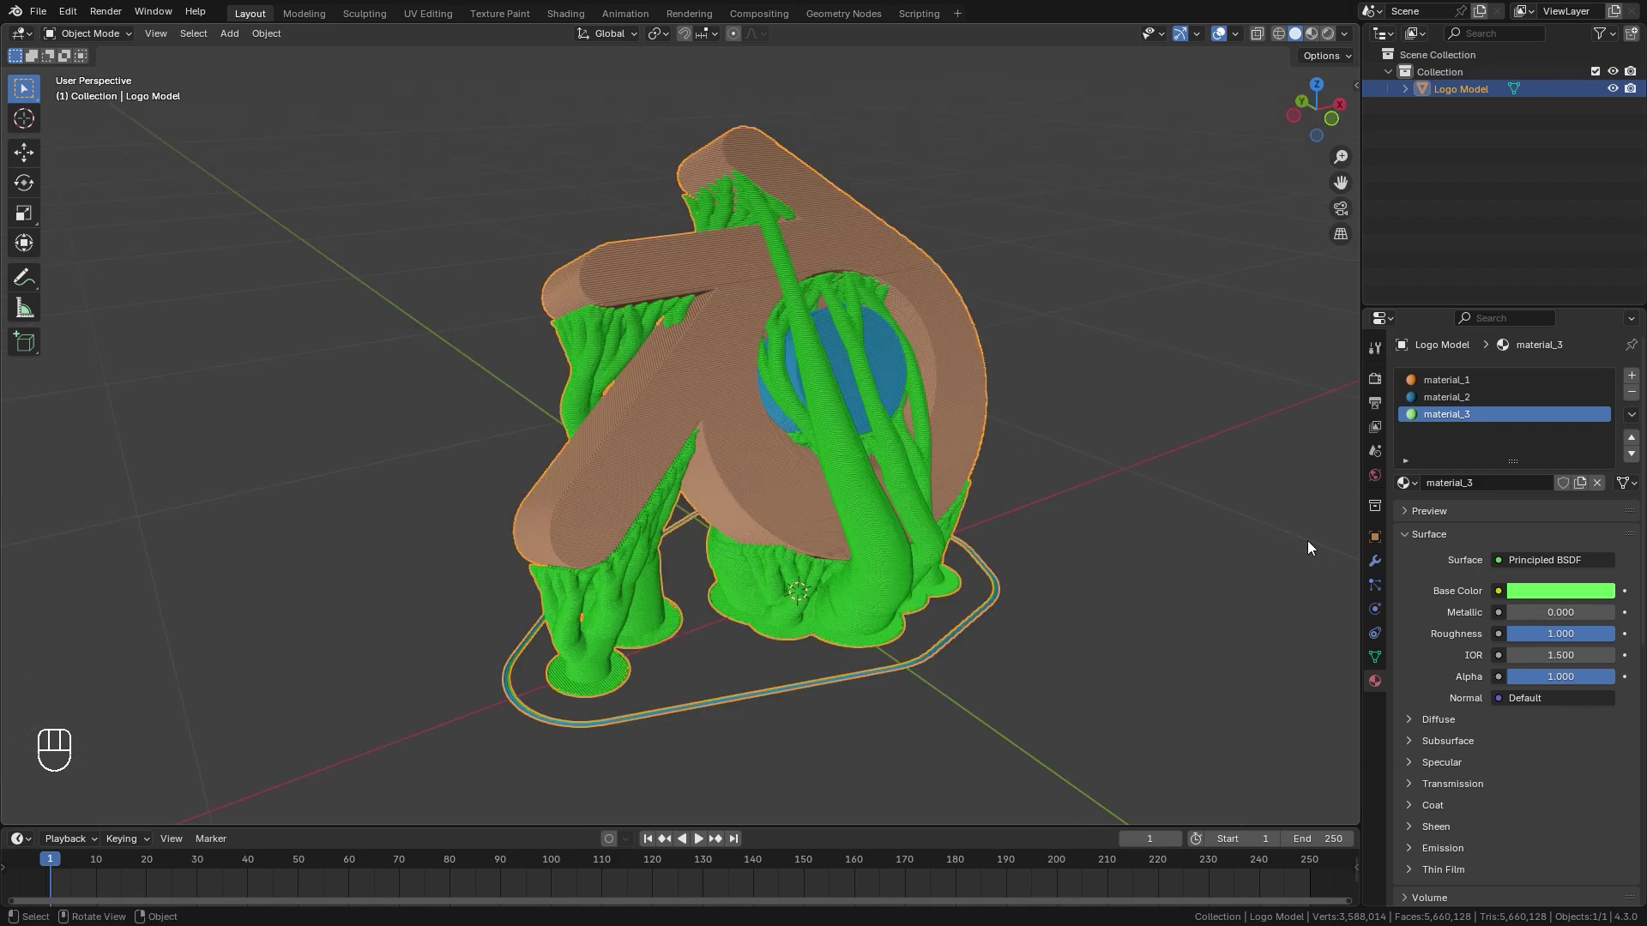
Add a Build modifier to the logo model and play the timeline to preview its layer-by-layer build-up
{"action": "left_click", "coordinate": [1375, 561]}
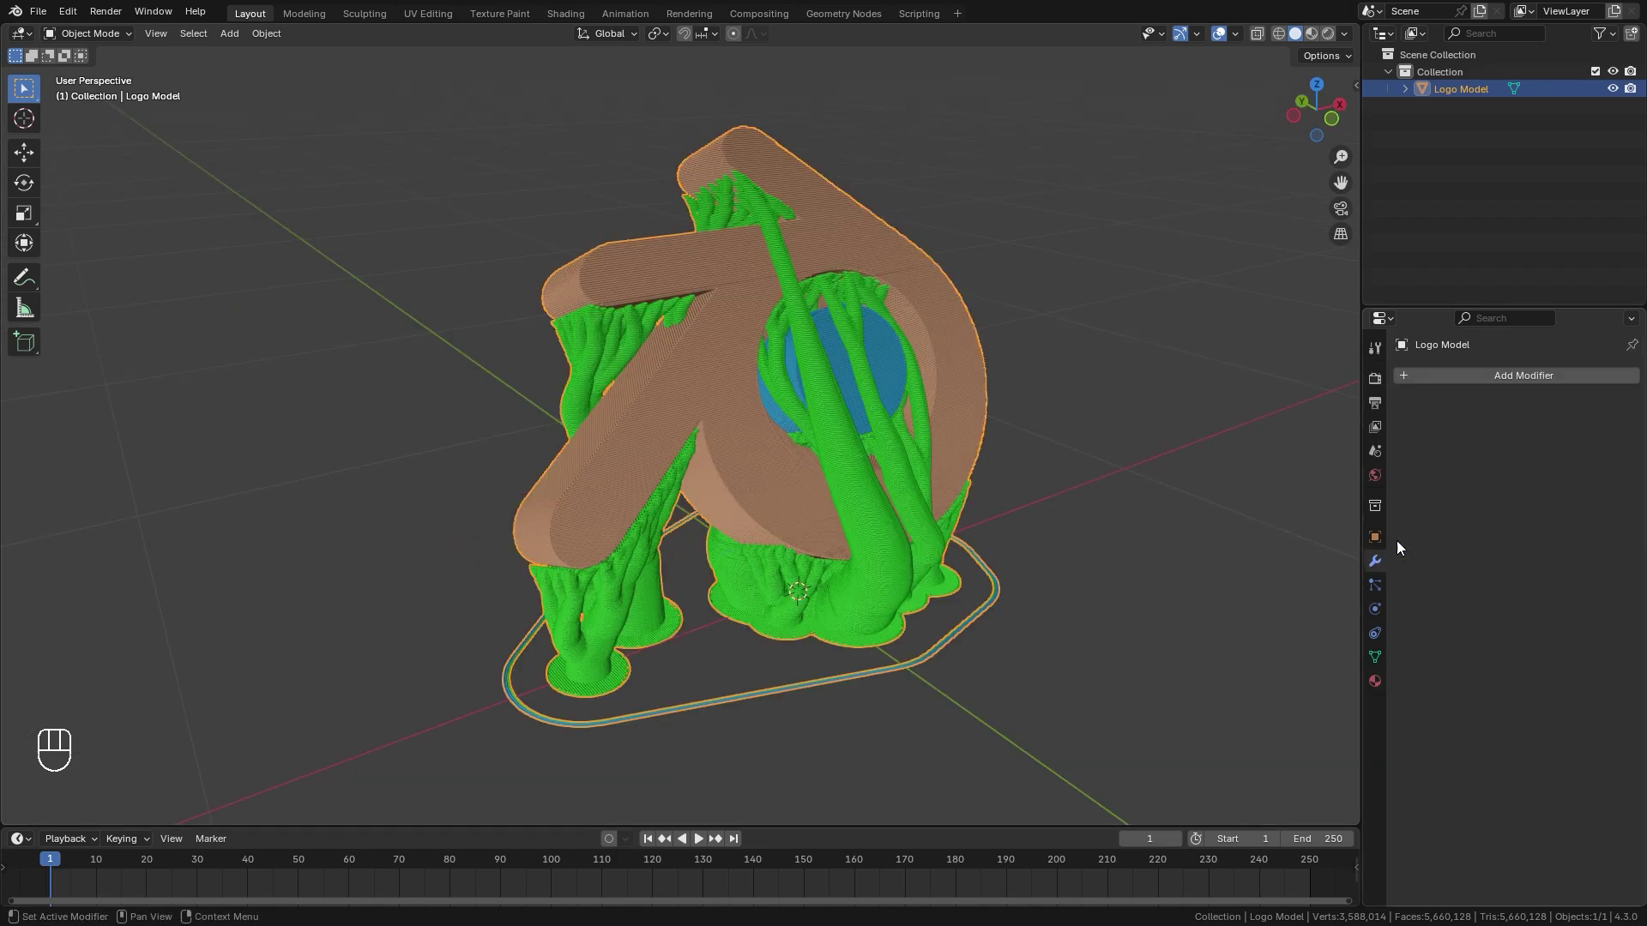
{"action": "left_click", "coordinate": [1520, 376]}
{"action": "mouse_move", "coordinate": [1521, 376]}
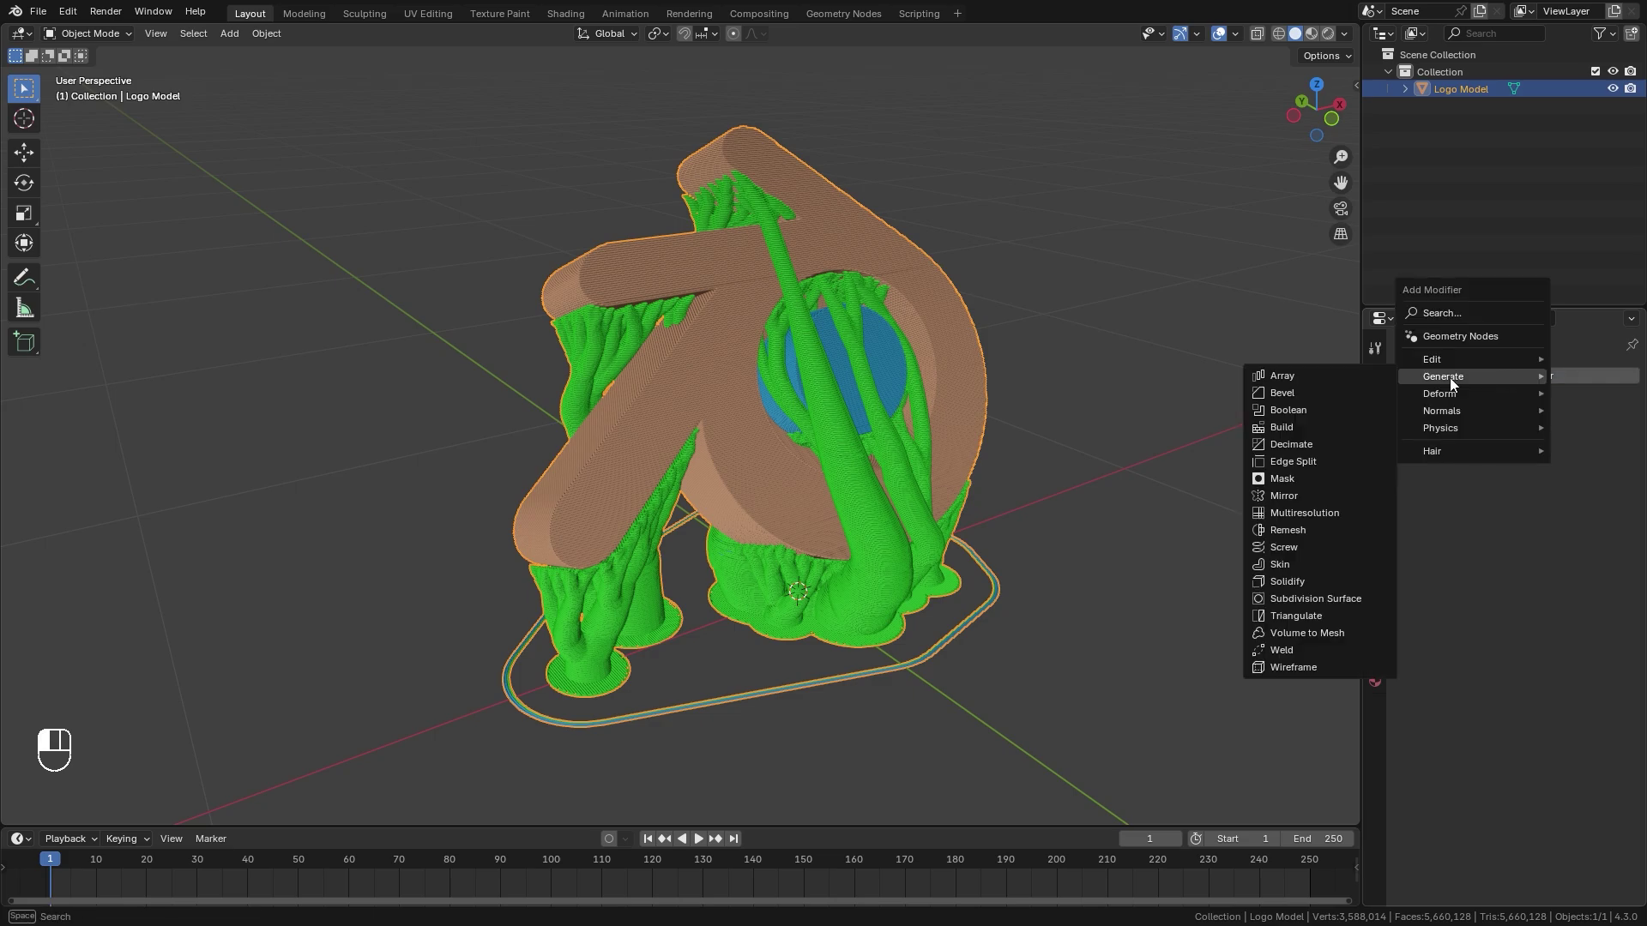
{"action": "left_click", "coordinate": [1282, 427]}
{"action": "middle_click_drag", "start_coordinate": [1227, 445], "coordinate": [860, 511]}
{"action": "key", "text": "space"}
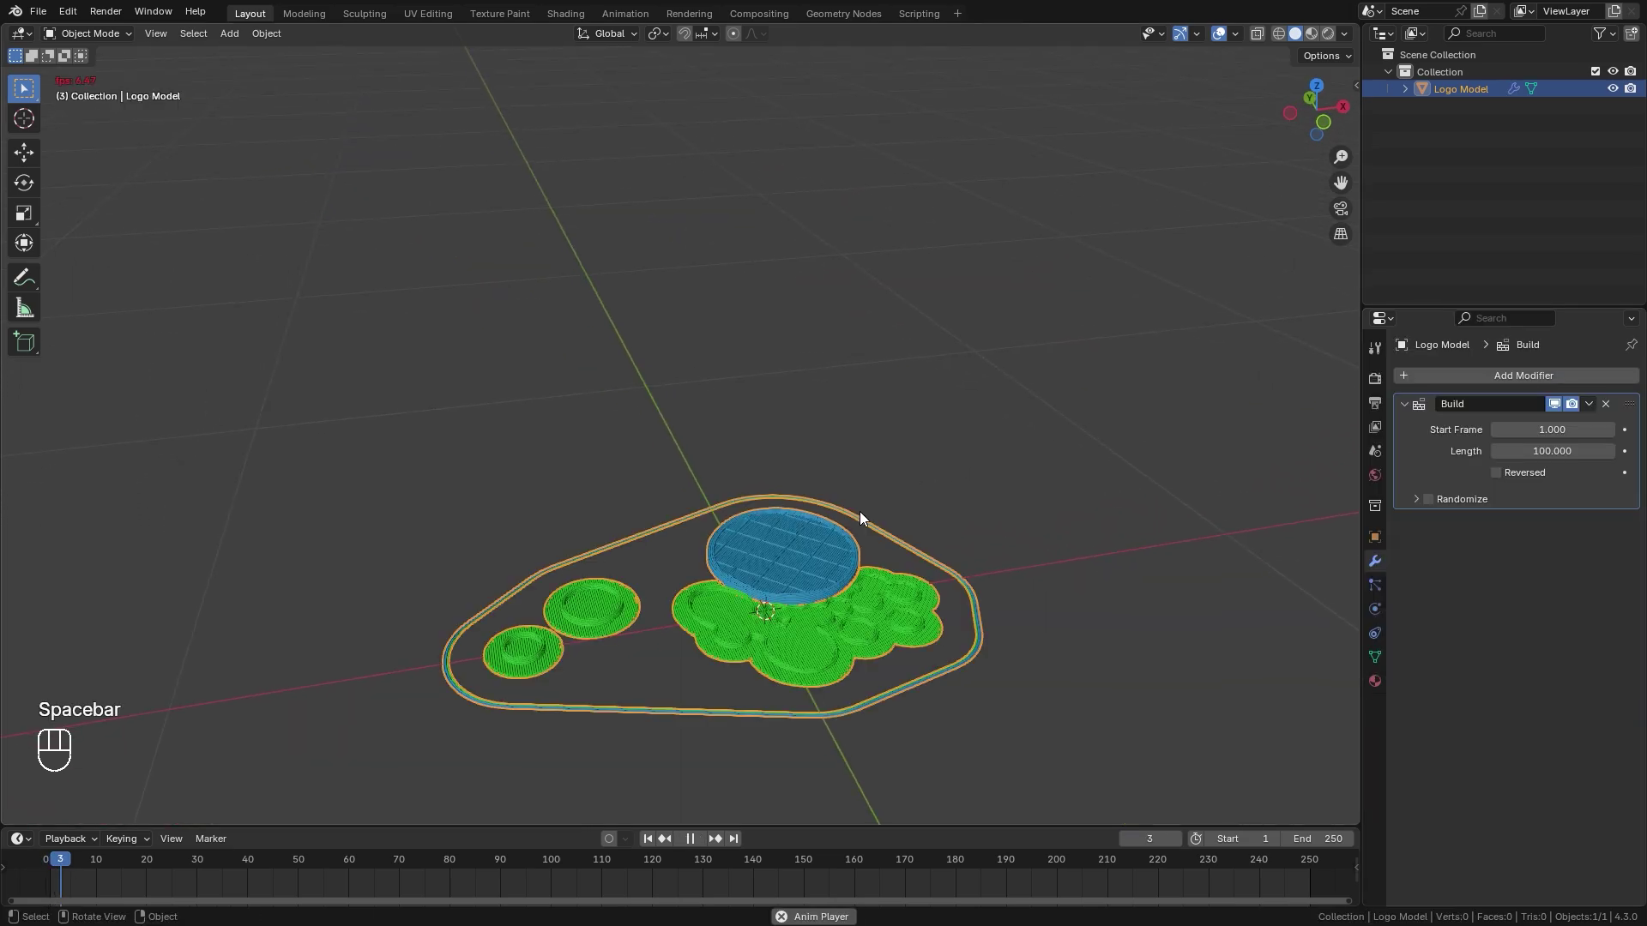
{"action": "key", "text": "space"}
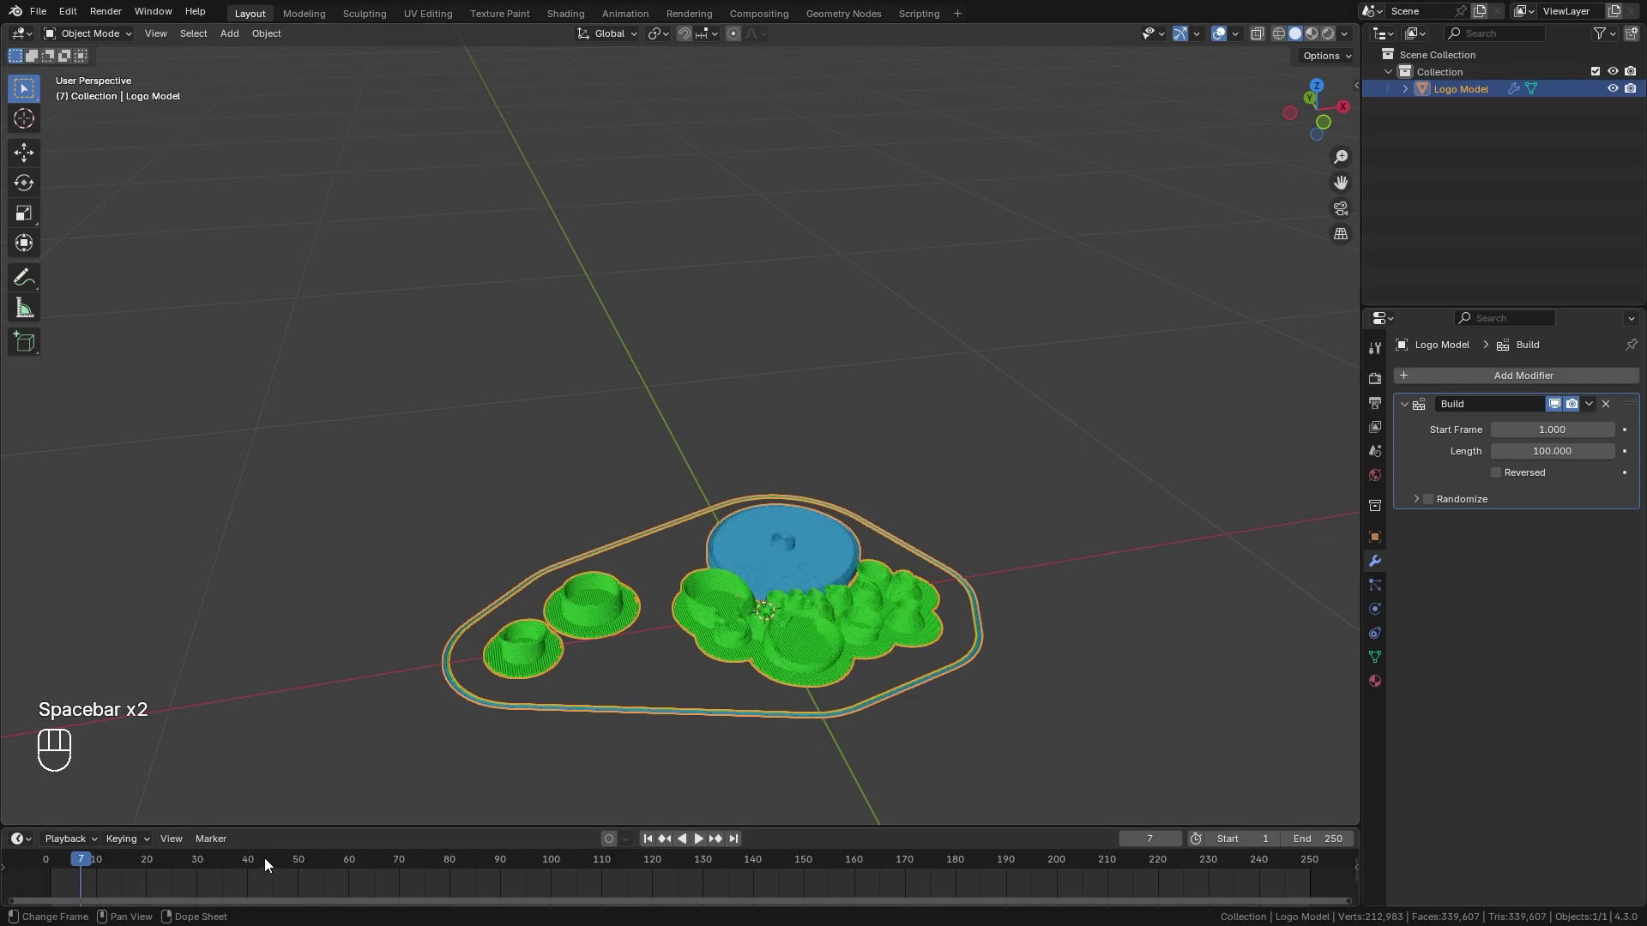
{"action": "key", "text": "space"}
{"action": "key", "text": "space"}
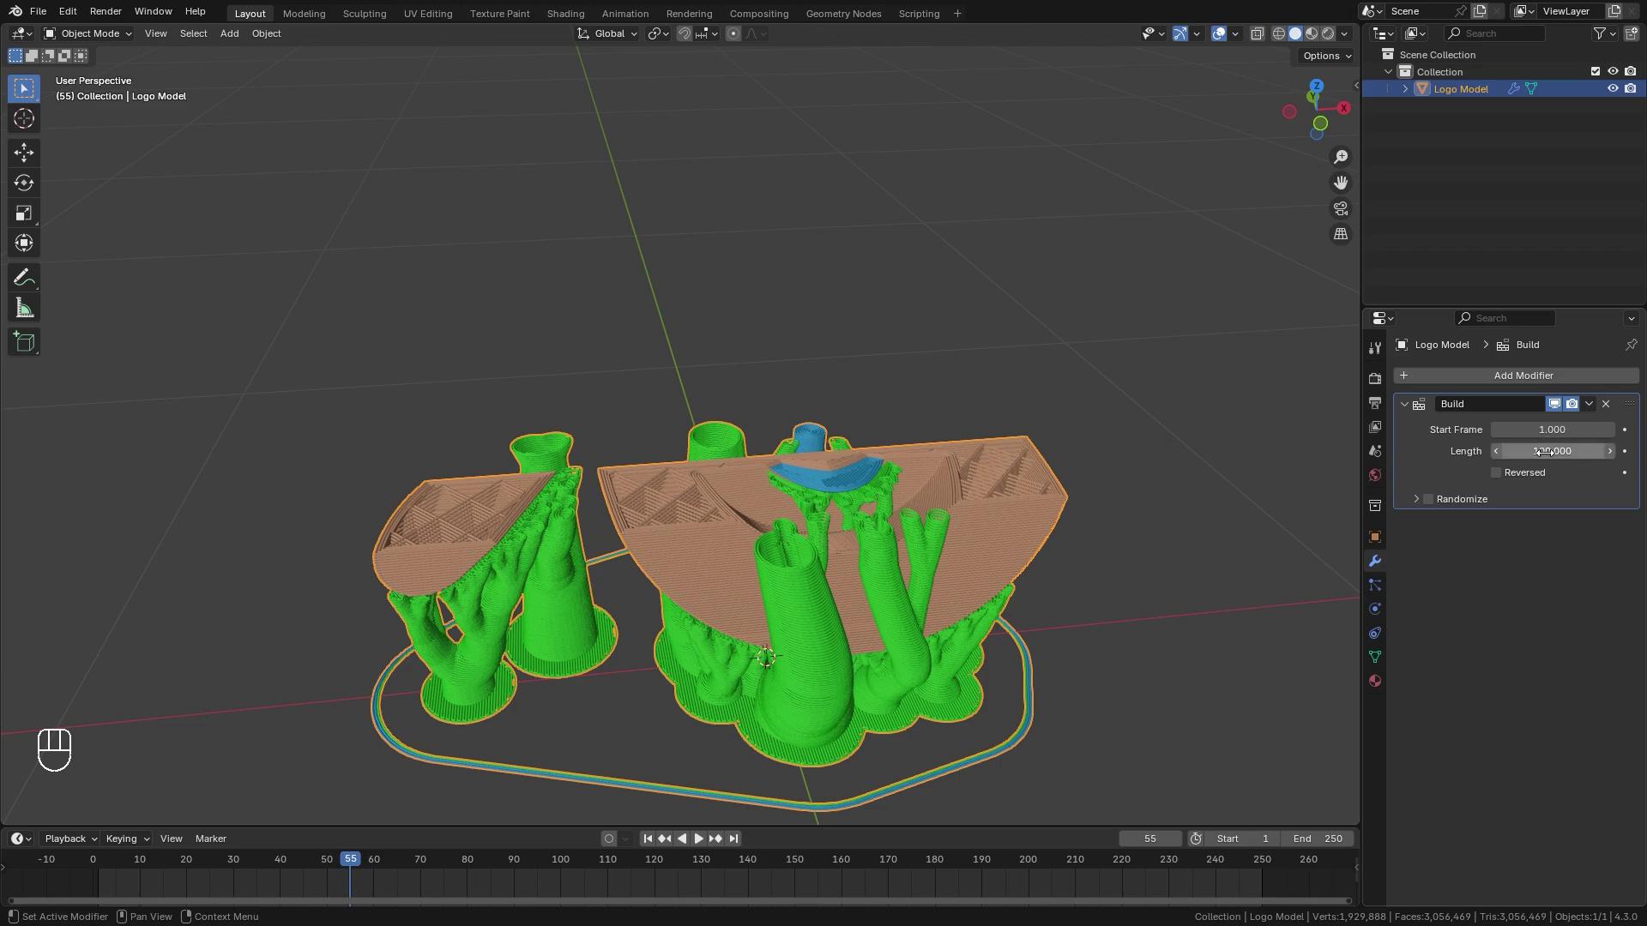
Set the Build modifier's length to 250 frames
{"action": "left_click", "coordinate": [1538, 452]}
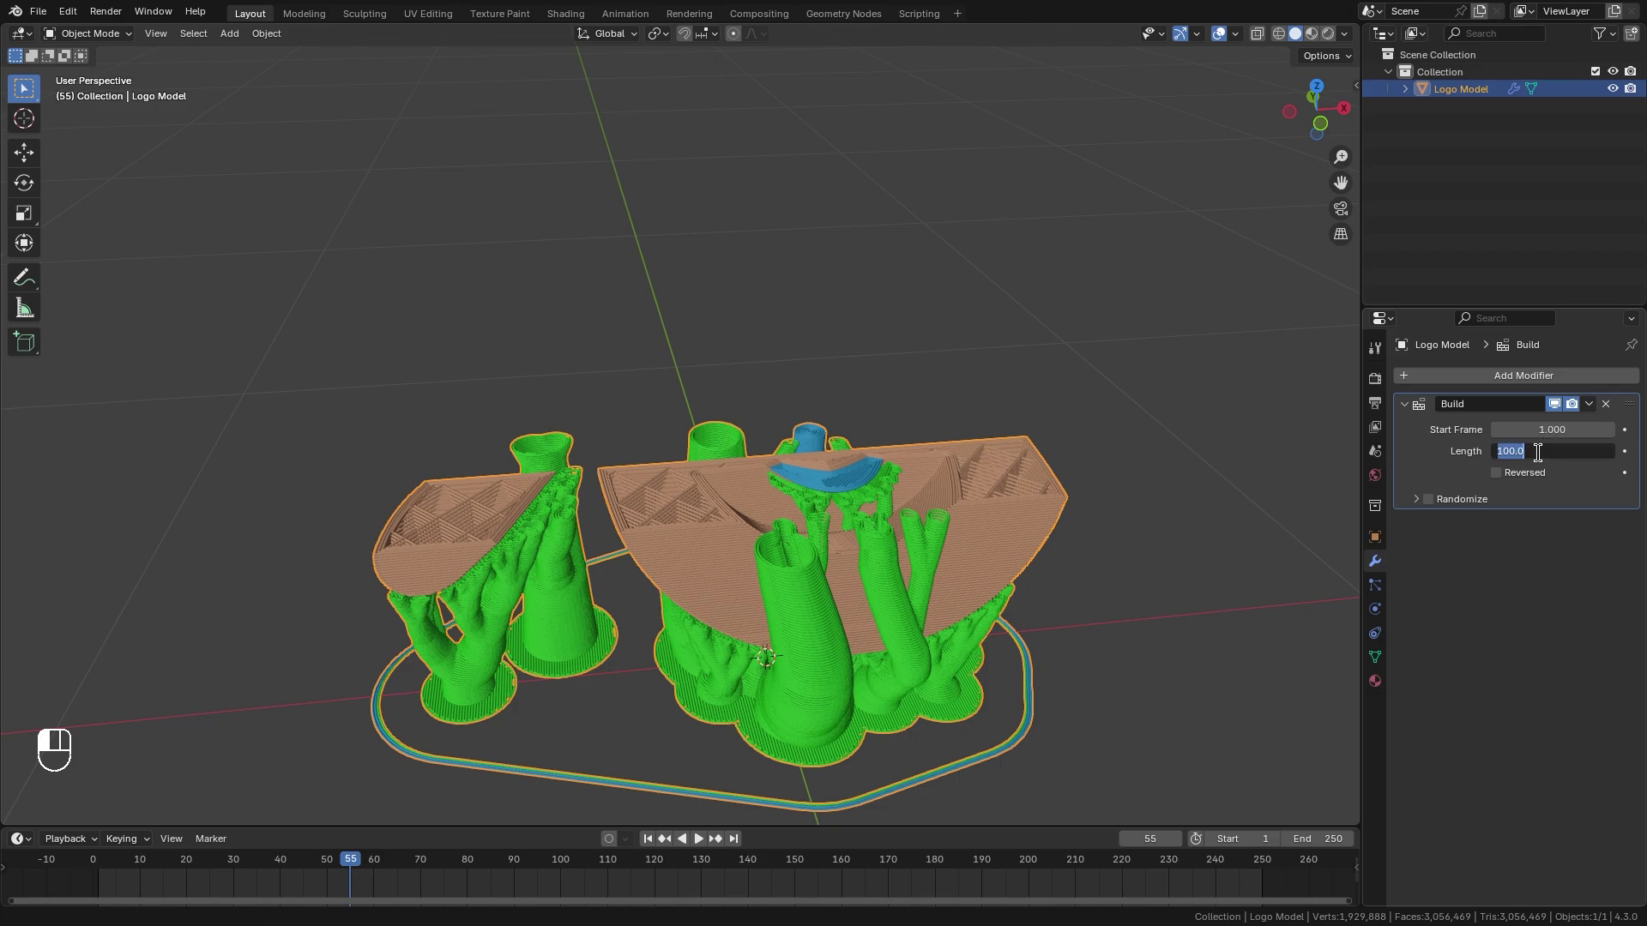
{"action": "type", "text": "250"}
{"action": "key", "text": "Return"}
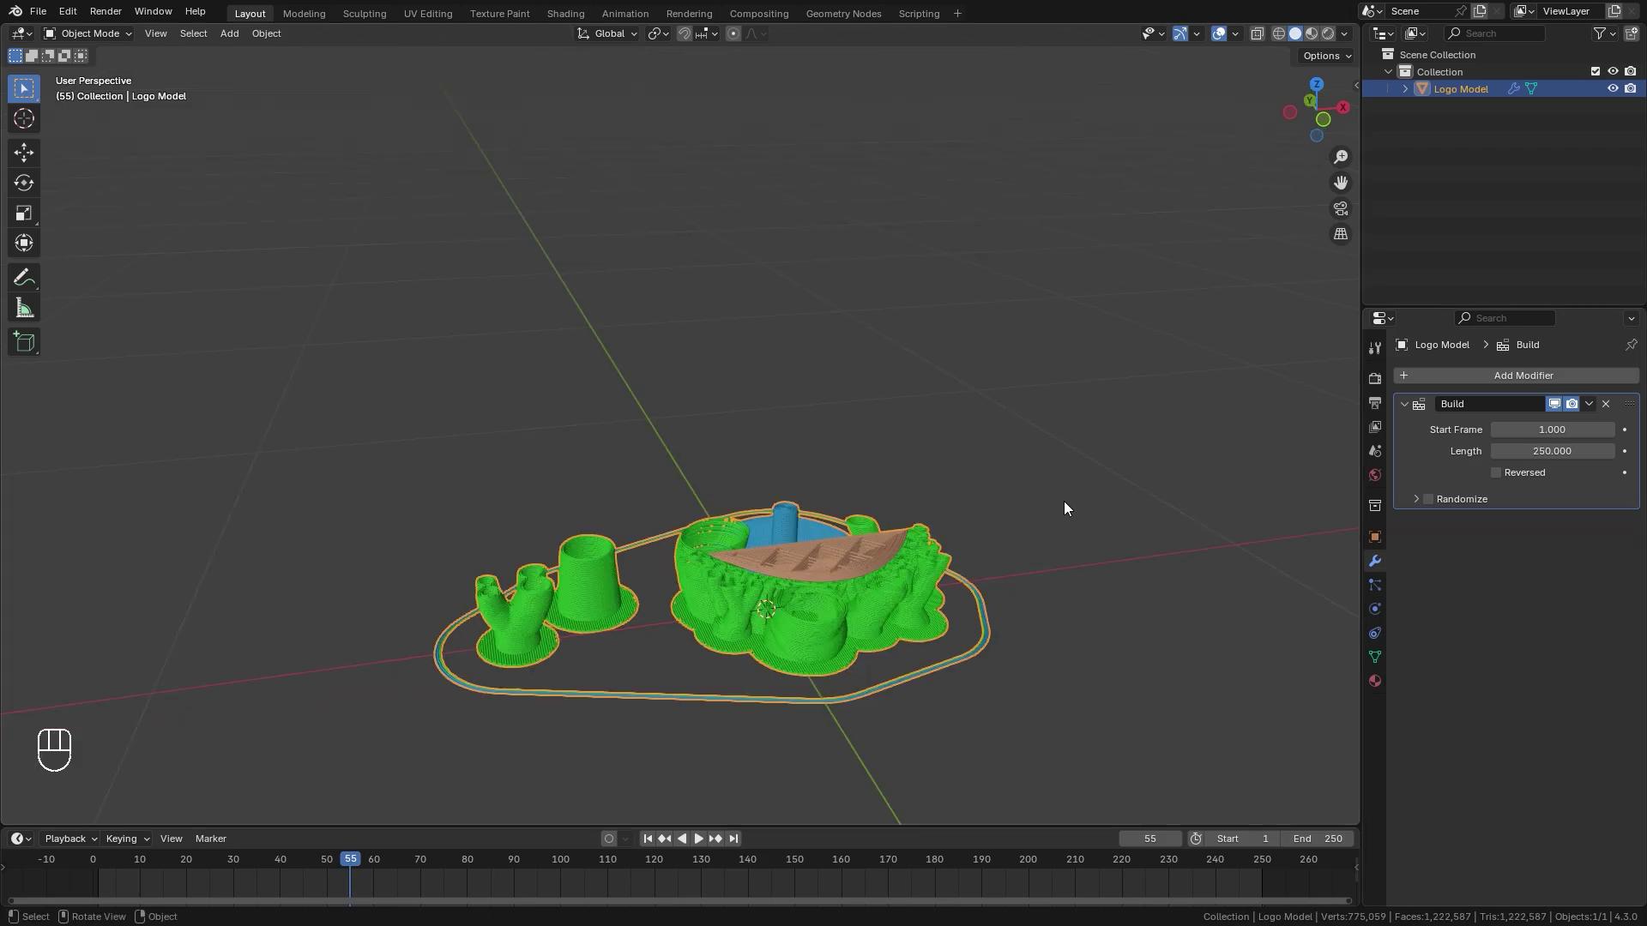
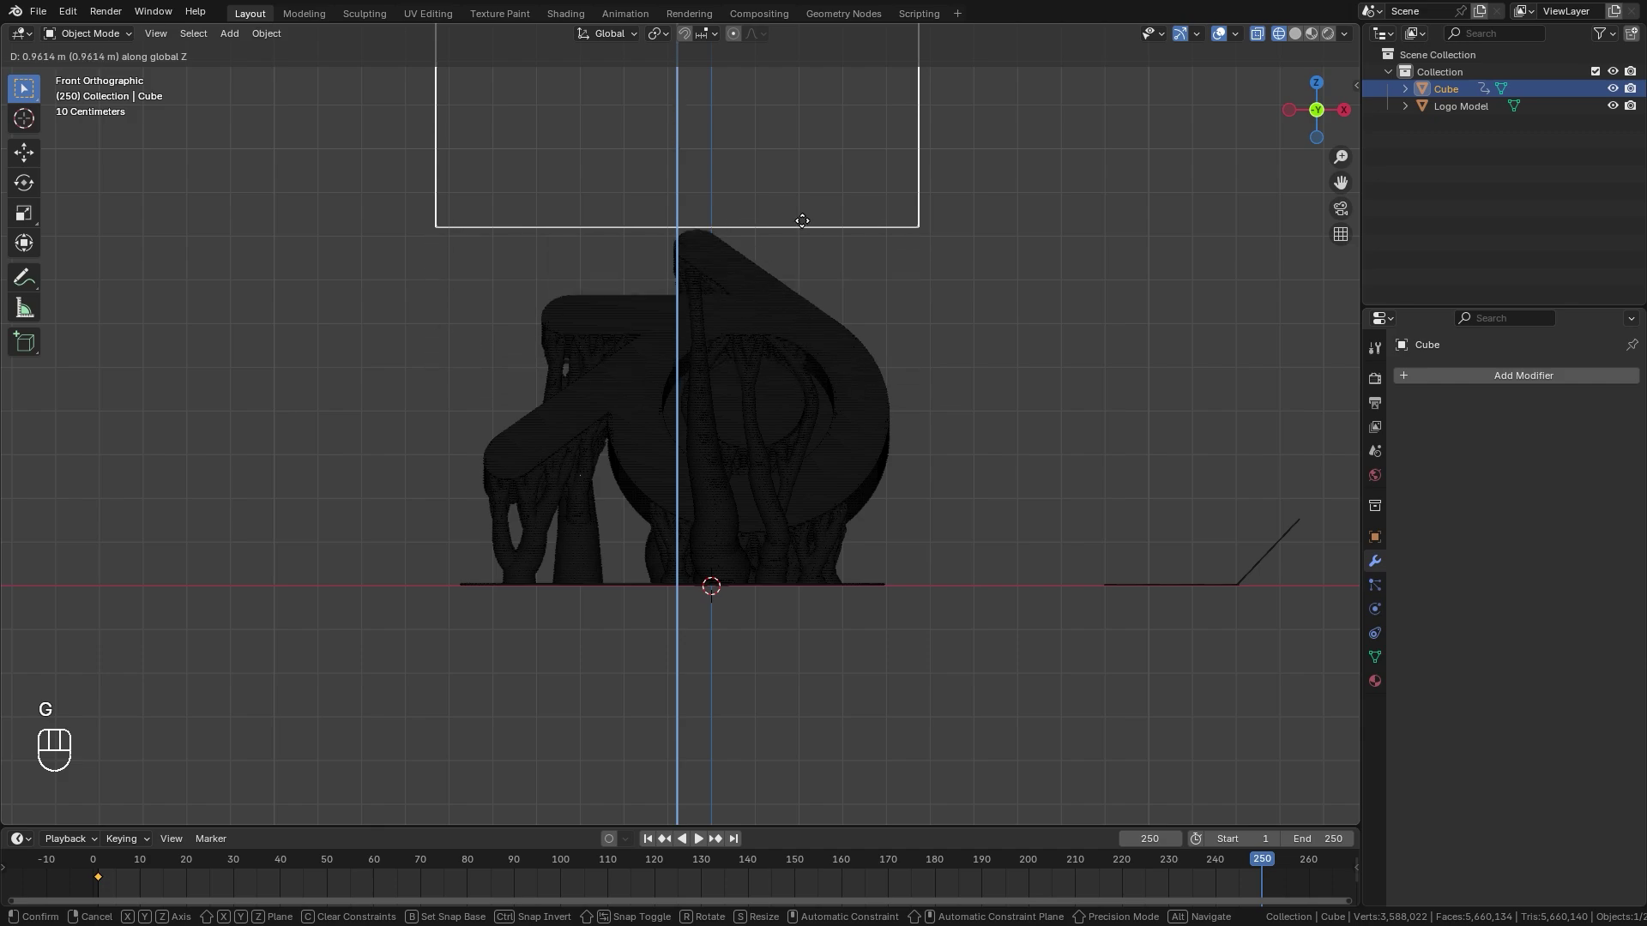
Raise the cube along Z until it clears the top of the logo and insert a Location keyframe at frame 250
{"action": "left_click", "coordinate": [806, 204]}
{"action": "key", "text": "k"}
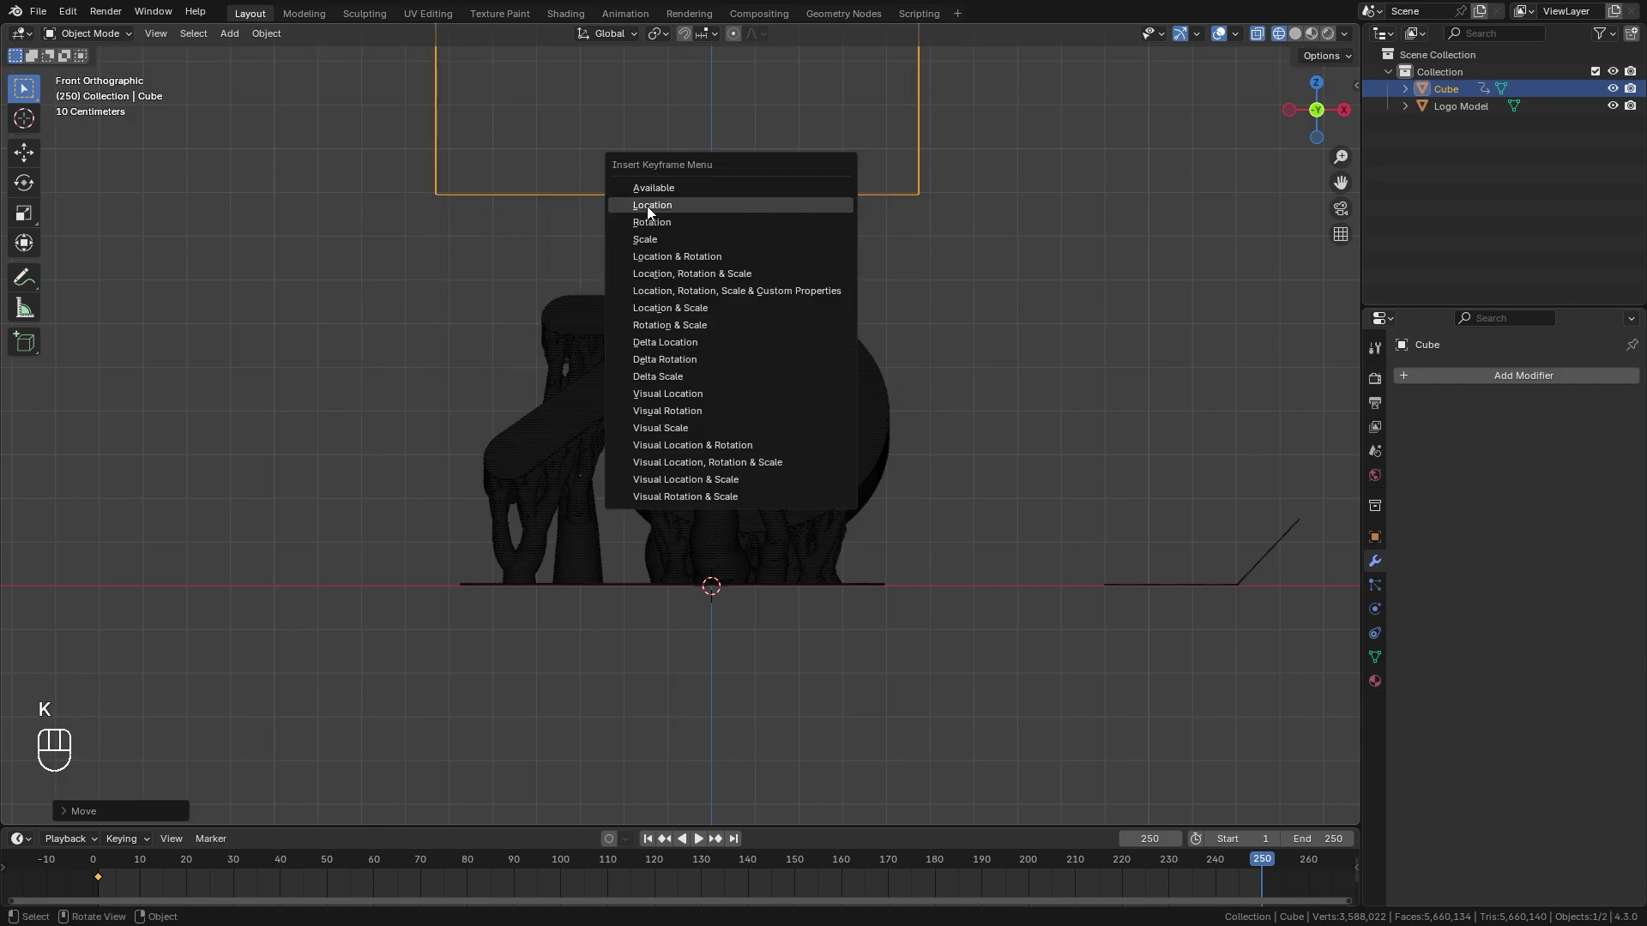
{"action": "left_click", "coordinate": [646, 206]}
{"action": "middle_click_drag", "start_coordinate": [787, 266], "coordinate": [790, 383], "text": "shift"}
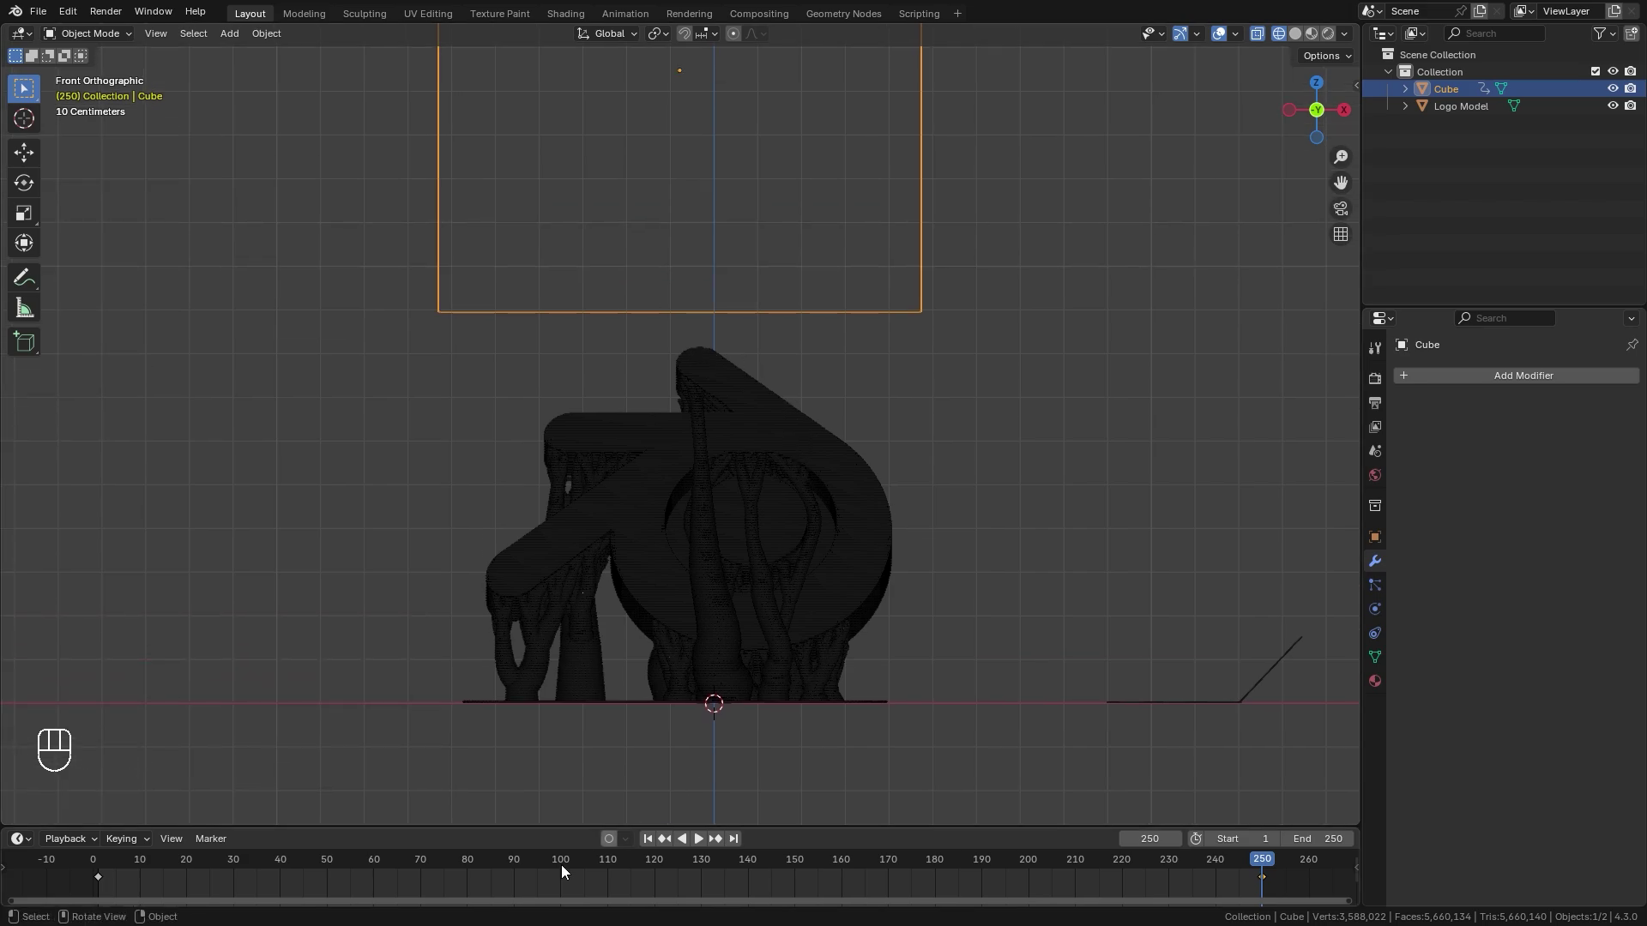
Play and scrub through the timeline to examine the cube's upward motion between its keyframes
{"action": "key", "text": "space"}
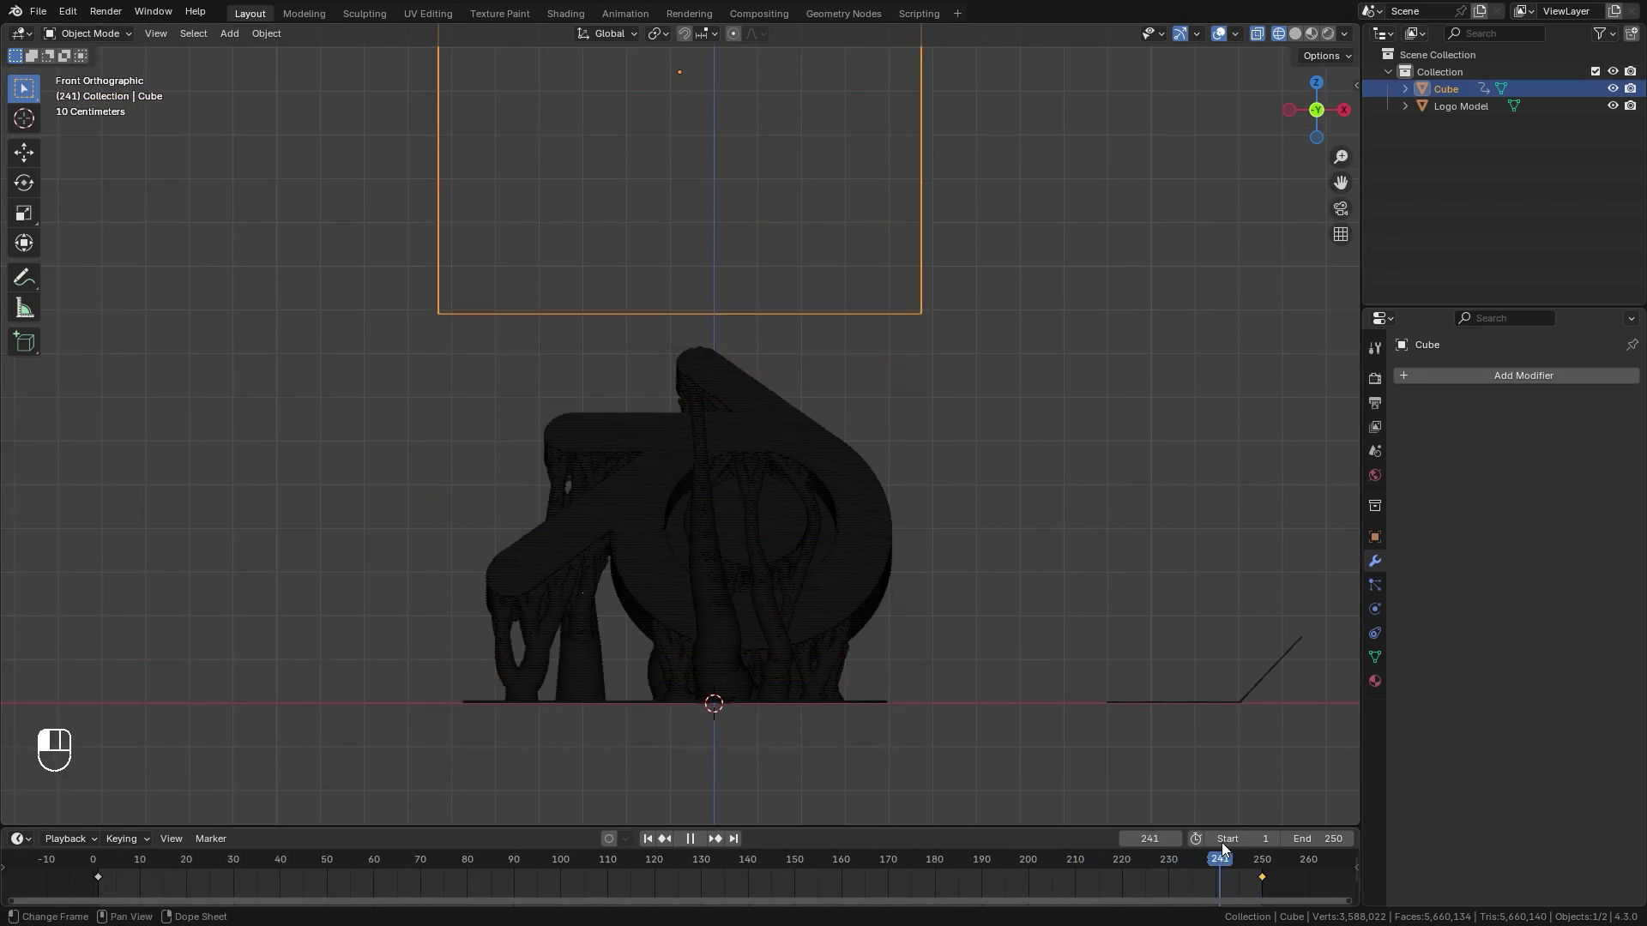
{"action": "left_click_drag", "start_coordinate": [117, 863], "coordinate": [1180, 869]}
{"action": "key", "text": "Escape"}
Set the interpolation of the cube's location keyframes to Linear and scrub the early frames to check it
{"action": "left_click_drag", "start_coordinate": [1292, 888], "coordinate": [60, 864]}
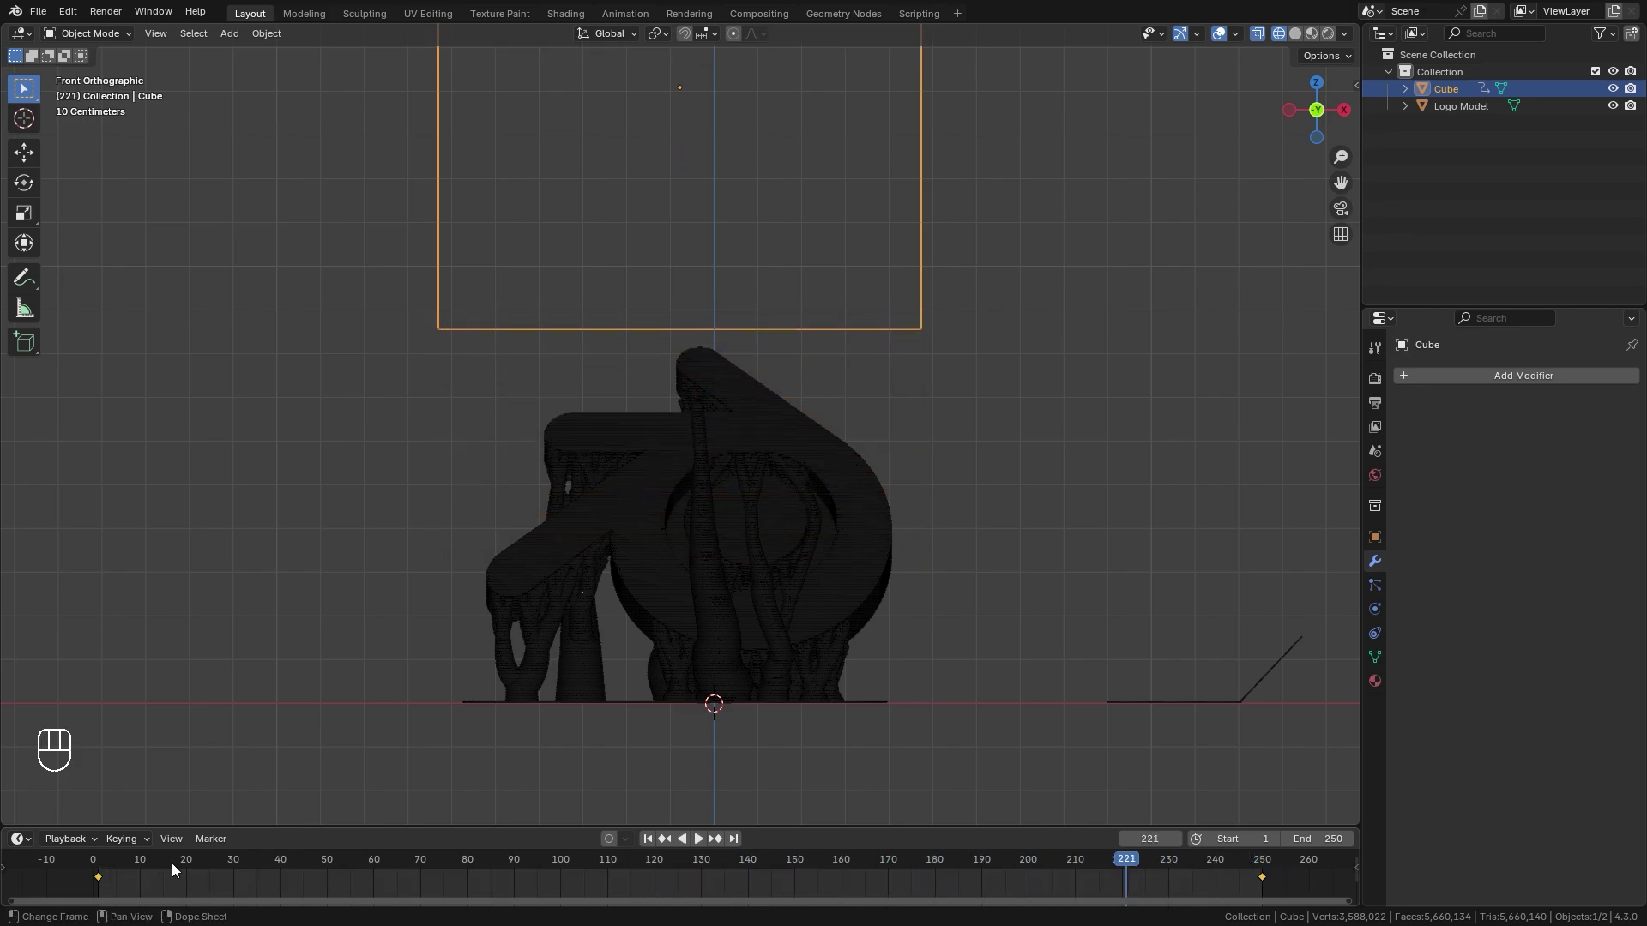
{"action": "key", "text": "t"}
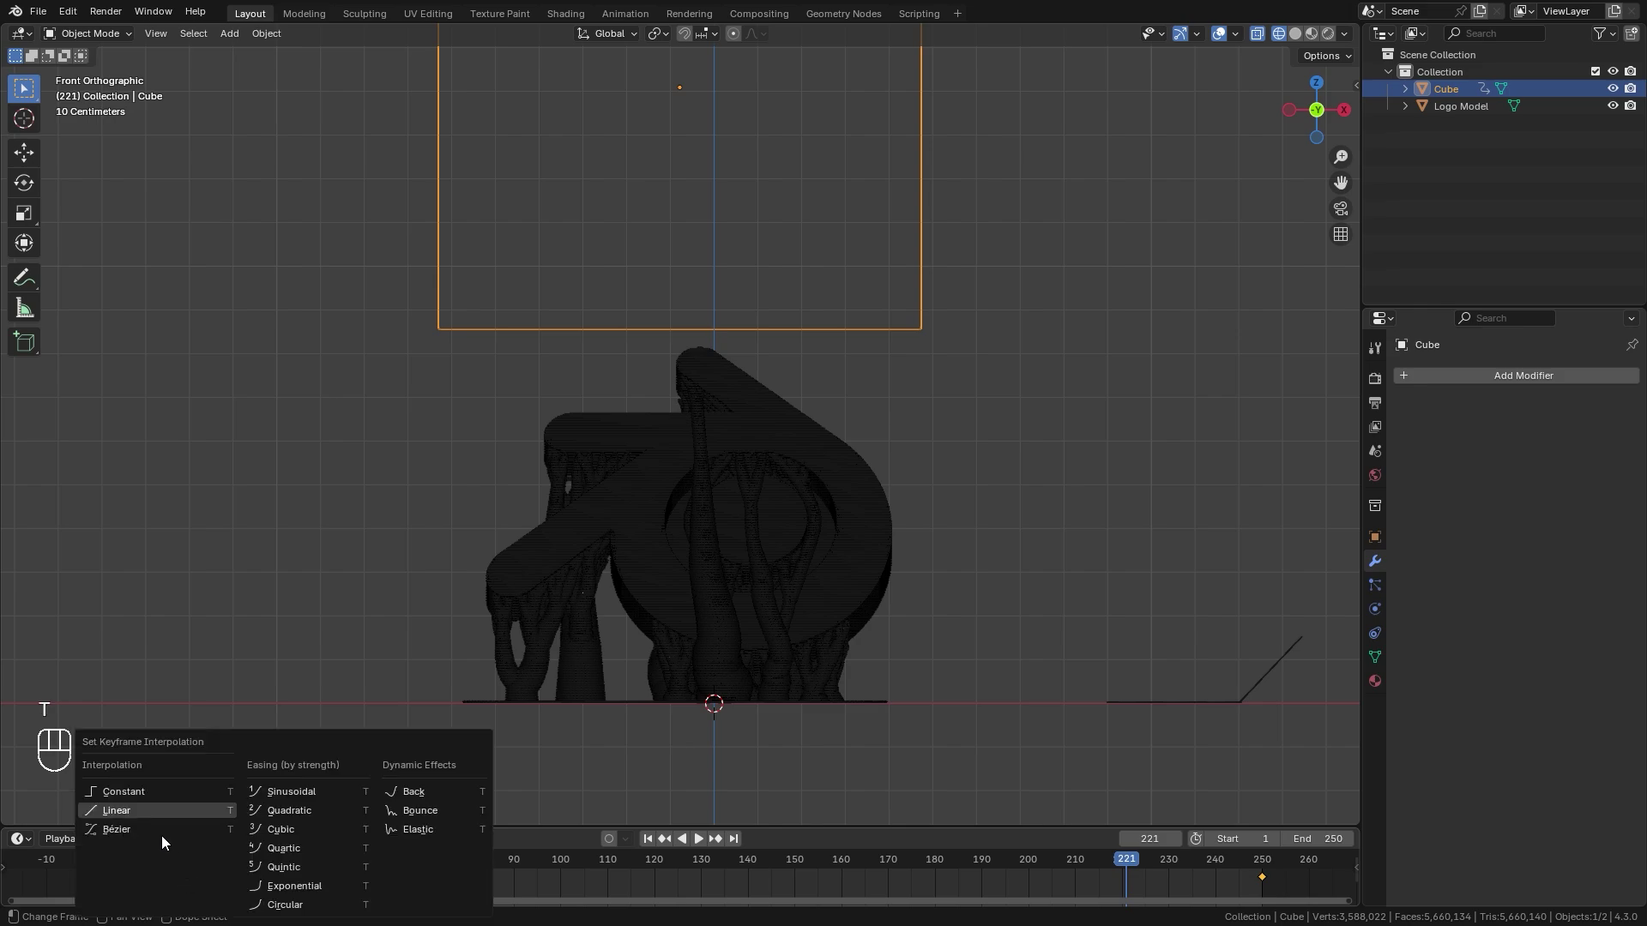
{"action": "left_click", "coordinate": [114, 811]}
{"action": "left_click_drag", "start_coordinate": [141, 863], "coordinate": [186, 847]}
Add a Boolean modifier to the logo model
{"action": "left_click", "coordinate": [784, 573]}
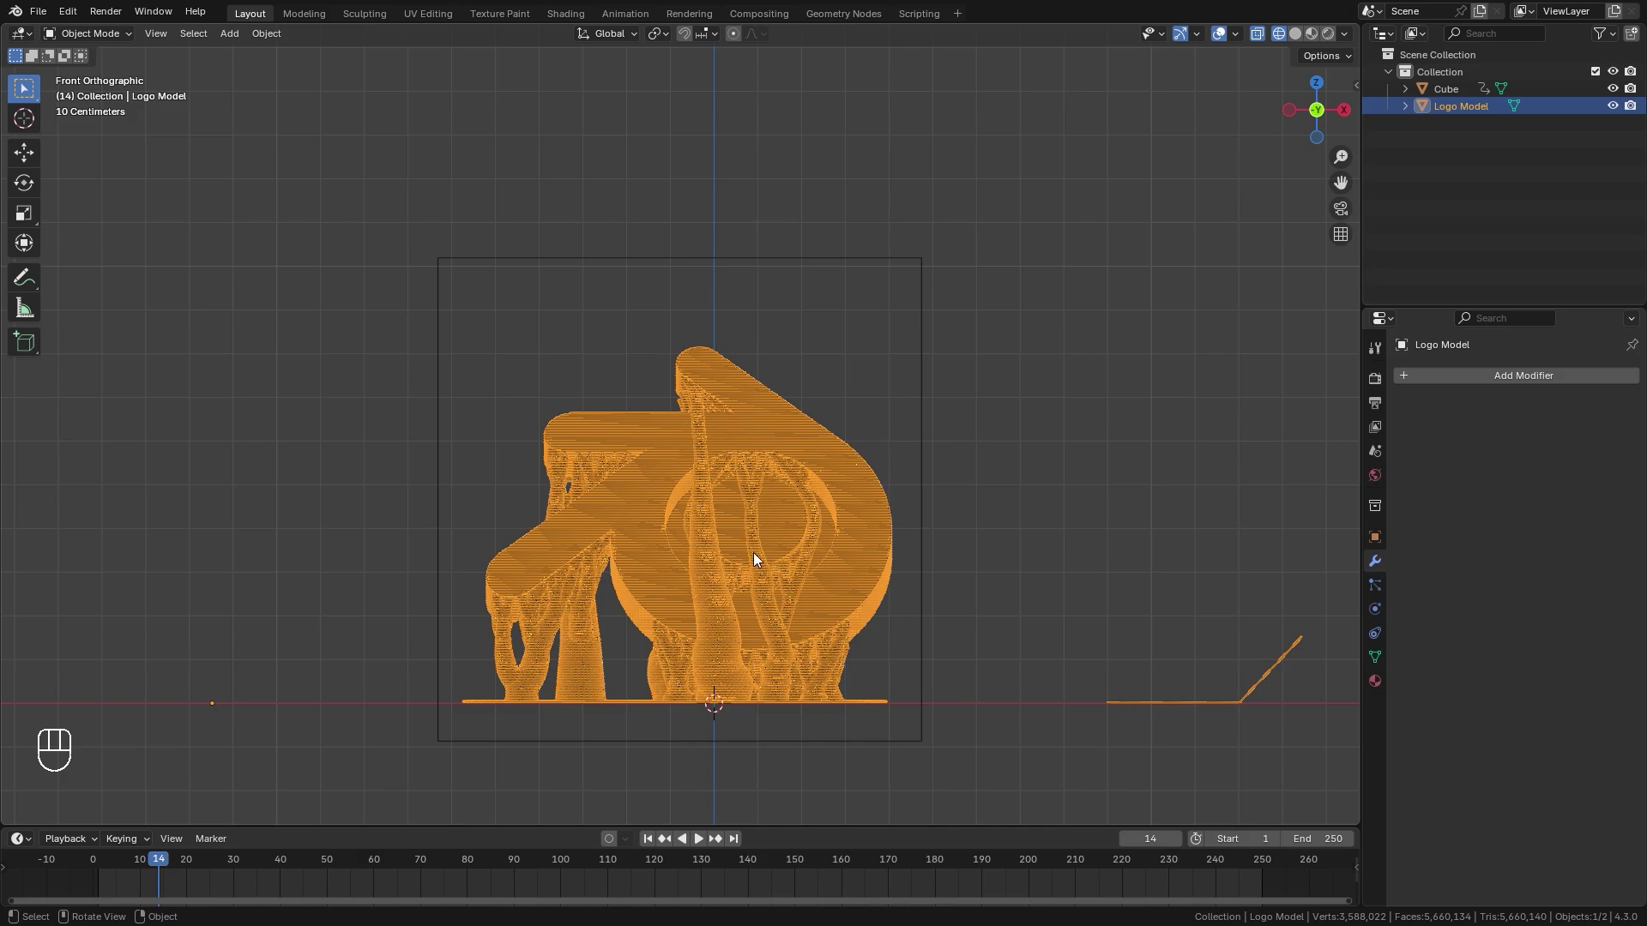
{"action": "left_click", "coordinate": [1520, 375]}
{"action": "mouse_move", "coordinate": [1520, 375]}
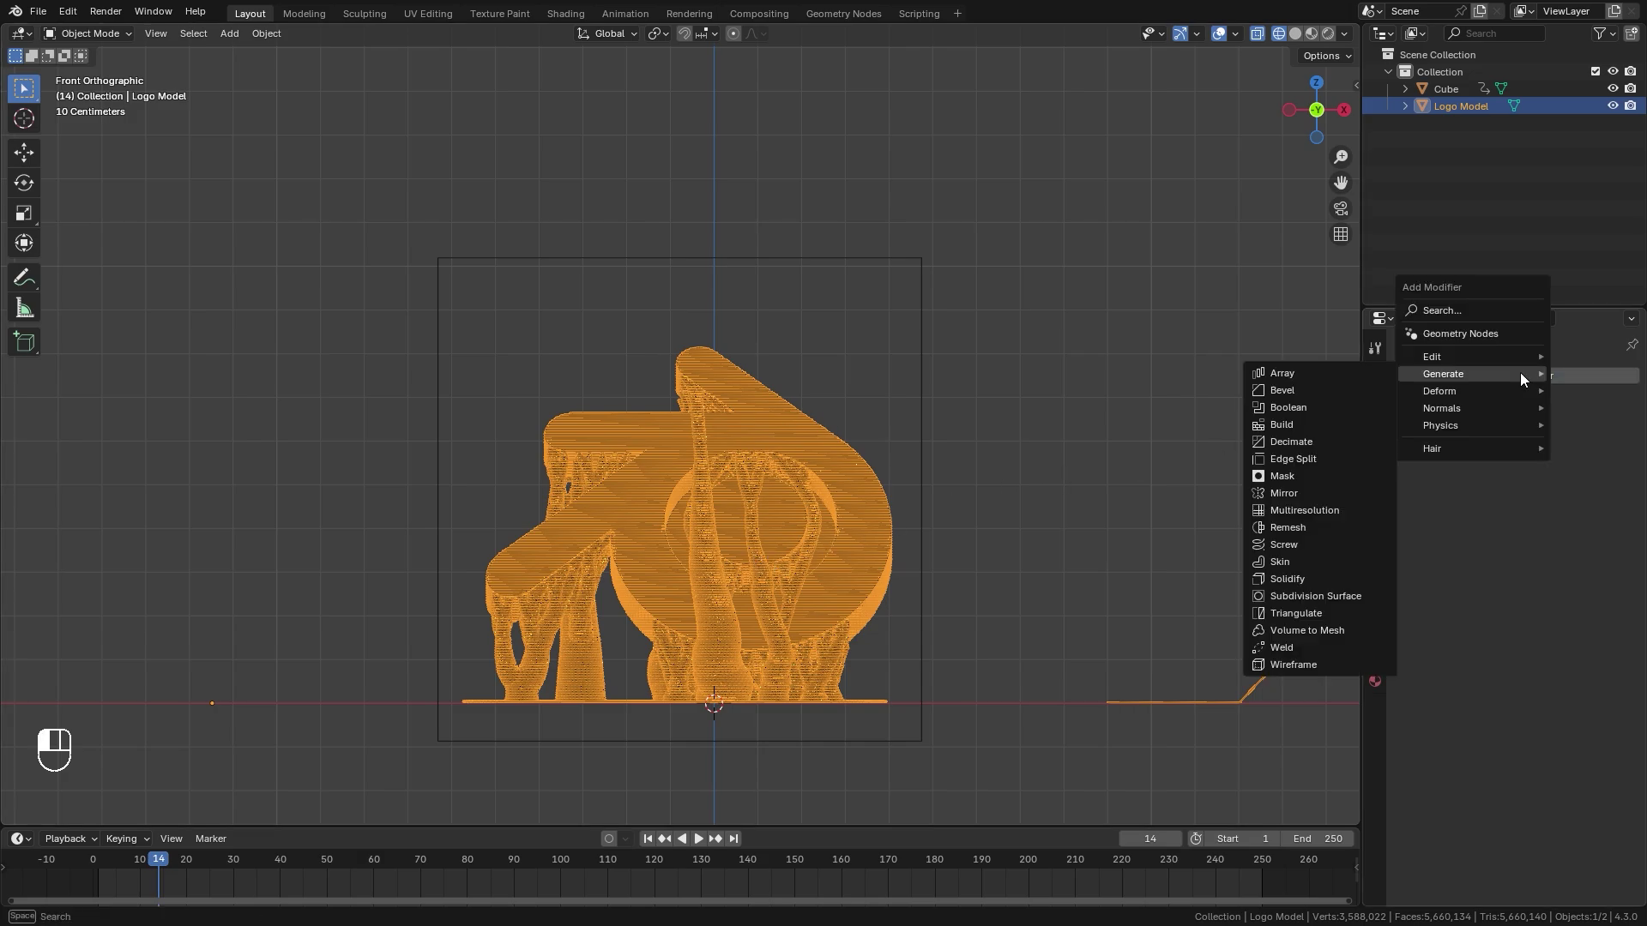
{"action": "left_click", "coordinate": [1287, 407]}
{"action": "middle_click_drag", "start_coordinate": [980, 470], "coordinate": [1054, 486]}
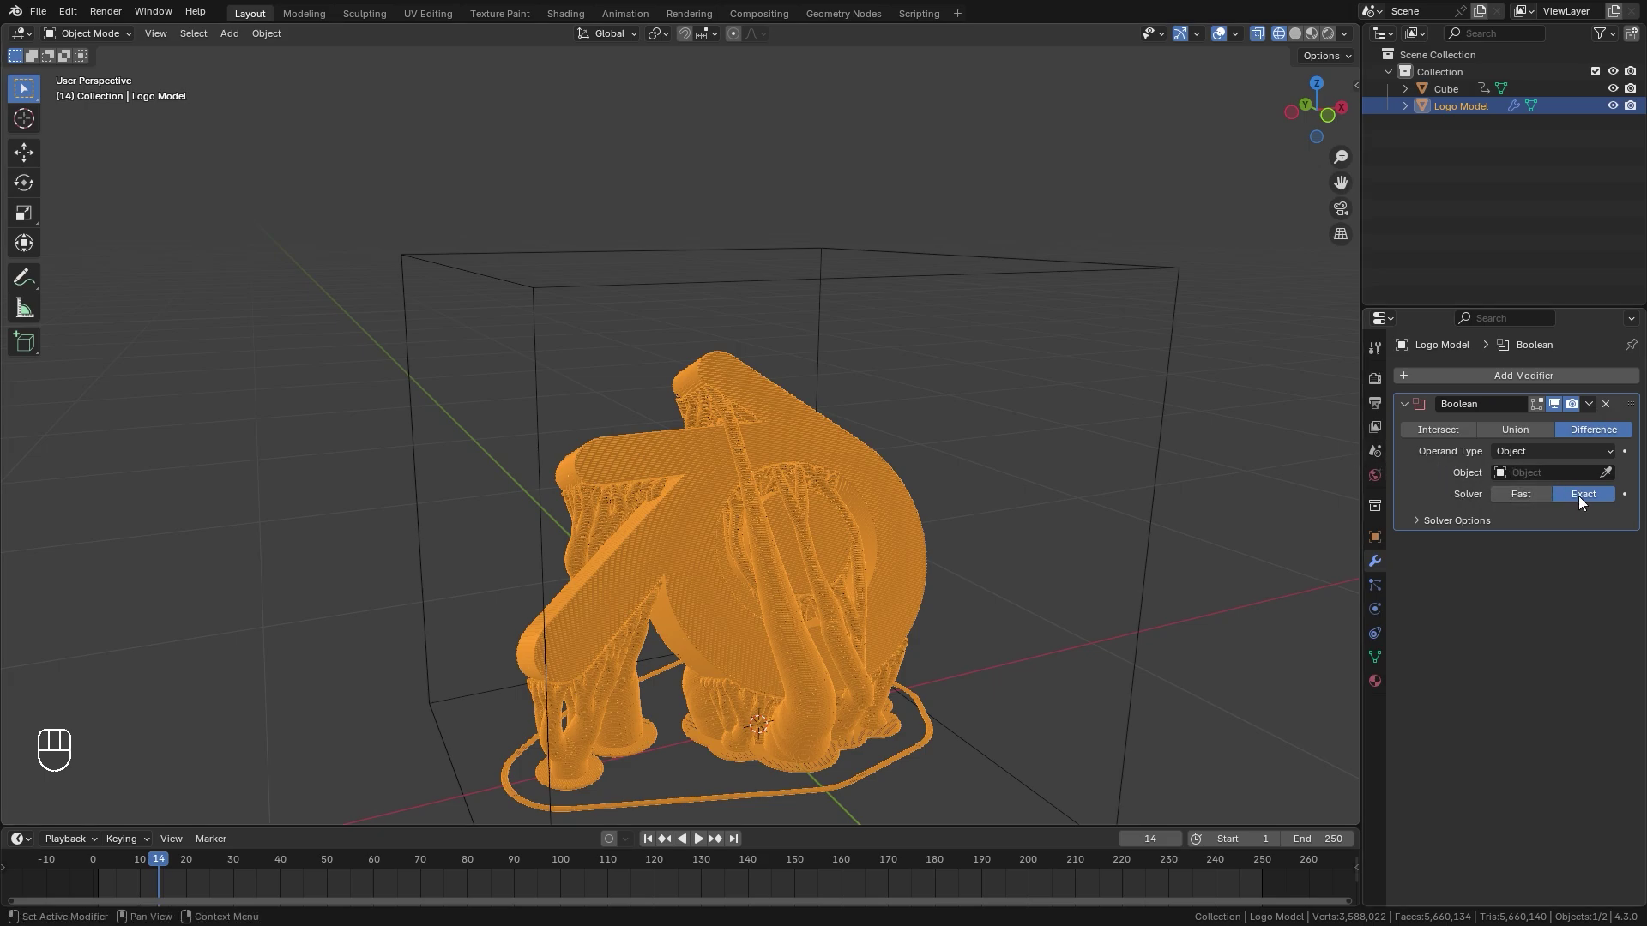
Set the Boolean modifier's solver to Fast and assign the cube as its Difference object
{"action": "left_click", "coordinate": [1523, 496]}
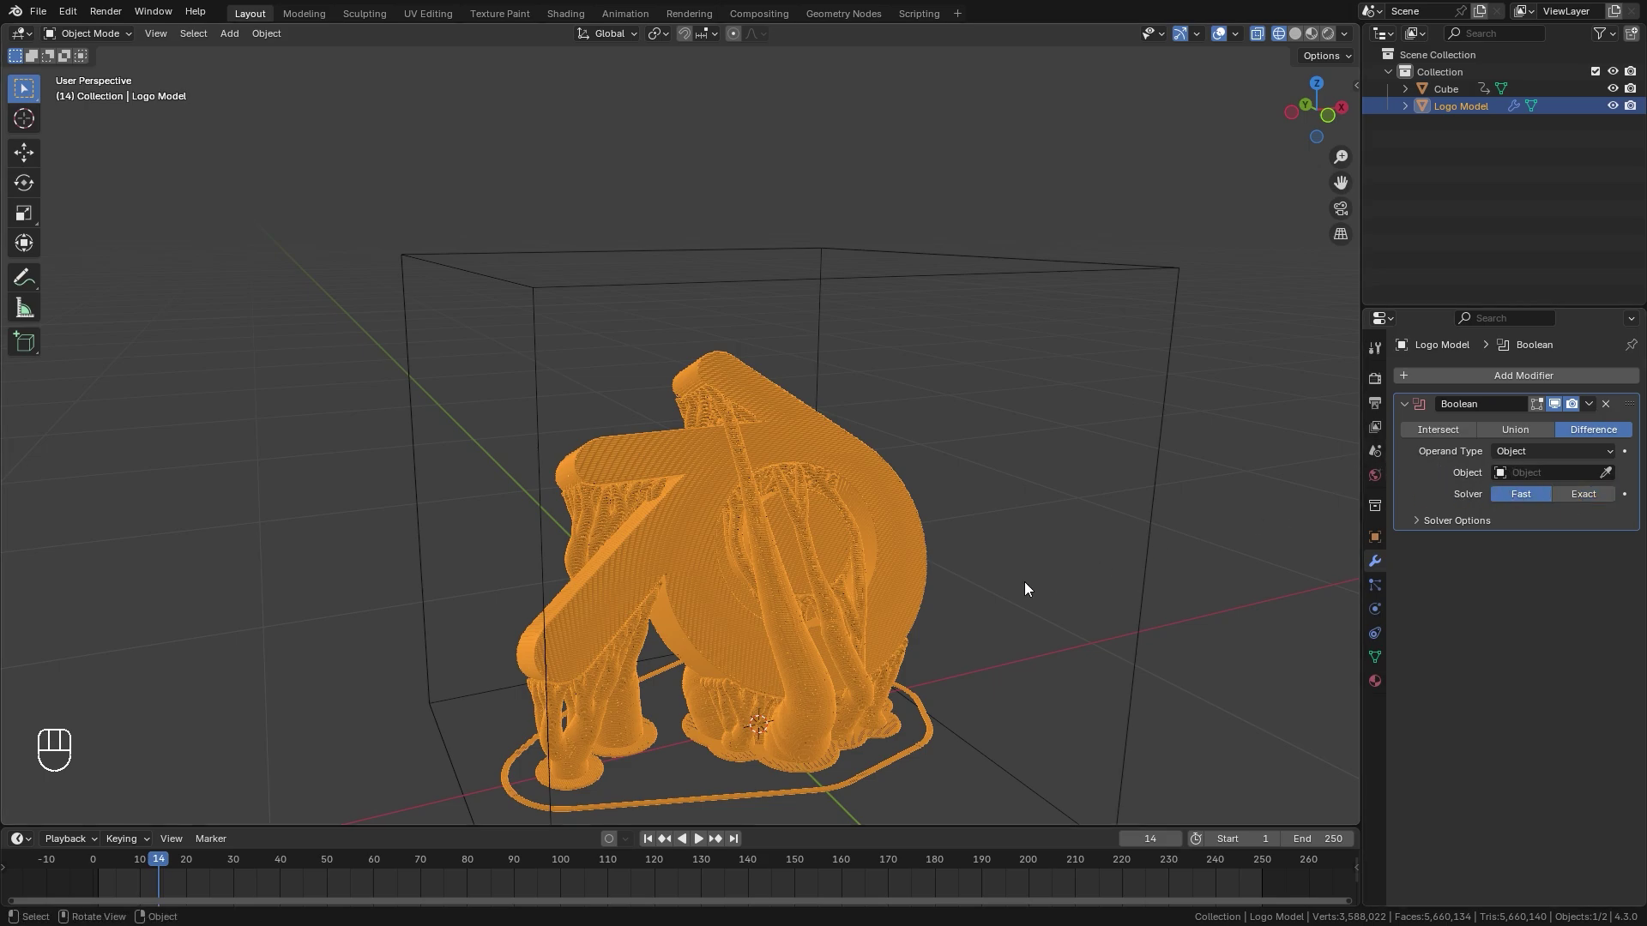
{"action": "middle_click_drag", "start_coordinate": [769, 622], "coordinate": [932, 487], "text": "shift"}
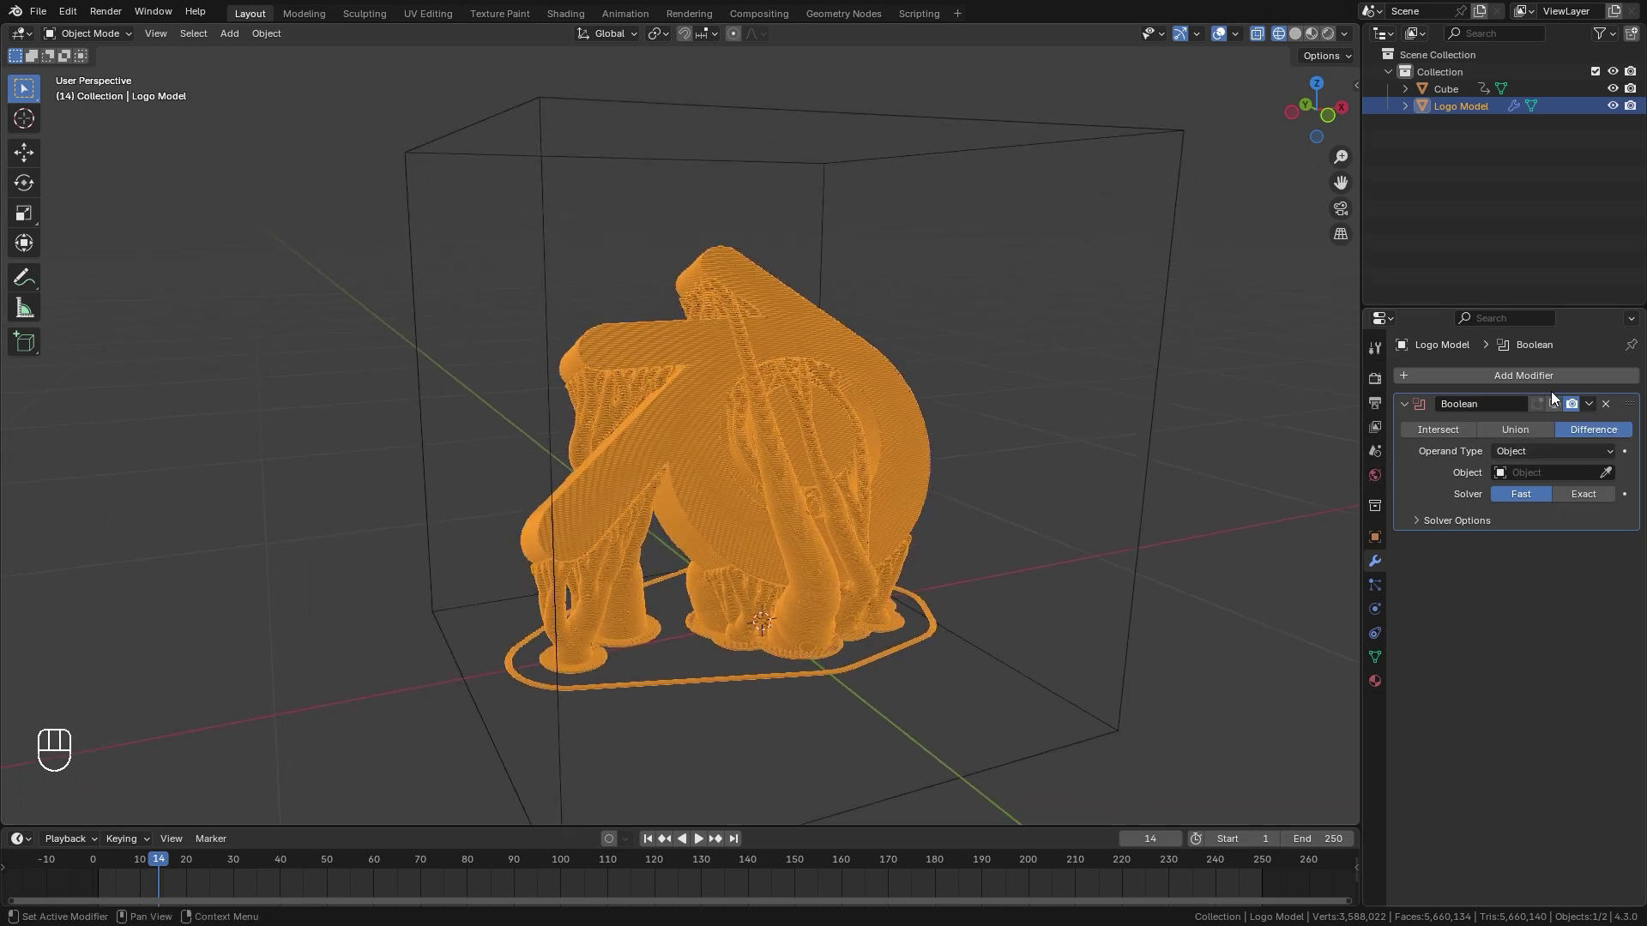
{"action": "left_click", "coordinate": [1607, 475]}
{"action": "left_click", "coordinate": [1160, 339]}
{"action": "middle_click_drag", "start_coordinate": [1084, 542], "coordinate": [925, 401]}
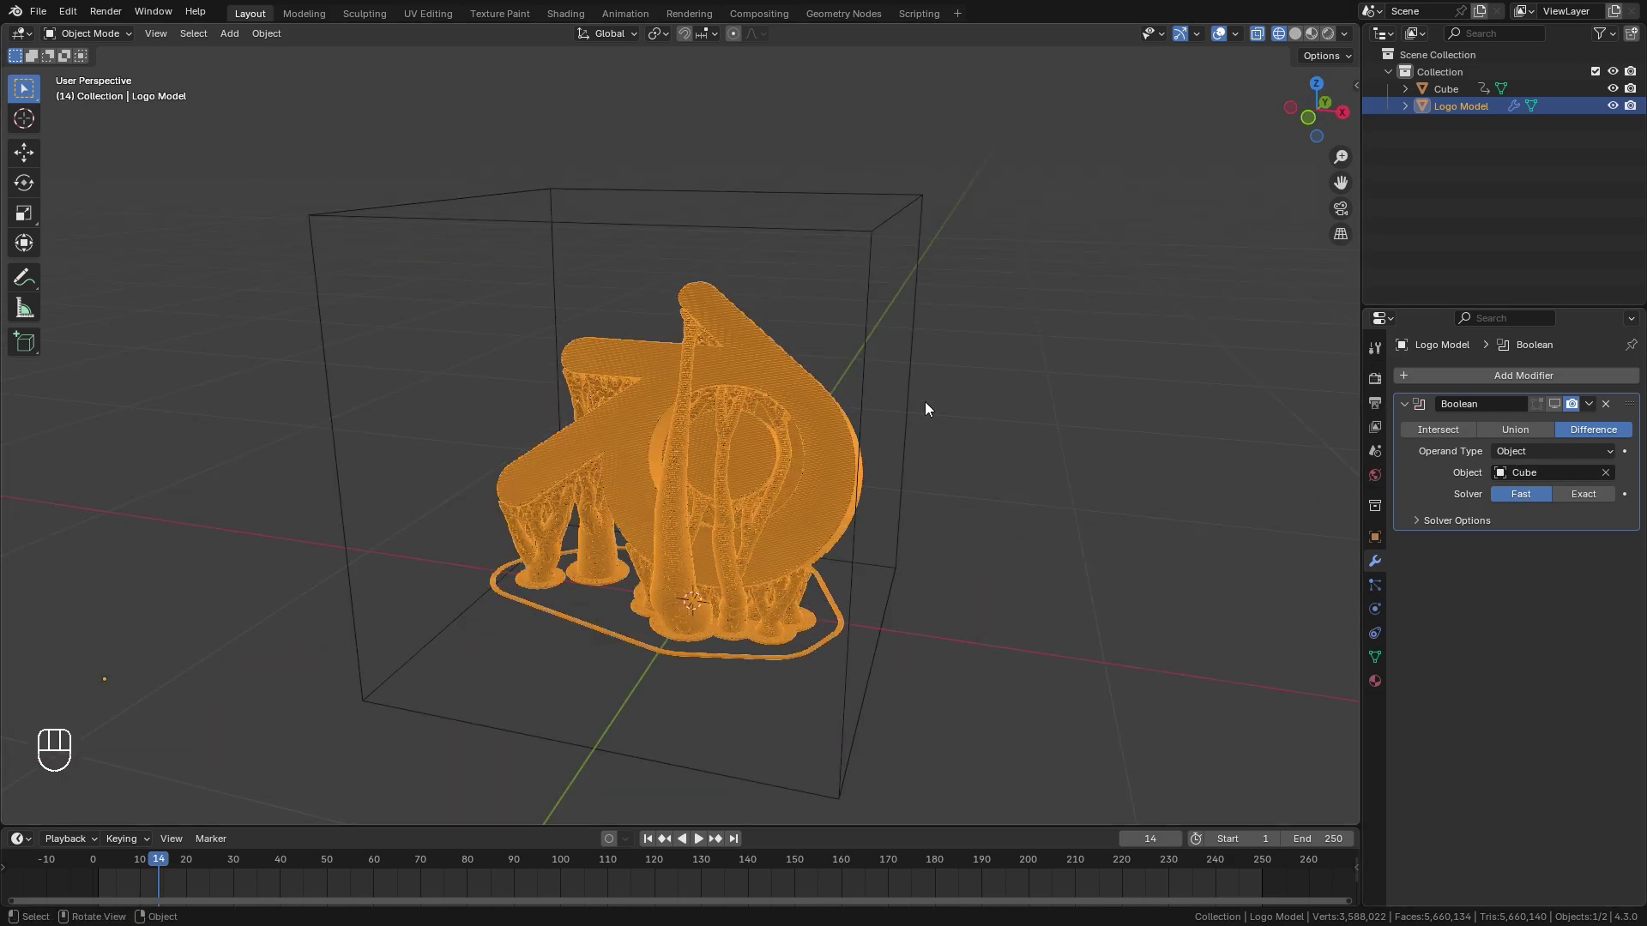
Subdivide the whole cube mesh twice in Edit Mode and return to Object Mode
{"action": "left_click", "coordinate": [868, 235]}
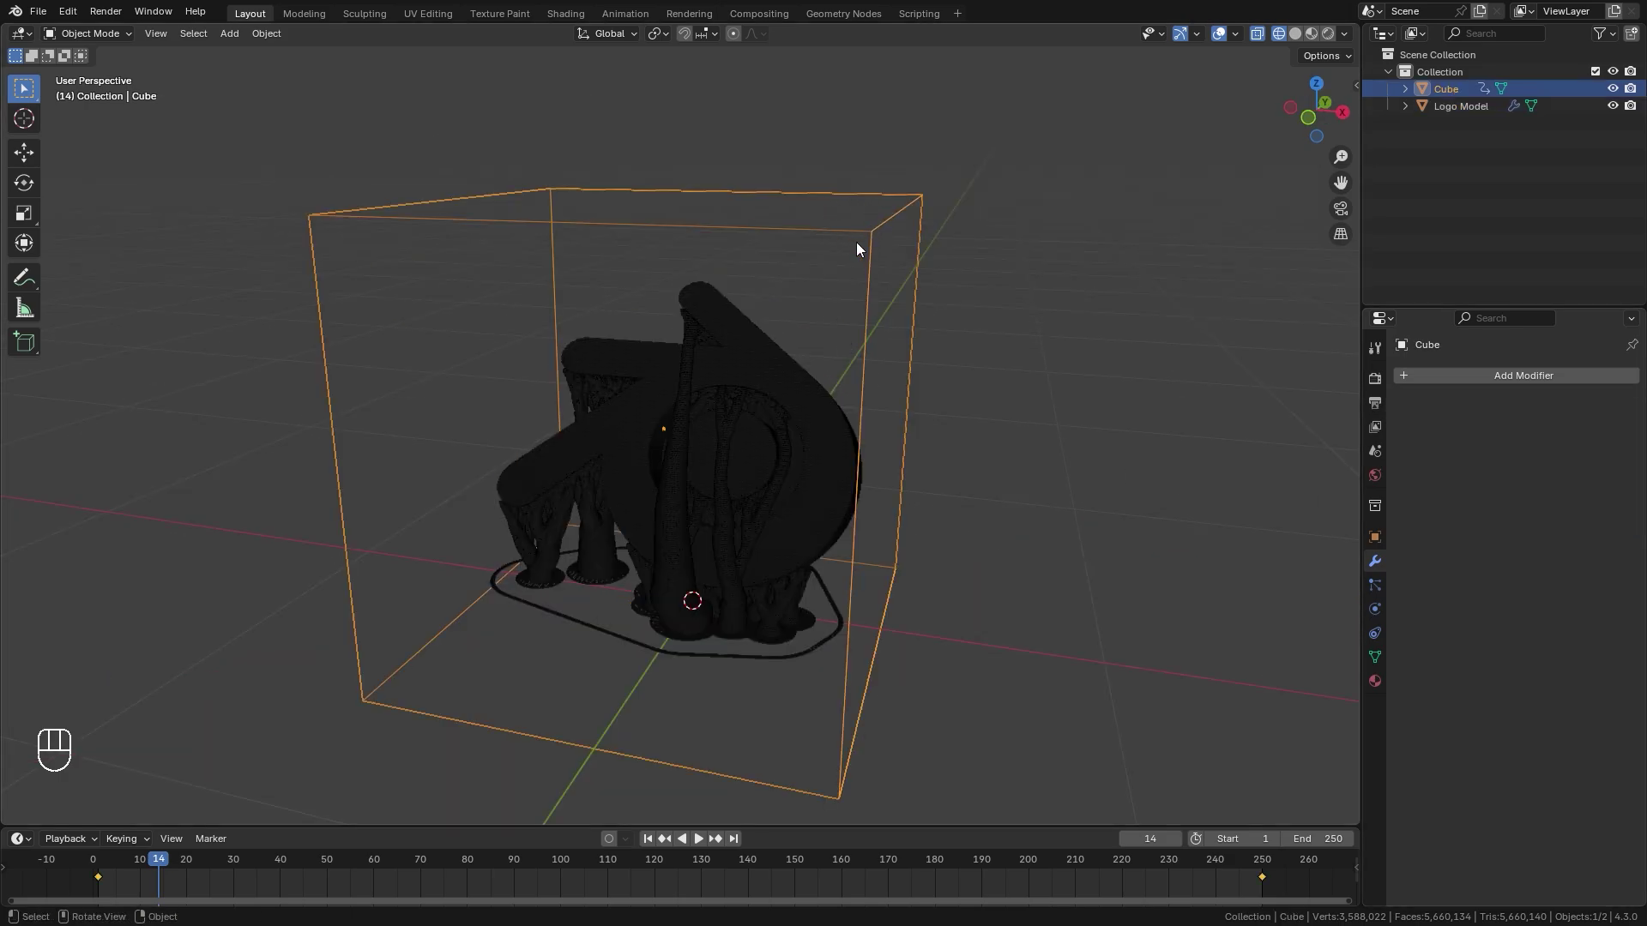
{"action": "key", "text": "Tab"}
{"action": "right_click", "coordinate": [656, 268]}
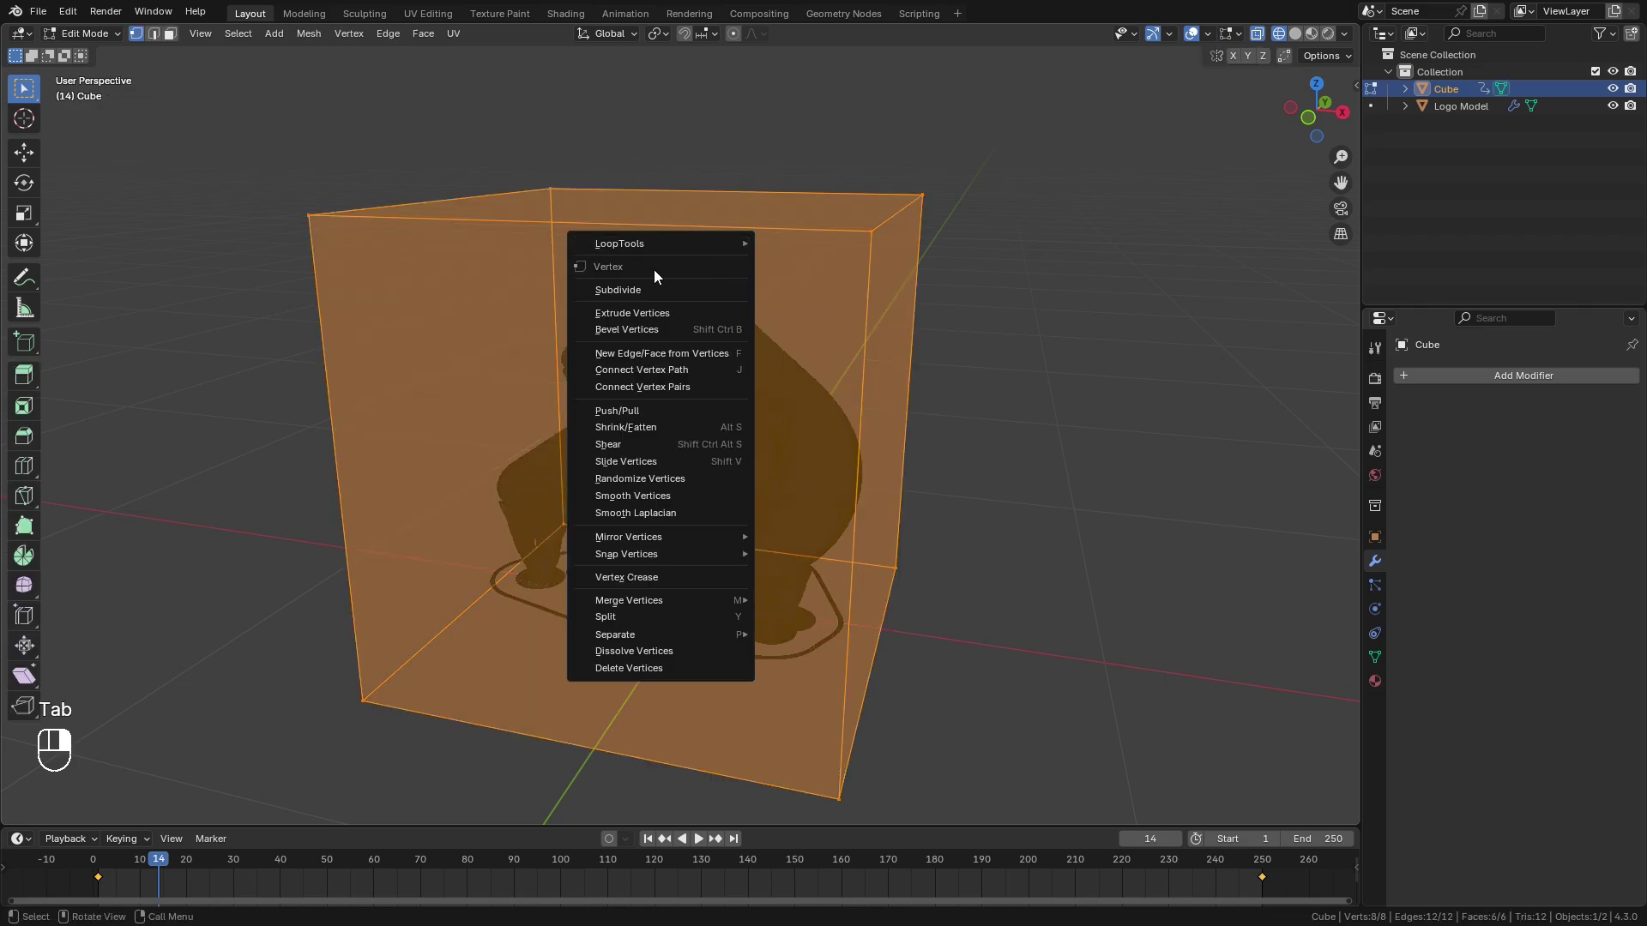
{"action": "left_click", "coordinate": [639, 290]}
{"action": "right_click", "coordinate": [746, 264]}
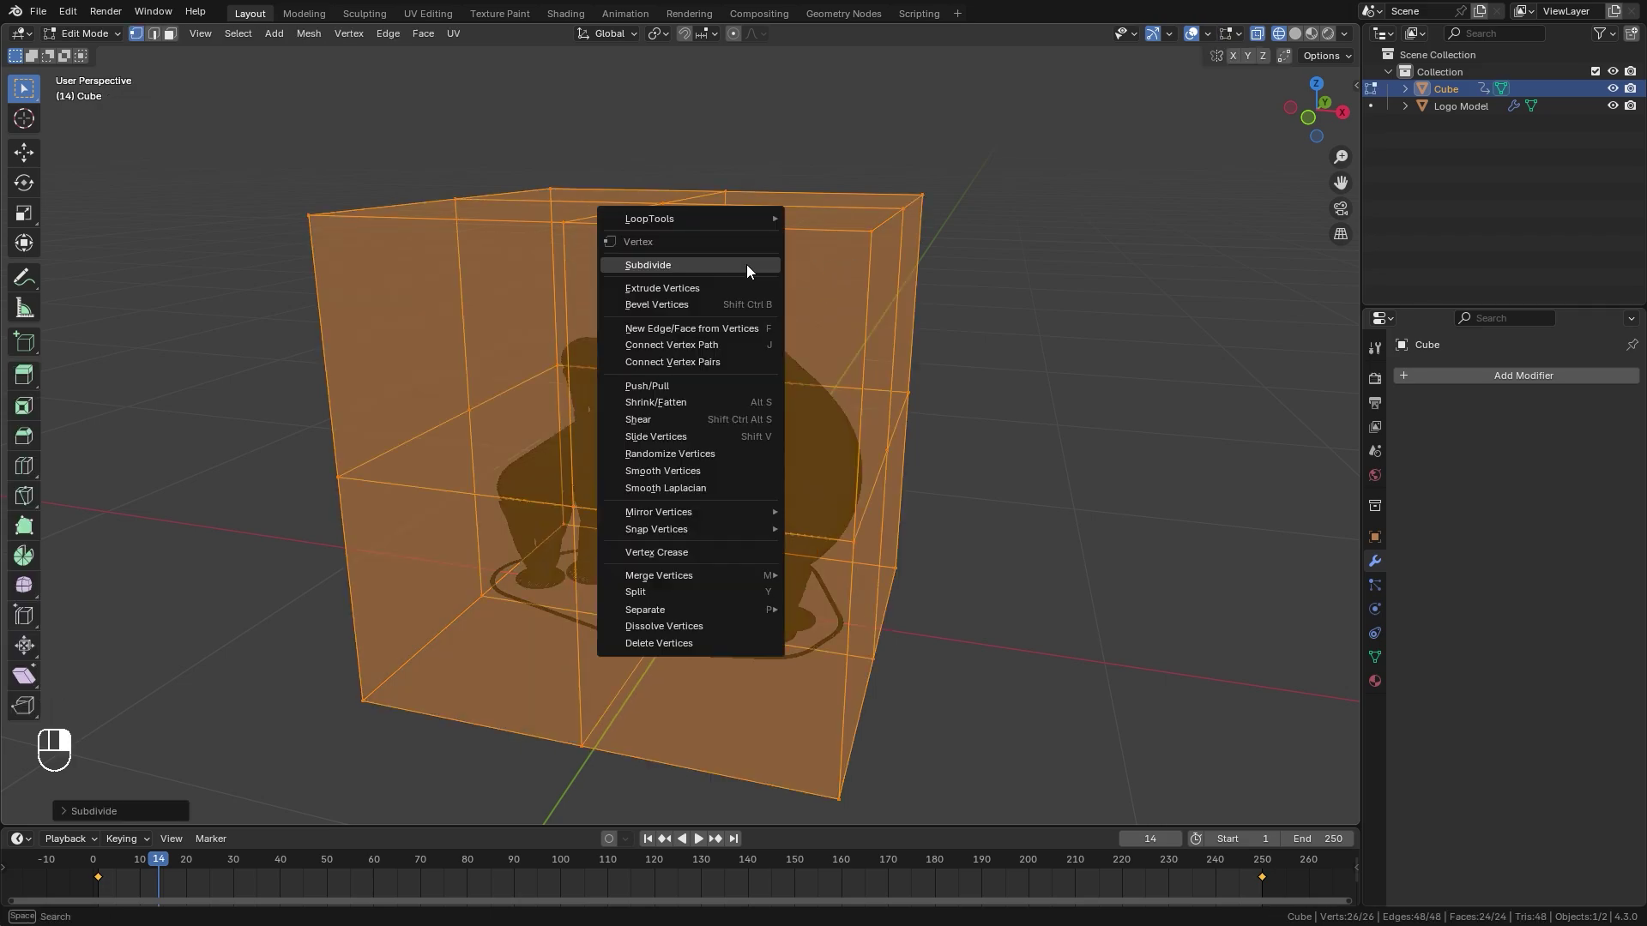
{"action": "left_click", "coordinate": [656, 267]}
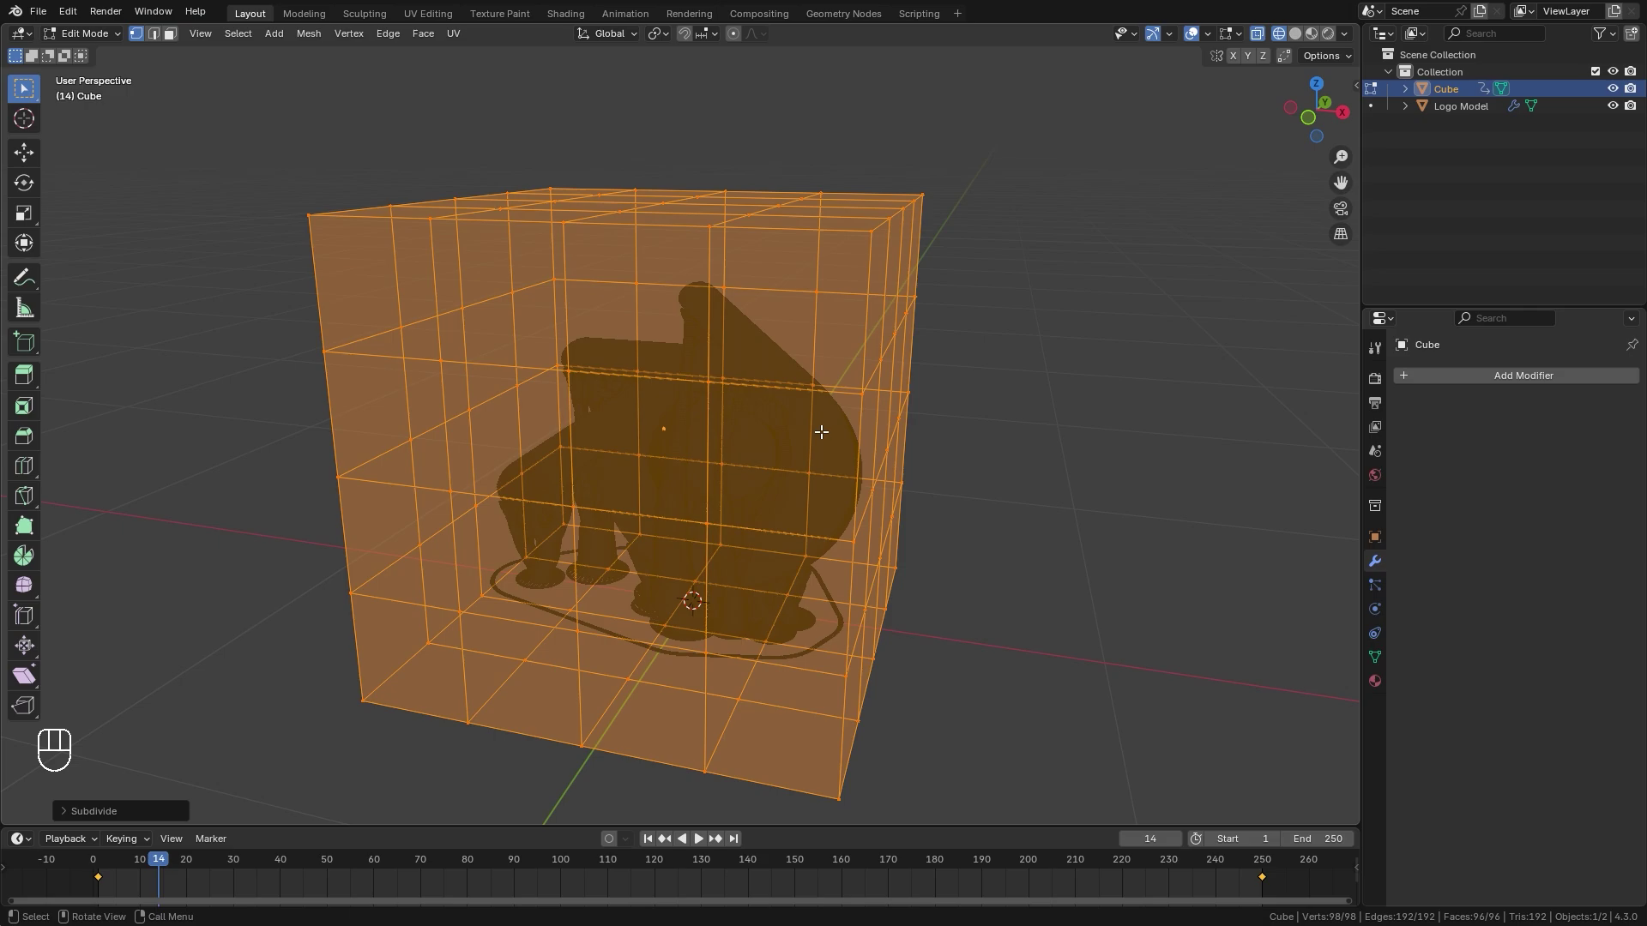
{"action": "middle_click_drag", "start_coordinate": [763, 464], "coordinate": [886, 452]}
{"action": "key", "text": "Tab"}
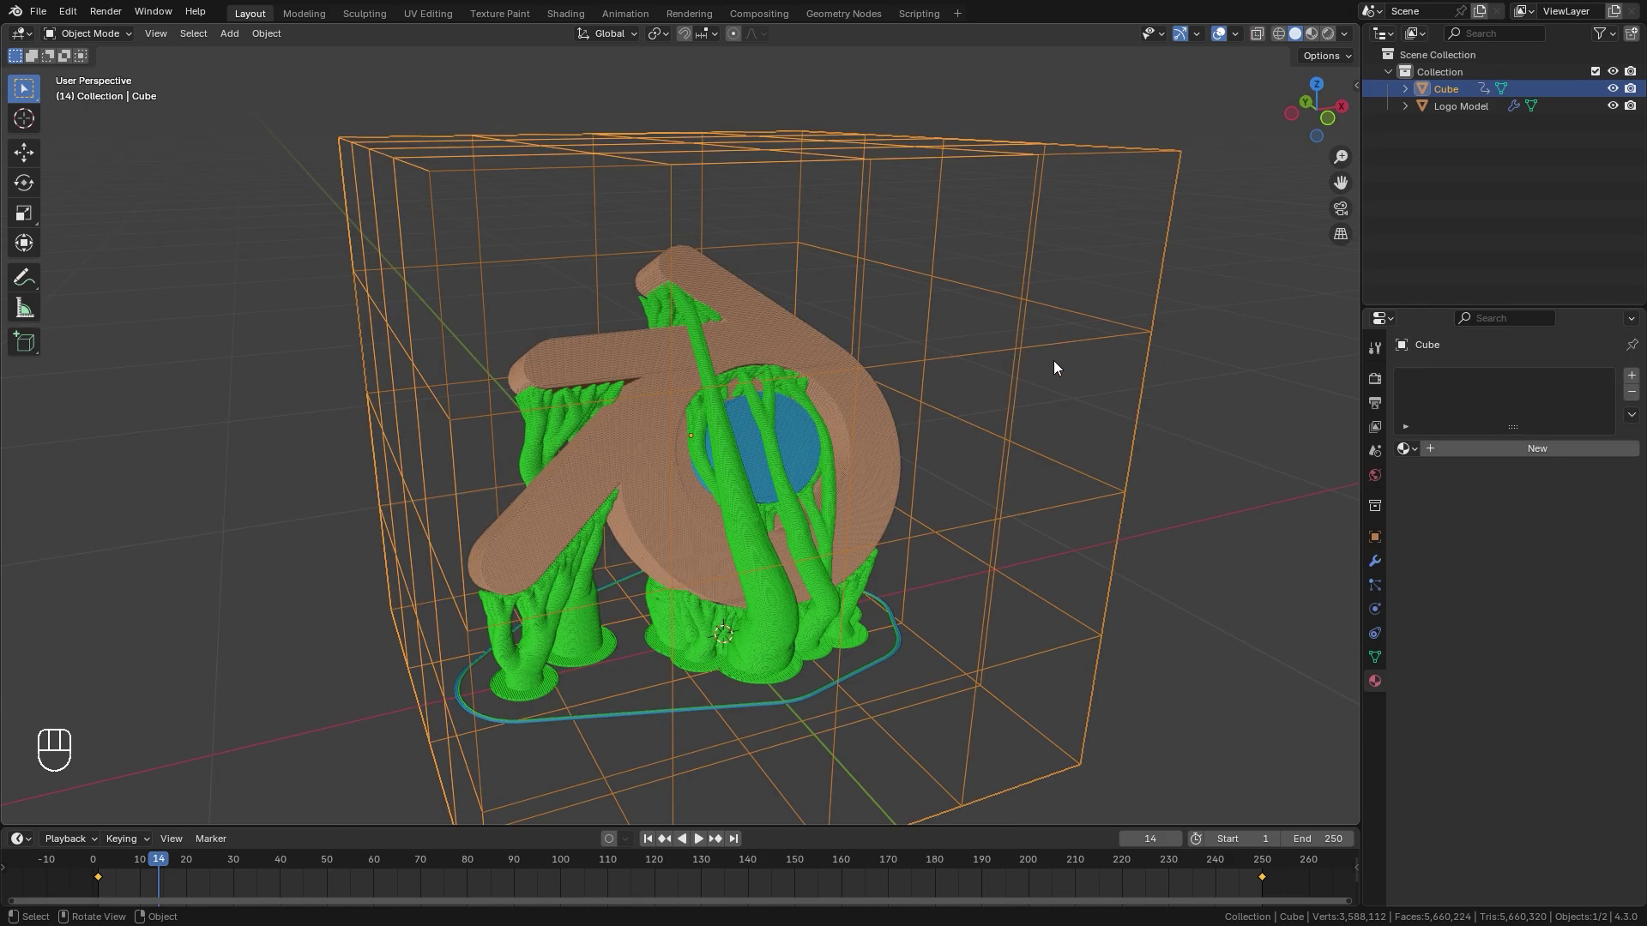
Hide the cube in the viewport and exclude it from renders
{"action": "left_click", "coordinate": [1613, 89]}
{"action": "left_click", "coordinate": [1631, 89]}
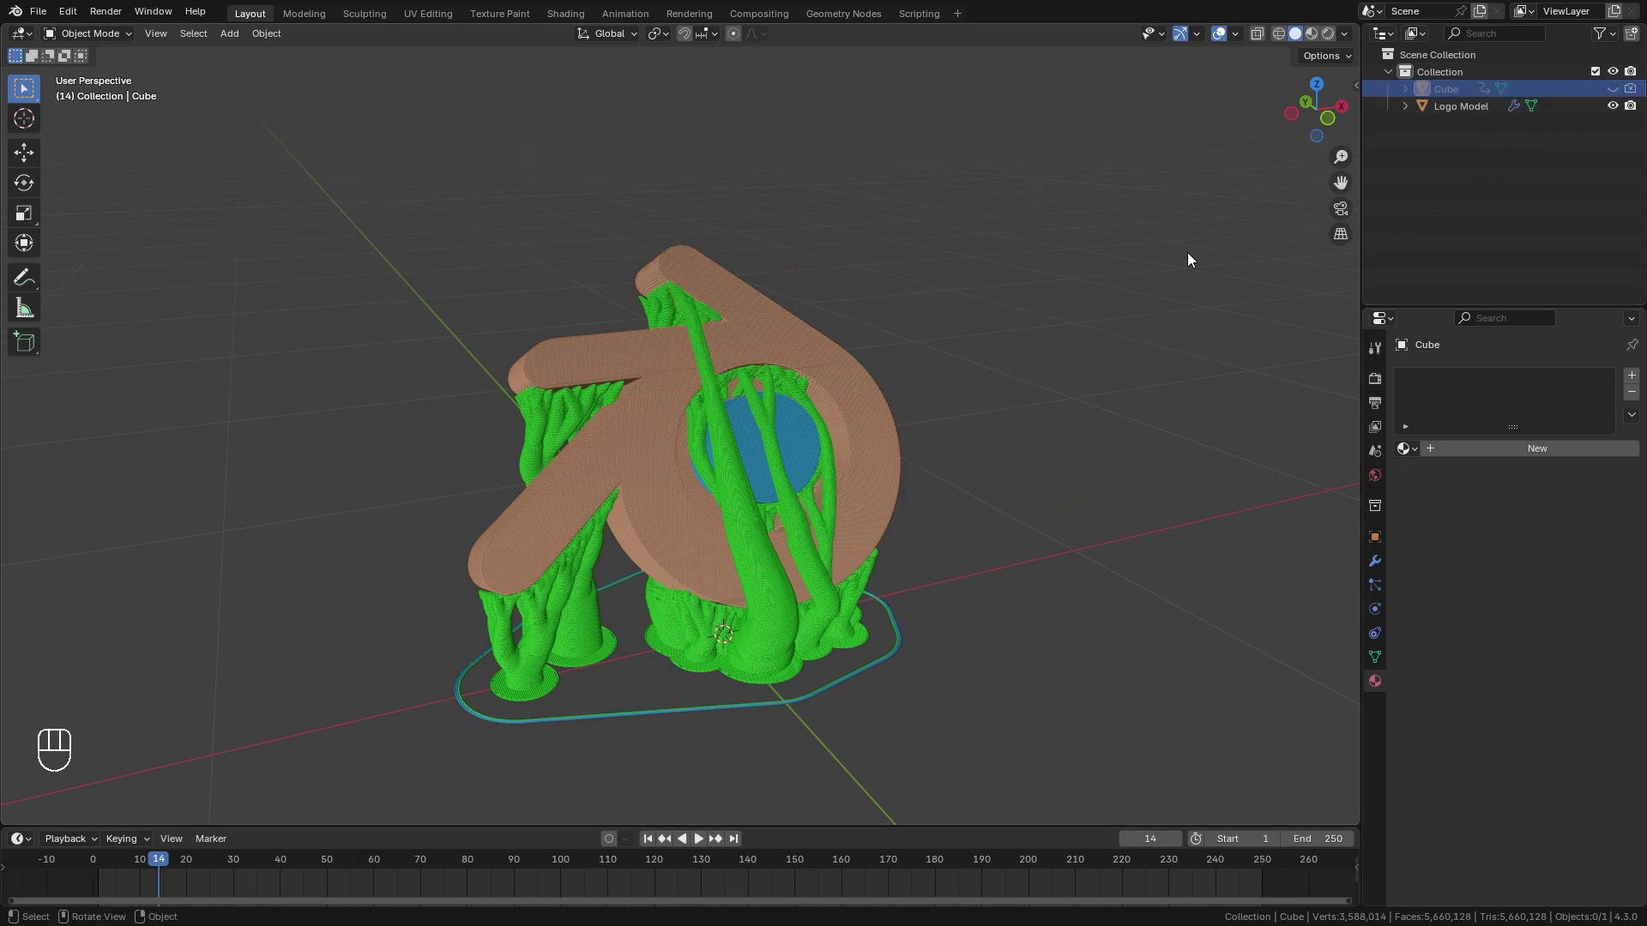
{"action": "middle_click_drag", "start_coordinate": [663, 541], "coordinate": [908, 496]}
Add a mesh plane and scale it up into a large ground surface beneath the logo
{"action": "key", "text": "shift+a"}
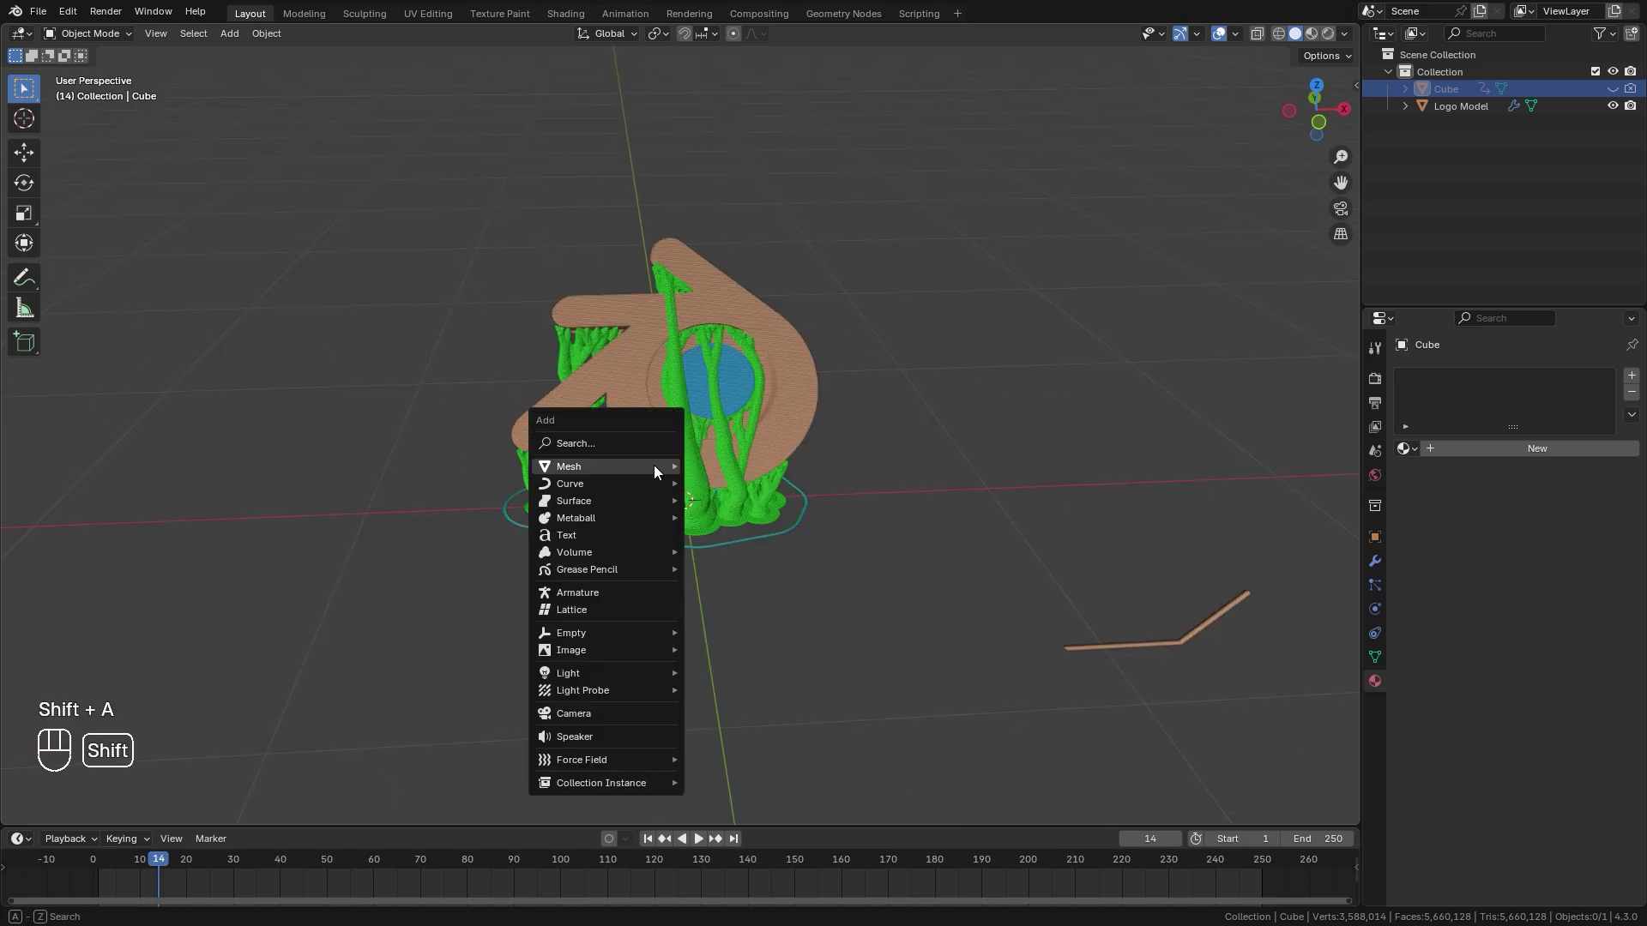
{"action": "mouse_move", "coordinate": [654, 465]}
{"action": "scroll", "coordinate": [719, 32], "scroll_direction": "up", "scroll_amount": 1}
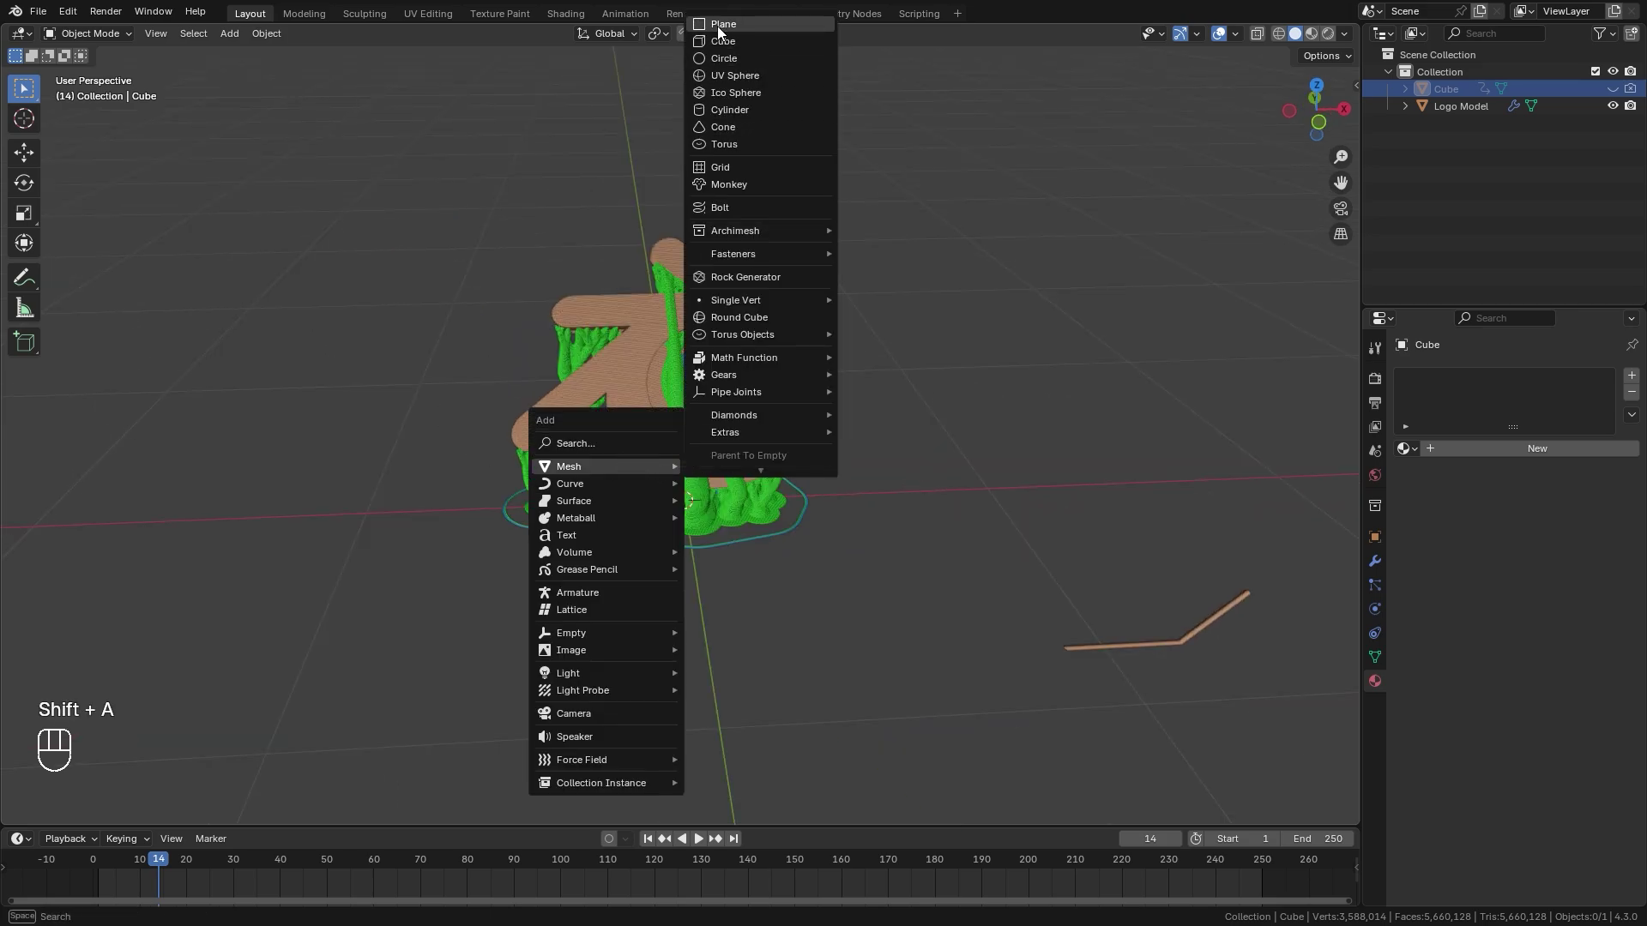
{"action": "left_click", "coordinate": [721, 30]}
{"action": "key", "text": "s"}
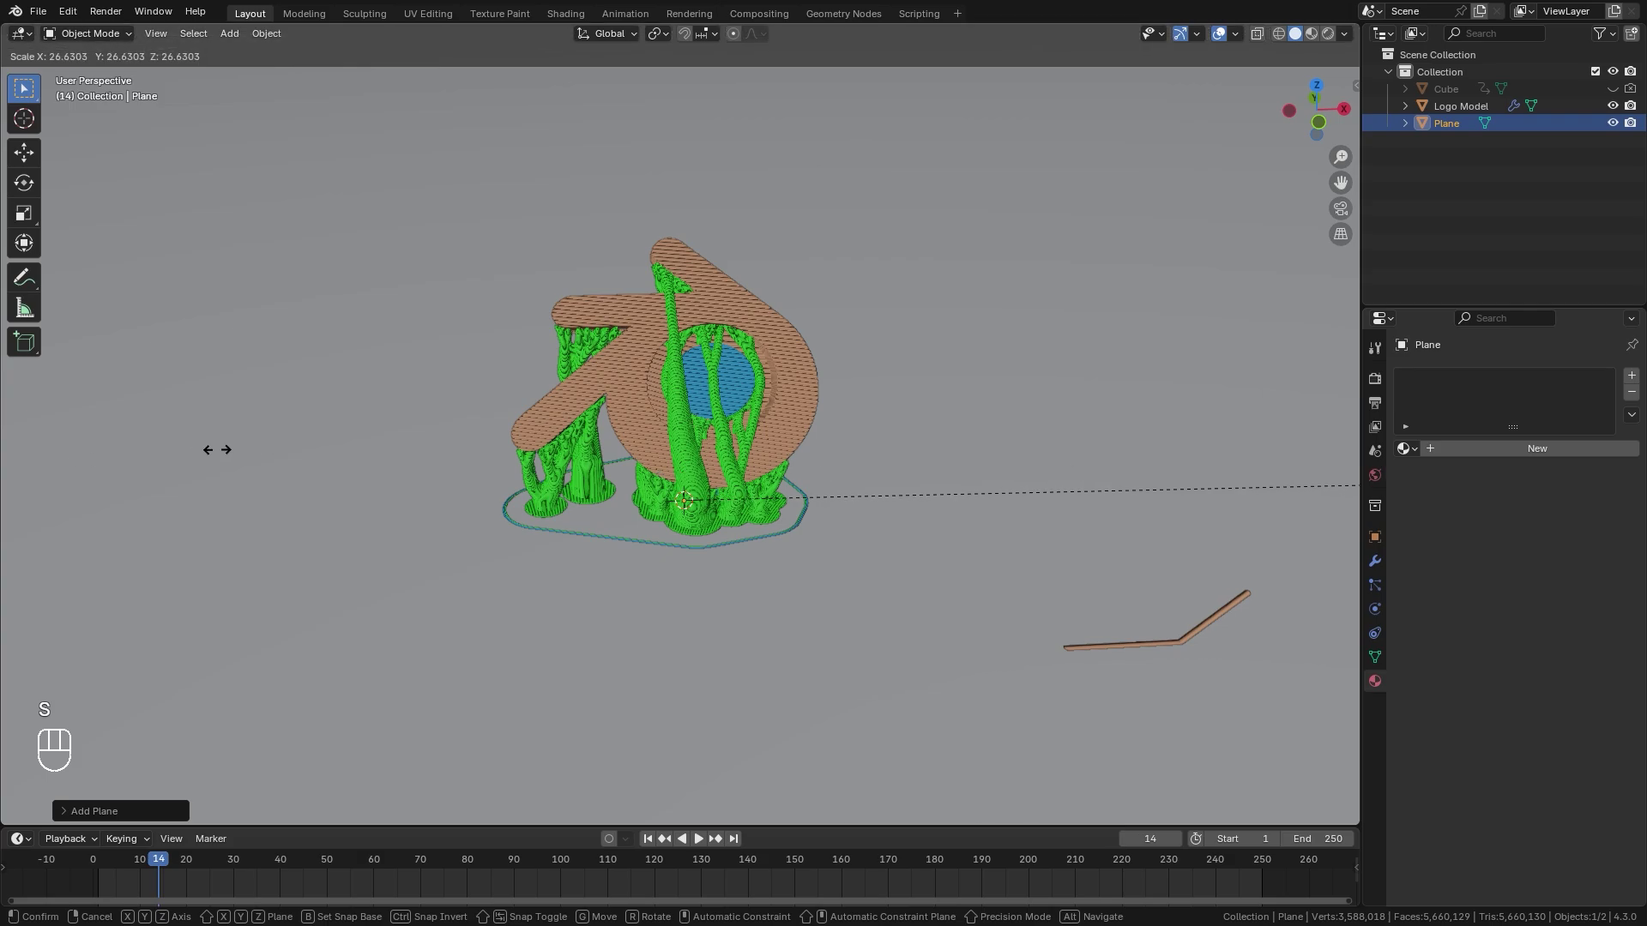
{"action": "left_click", "coordinate": [506, 461]}
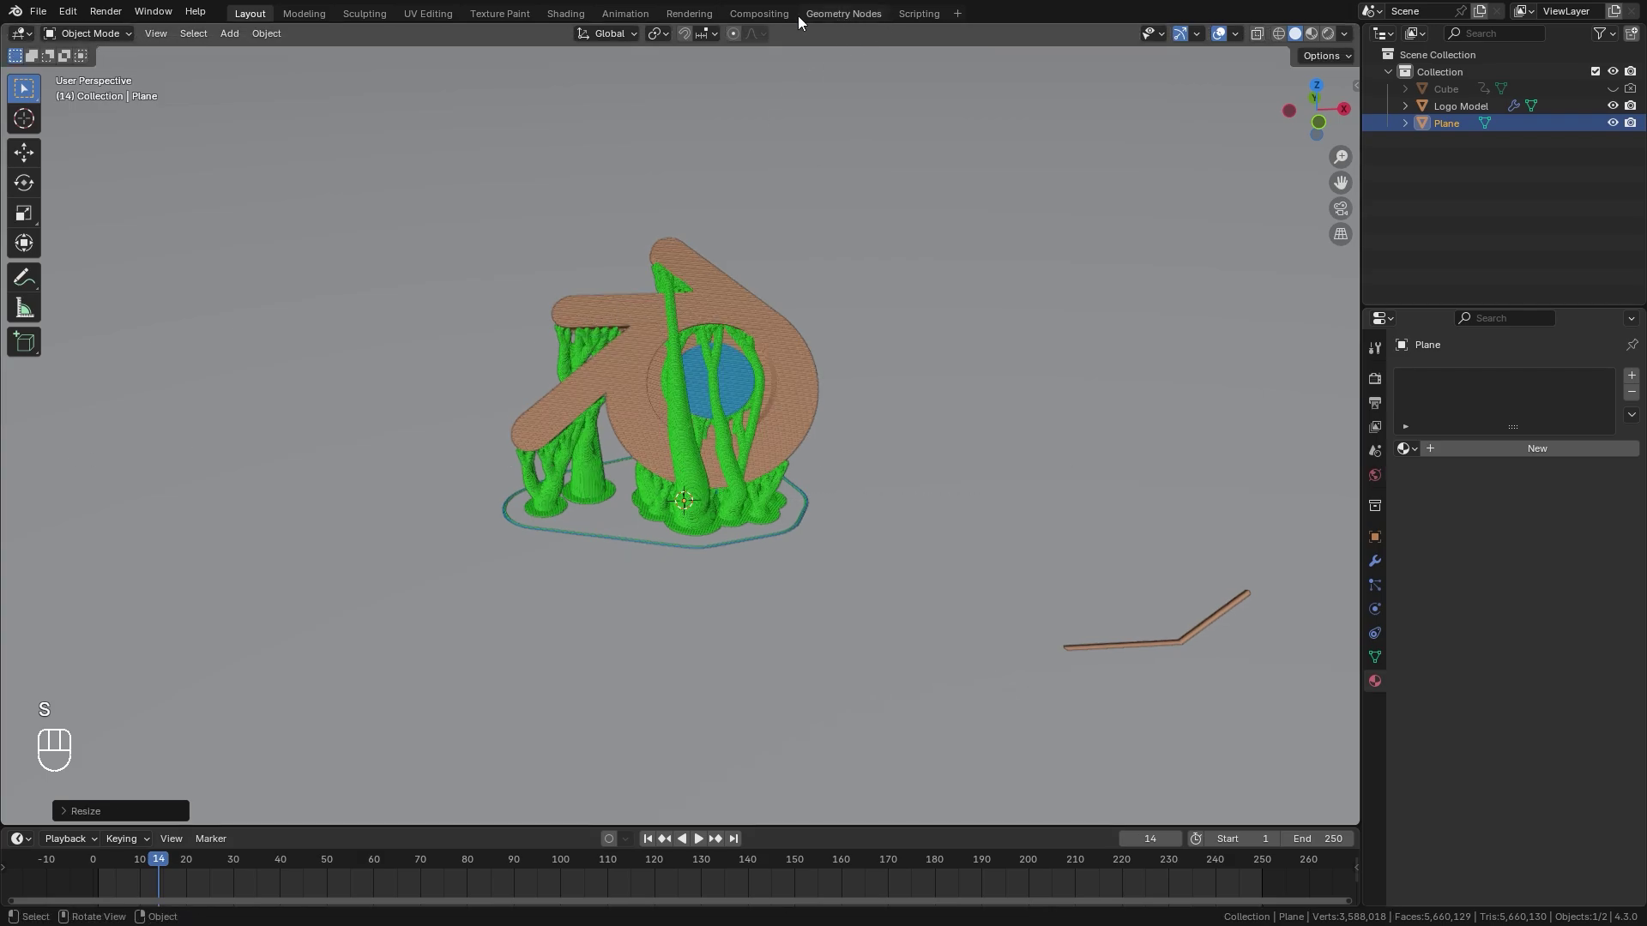
Create a new material for the ground plane in the Shading workspace
{"action": "left_click", "coordinate": [565, 13]}
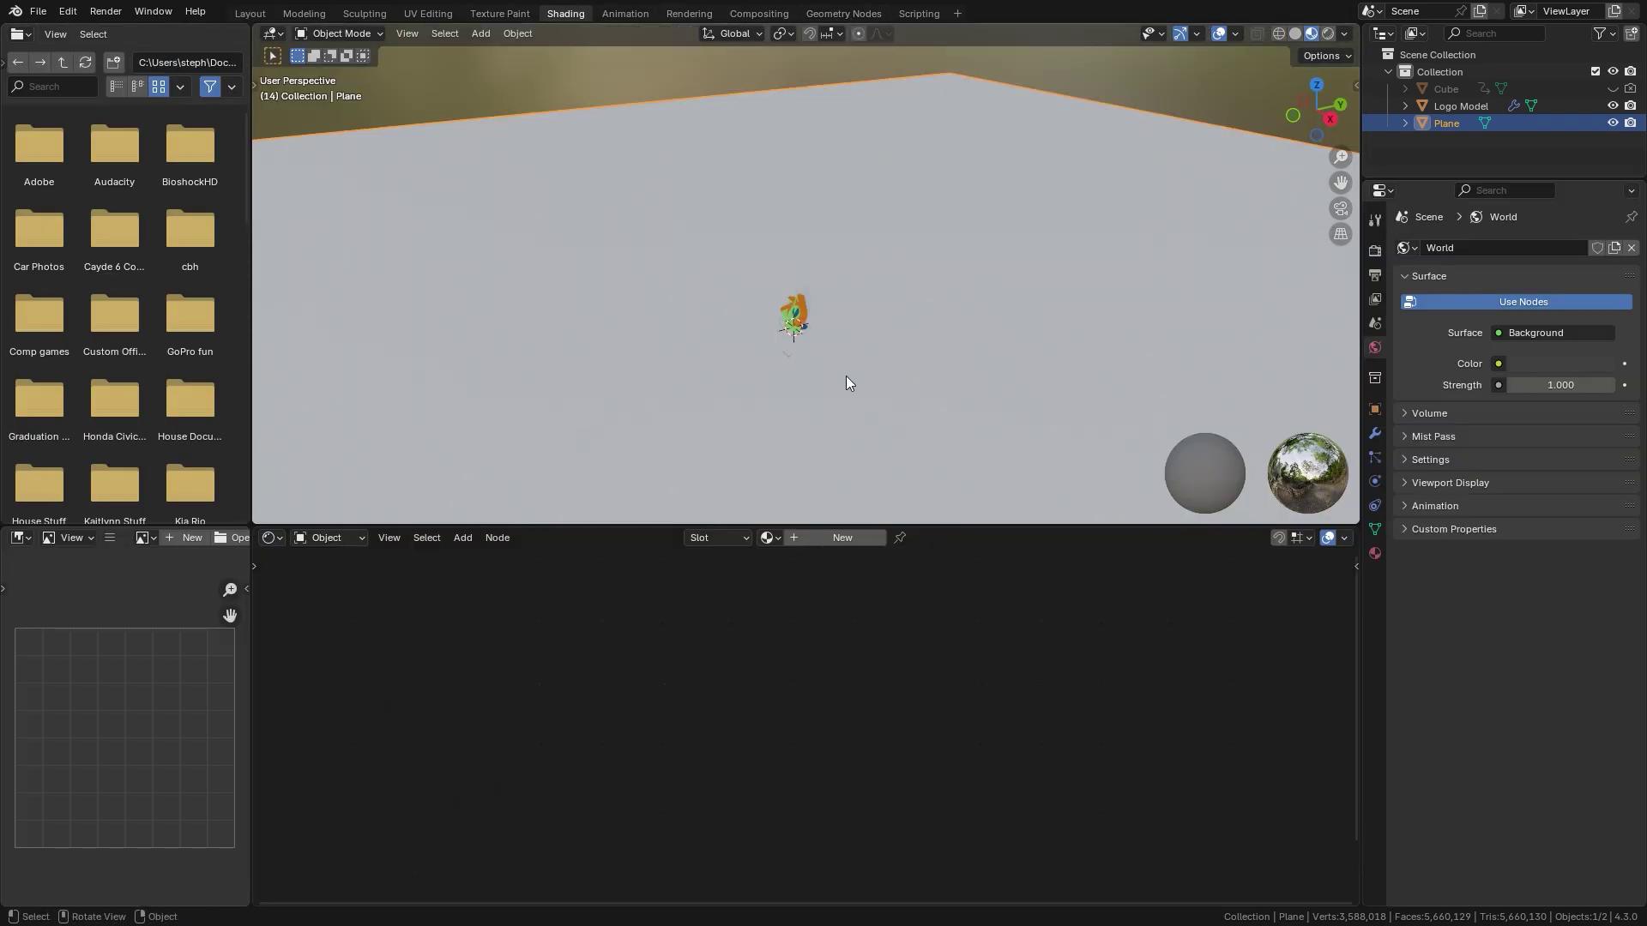
{"action": "scroll", "coordinate": [870, 378], "scroll_direction": "up", "scroll_amount": 6}
{"action": "middle_click_drag", "start_coordinate": [868, 377], "coordinate": [870, 208]}
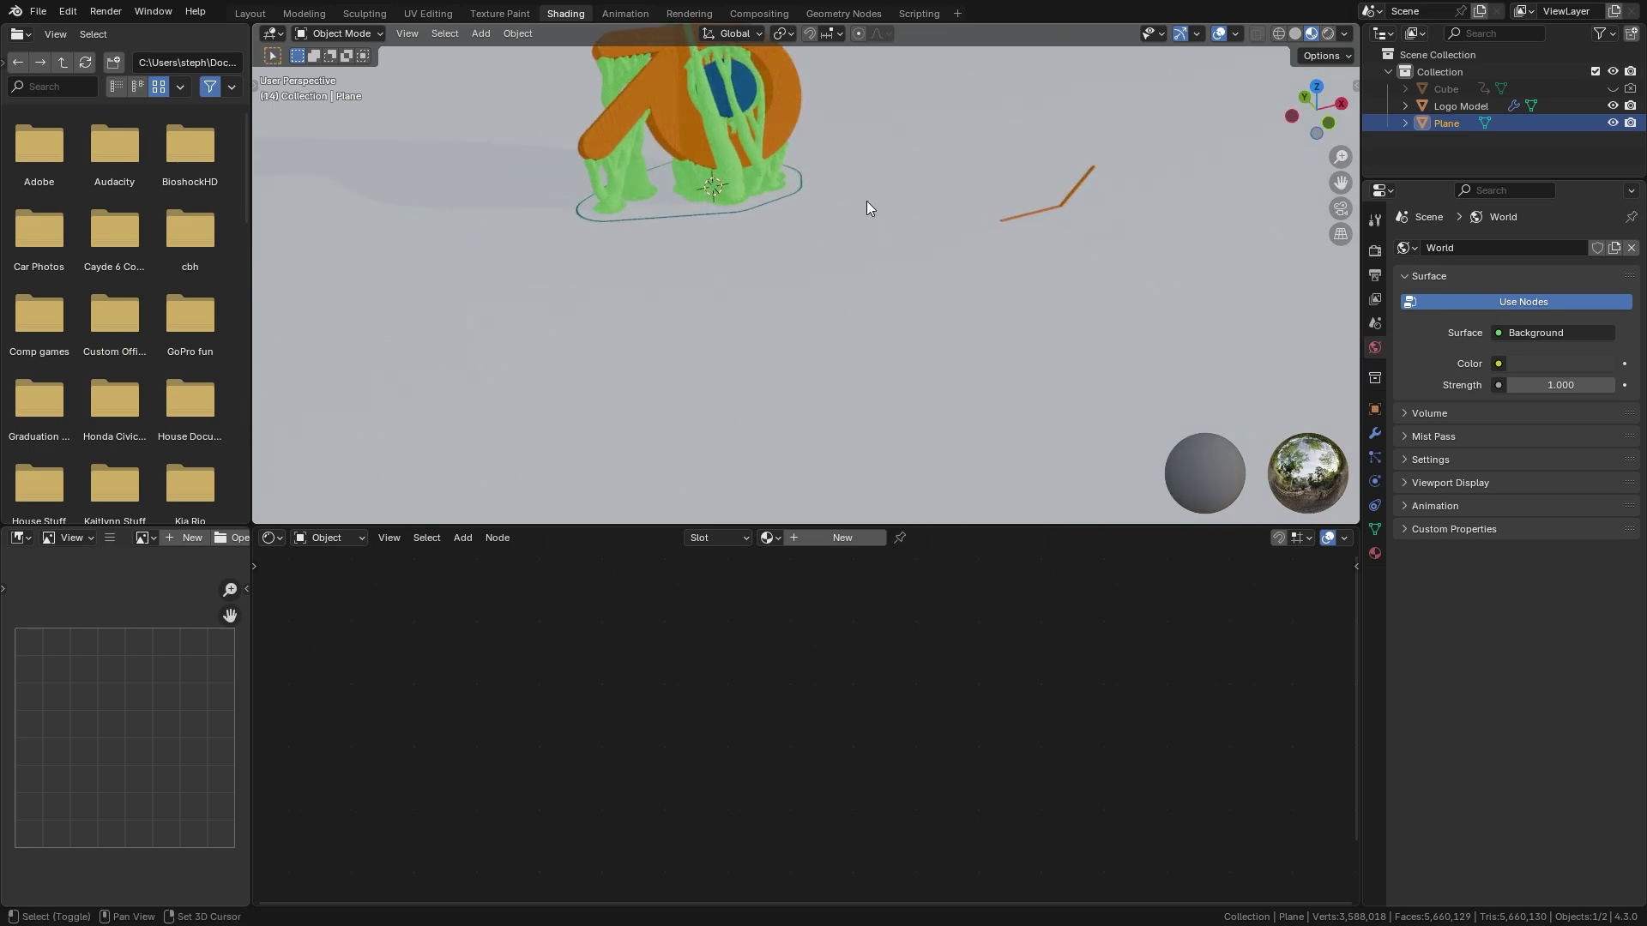
{"action": "scroll", "coordinate": [866, 208], "scroll_direction": "up", "scroll_amount": 2}
{"action": "scroll", "coordinate": [884, 206], "scroll_direction": "up", "scroll_amount": 2, "text": "shift"}
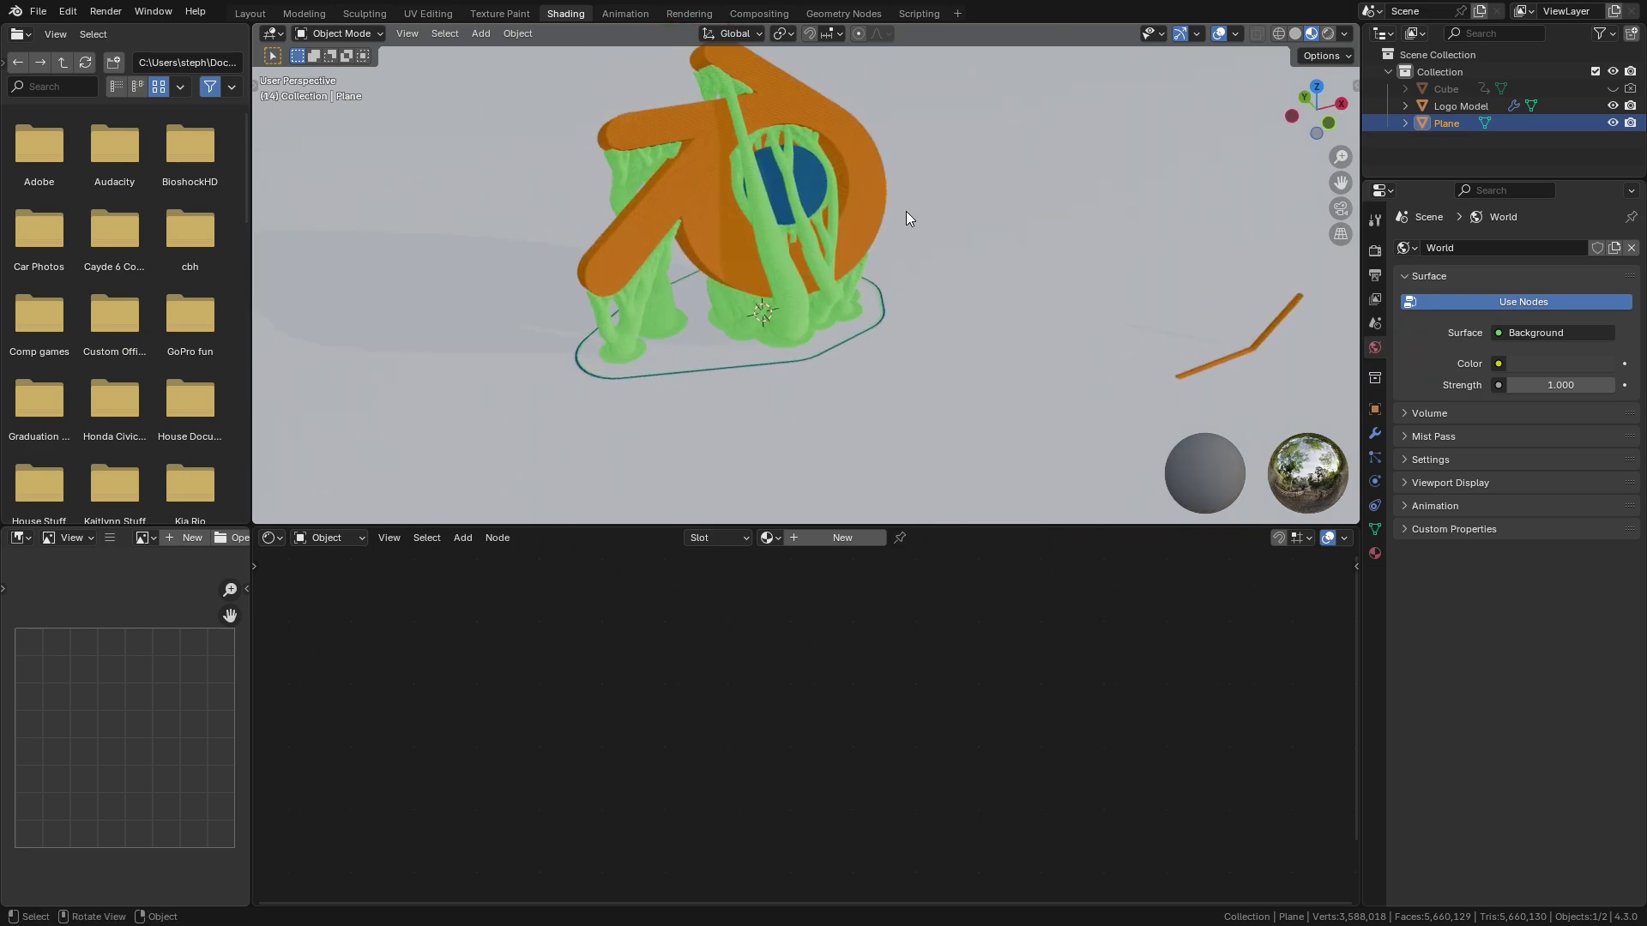
{"action": "left_click", "coordinate": [829, 538]}
{"action": "middle_click_drag", "start_coordinate": [921, 412], "coordinate": [848, 321]}
{"action": "scroll", "coordinate": [848, 321], "scroll_direction": "up", "scroll_amount": 3}
{"action": "scroll", "coordinate": [648, 641], "scroll_direction": "up", "scroll_amount": 2}
{"action": "scroll", "coordinate": [803, 685], "scroll_direction": "up", "scroll_amount": 3}
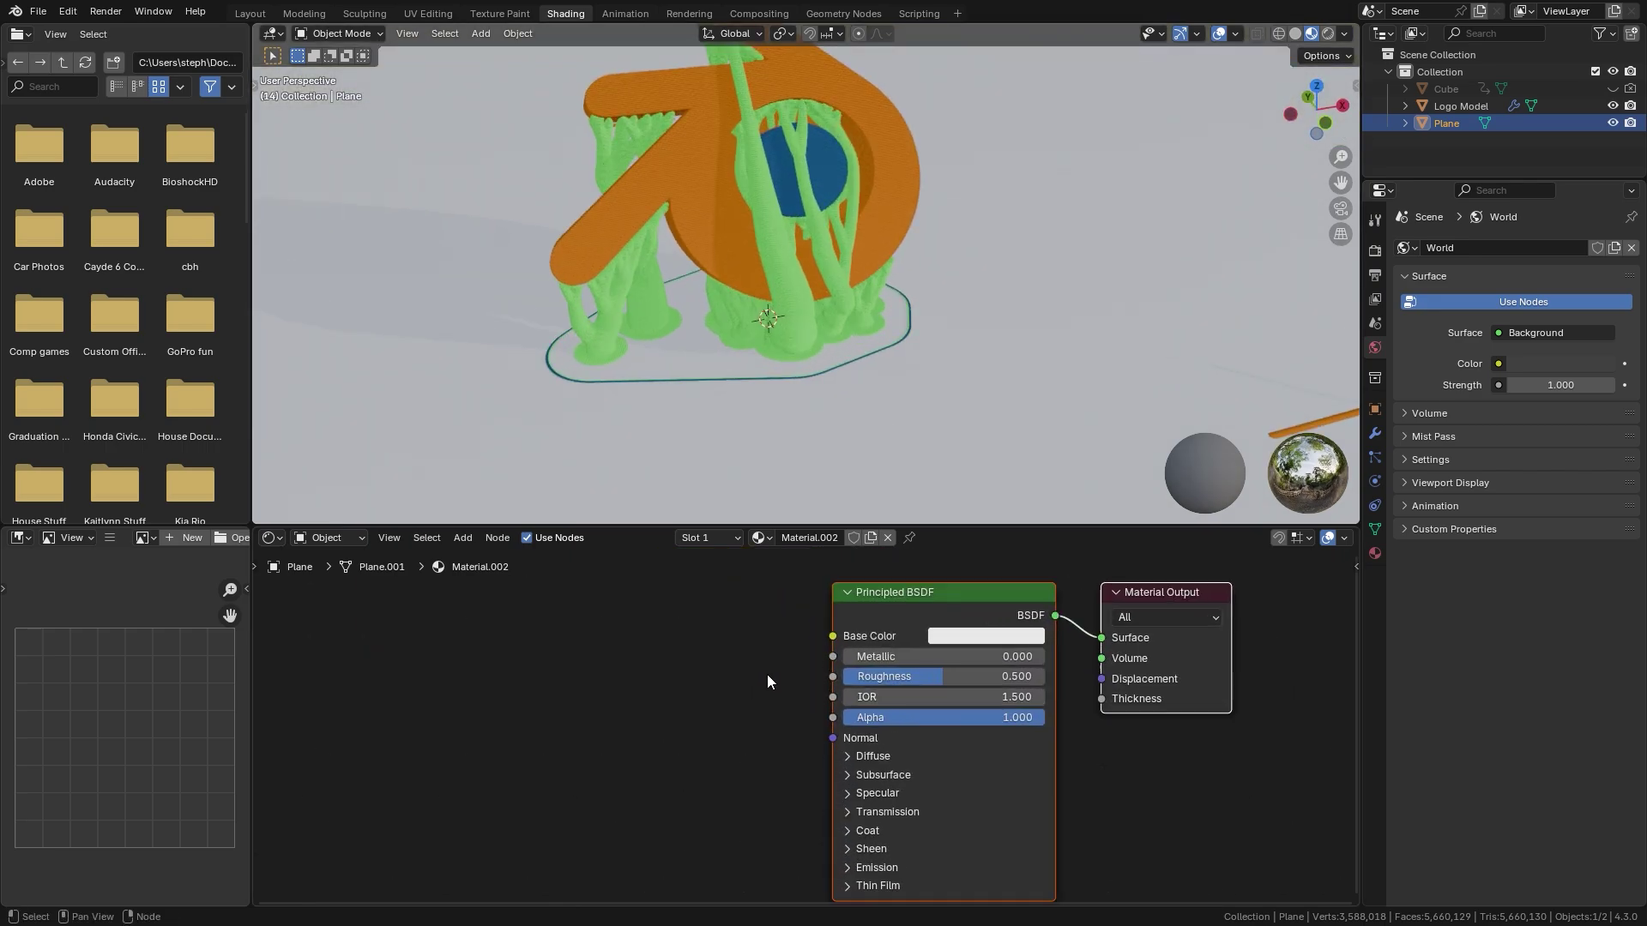
Add a Brick Texture node and connect its Color output to the Principled BSDF's Base Color
{"action": "key", "text": "shift+a"}
{"action": "mouse_move", "coordinate": [625, 776]}
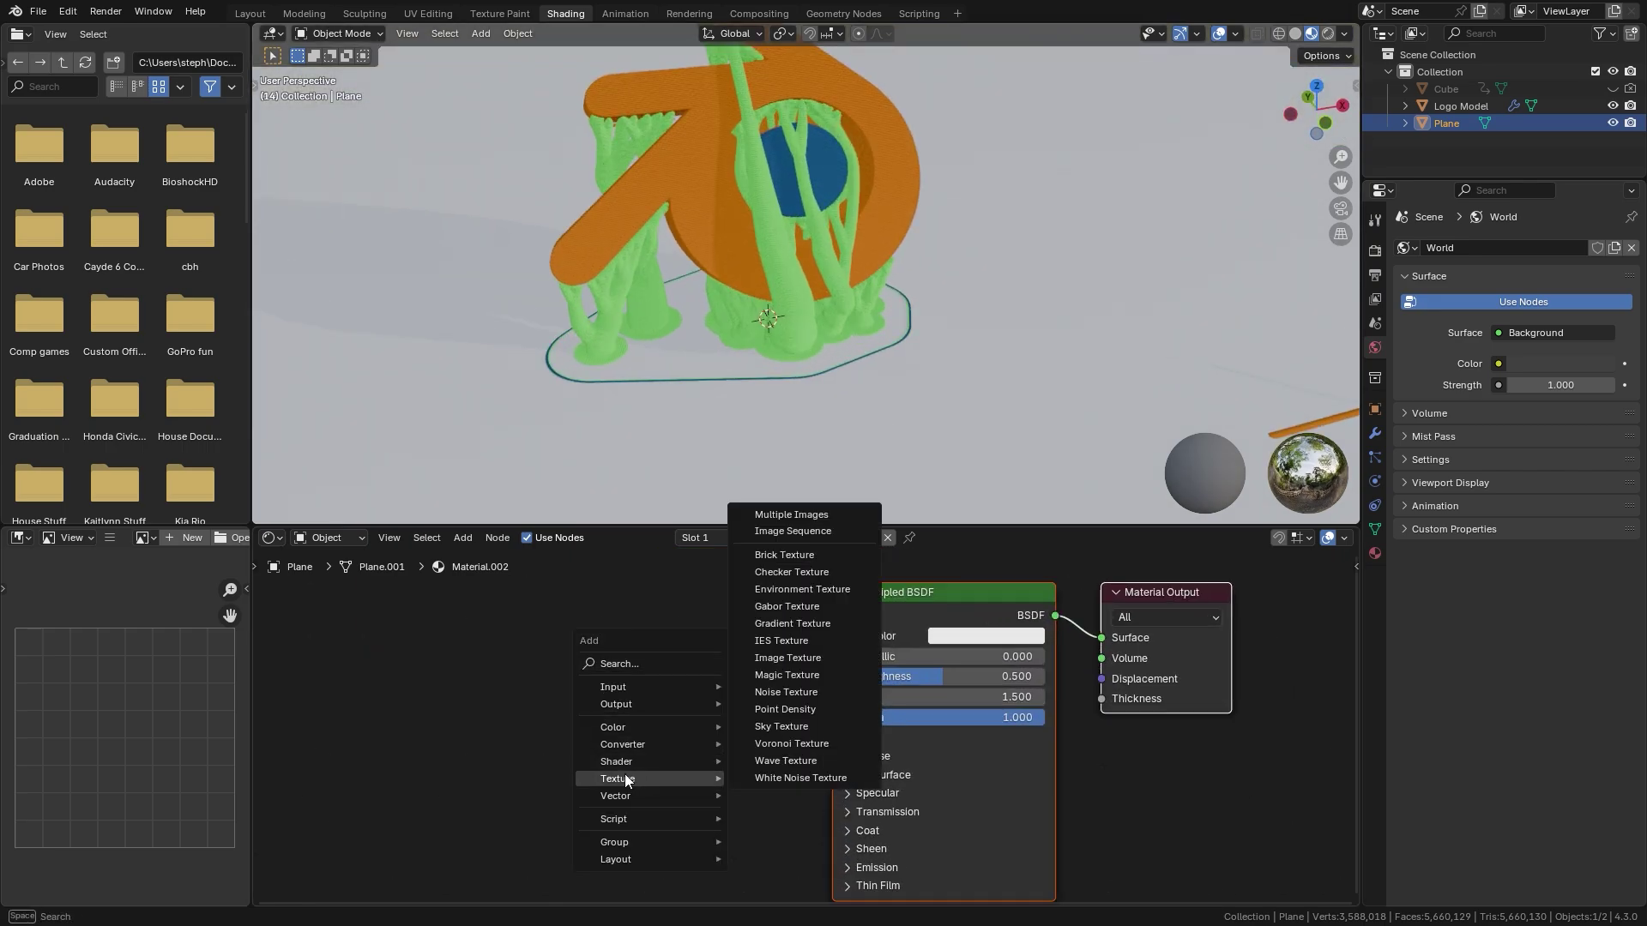
{"action": "left_click", "coordinate": [794, 557]}
{"action": "left_click", "coordinate": [576, 669]}
{"action": "middle_click_drag", "start_coordinate": [576, 669], "coordinate": [736, 561]}
{"action": "left_click_drag", "start_coordinate": [736, 561], "coordinate": [959, 653]}
Set the Brick Texture's Offset to 0 and match Color2 to Color1 by sampling its swatch
{"action": "scroll", "coordinate": [702, 606], "scroll_direction": "up", "scroll_amount": 1}
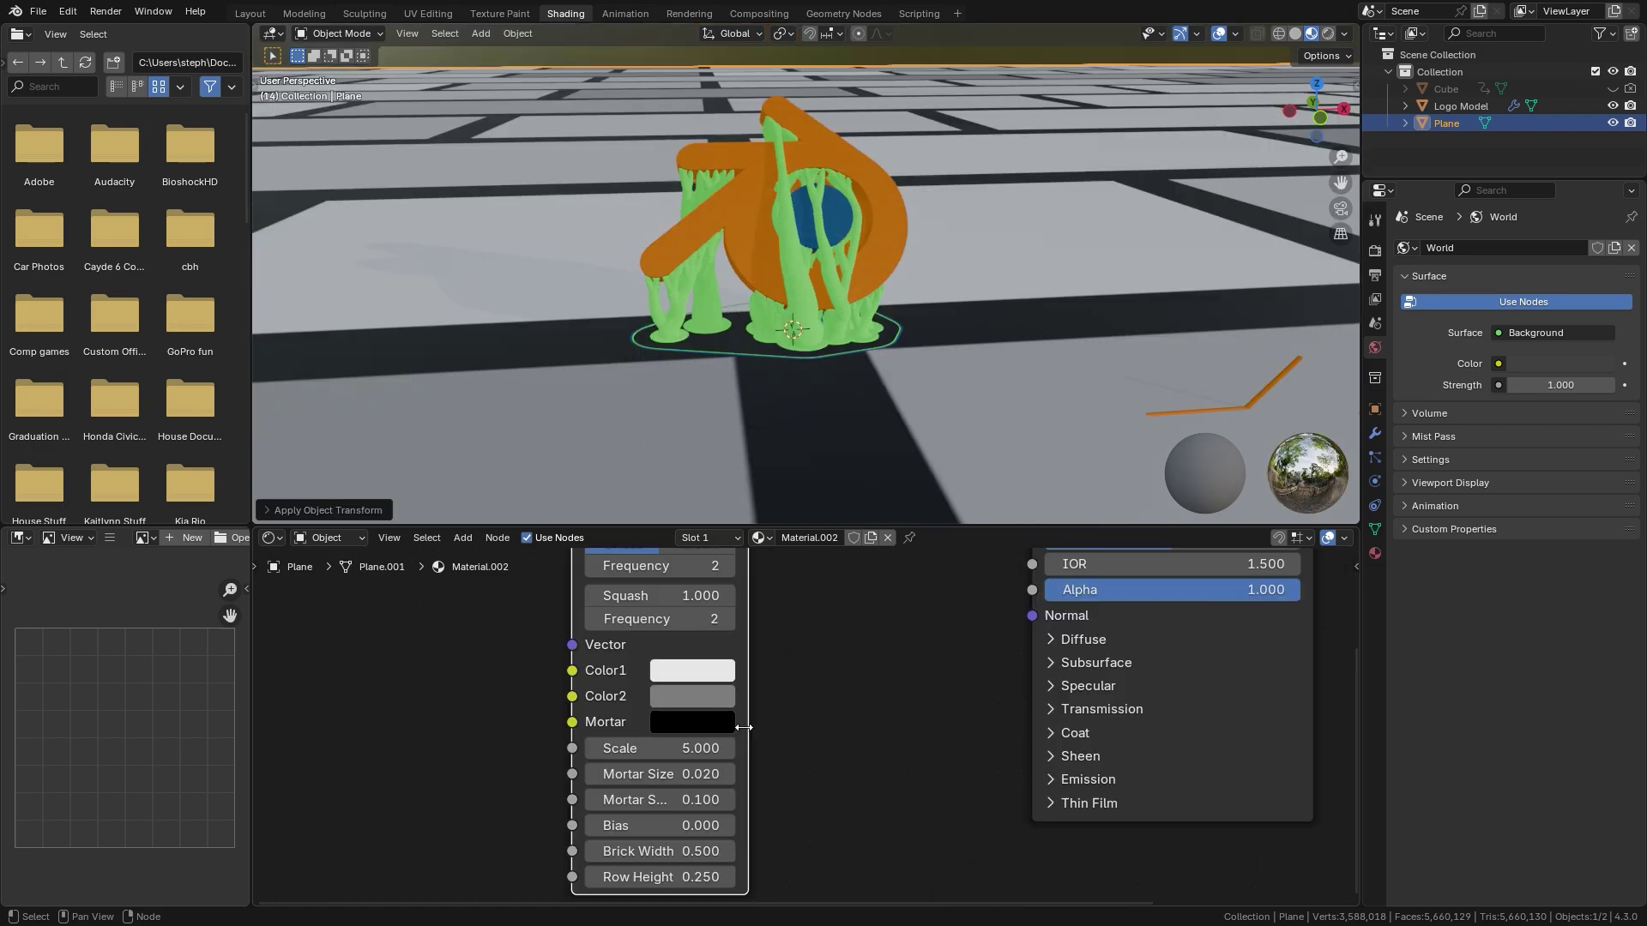
{"action": "middle_click_drag", "start_coordinate": [757, 648], "coordinate": [795, 733]}
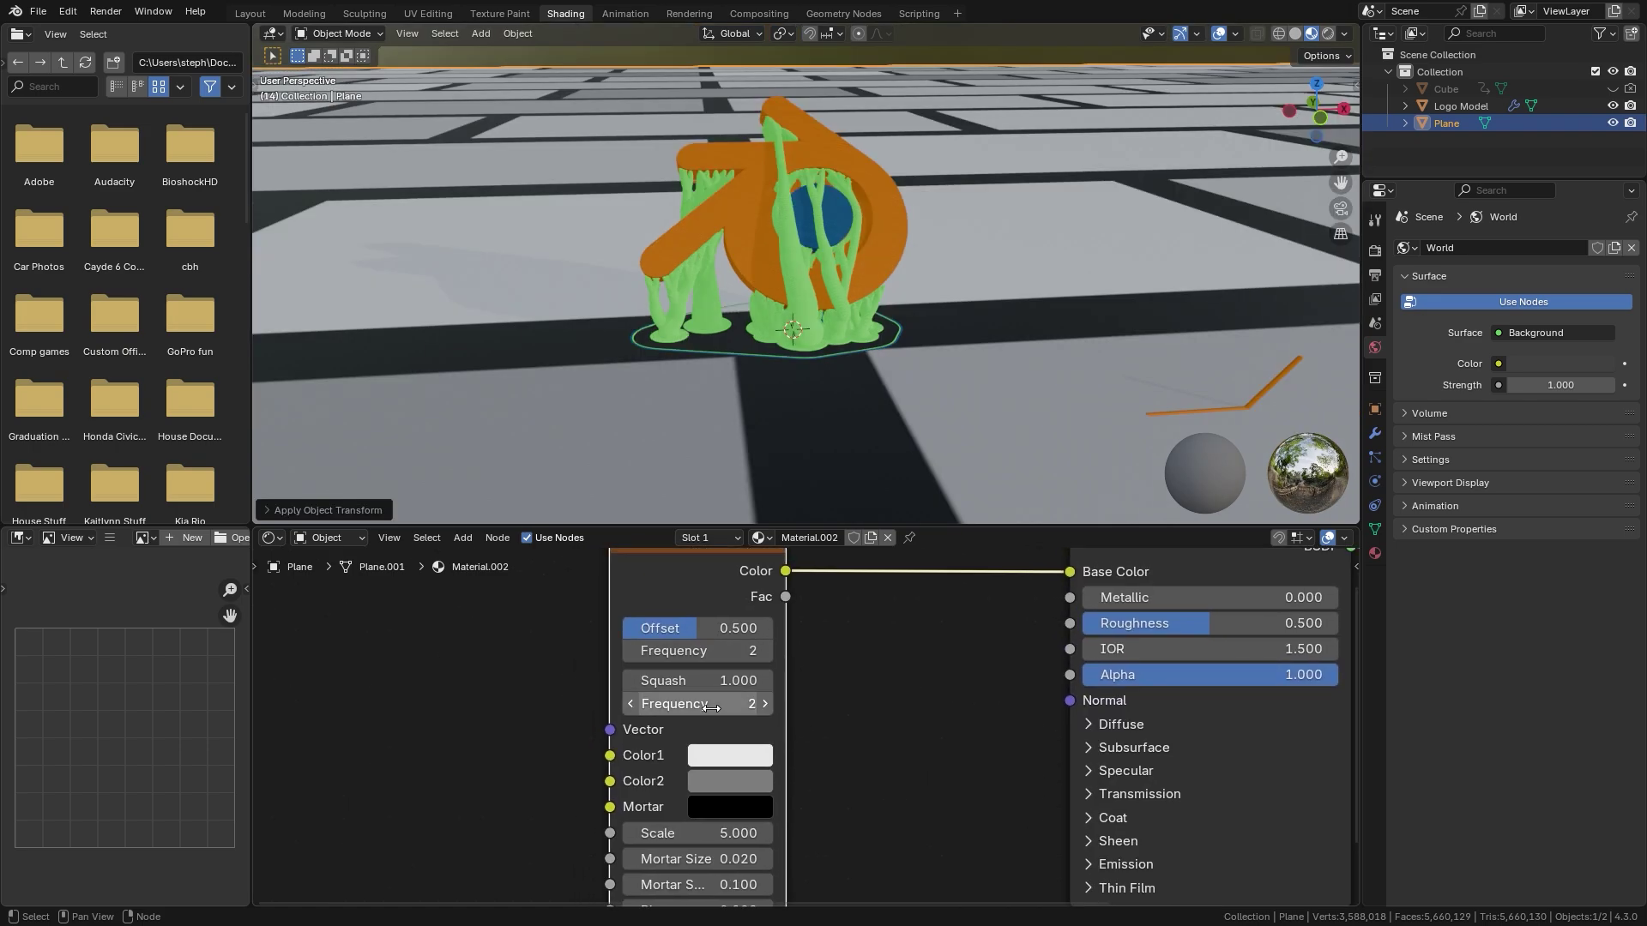
{"action": "left_click_drag", "start_coordinate": [686, 628], "coordinate": [622, 628]}
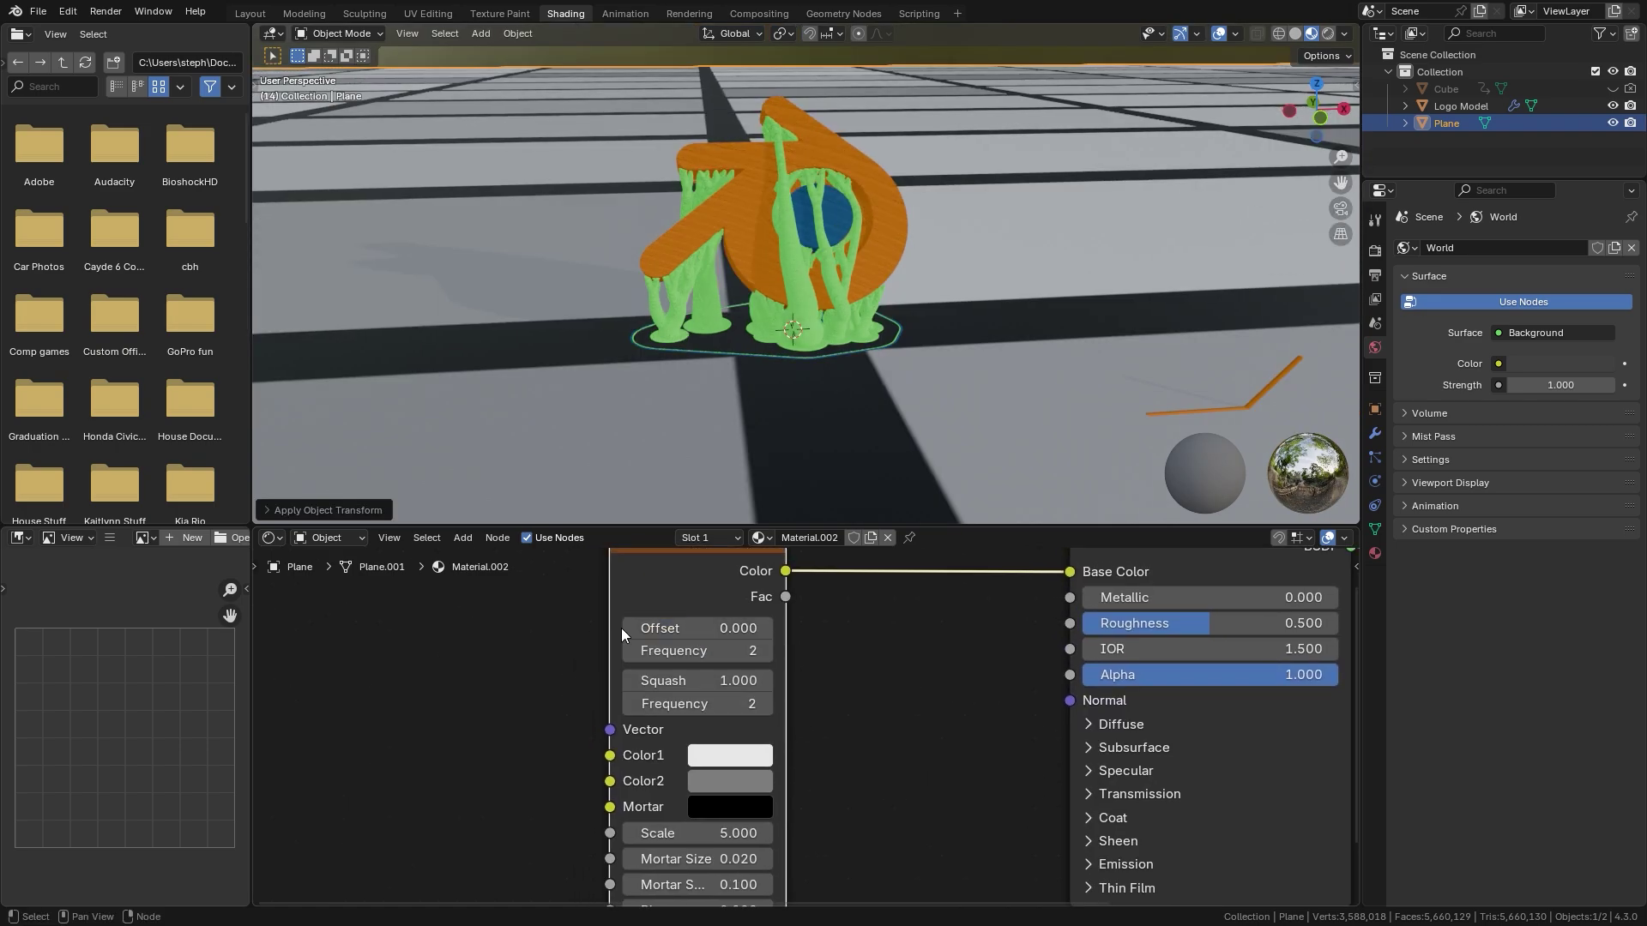
{"action": "left_click", "coordinate": [717, 780]}
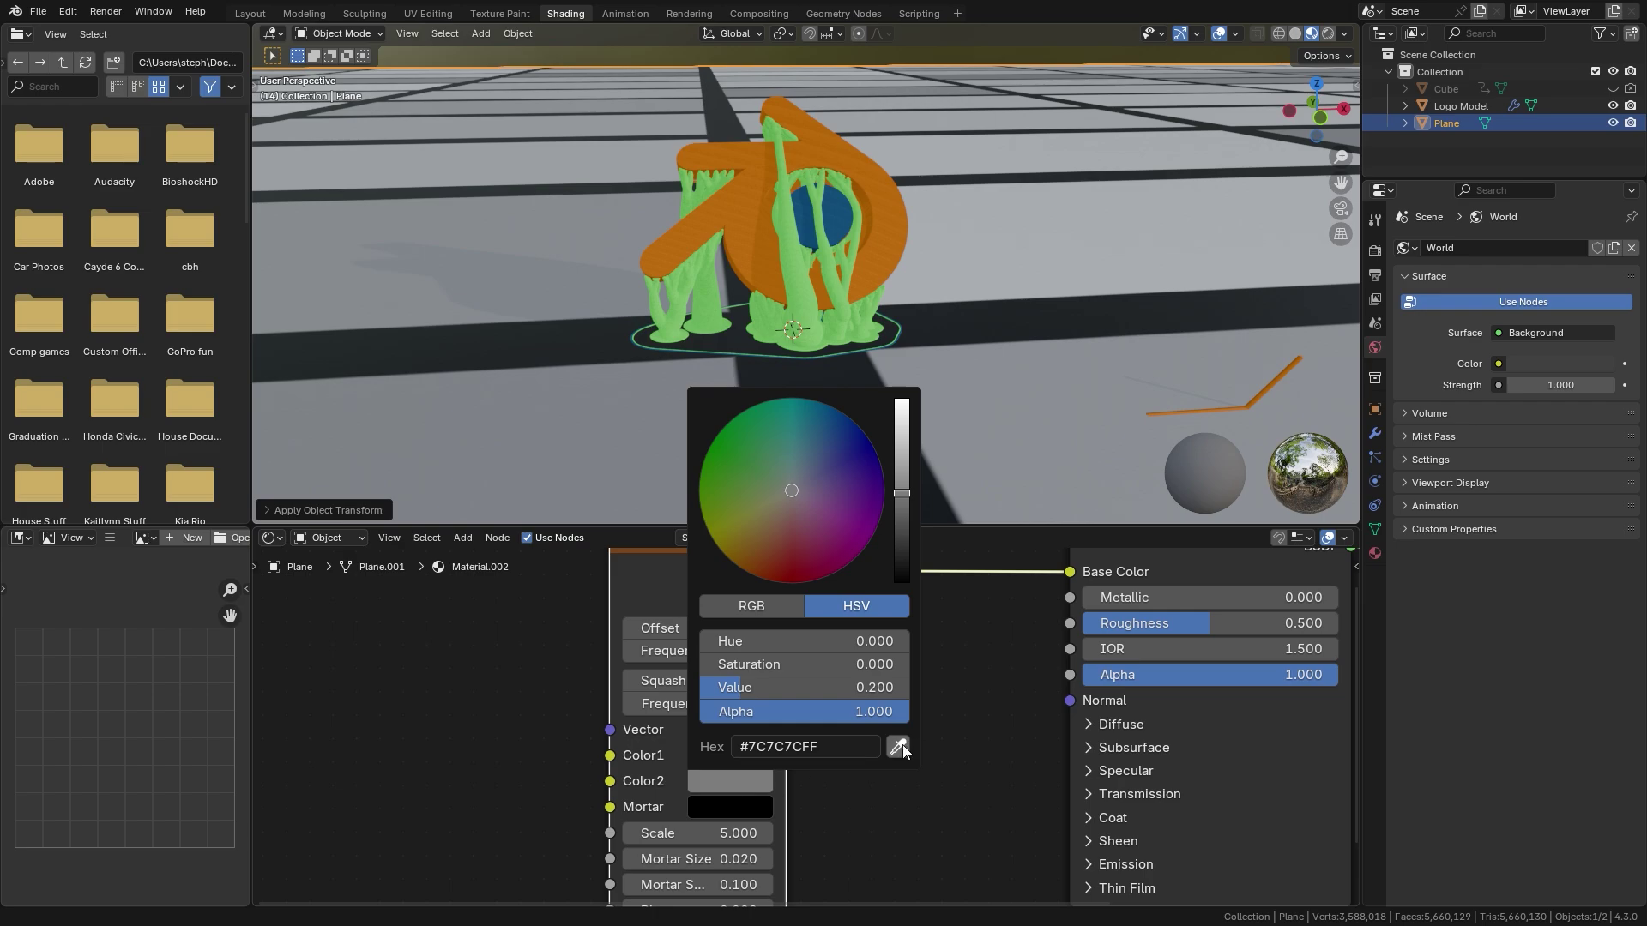
{"action": "left_click", "coordinate": [898, 746]}
{"action": "left_click", "coordinate": [744, 752]}
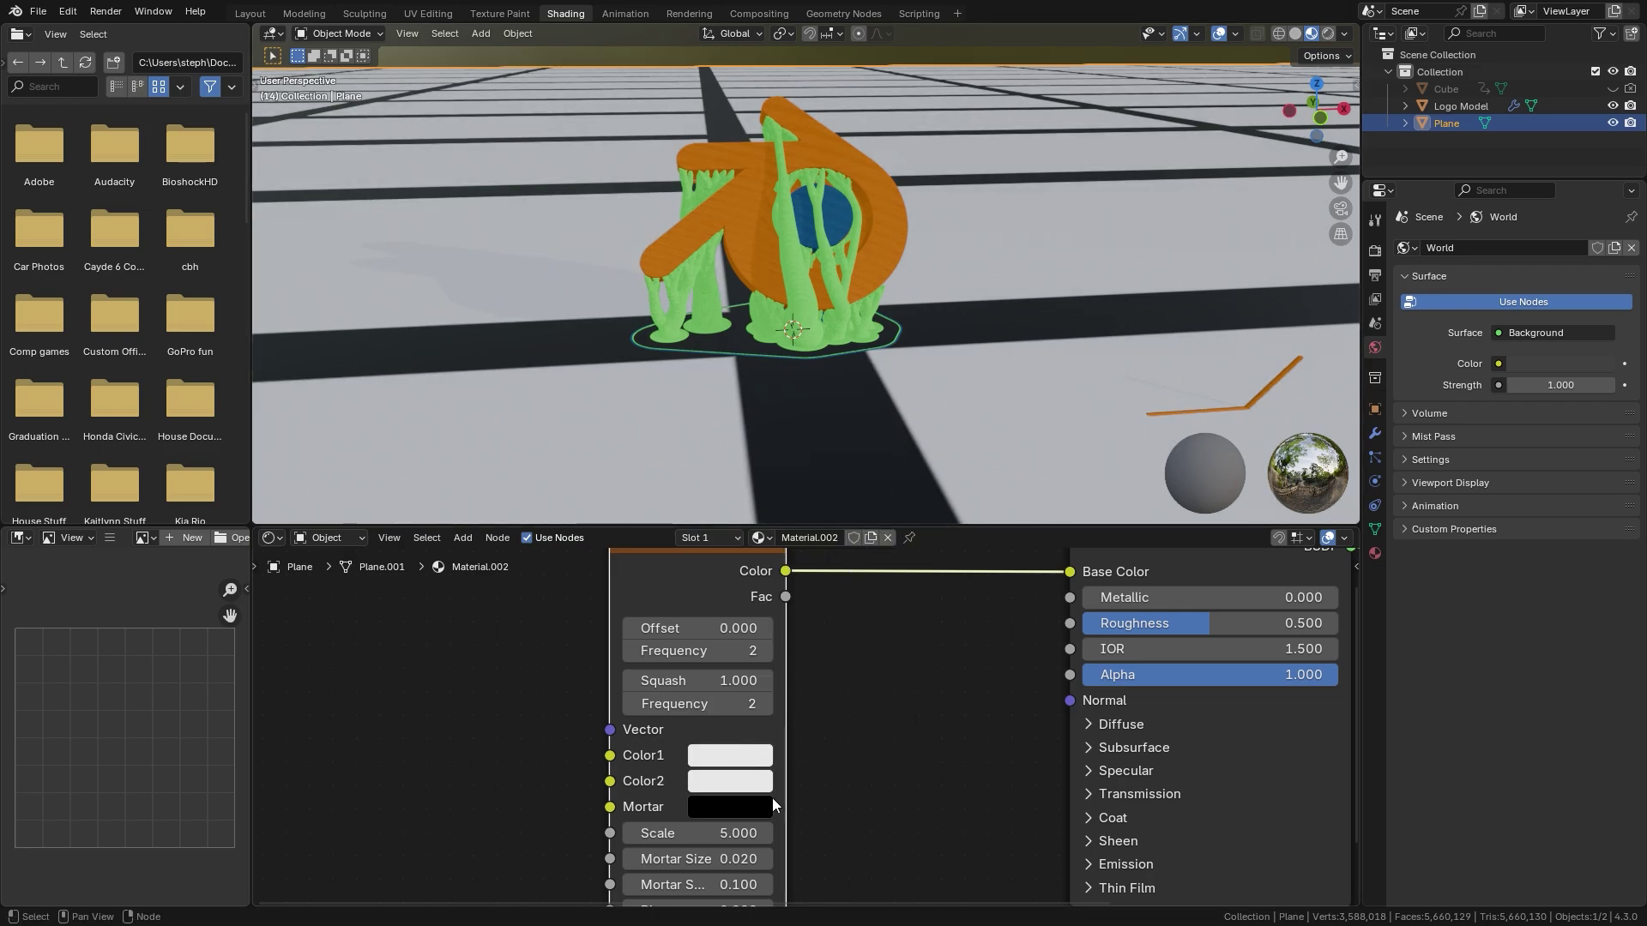
Set the Brick Texture's Scale to 50 and check the pattern on the floor
{"action": "left_click", "coordinate": [703, 832]}
{"action": "type", "text": "50"}
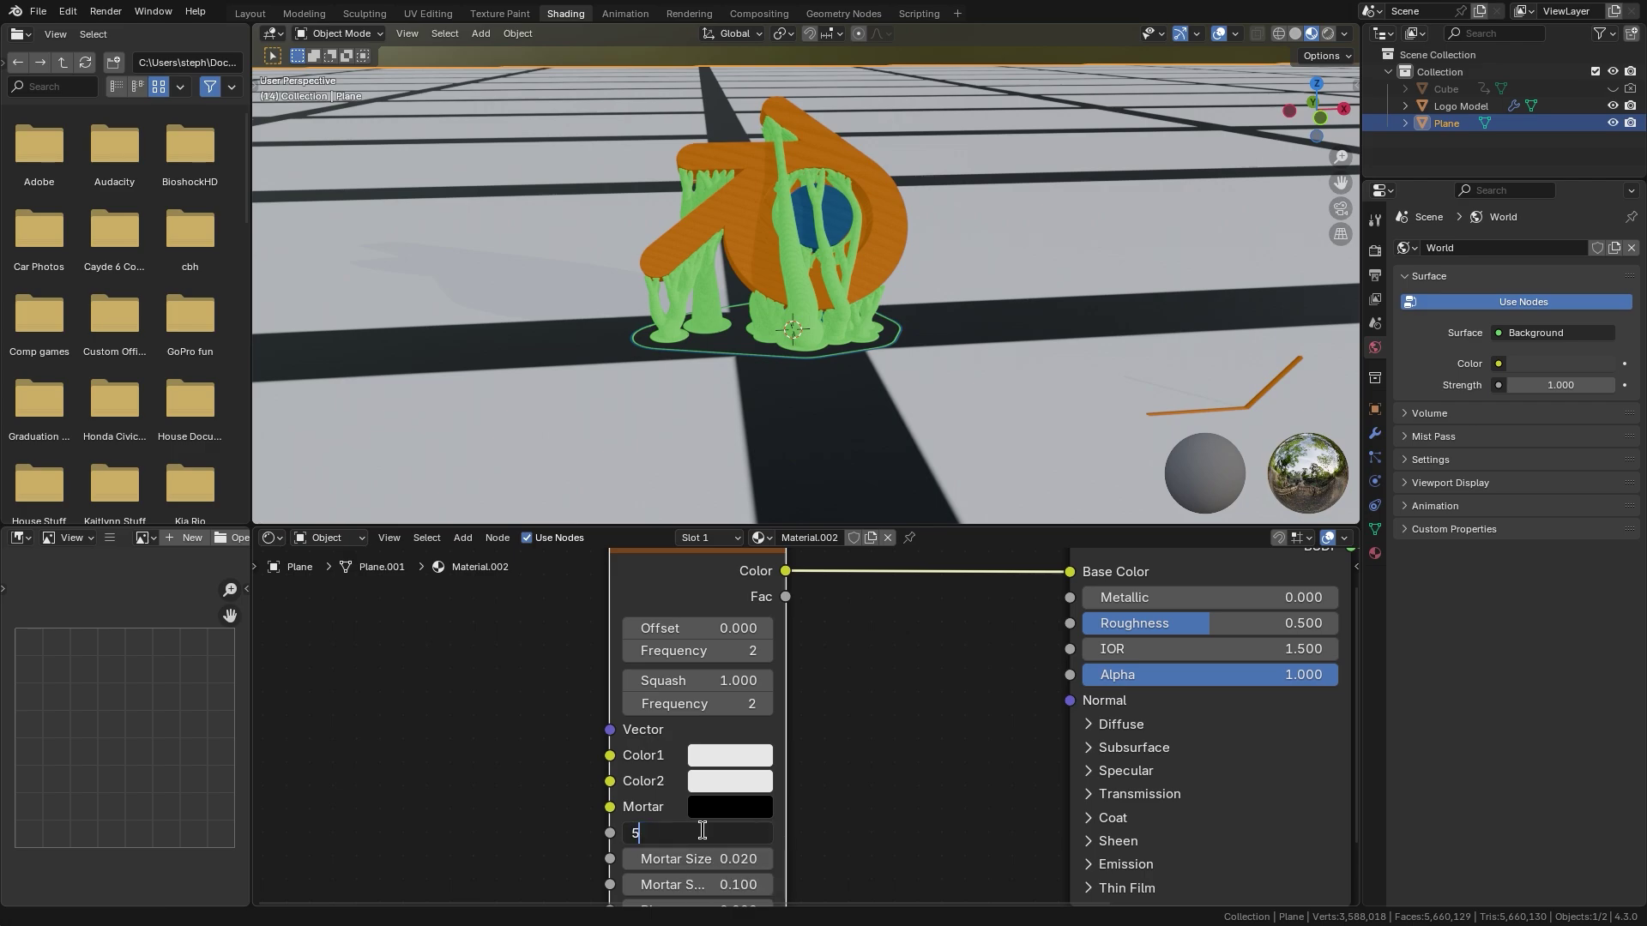
{"action": "key", "text": "Return"}
{"action": "middle_click_drag", "start_coordinate": [895, 382], "coordinate": [828, 412]}
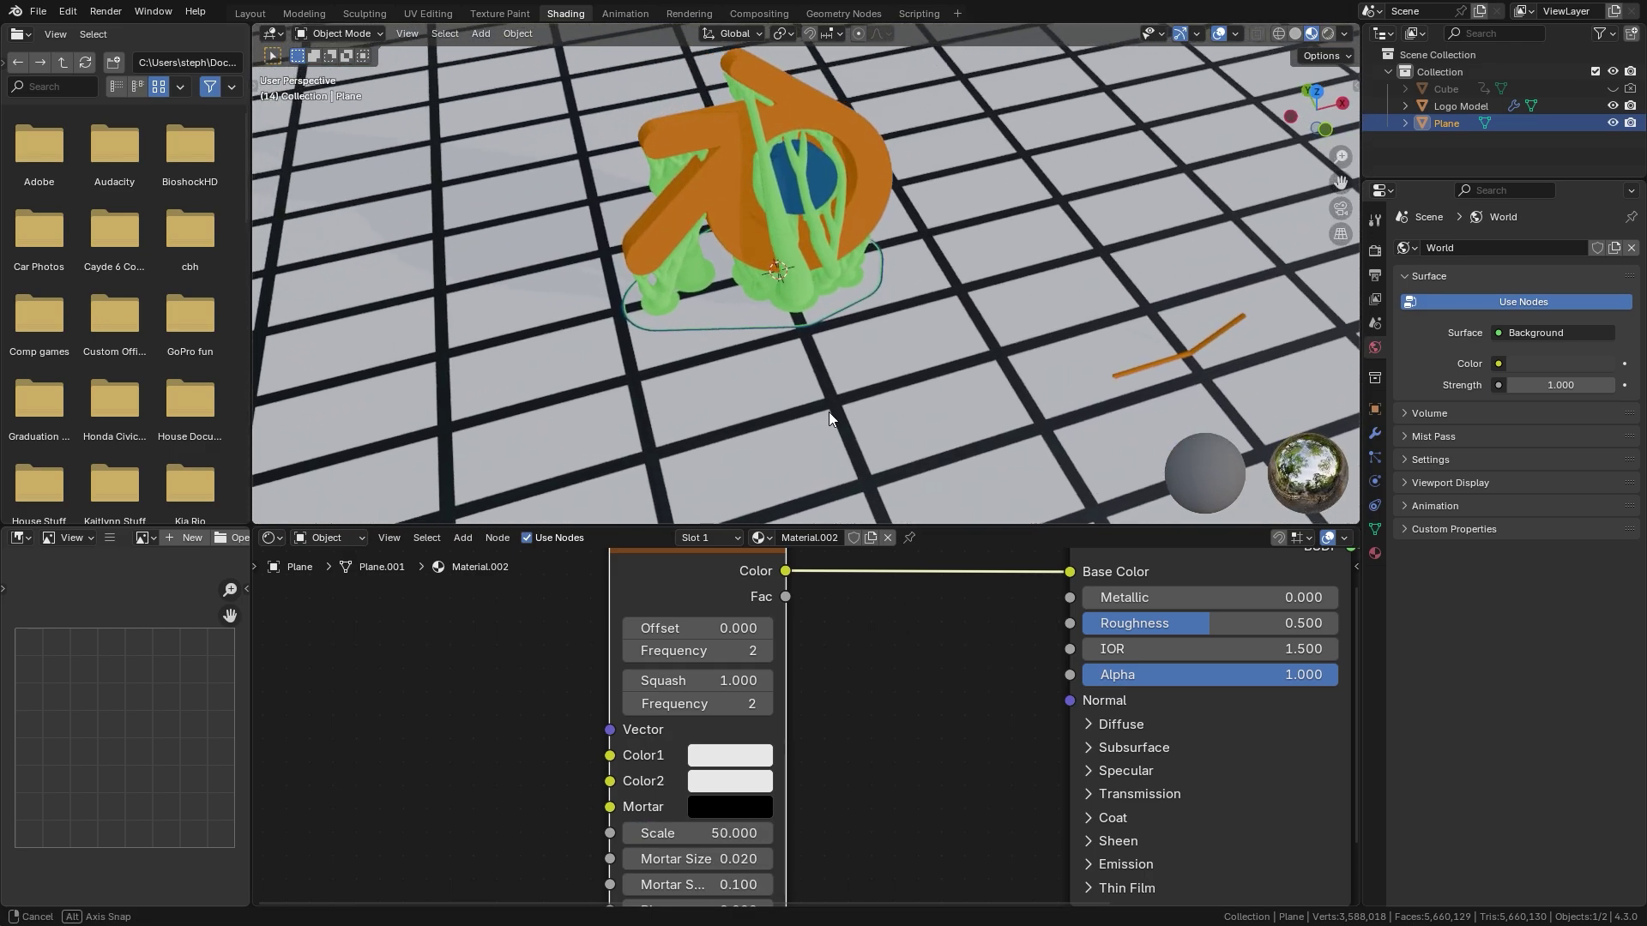
{"action": "scroll", "coordinate": [769, 371], "scroll_direction": "up", "scroll_amount": 2}
Set the Brick Texture's Row Height to 0.5 for square tiles
{"action": "scroll", "coordinate": [848, 691], "scroll_direction": "down", "scroll_amount": 4, "text": "shift"}
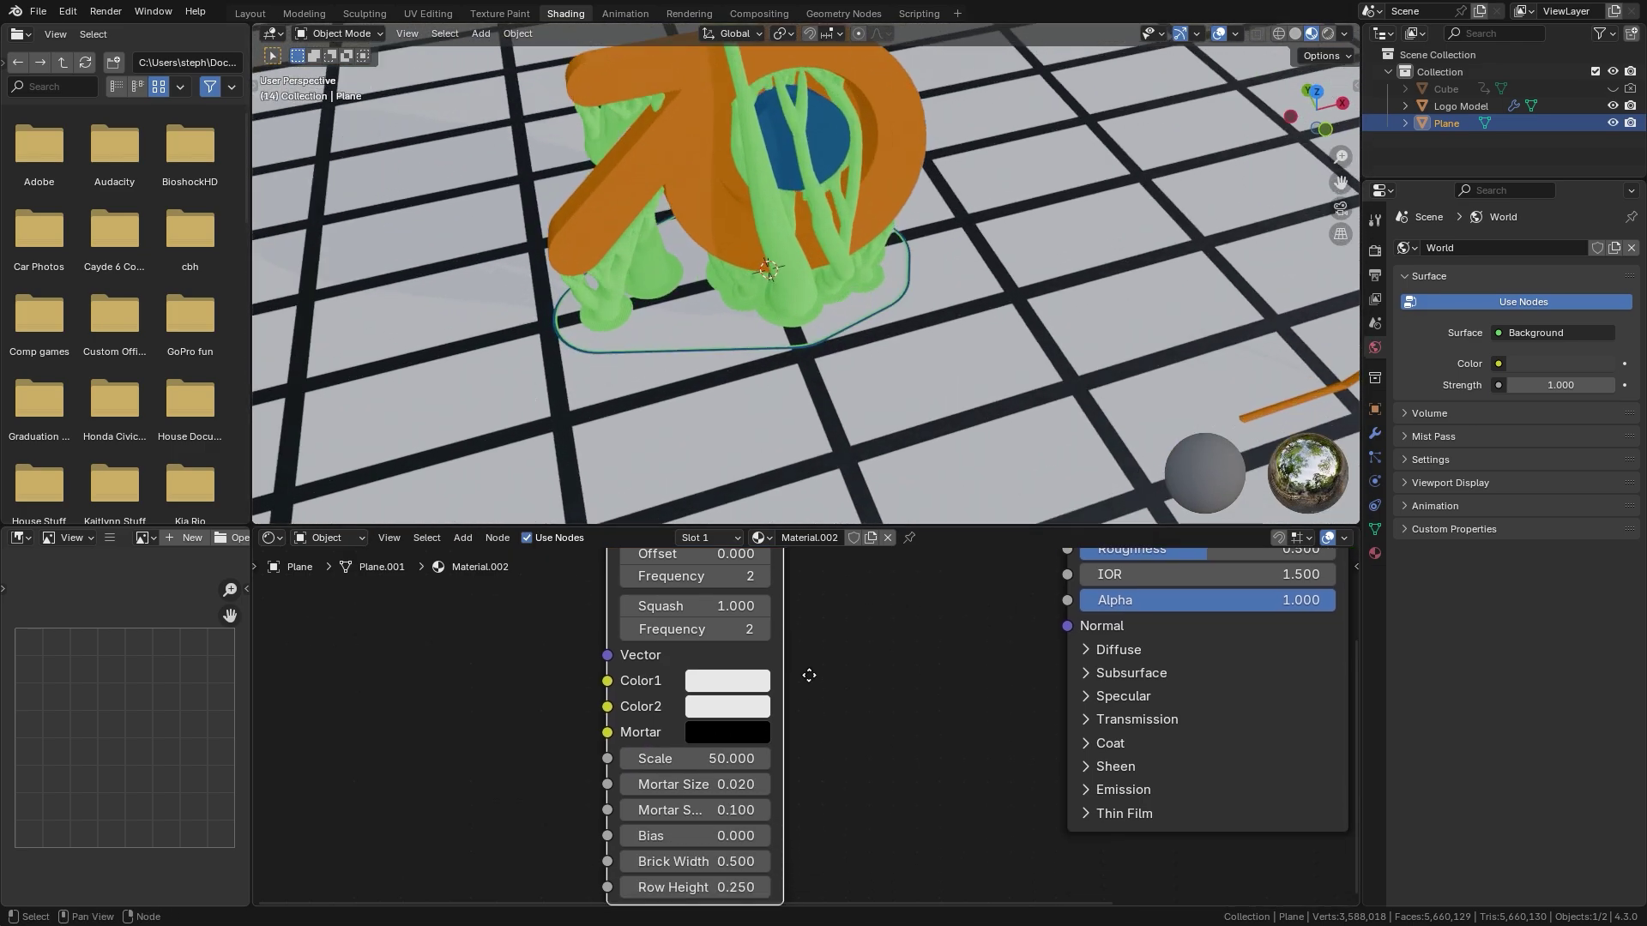
{"action": "scroll", "coordinate": [848, 691], "scroll_direction": "right", "scroll_amount": 1, "text": "ctrl"}
{"action": "left_click", "coordinate": [683, 883]}
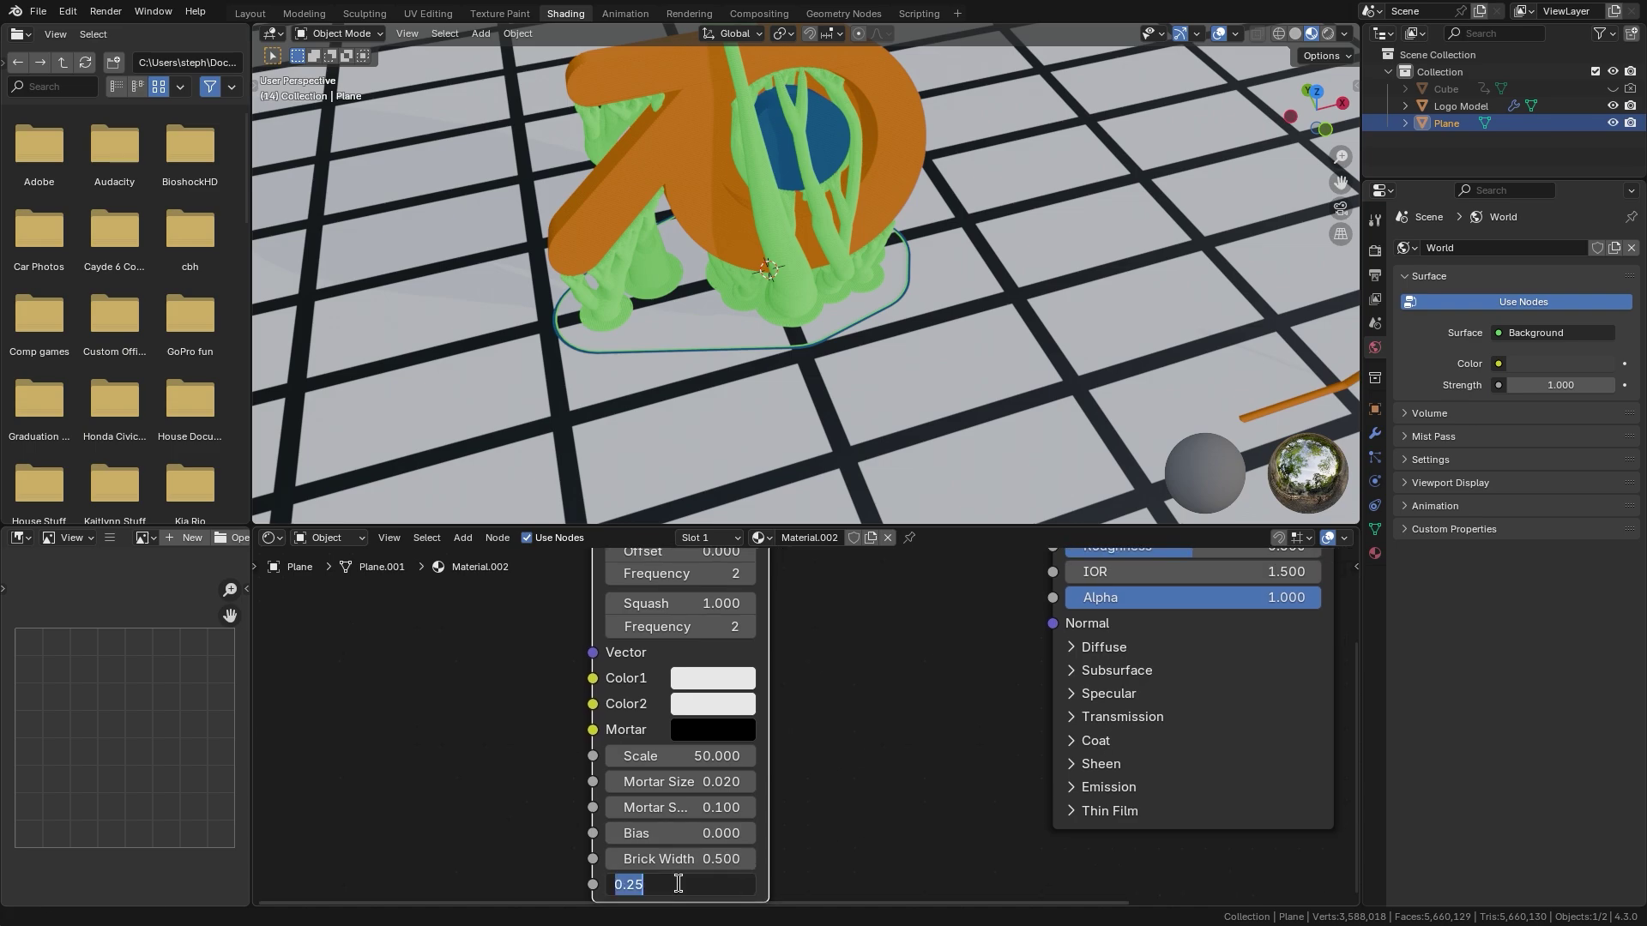
{"action": "type", "text": "0.5"}
{"action": "key", "text": "Return"}
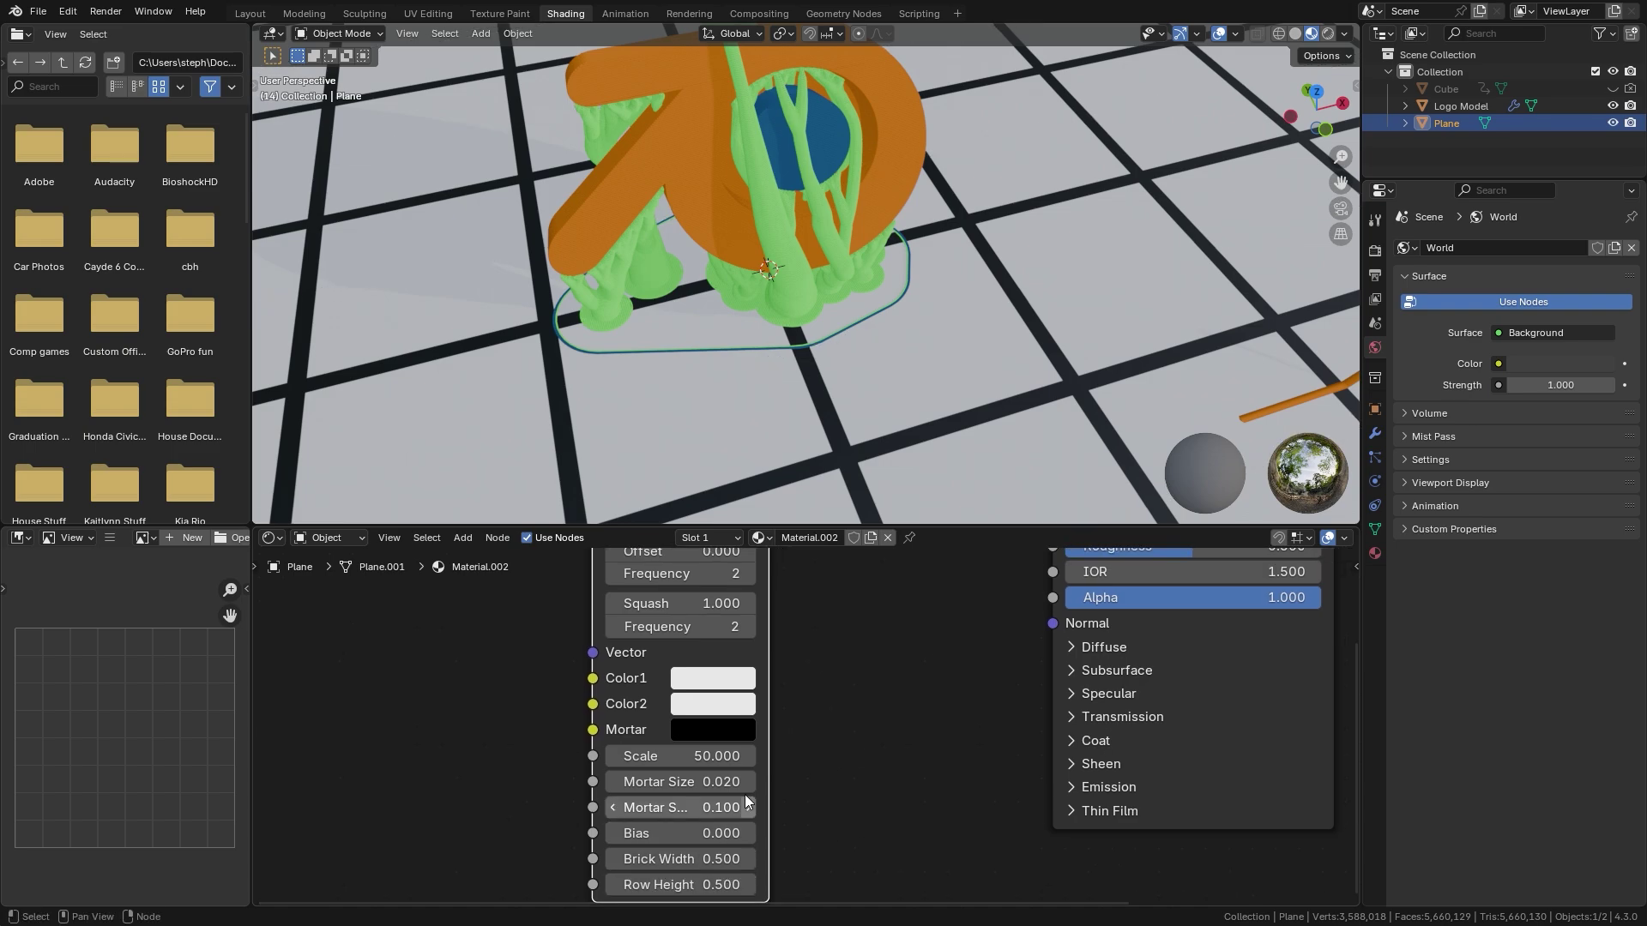
{"action": "scroll", "coordinate": [775, 388], "scroll_direction": "down", "scroll_amount": 4}
{"action": "middle_click_drag", "start_coordinate": [719, 374], "coordinate": [789, 417]}
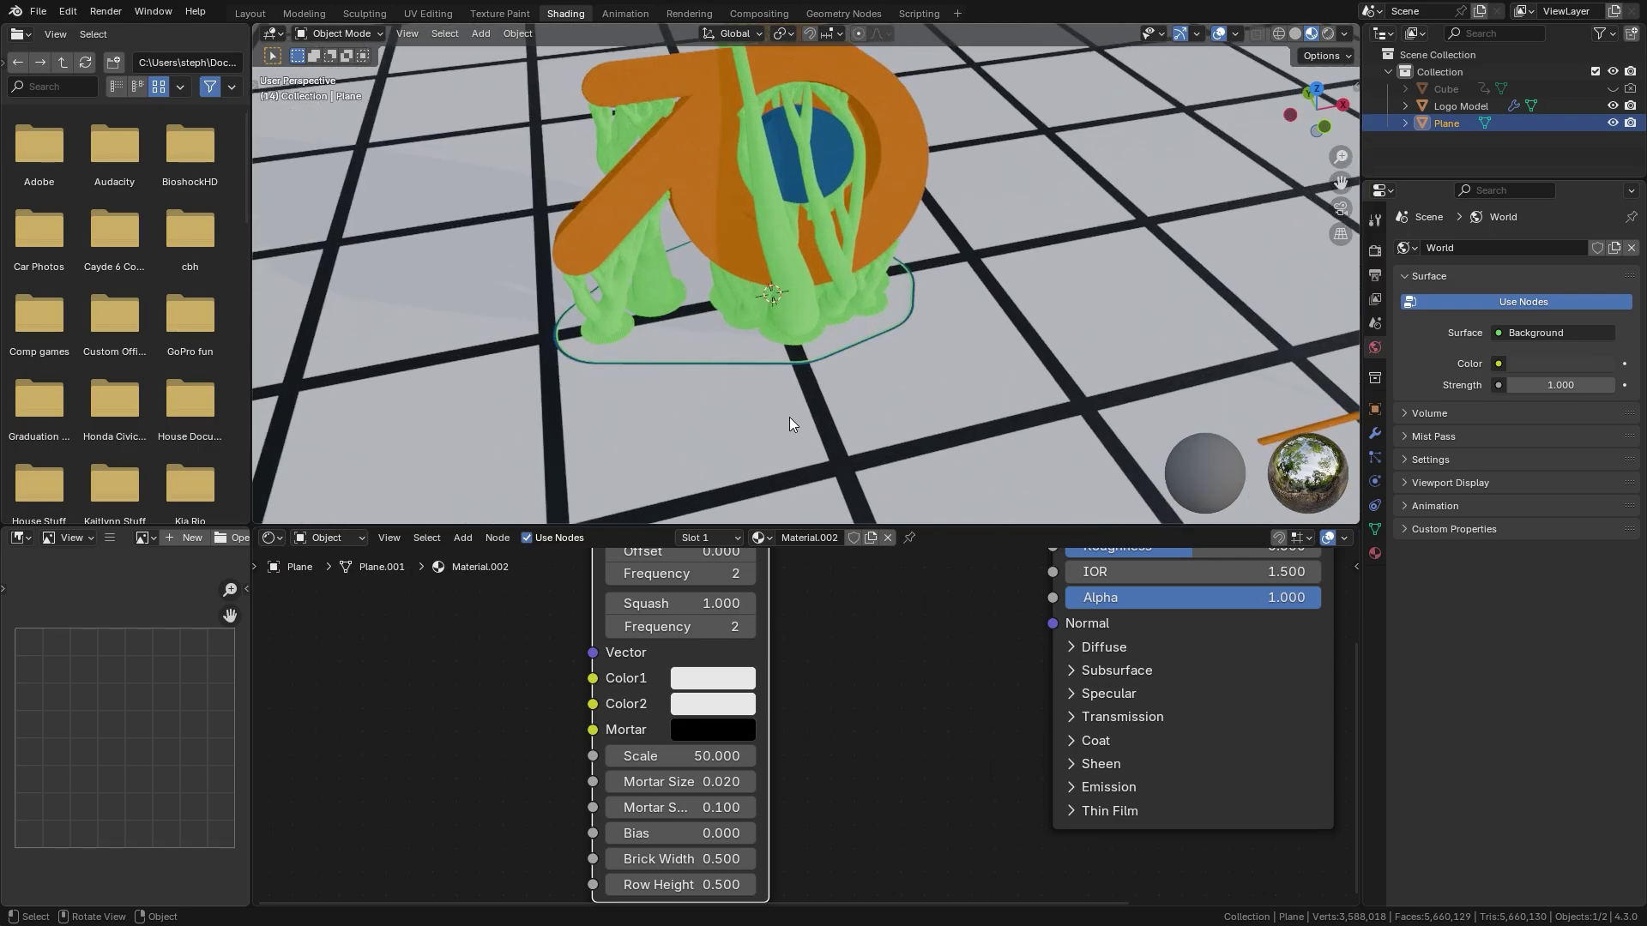
Set the Brick Texture's Scale to 250 for a finer grid on the floor
{"action": "left_click_drag", "start_coordinate": [686, 764], "coordinate": [1083, 763]}
{"action": "left_click", "coordinate": [649, 755]}
{"action": "type", "text": "25"}
{"action": "key", "text": "Return"}
{"action": "middle_click_drag", "start_coordinate": [776, 506], "coordinate": [826, 469]}
{"action": "scroll", "coordinate": [825, 469], "scroll_direction": "up", "scroll_amount": 2}
Set the Brick Texture's Mortar Size to 0.01 and check the thinner grid lines
{"action": "double_click", "coordinate": [702, 782]}
{"action": "type", "text": "1"}
{"action": "key", "text": "Return"}
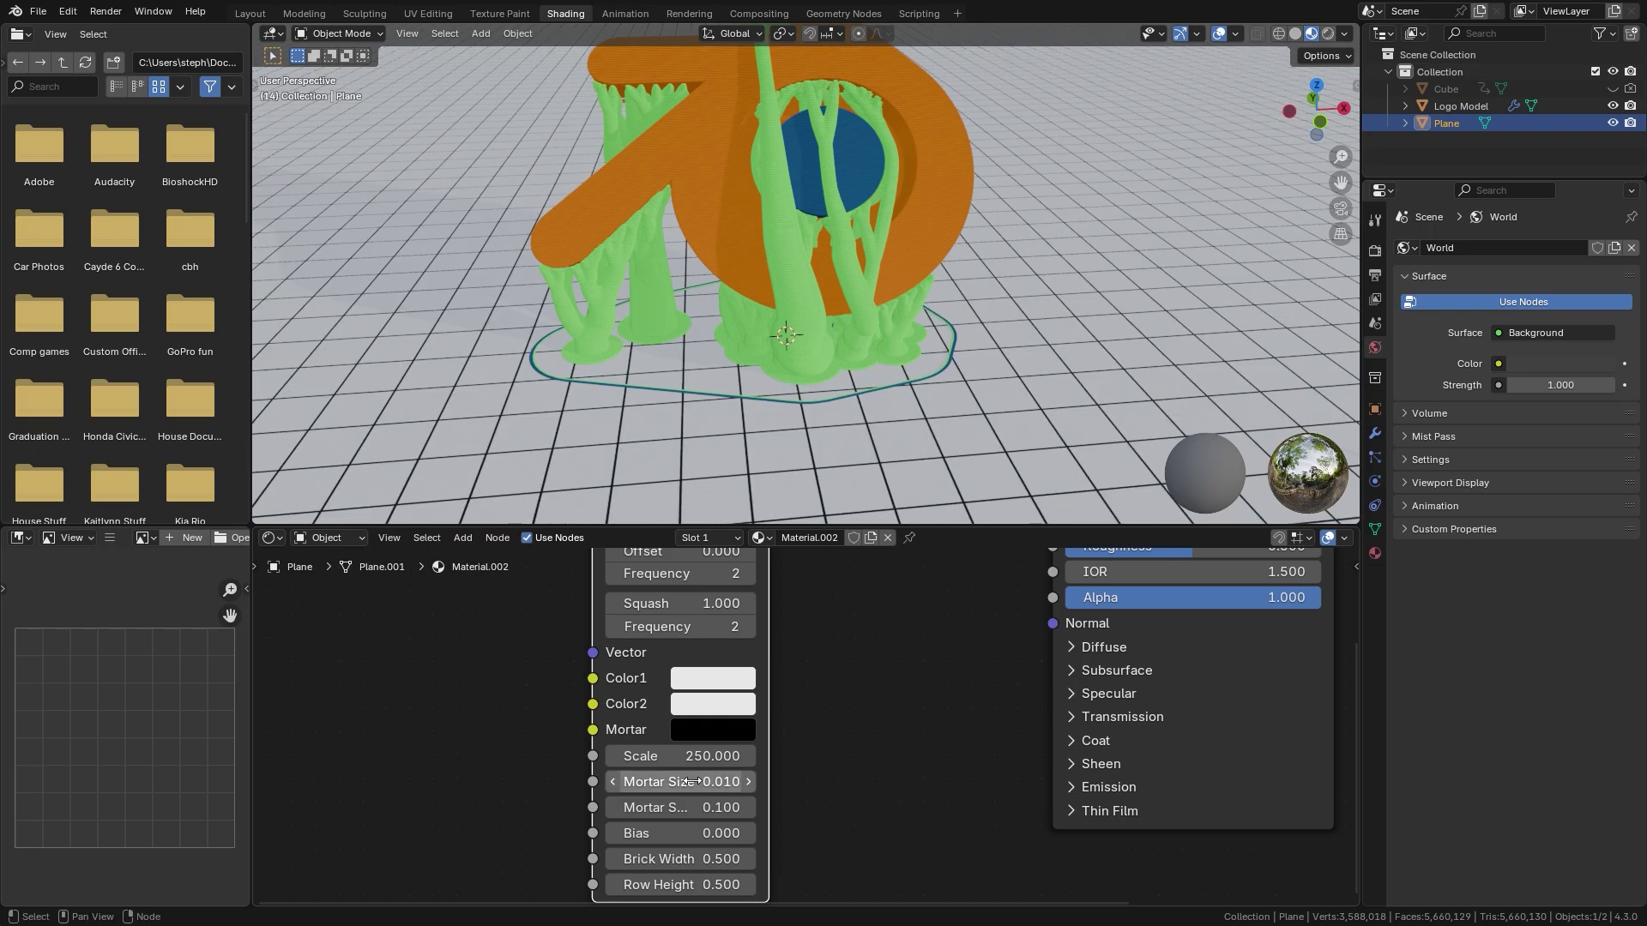
{"action": "middle_click_drag", "start_coordinate": [696, 345], "coordinate": [652, 472]}
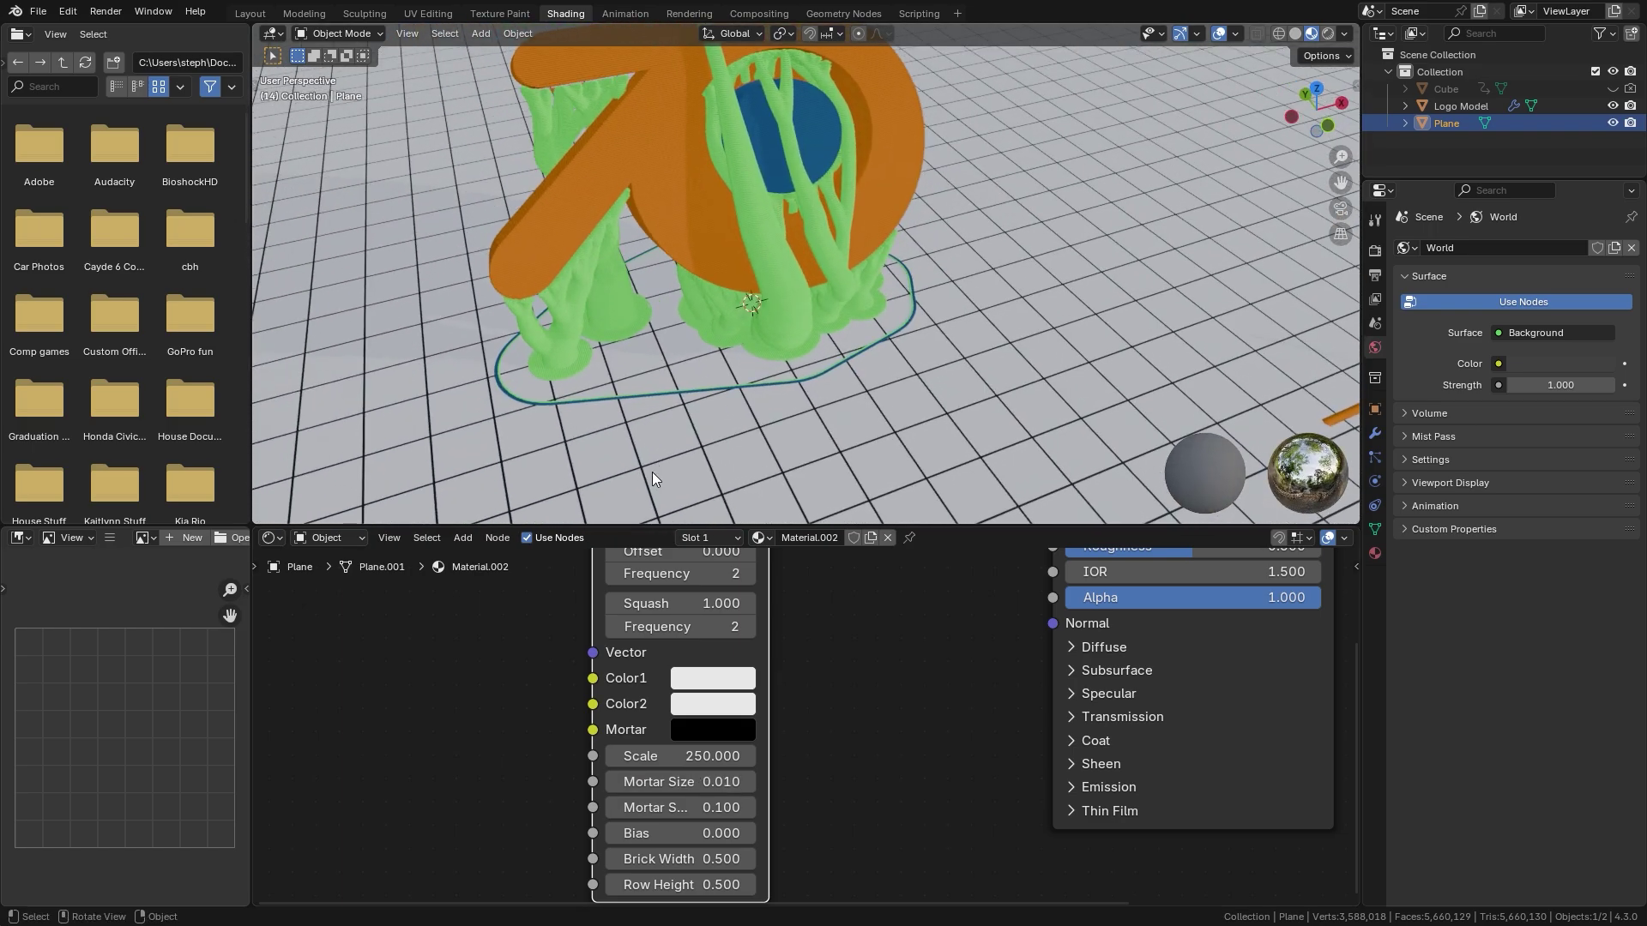
Reposition the Brick Texture node lower and farther from the Principled BSDF to free space between them
{"action": "scroll", "coordinate": [683, 618], "scroll_direction": "down", "scroll_amount": 2}
{"action": "middle_click_drag", "start_coordinate": [683, 618], "coordinate": [914, 690]}
{"action": "left_click_drag", "start_coordinate": [914, 689], "coordinate": [789, 722]}
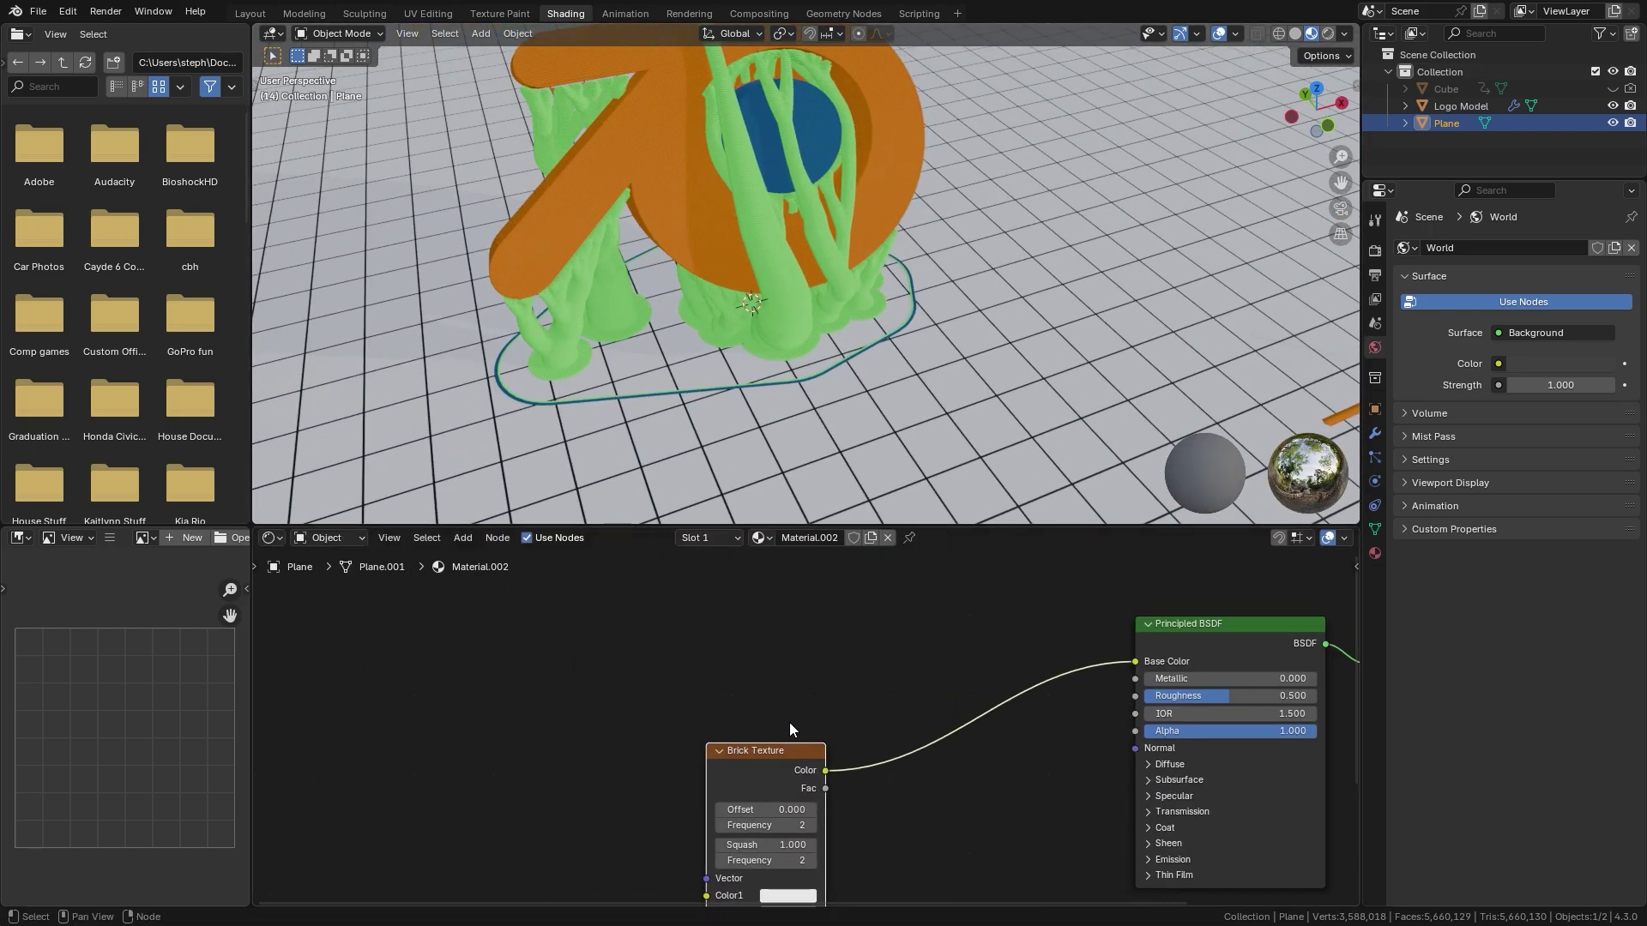
Duplicate the Brick Texture node in the floor material and place the copy above the original
{"action": "scroll", "coordinate": [789, 722], "scroll_direction": "down", "scroll_amount": 1}
{"action": "key", "text": "shift+d"}
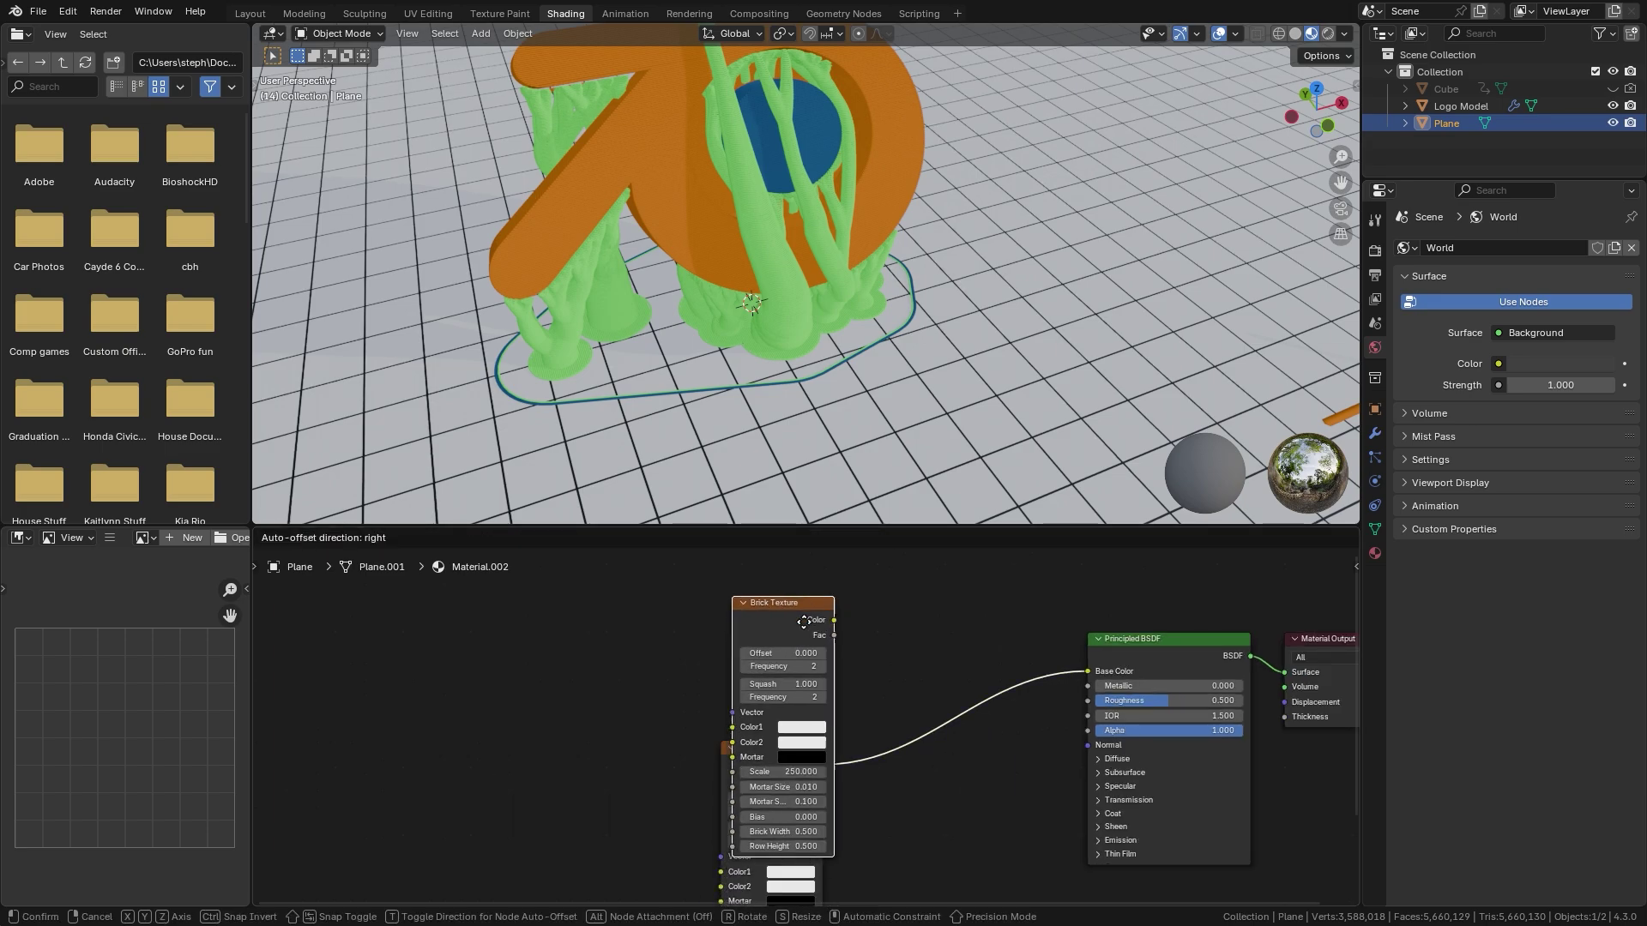
{"action": "left_click", "coordinate": [796, 671]}
{"action": "mouse_move", "coordinate": [796, 670]}
{"action": "middle_mouse_down"}
{"action": "mouse_move", "coordinate": [865, 525]}
{"action": "mouse_move", "coordinate": [764, 595]}
{"action": "mouse_move", "coordinate": [822, 655]}
{"action": "middle_mouse_up"}
{"action": "scroll", "coordinate": [822, 655], "scroll_direction": "up", "scroll_amount": 2}
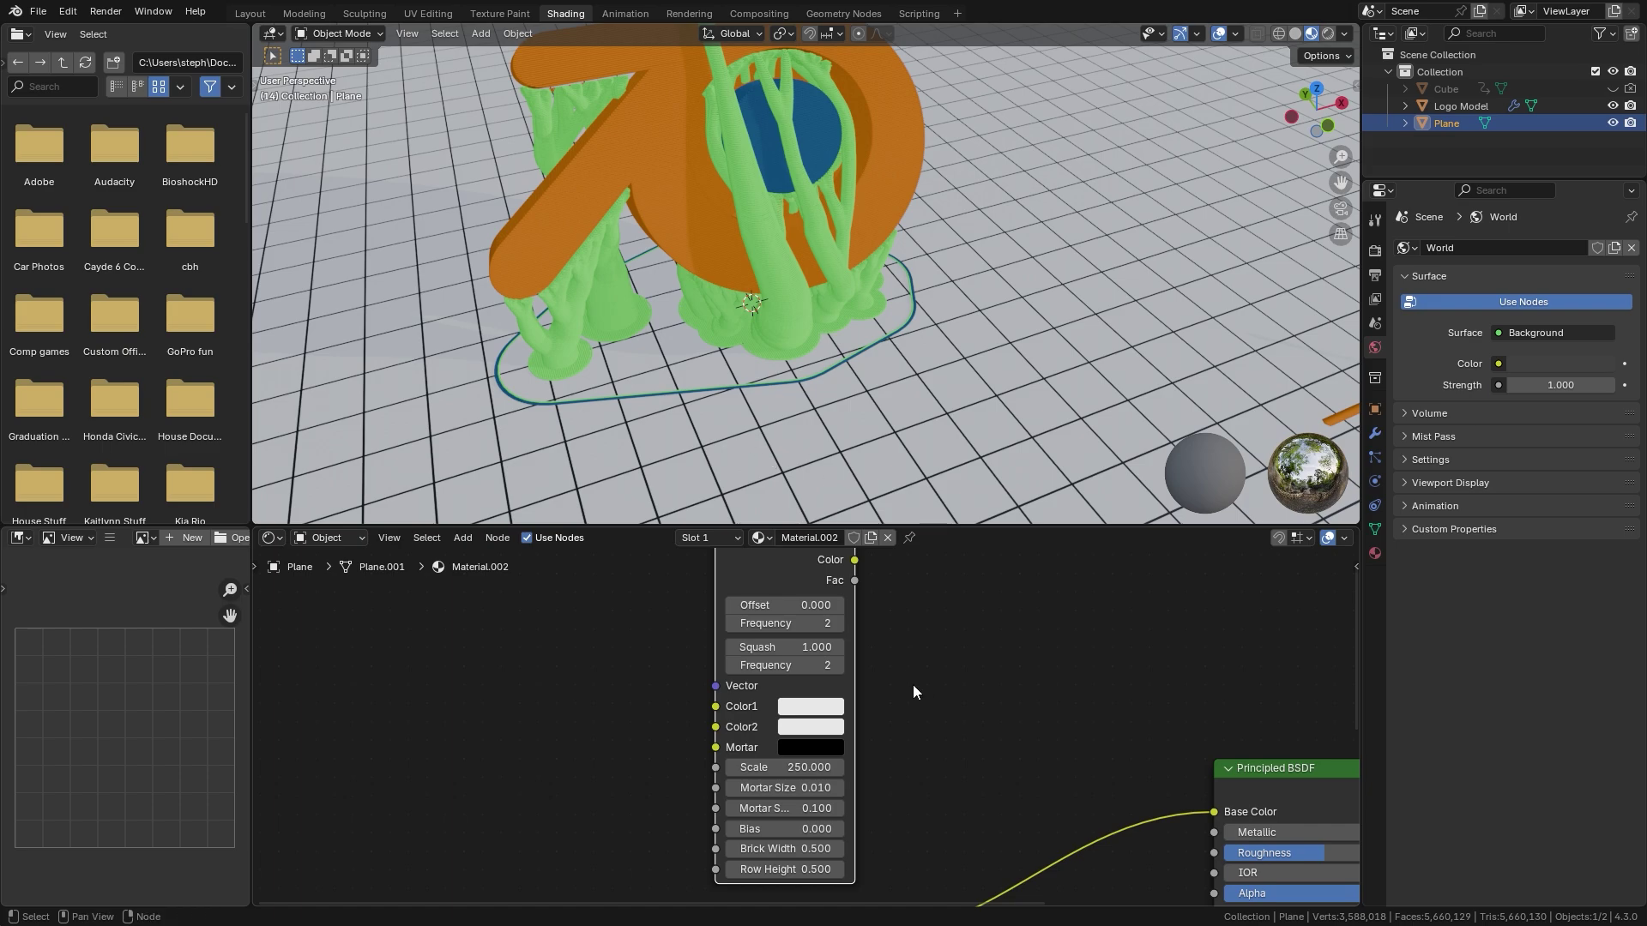
{"action": "scroll", "coordinate": [858, 721], "scroll_direction": "down", "scroll_amount": 1}
{"action": "left_click", "coordinate": [771, 866]}
Add a Value node well ahead of the two Brick Texture nodes
{"action": "middle_click_drag", "start_coordinate": [638, 741], "coordinate": [828, 712]}
{"action": "key", "text": "shift+a"}
{"action": "mouse_move", "coordinate": [724, 688]}
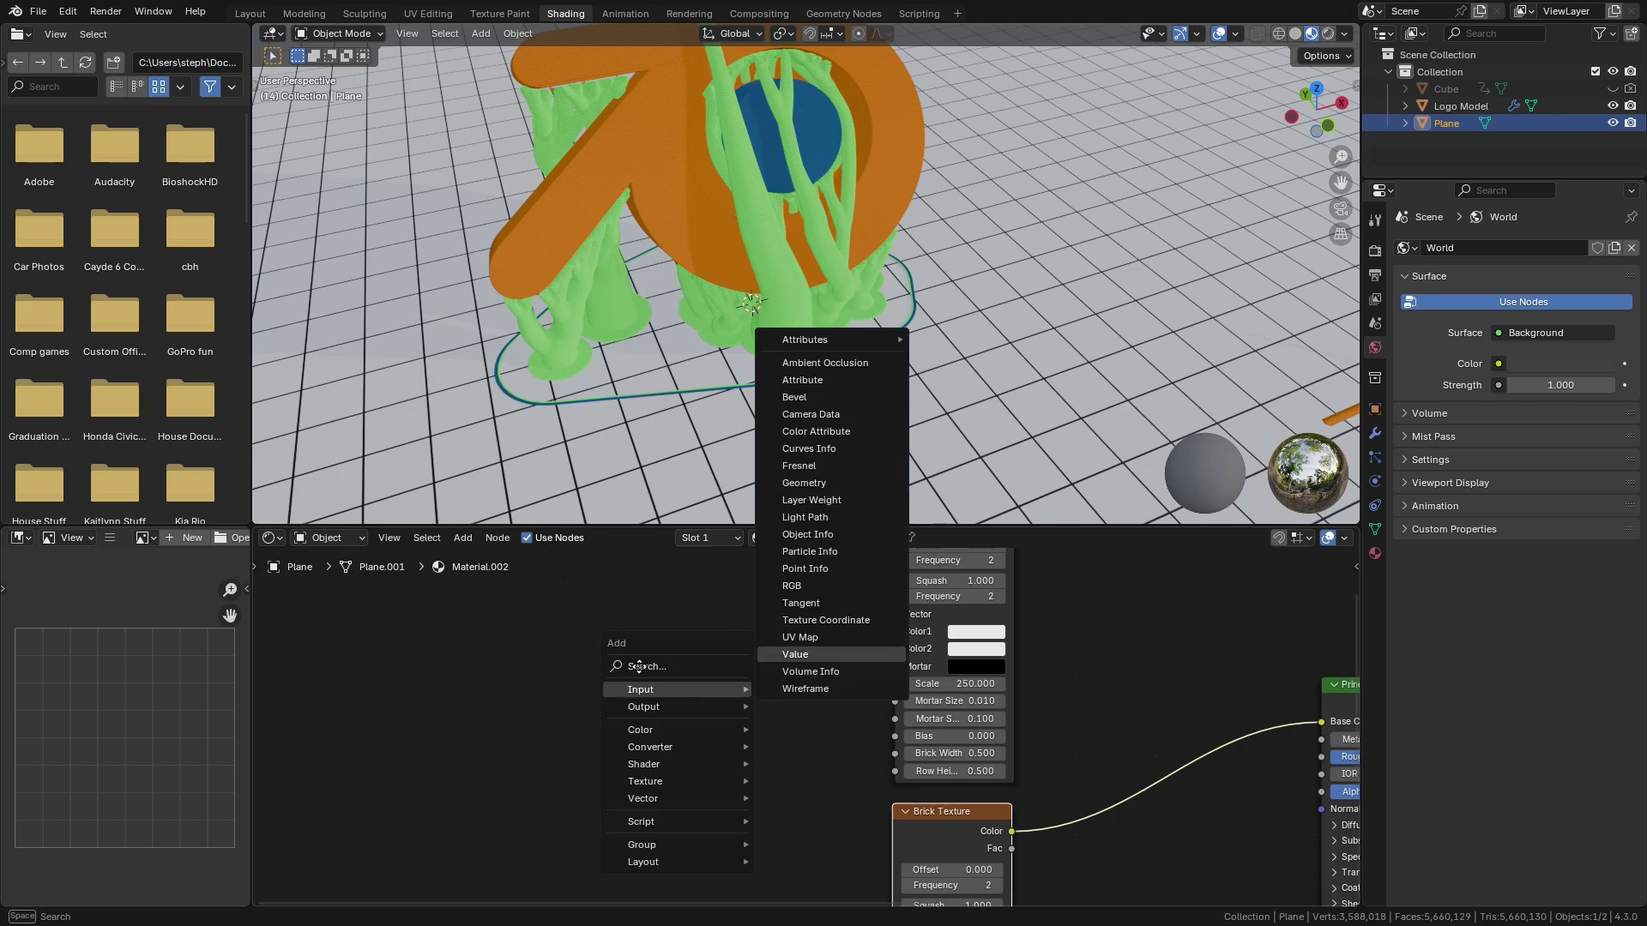
{"action": "left_click", "coordinate": [807, 654]}
{"action": "left_click", "coordinate": [455, 656]}
Add a Math node between the Value and Brick Texture nodes and link the Value output to its first input
{"action": "key", "text": "shift+a"}
{"action": "mouse_move", "coordinate": [752, 663]}
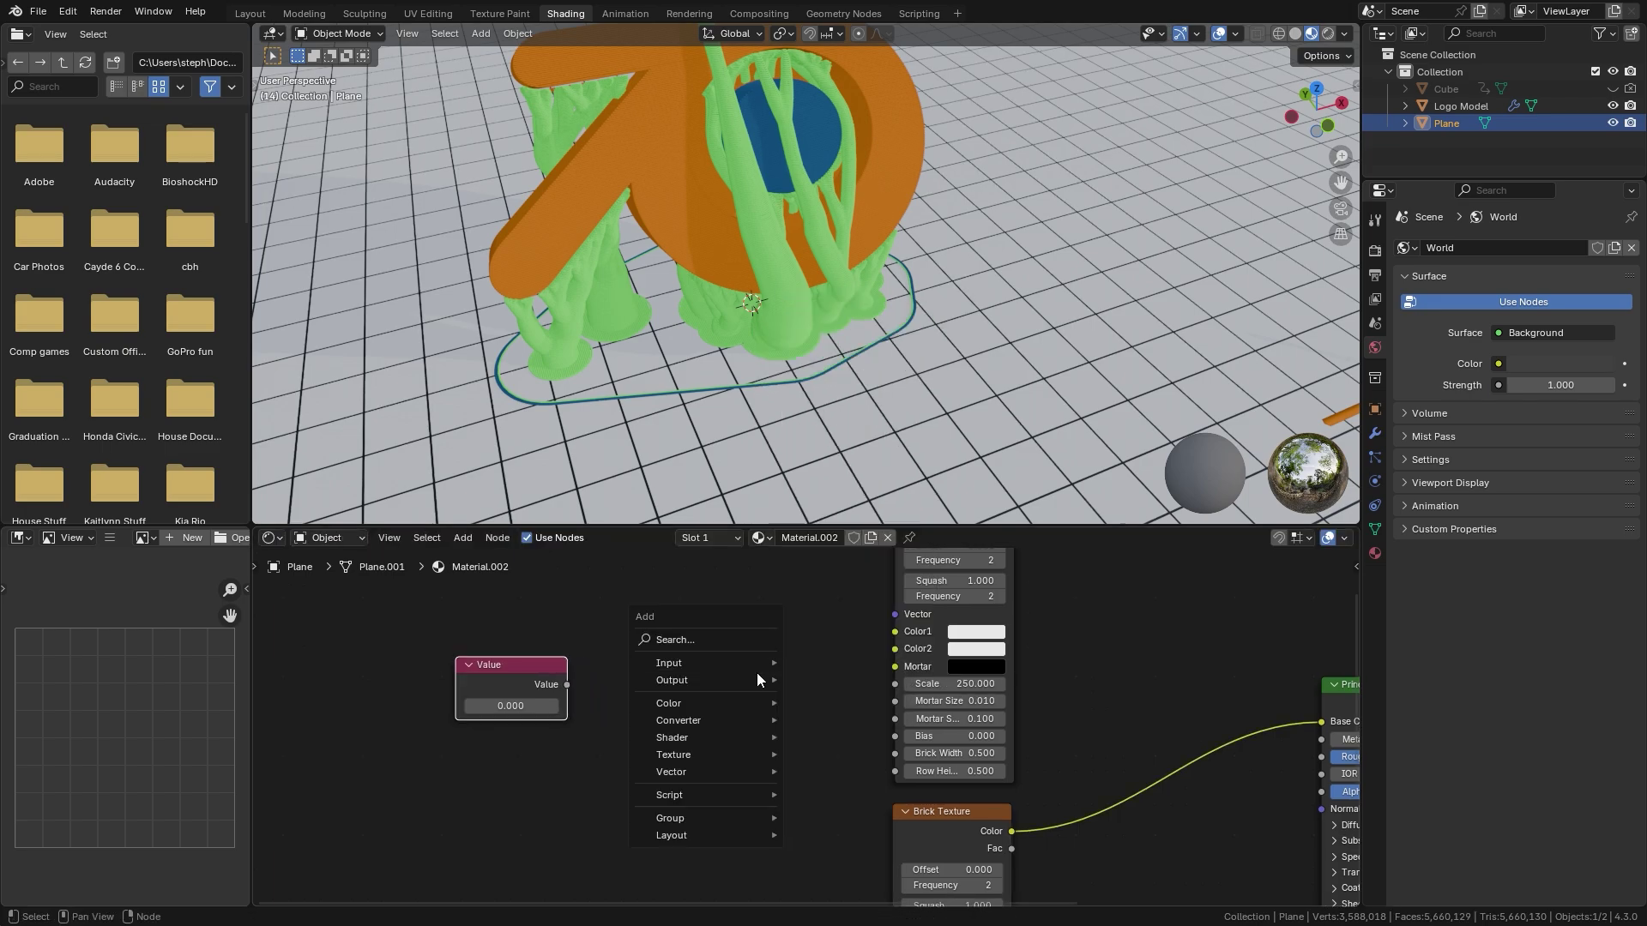
{"action": "mouse_move", "coordinate": [698, 723]}
{"action": "left_click", "coordinate": [824, 600]}
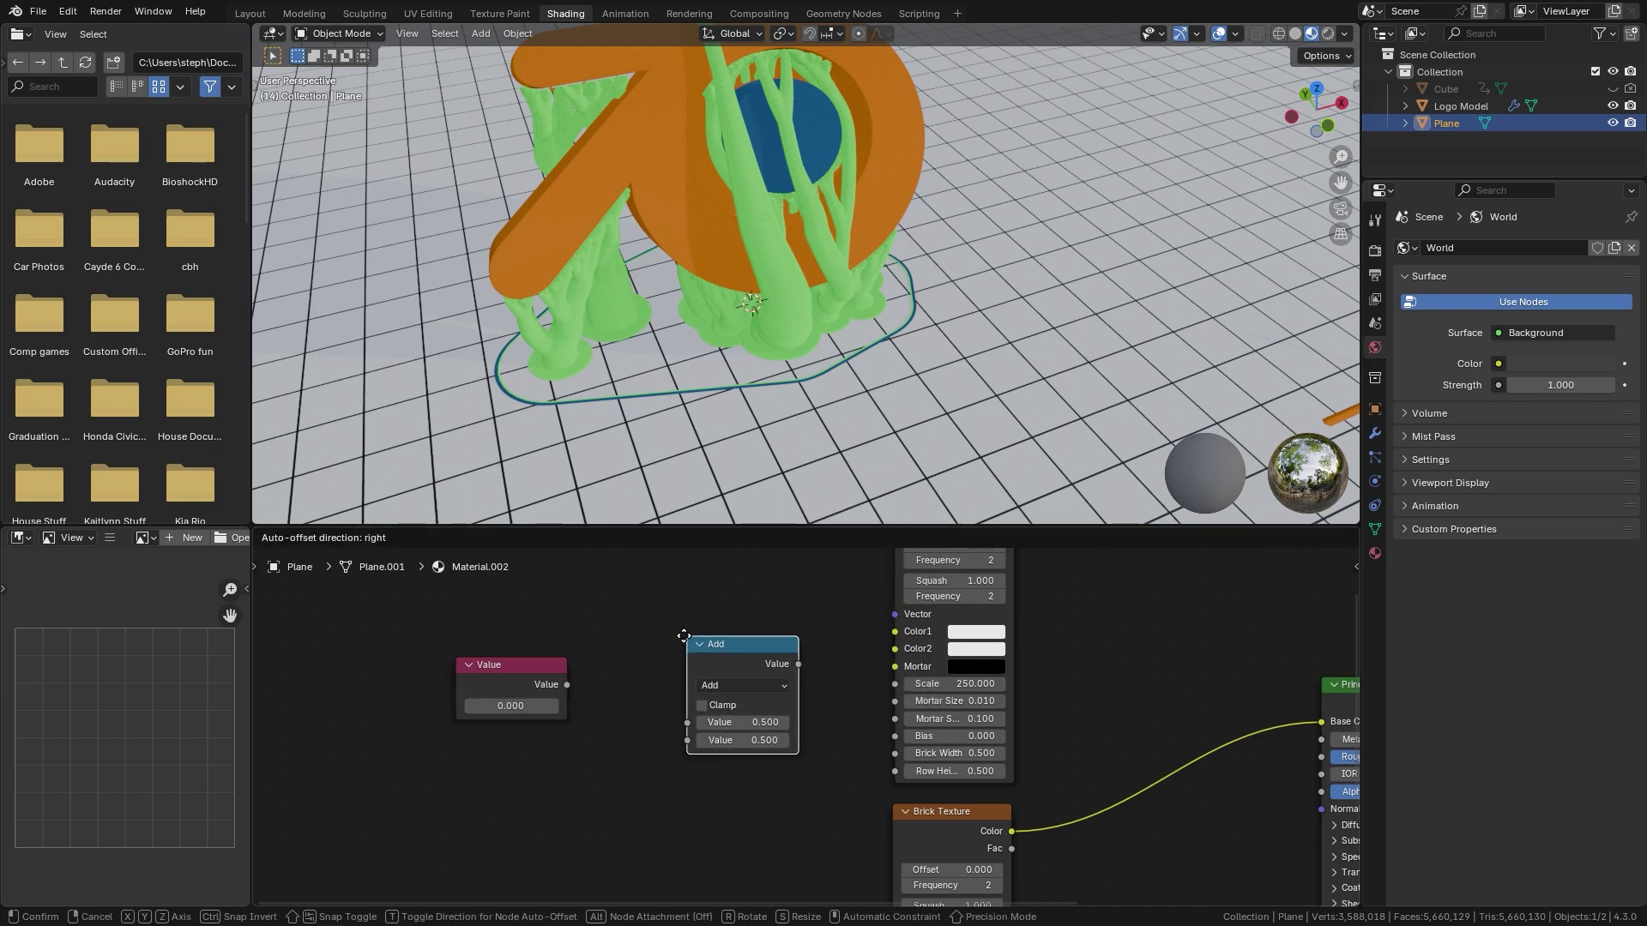
{"action": "left_click", "coordinate": [674, 611]}
{"action": "scroll", "coordinate": [595, 642], "scroll_direction": "up", "scroll_amount": 2}
{"action": "left_click_drag", "start_coordinate": [509, 636], "coordinate": [635, 661]}
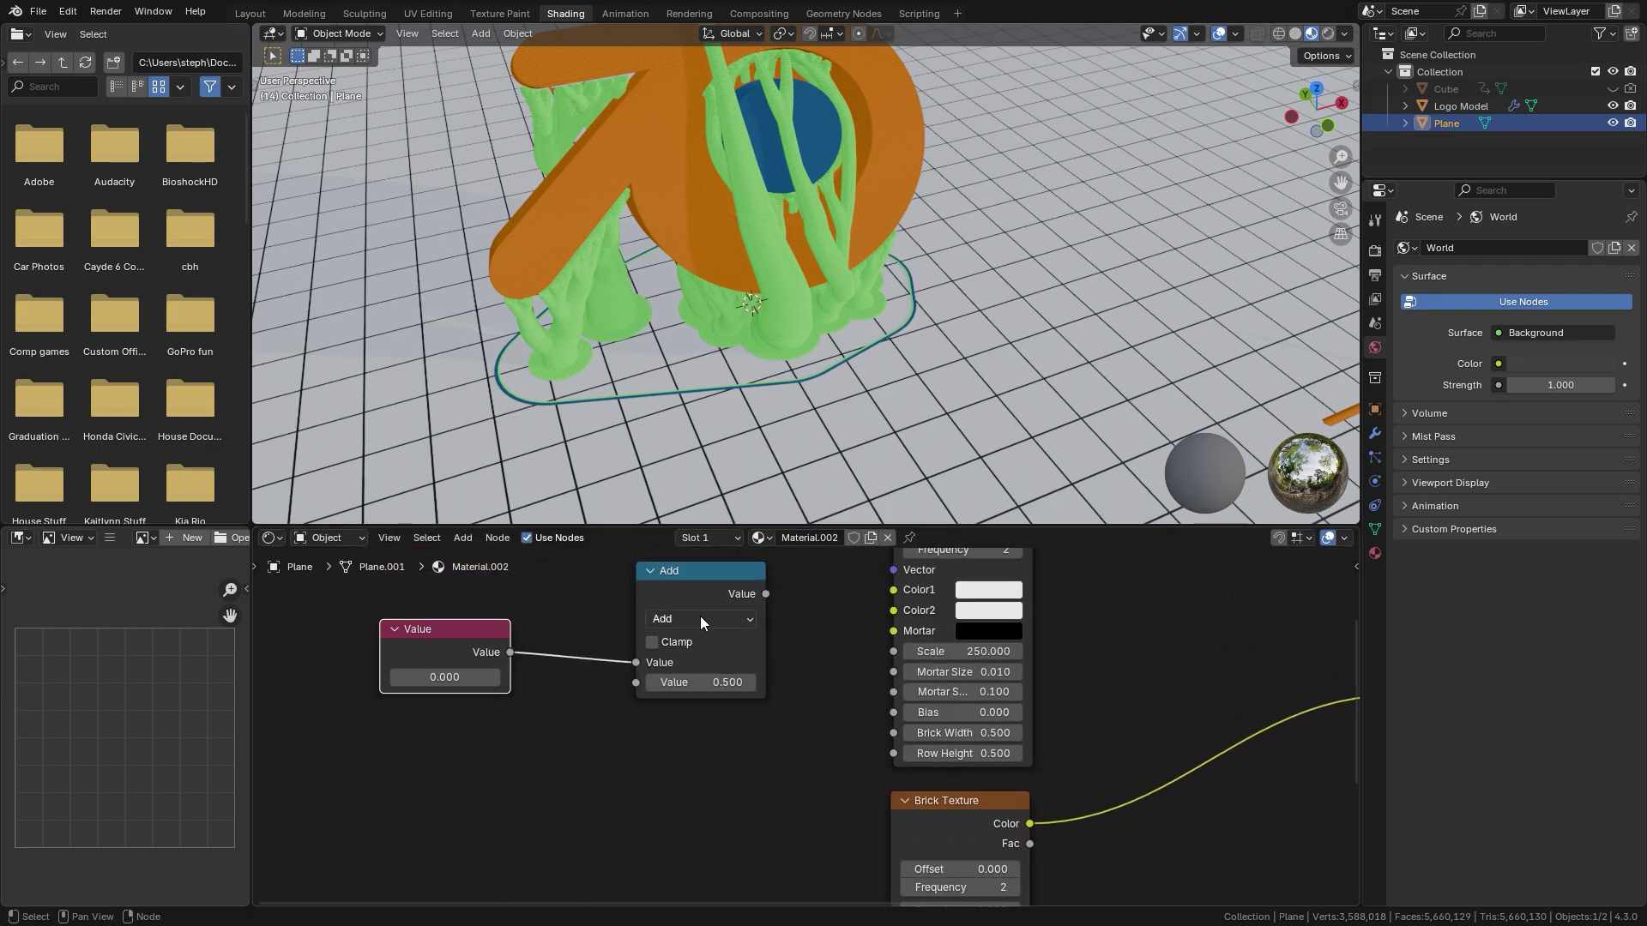
Set the Math node's operation to Divide and link its output to the duplicated Brick Texture's Scale
{"action": "left_click", "coordinate": [694, 617]}
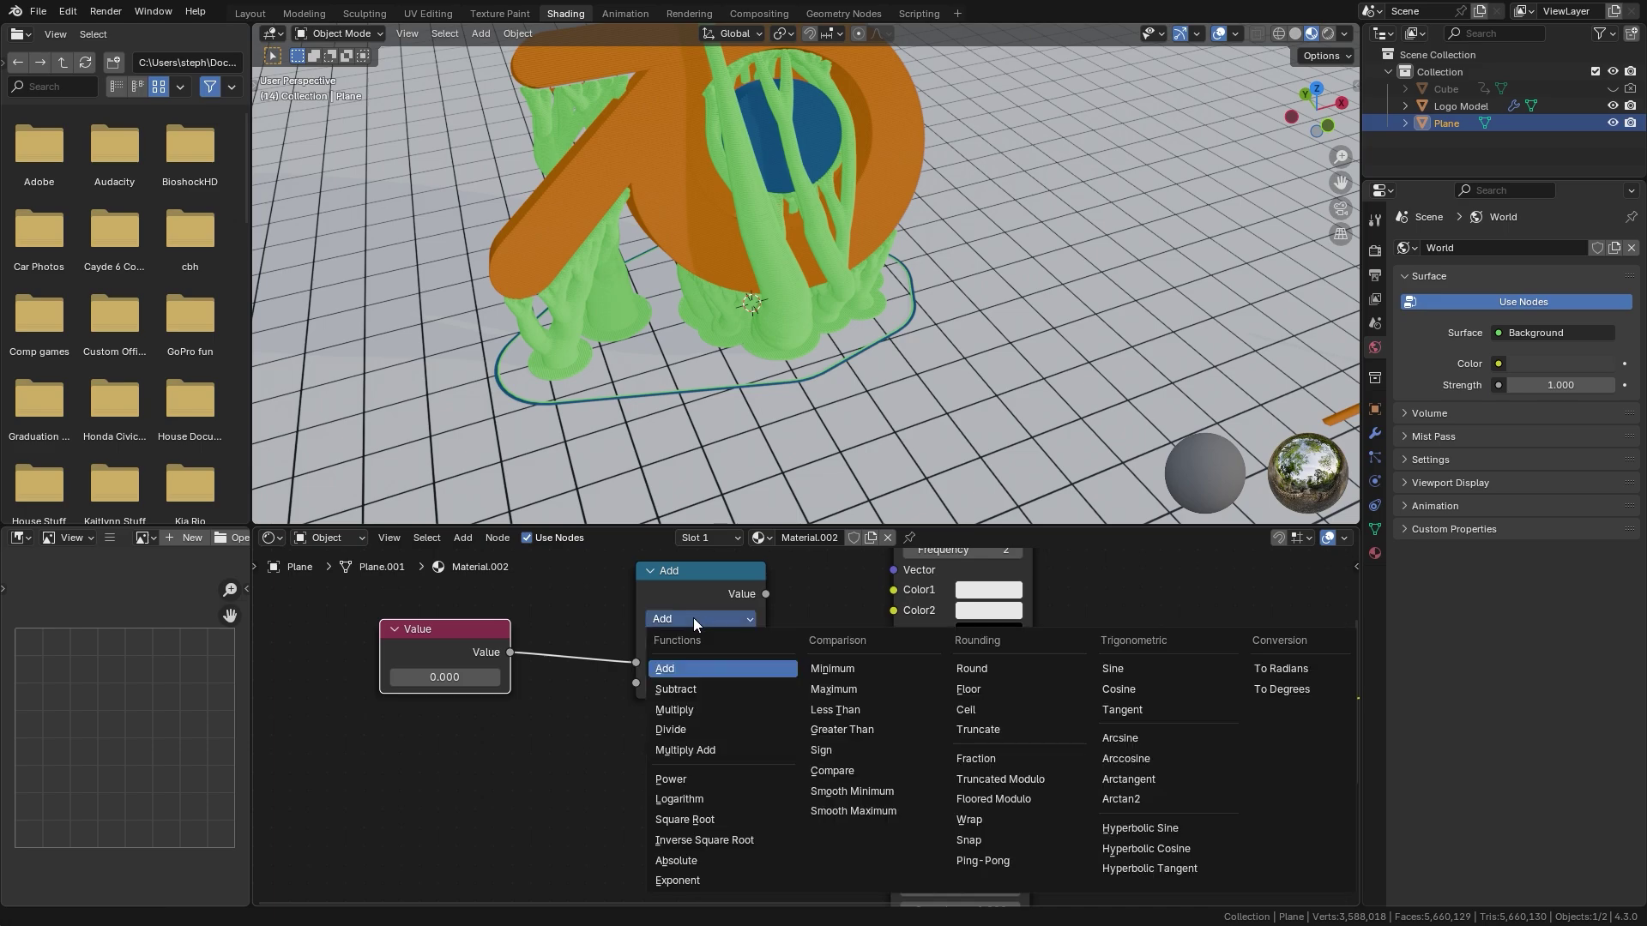
{"action": "left_click", "coordinate": [680, 729]}
{"action": "middle_click_drag", "start_coordinate": [771, 623], "coordinate": [712, 683]}
{"action": "left_click_drag", "start_coordinate": [707, 663], "coordinate": [739, 591]}
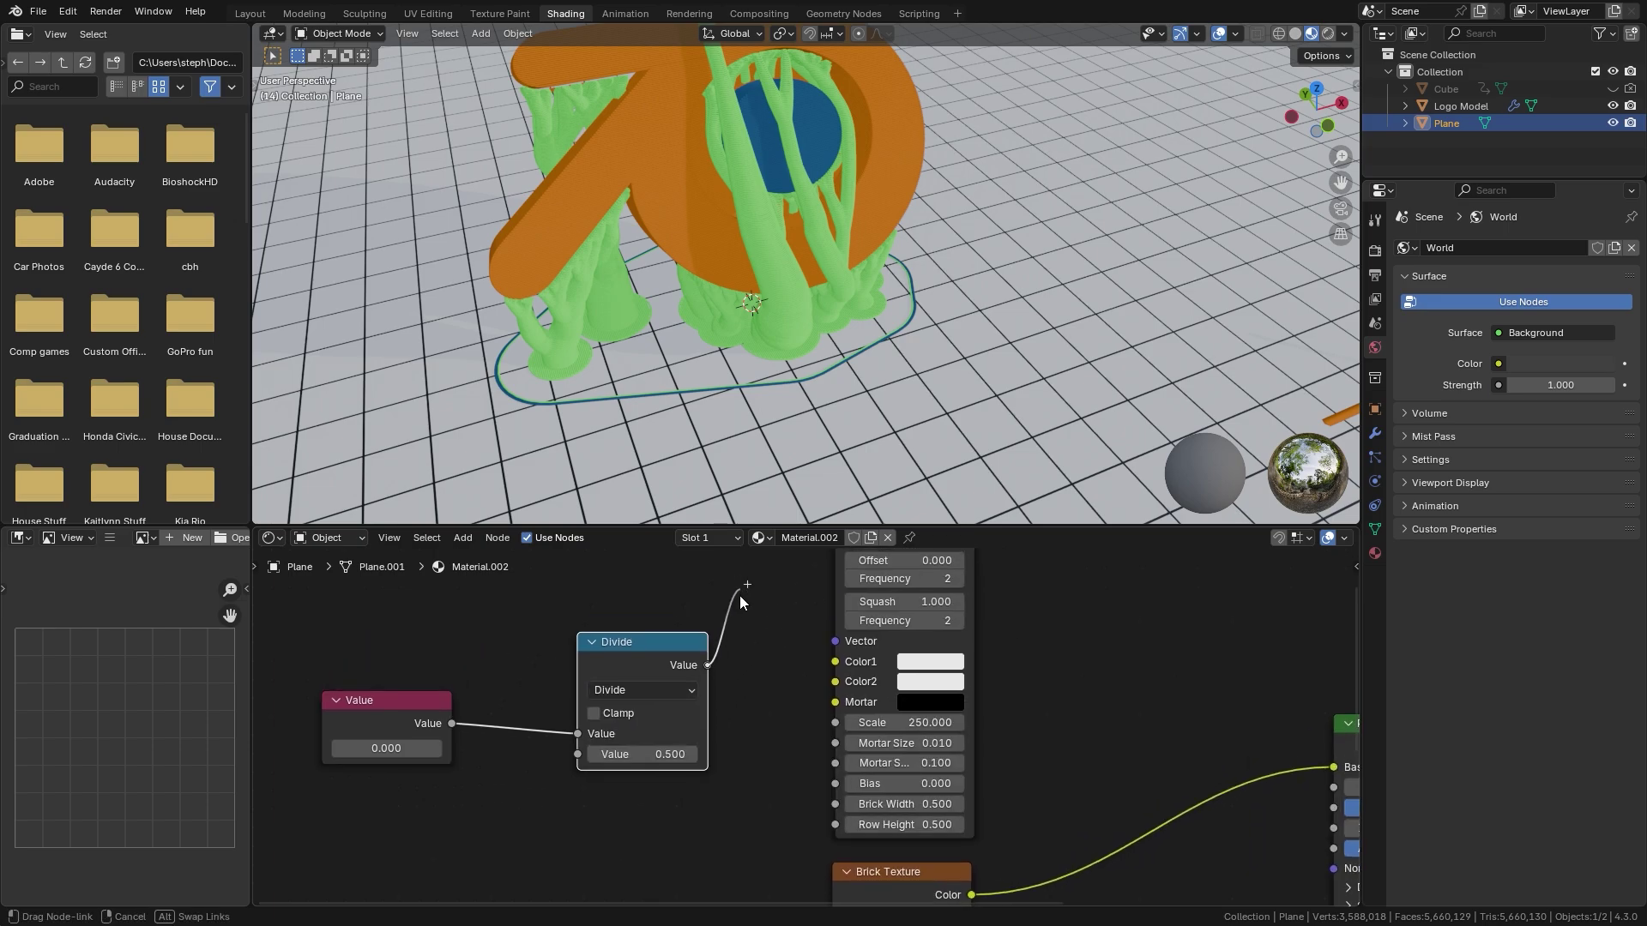
{"action": "left_click_drag", "start_coordinate": [772, 719], "coordinate": [835, 722]}
{"action": "scroll", "coordinate": [724, 755], "scroll_direction": "down", "scroll_amount": 2}
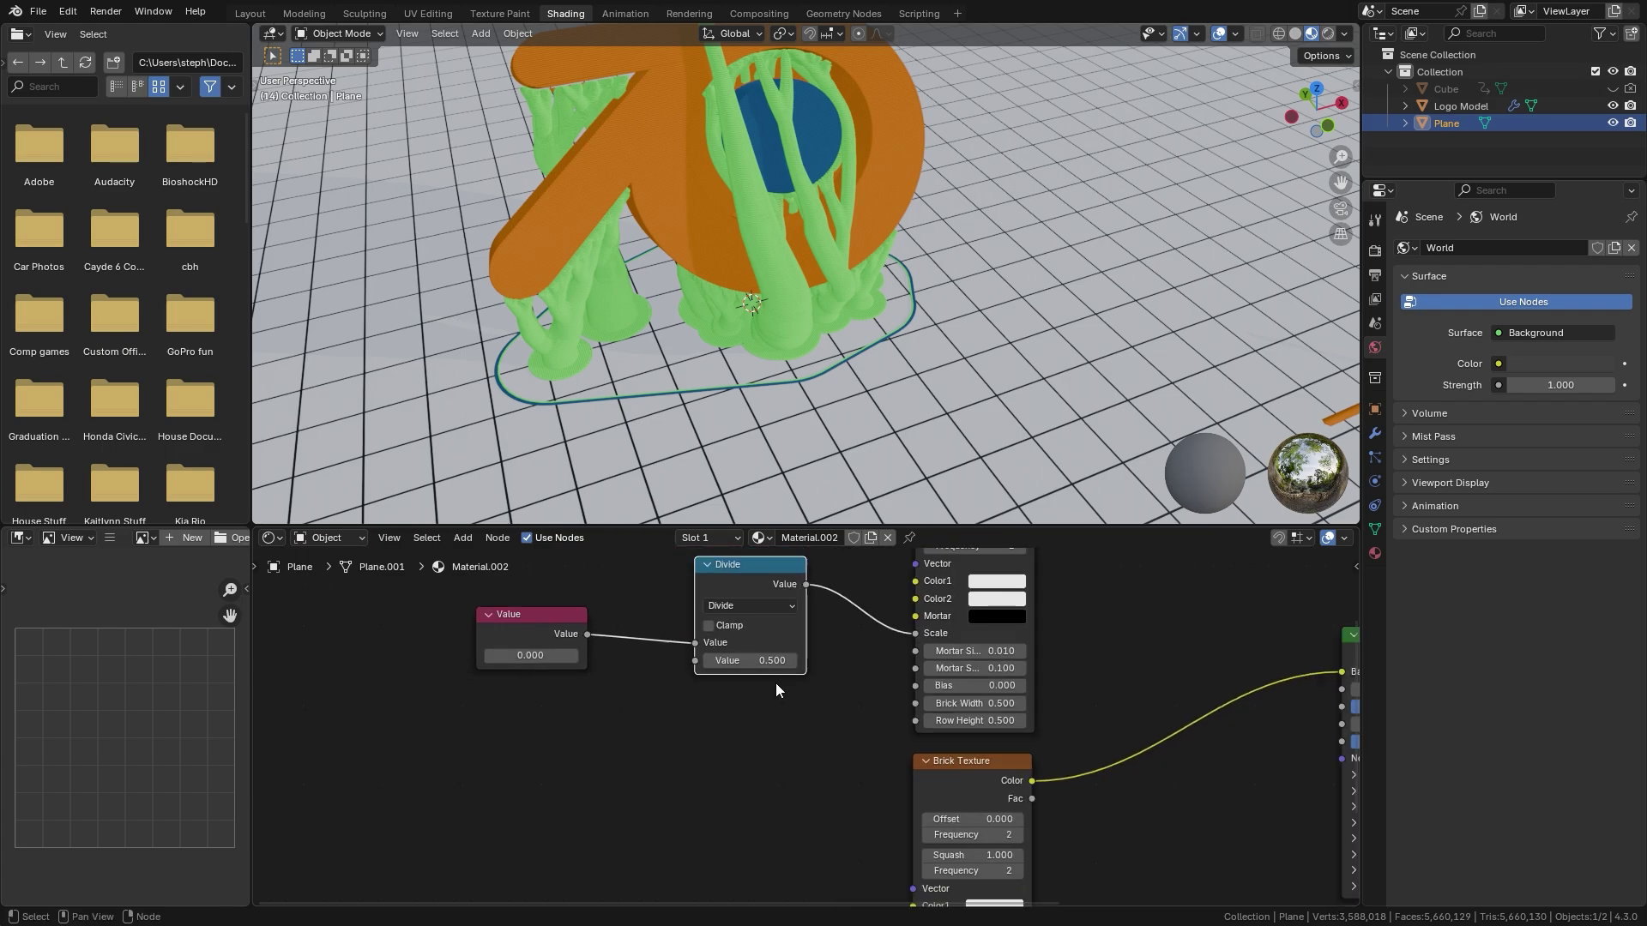
Link the Value node to the original Brick Texture's Scale as well and set the value to 250
{"action": "left_click_drag", "start_coordinate": [556, 633], "coordinate": [916, 828]}
{"action": "scroll", "coordinate": [629, 654], "scroll_direction": "up", "scroll_amount": 3}
{"action": "left_click", "coordinate": [420, 646]}
{"action": "type", "text": "250"}
{"action": "key", "text": "Return"}
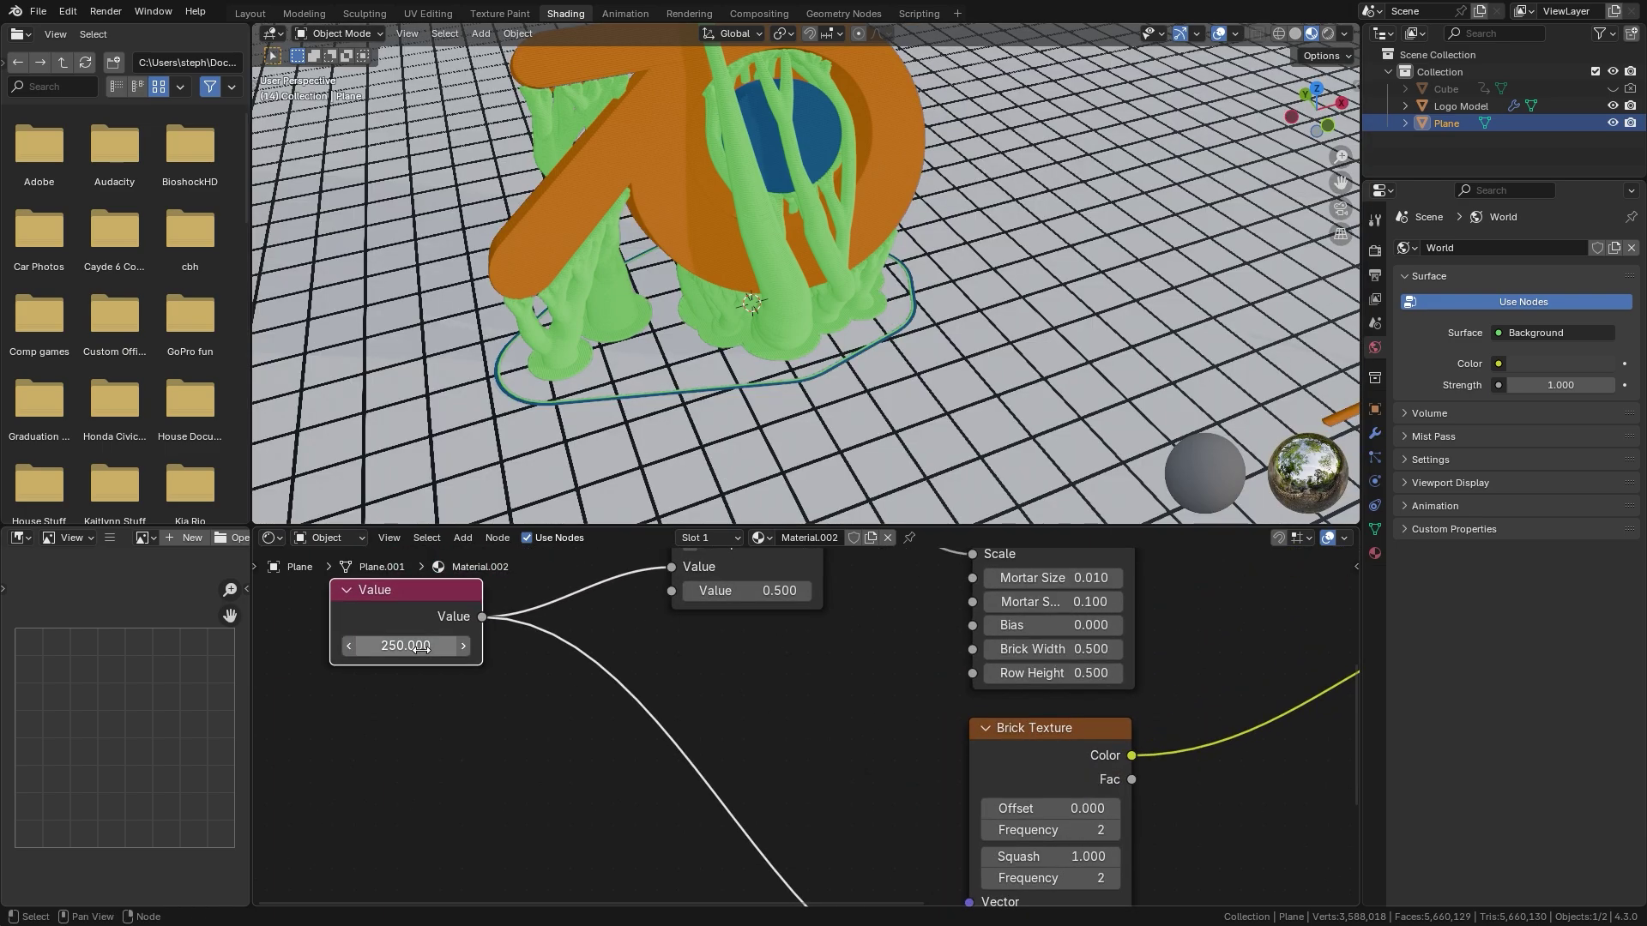
Set the Divide node's divisor to 3
{"action": "middle_click_drag", "start_coordinate": [819, 674], "coordinate": [605, 834]}
{"action": "left_click_drag", "start_coordinate": [532, 619], "coordinate": [533, 603]}
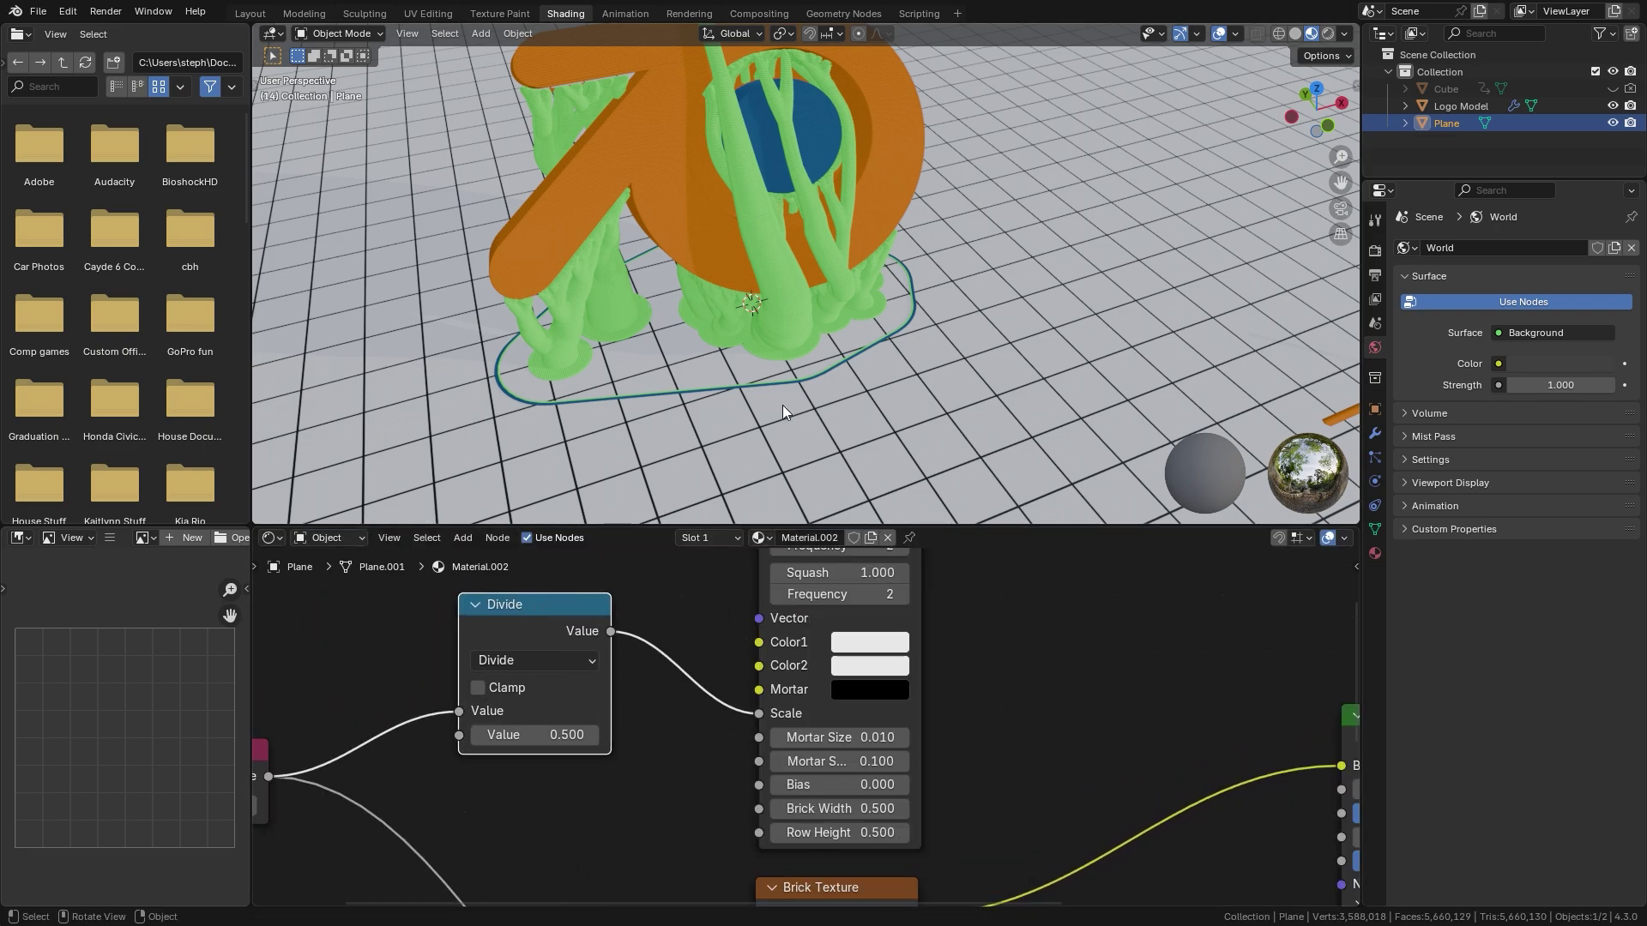
{"action": "left_click", "coordinate": [551, 738]}
{"action": "type", "text": "3"}
{"action": "key", "text": "Return"}
Set the duplicated Brick Texture's Mortar Smooth to 0.2
{"action": "left_click", "coordinate": [853, 760]}
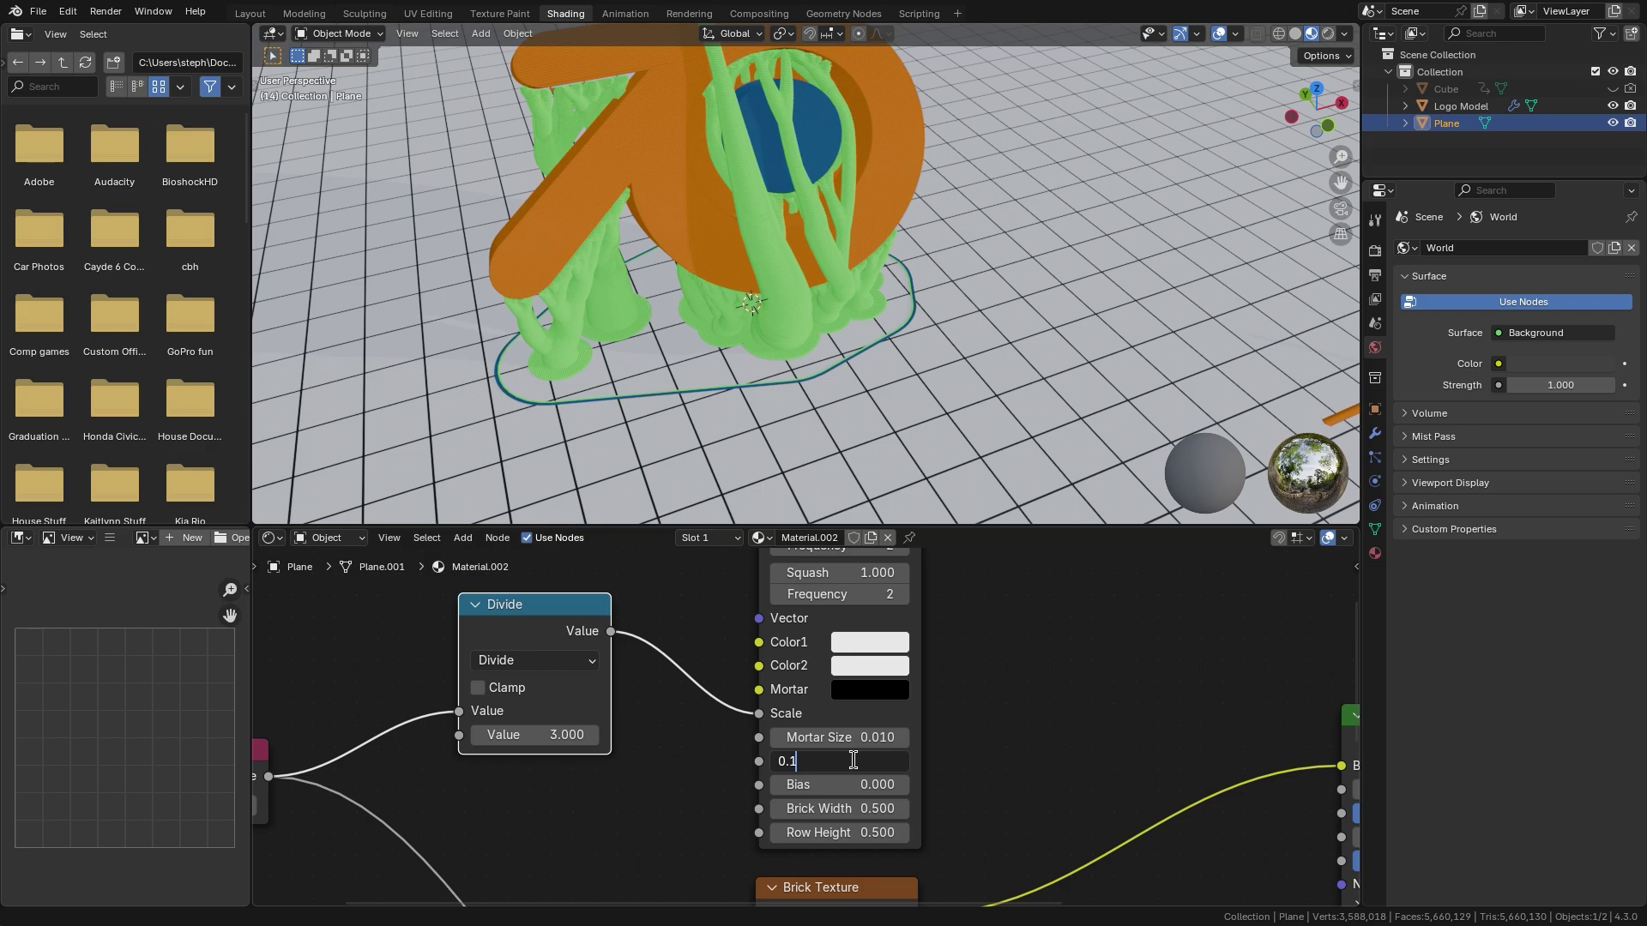
{"action": "key", "text": "Return"}
{"action": "scroll", "coordinate": [854, 761], "scroll_direction": "down", "scroll_amount": 2}
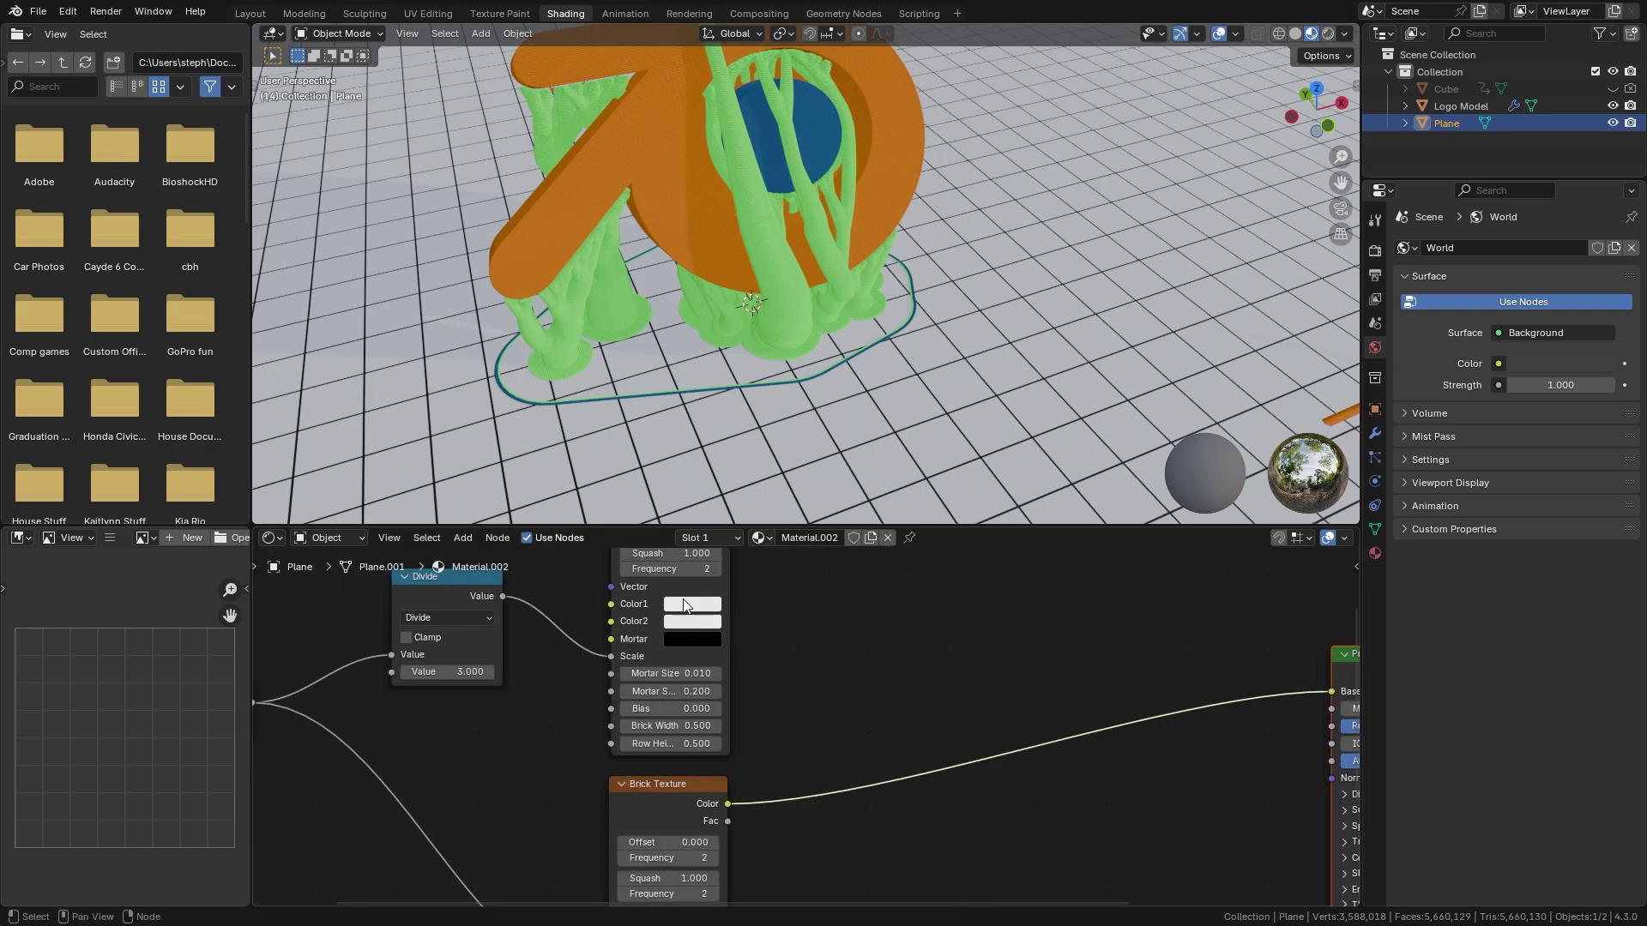
Insert a copy of the Divide node before the Base Color and link the duplicated Brick Texture's Color to its second input
{"action": "left_click", "coordinate": [392, 628]}
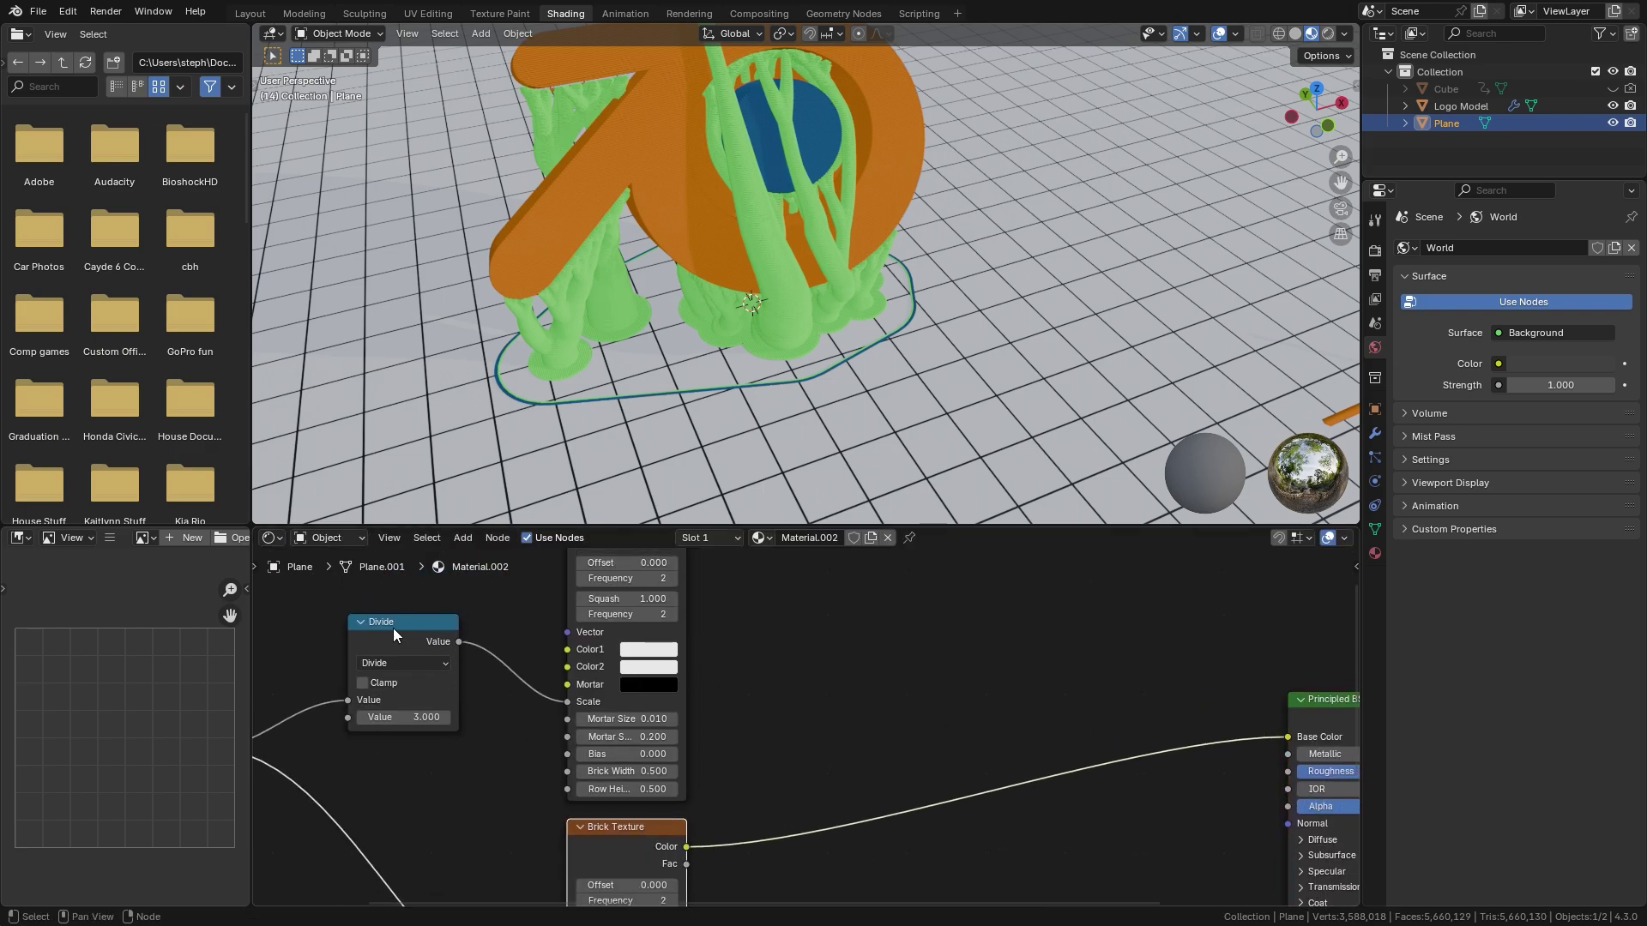
{"action": "key", "text": "g"}
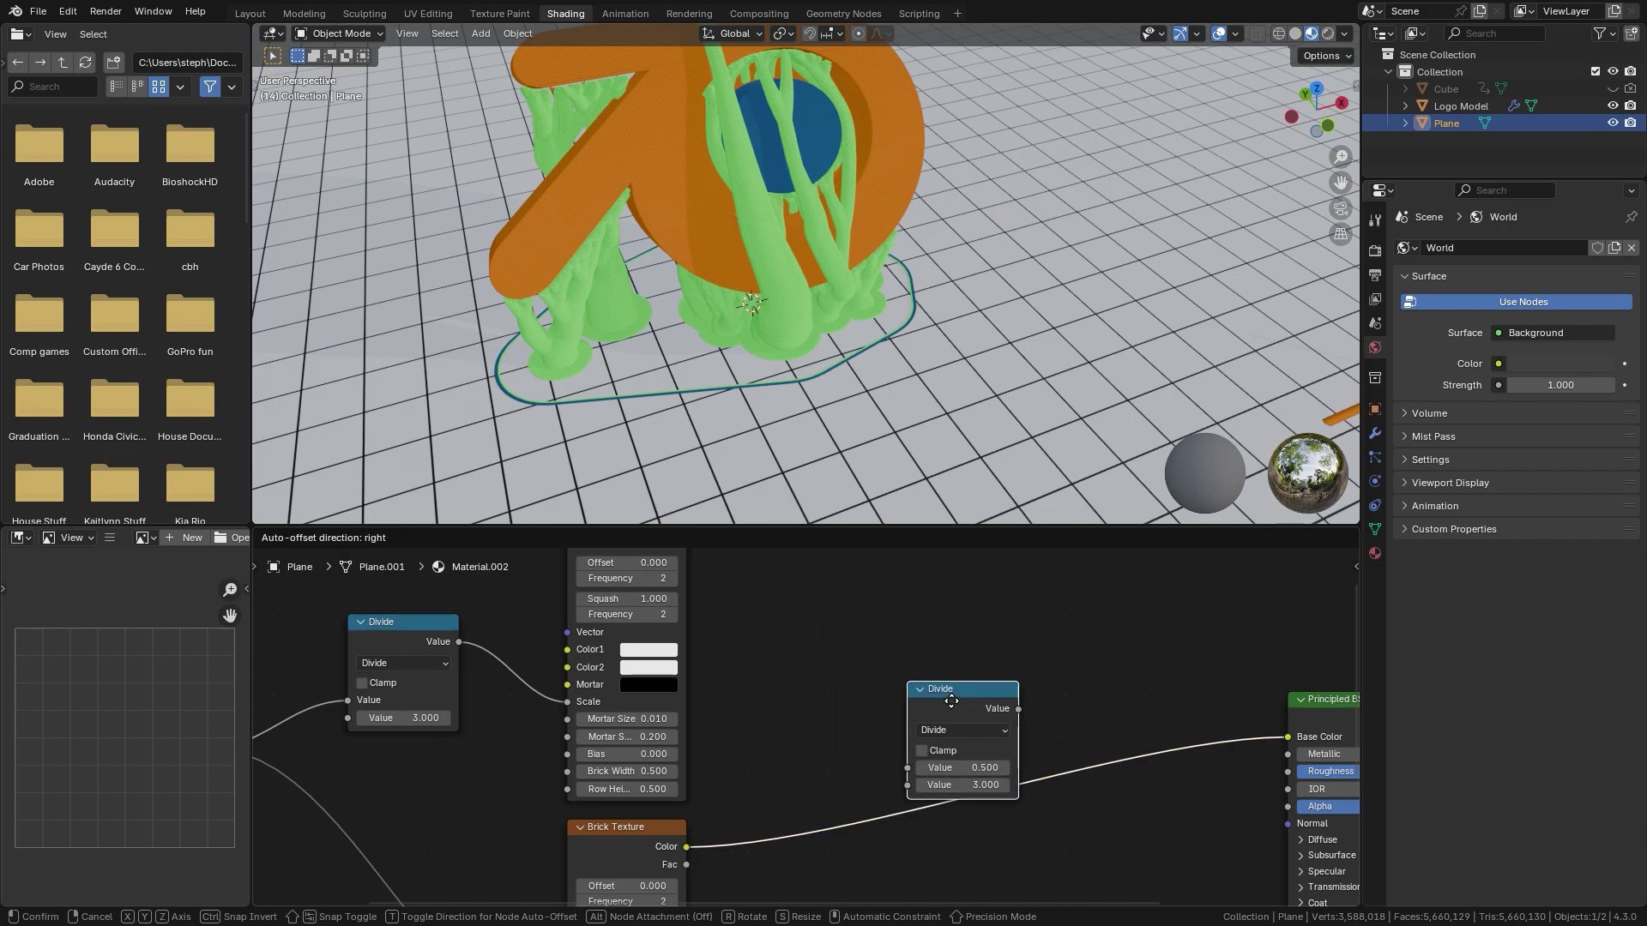
{"action": "left_click", "coordinate": [957, 705]}
{"action": "middle_click_drag", "start_coordinate": [680, 555], "coordinate": [666, 592]}
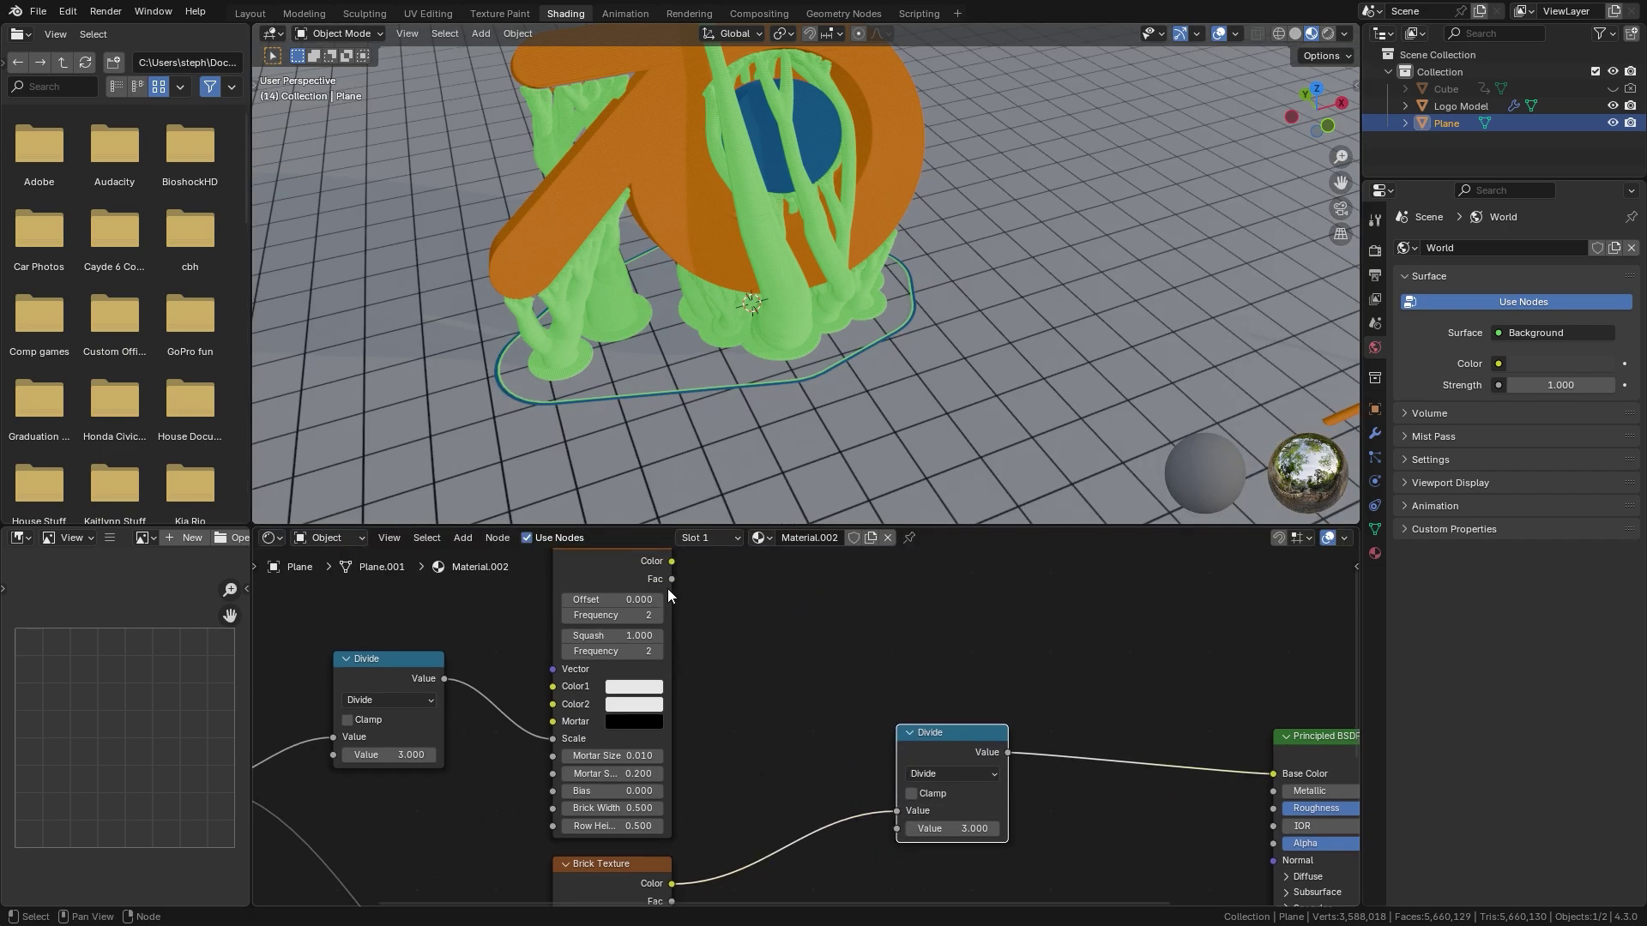
{"action": "left_click_drag", "start_coordinate": [670, 560], "coordinate": [889, 830]}
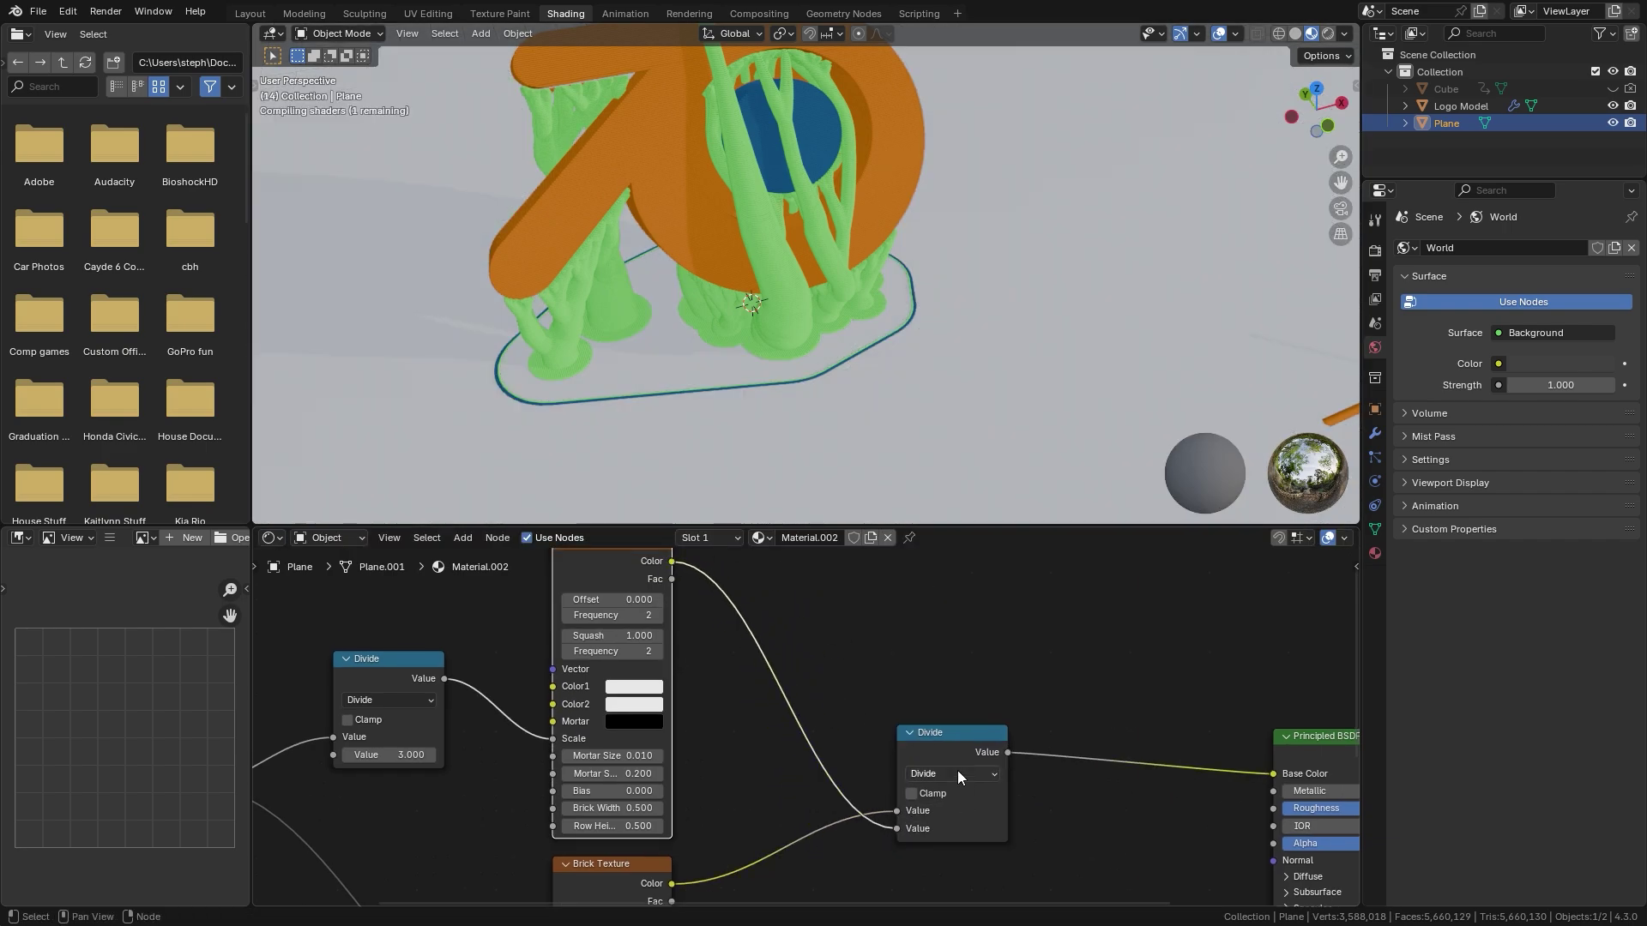
Set the math node that combines both Brick Textures to Multiply and check the overlaid grids
{"action": "left_click", "coordinate": [940, 774]}
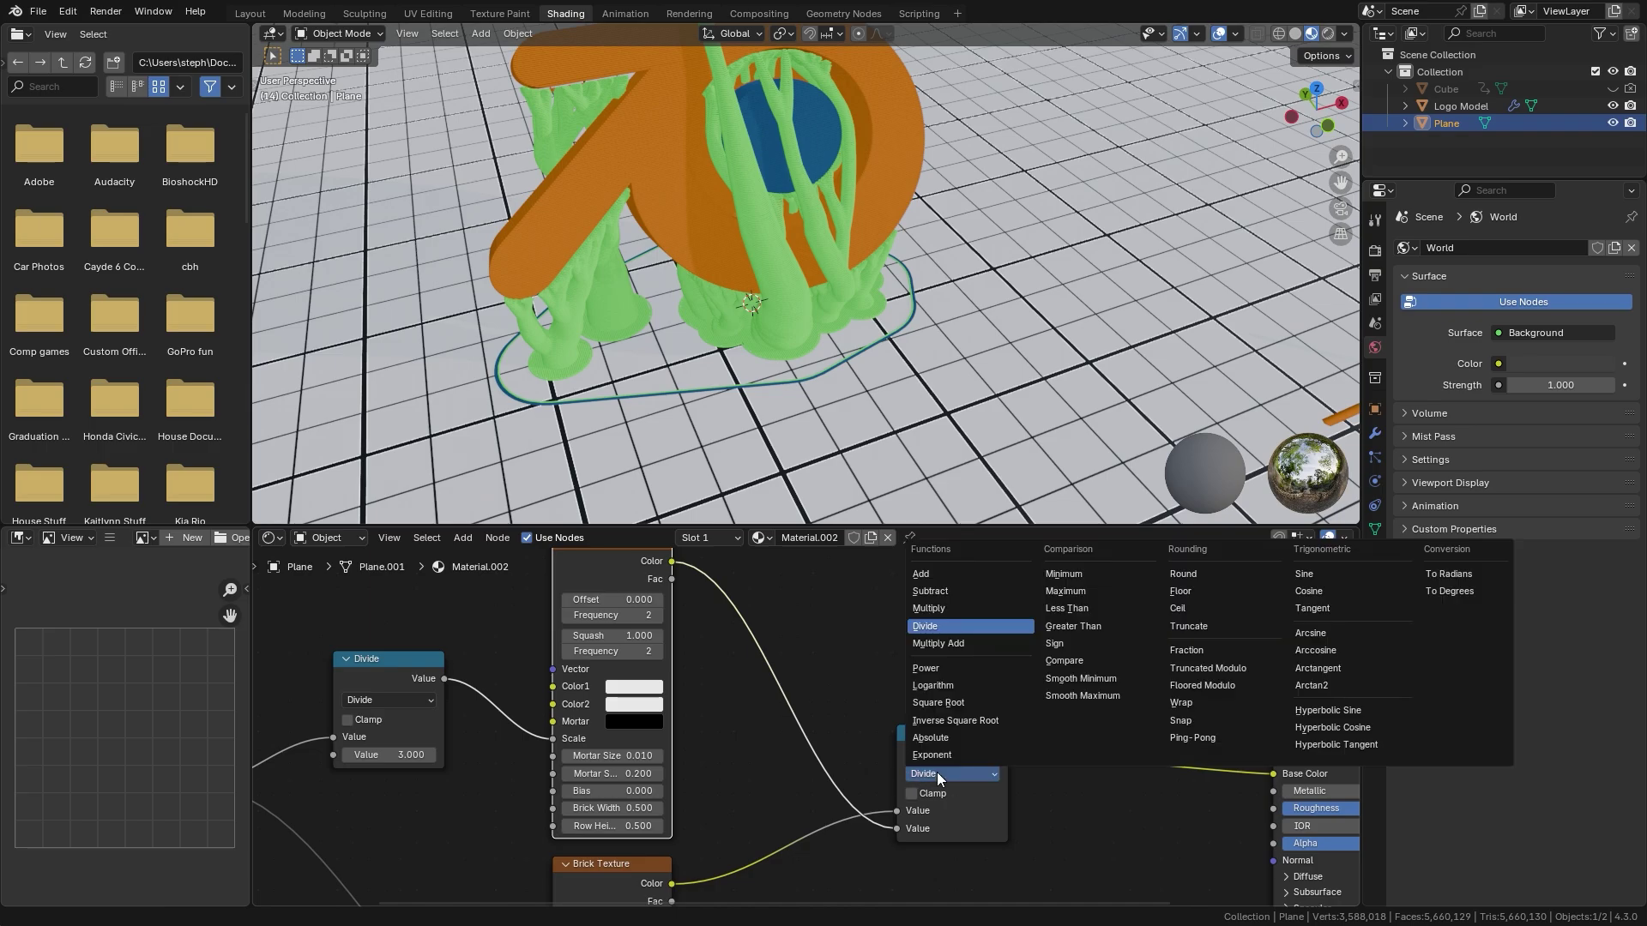
{"action": "left_click", "coordinate": [930, 607]}
{"action": "middle_click_drag", "start_coordinate": [736, 343], "coordinate": [784, 420]}
Set the divisor of the Divide node feeding the duplicated Brick Texture's Scale to 5
{"action": "middle_click_drag", "start_coordinate": [455, 662], "coordinate": [712, 628]}
{"action": "scroll", "coordinate": [533, 753], "scroll_direction": "up", "scroll_amount": 2}
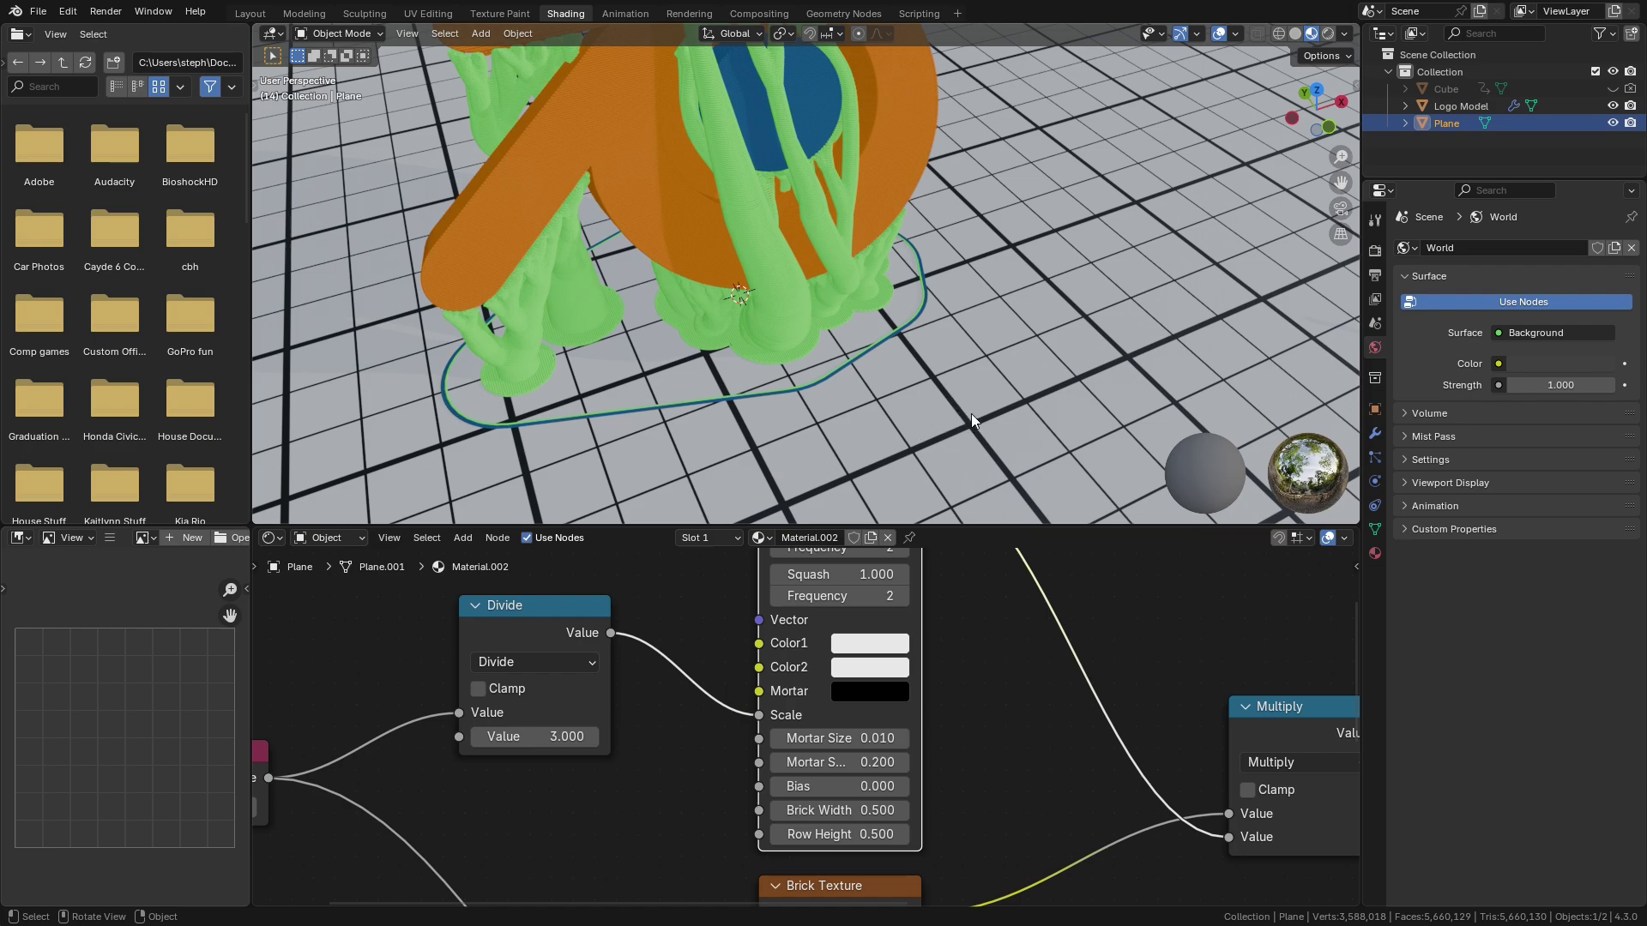
{"action": "double_click", "coordinate": [539, 736]}
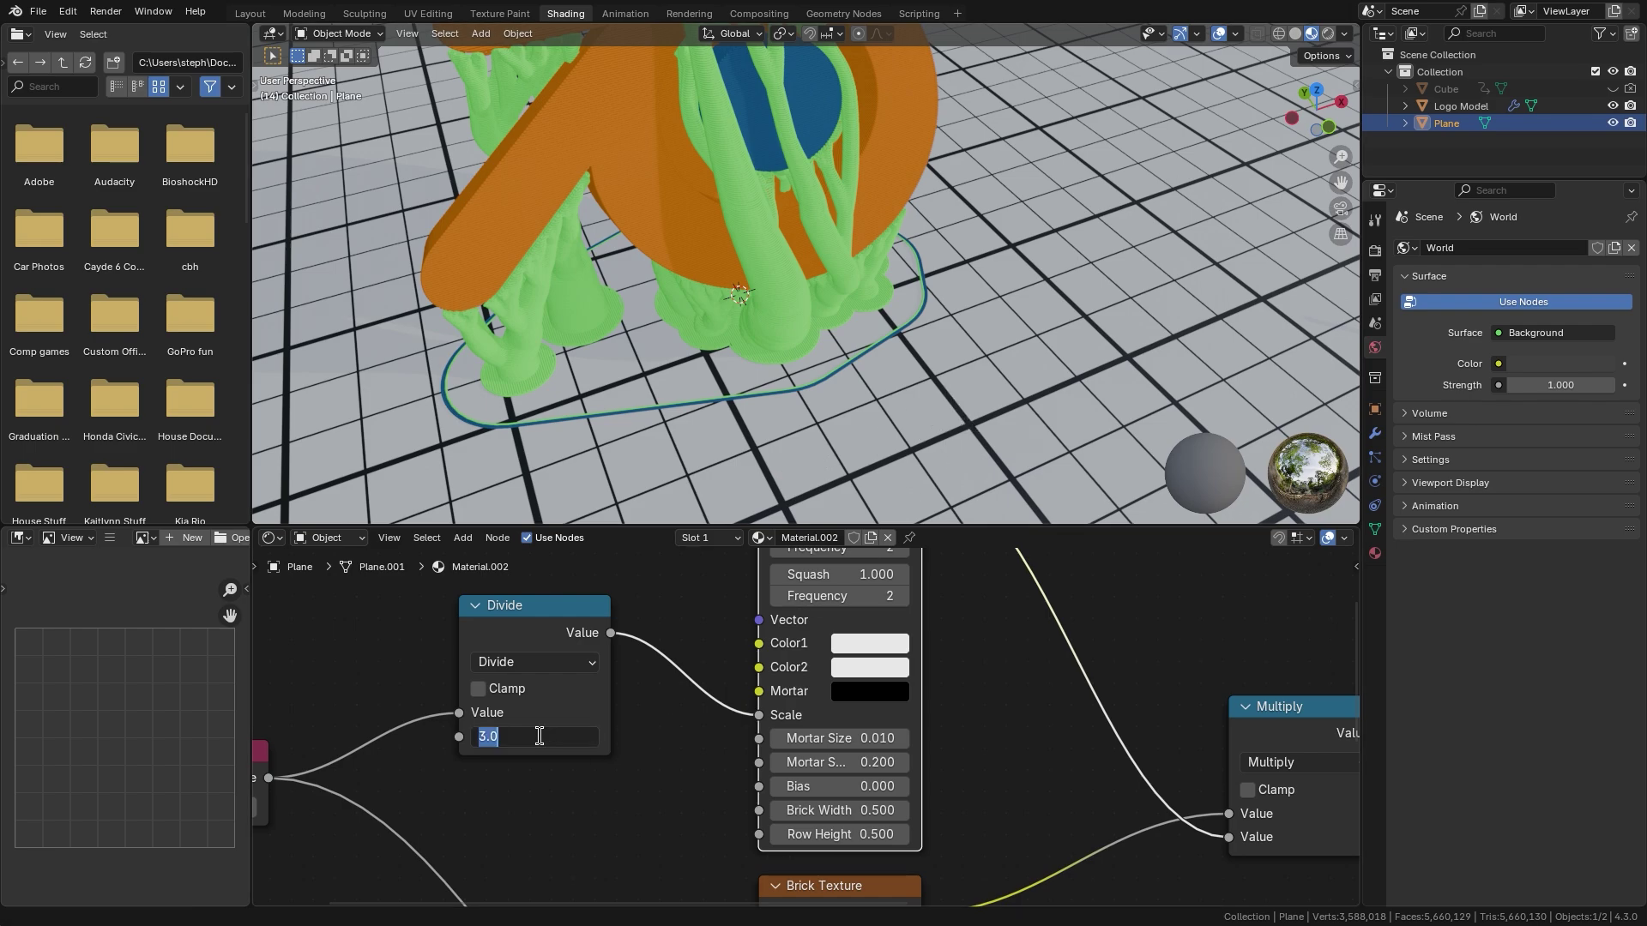
{"action": "type", "text": "5"}
{"action": "key", "text": "Return"}
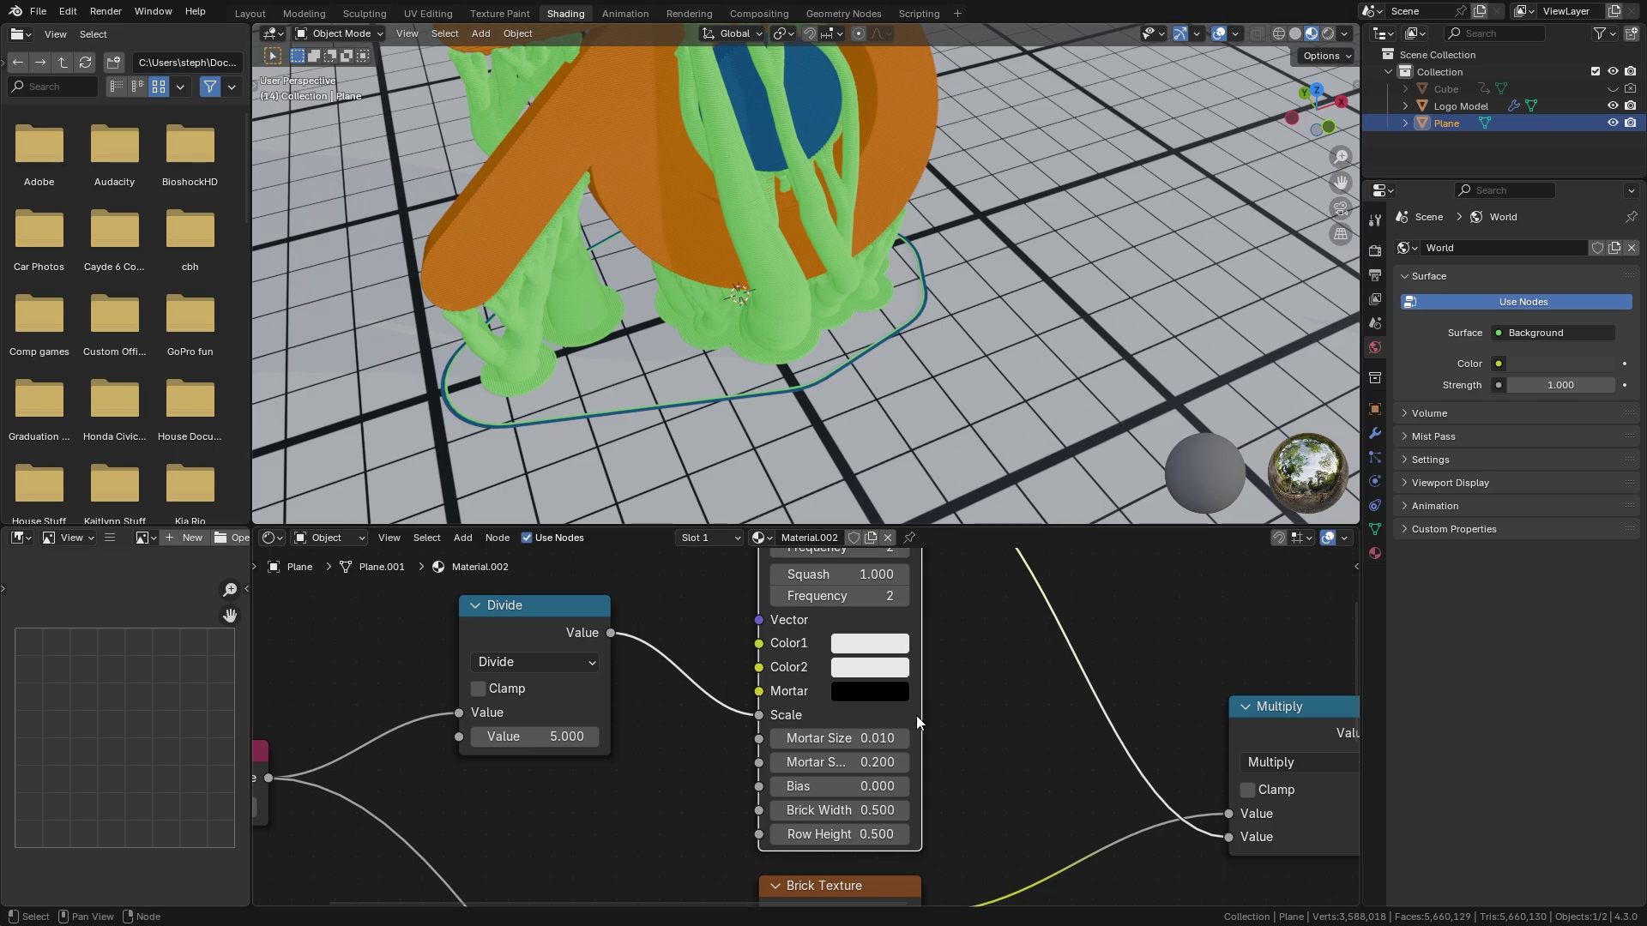
Set the duplicated Brick Texture's Mortar Size to 0.005 and check the thinner large grid lines on the floor
{"action": "middle_click_drag", "start_coordinate": [990, 657], "coordinate": [896, 679]}
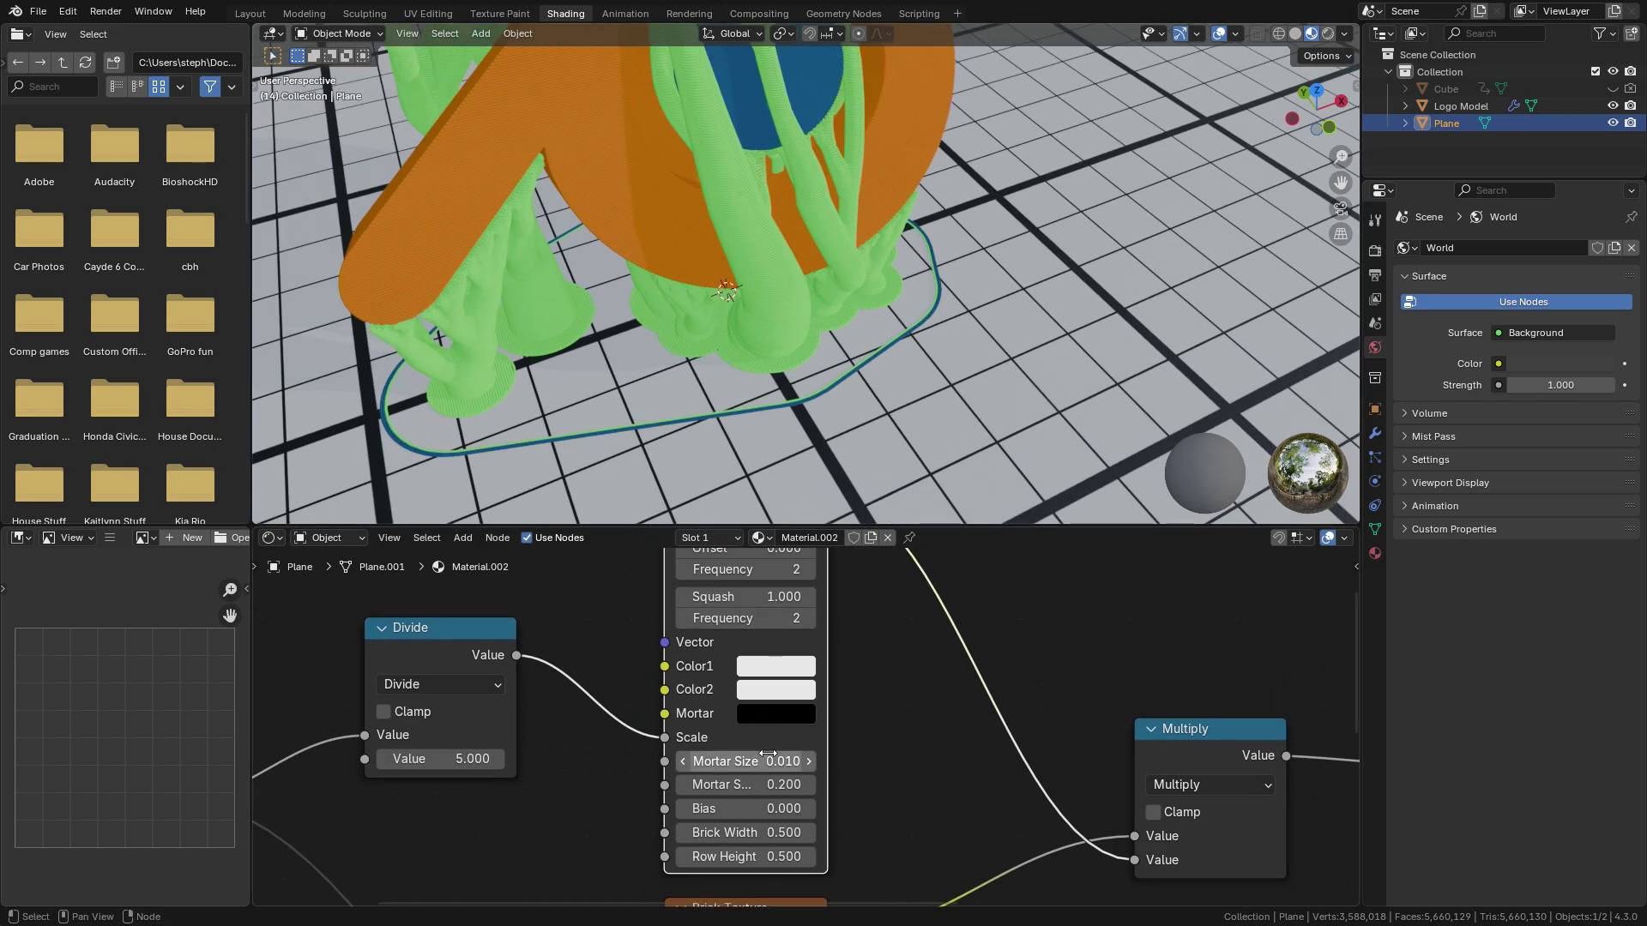
{"action": "left_click_drag", "start_coordinate": [746, 761], "coordinate": [725, 761]}
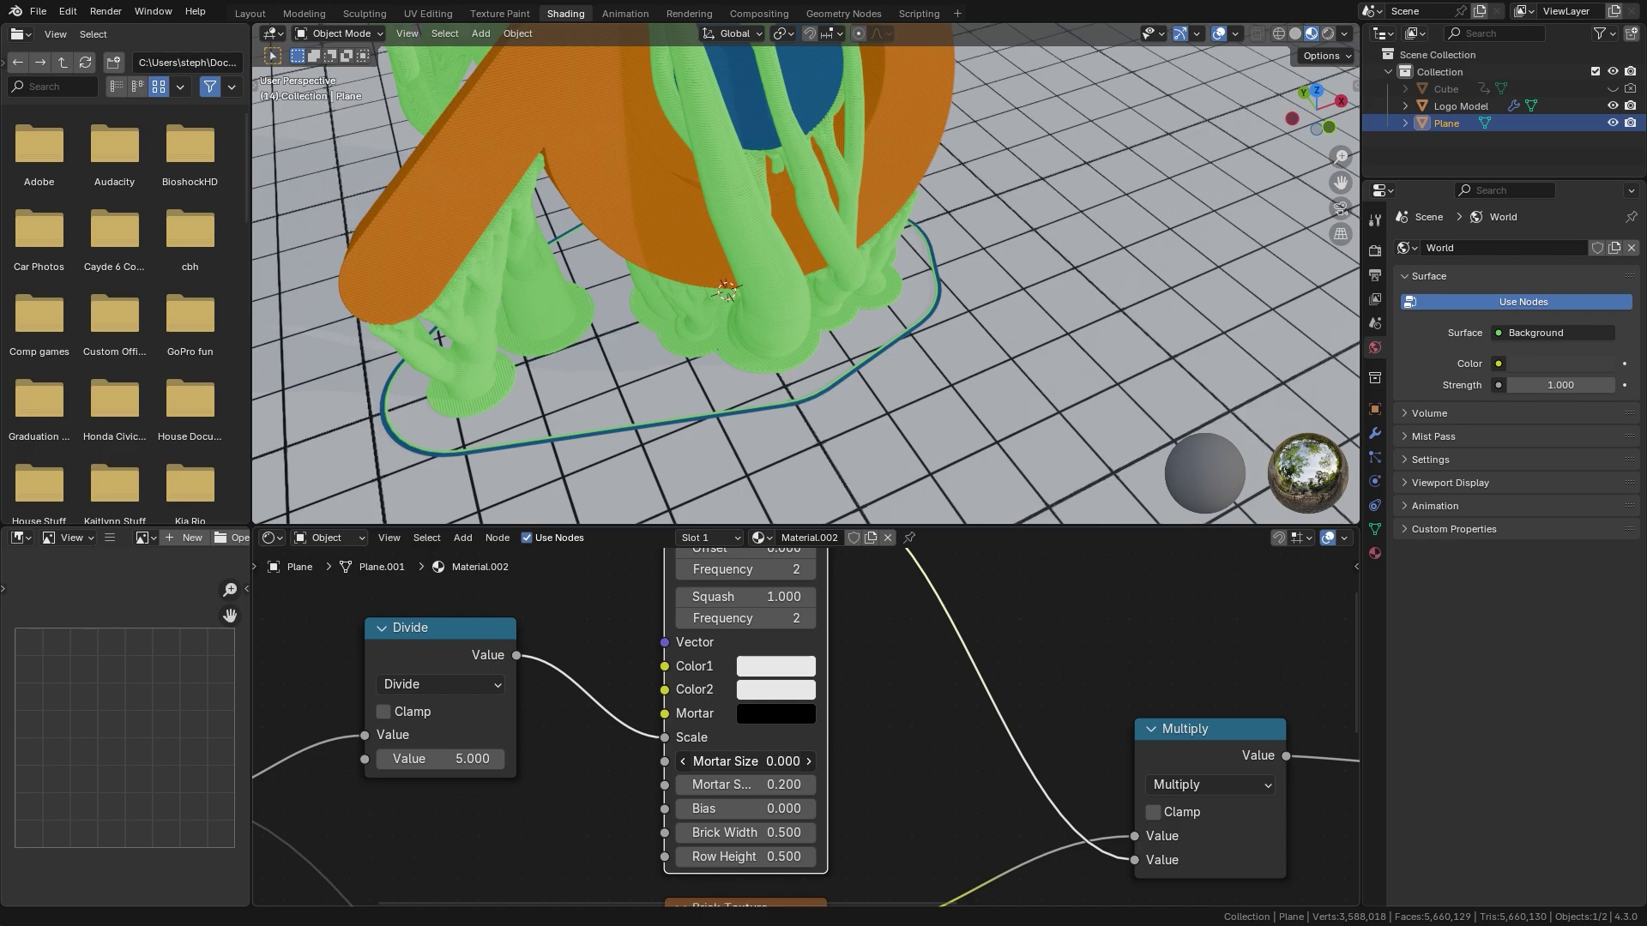
{"action": "double_click", "coordinate": [763, 761]}
{"action": "key", "text": "BackSpace"}
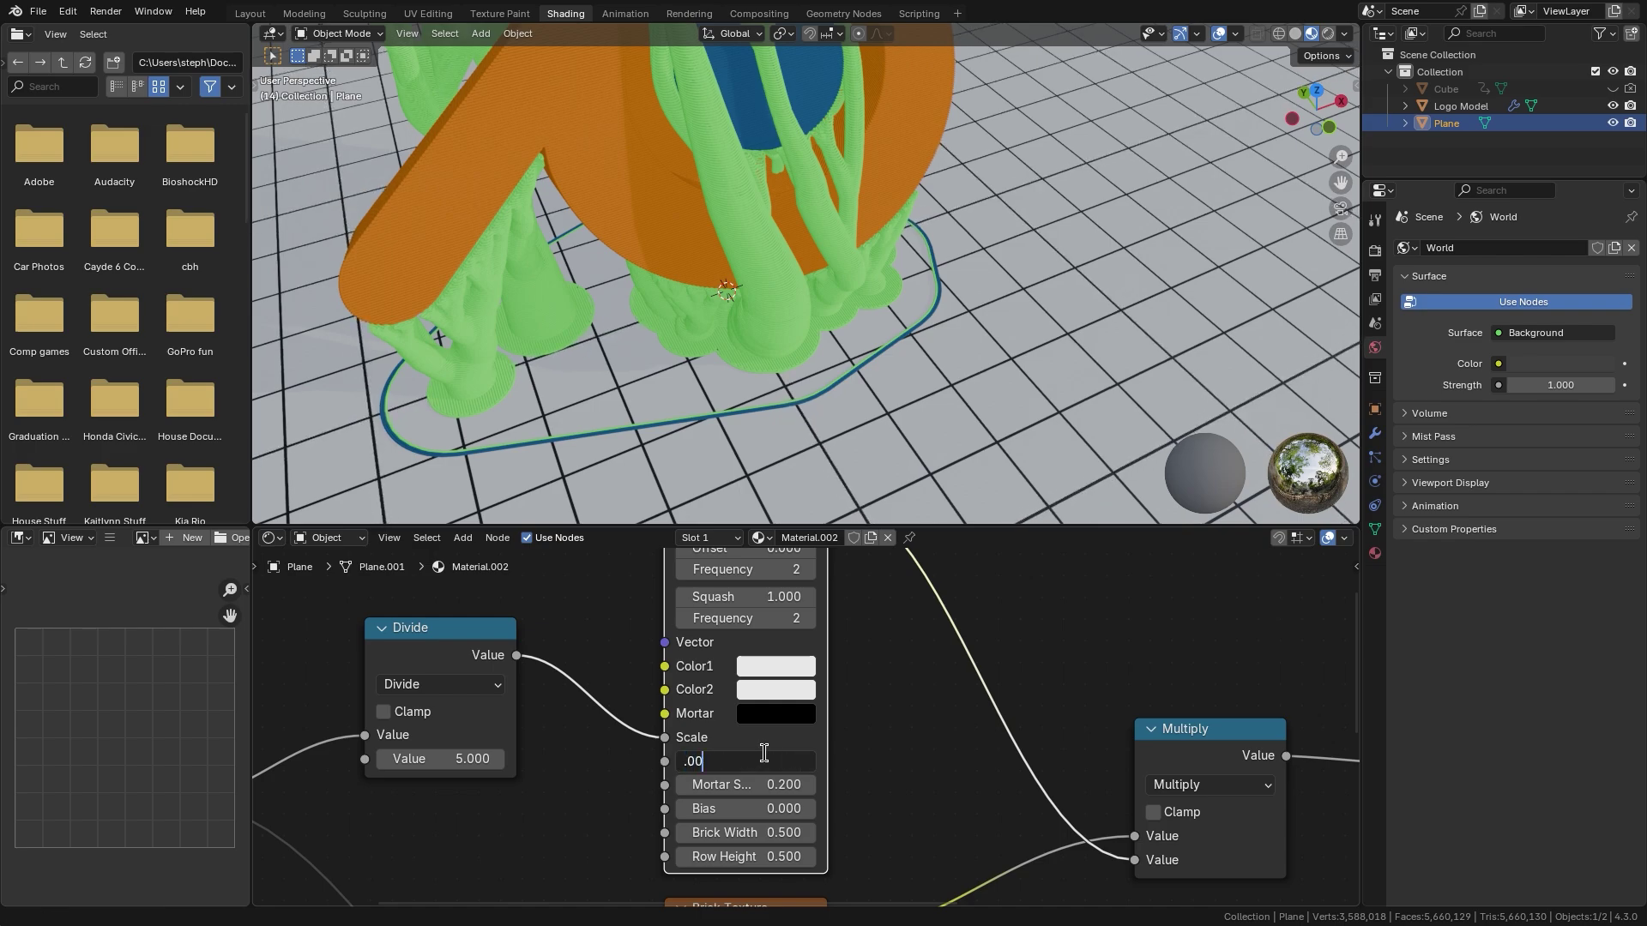
{"action": "key", "text": "Return"}
{"action": "middle_click_drag", "start_coordinate": [846, 405], "coordinate": [815, 378]}
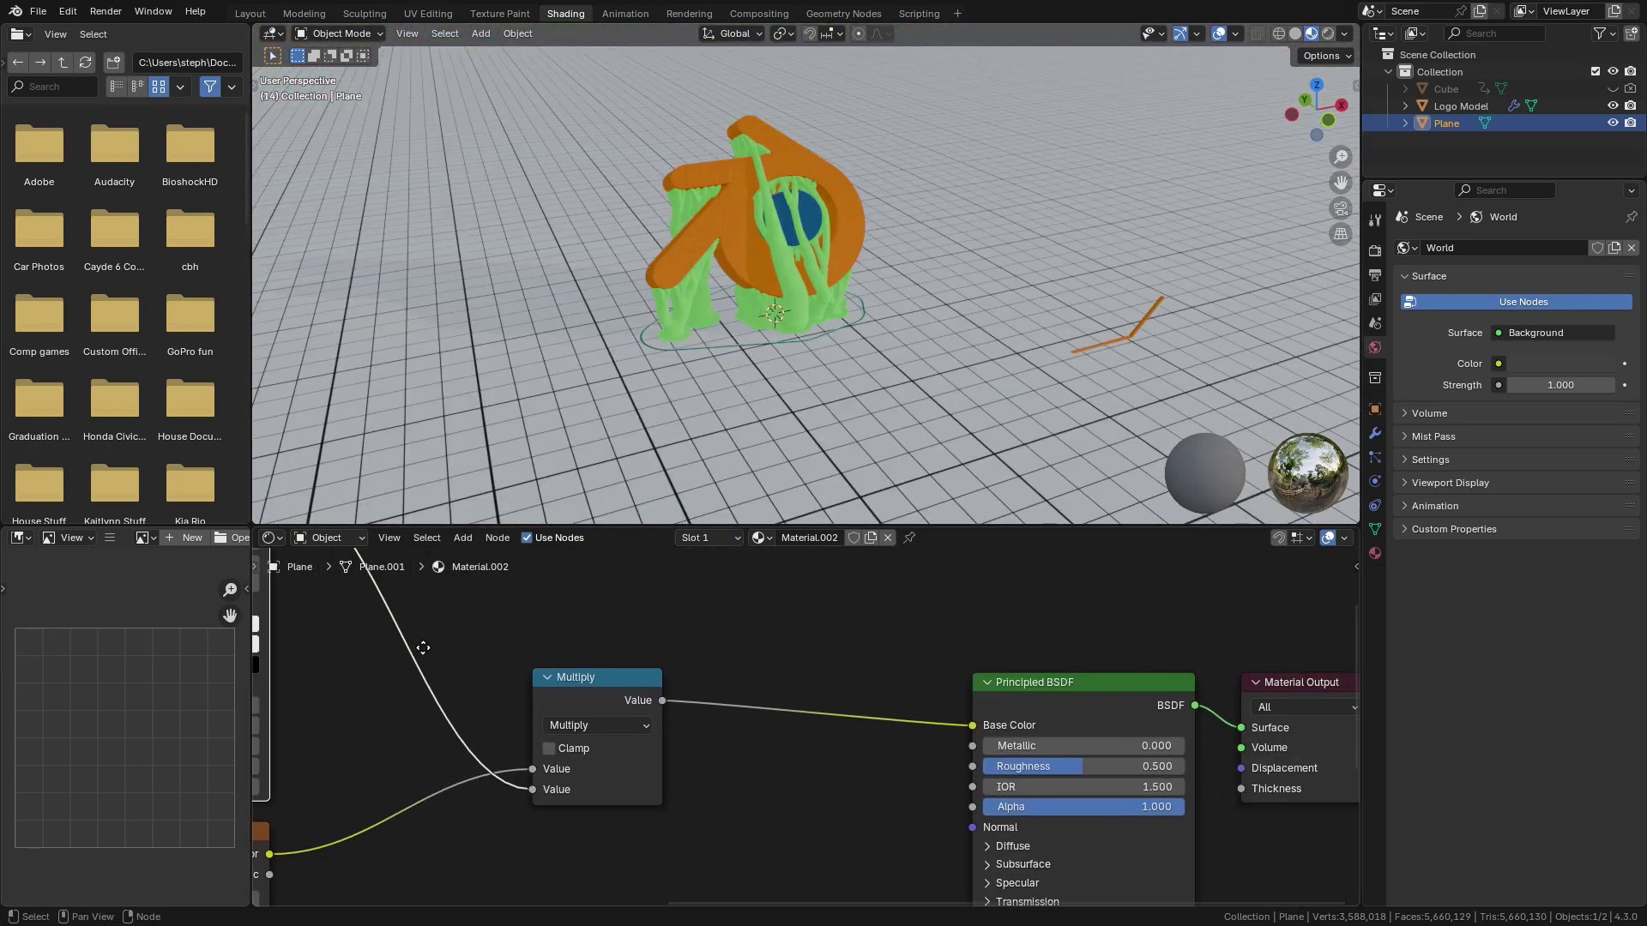
Move the Principled BSDF node closer to the Multiply node and set its Roughness to 0.1
{"action": "middle_click_drag", "start_coordinate": [1044, 671], "coordinate": [963, 671]}
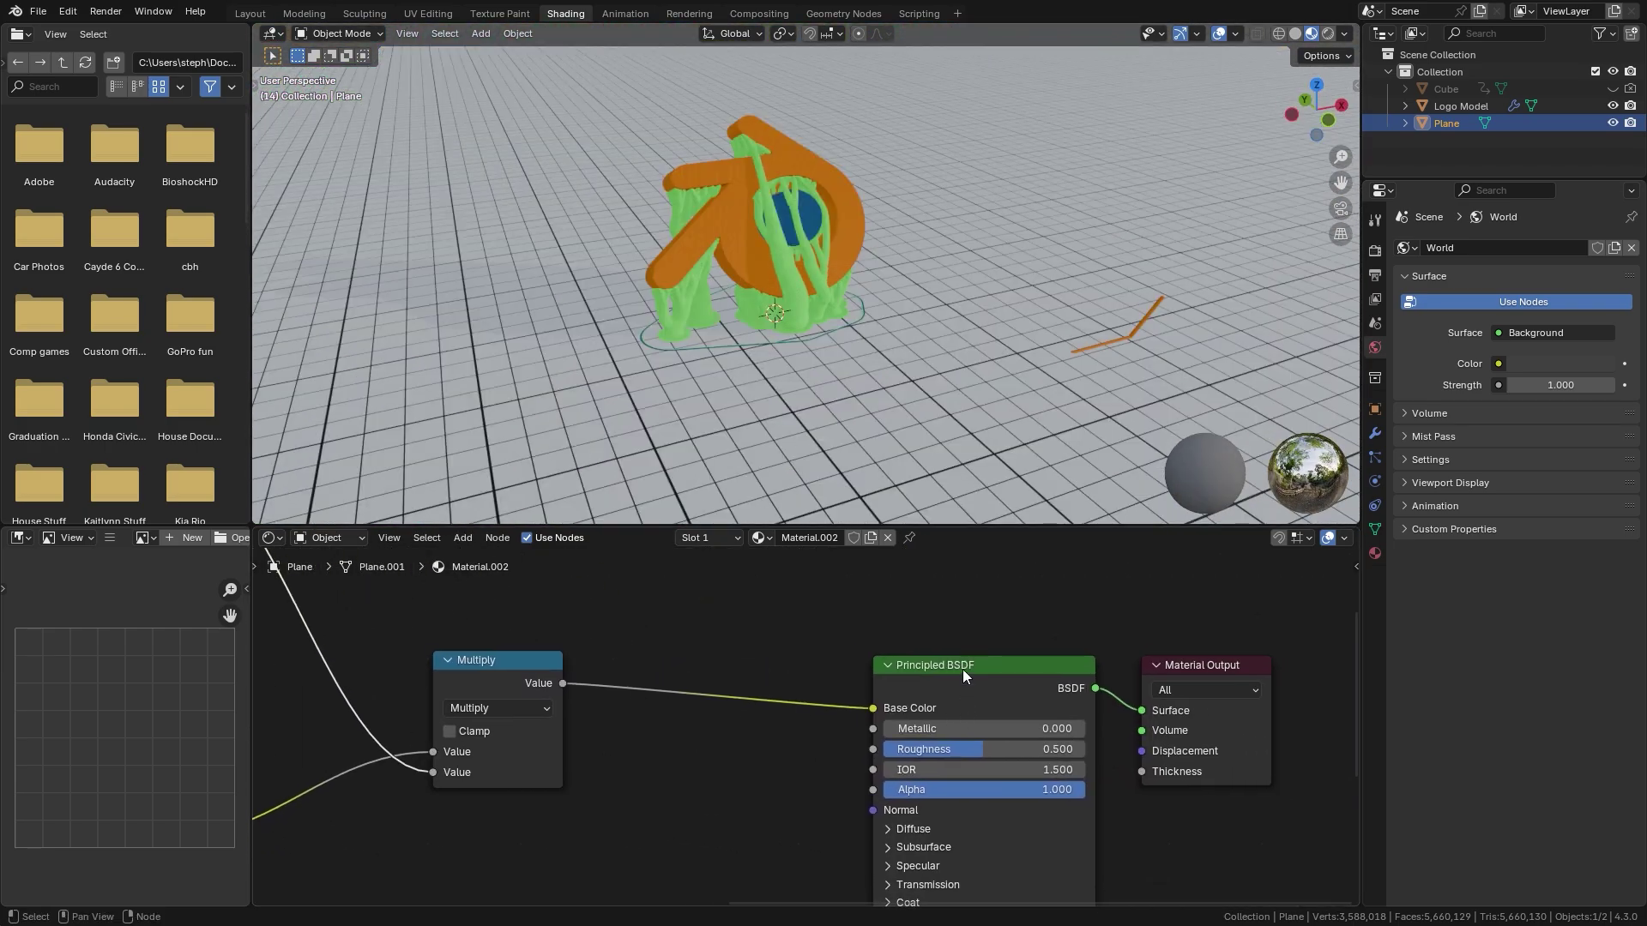
{"action": "left_click_drag", "start_coordinate": [962, 671], "coordinate": [821, 664]}
{"action": "left_click", "coordinate": [822, 709]}
{"action": "type", "text": "0.1"}
{"action": "key", "text": "Return"}
{"action": "middle_click_drag", "start_coordinate": [746, 506], "coordinate": [832, 434]}
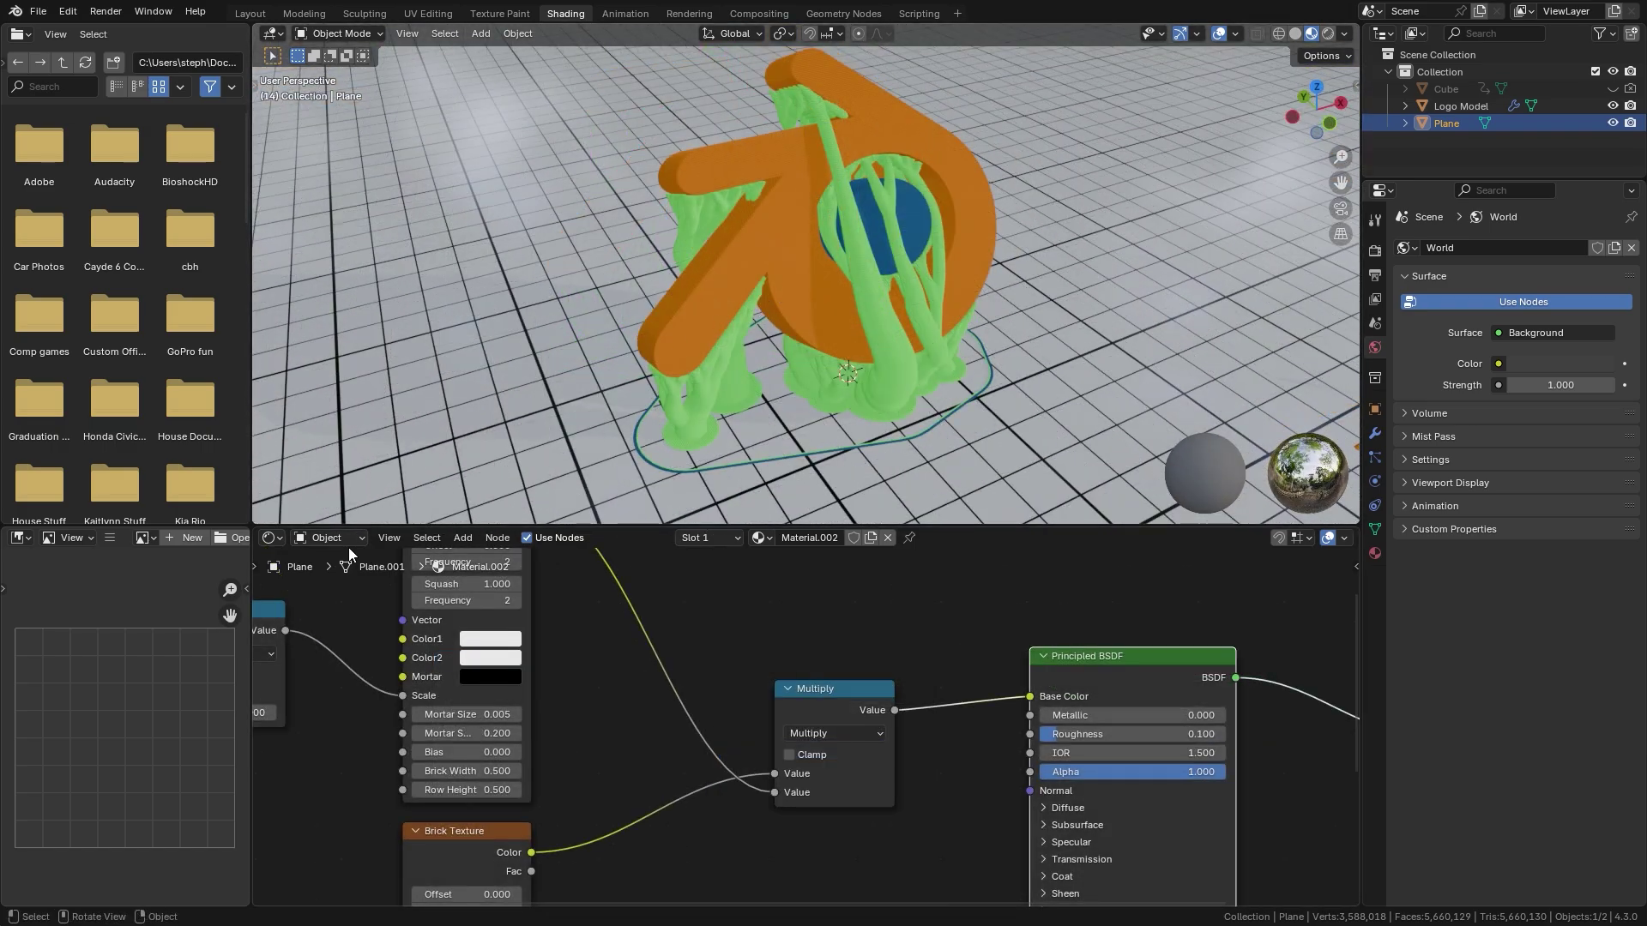
Switch the shader nodes to World and add an Environment Texture with Mapping and Texture Coordinate nodes to the Background node
{"action": "left_click", "coordinate": [345, 546]}
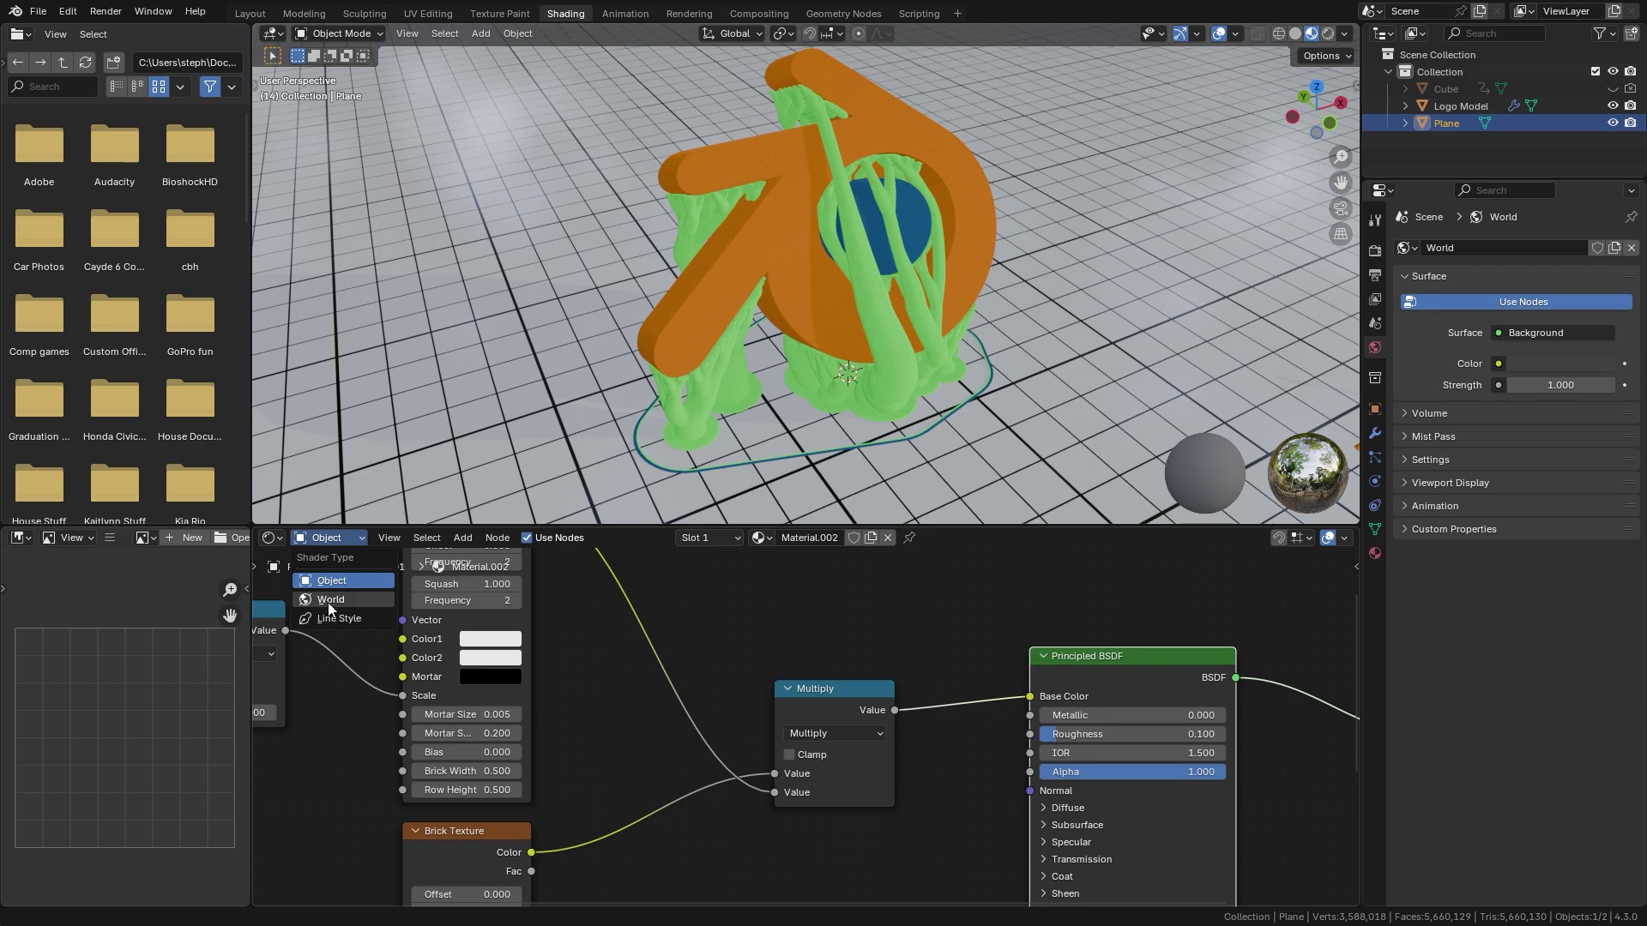
{"action": "left_click", "coordinate": [333, 600]}
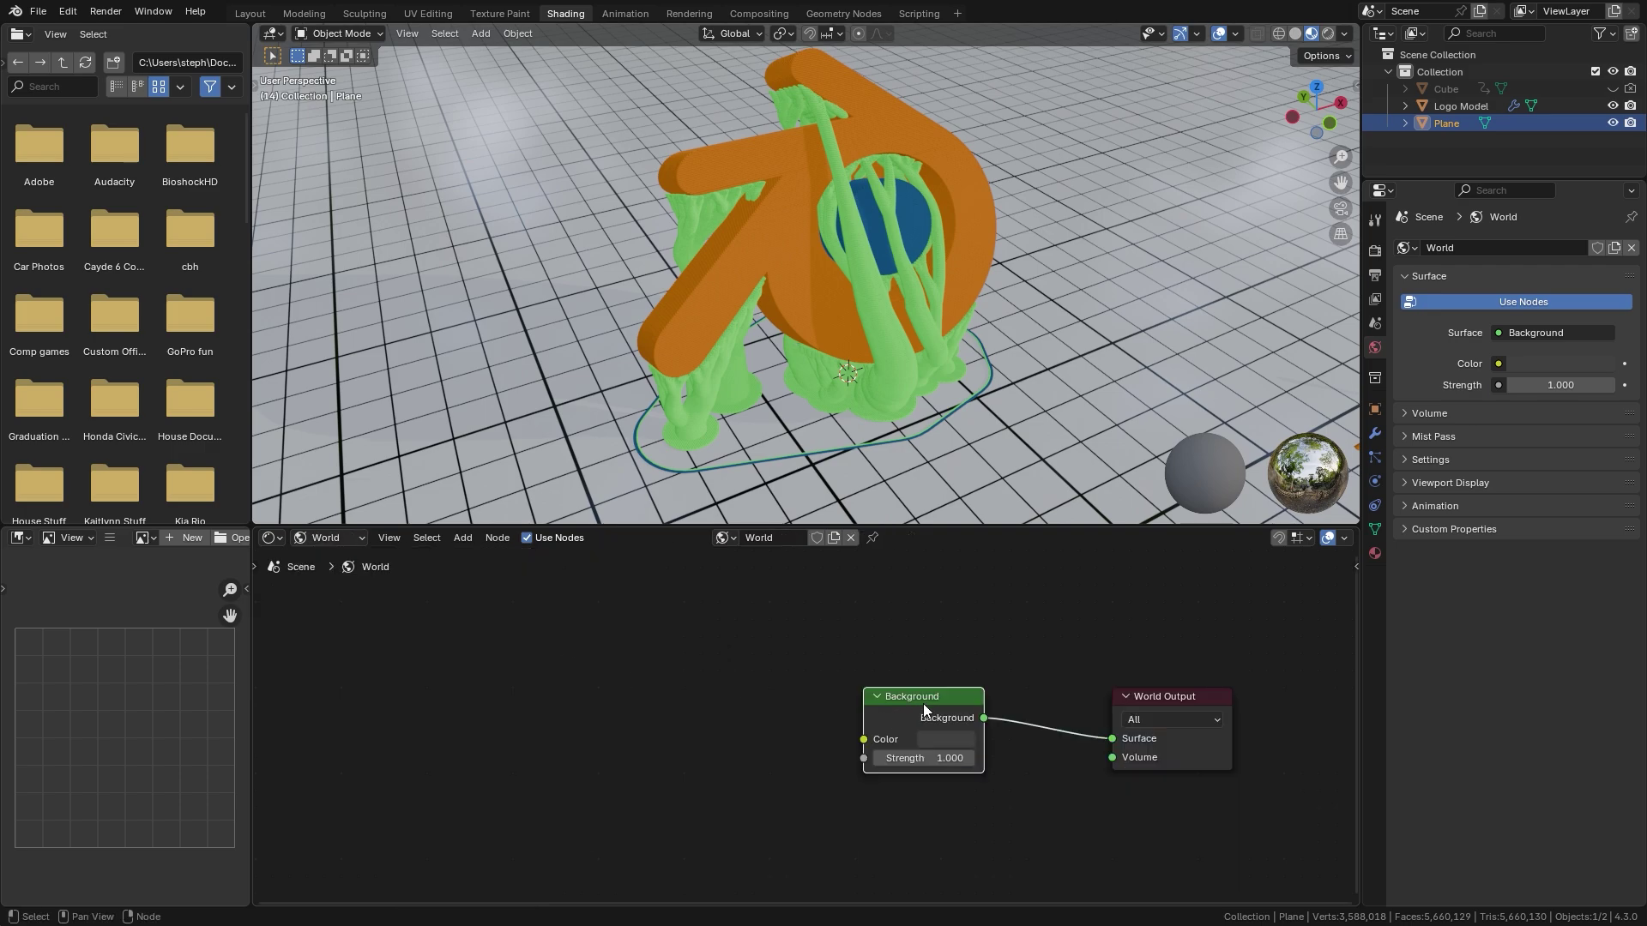
{"action": "left_click_drag", "start_coordinate": [914, 705], "coordinate": [880, 700]}
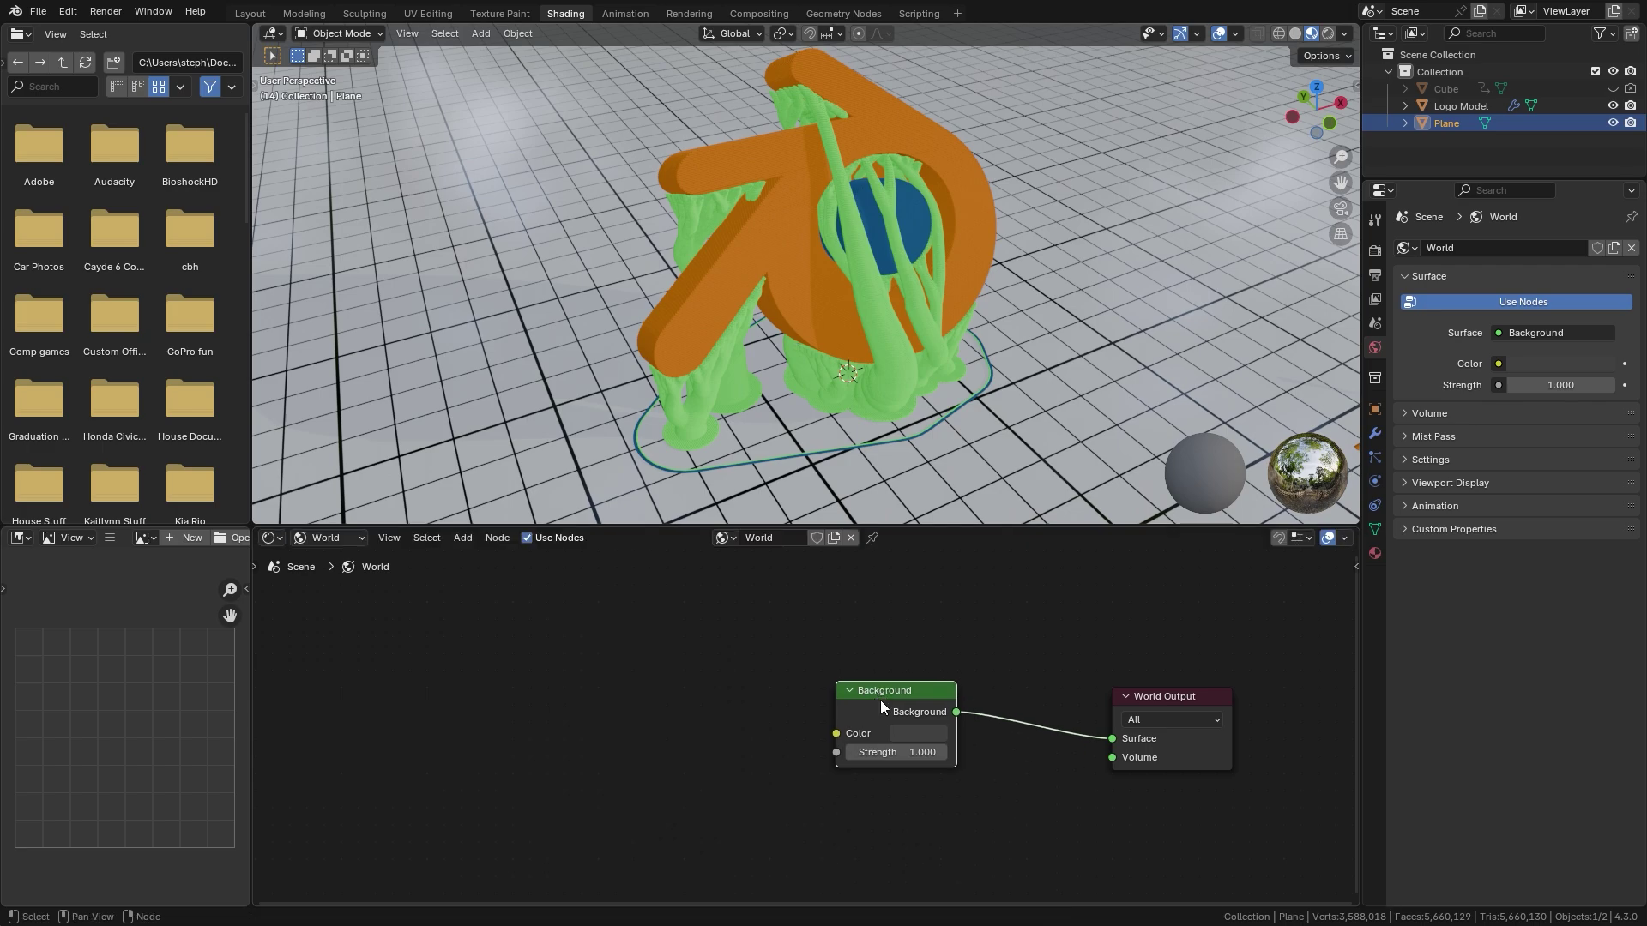
{"action": "key", "text": "ctrl+t"}
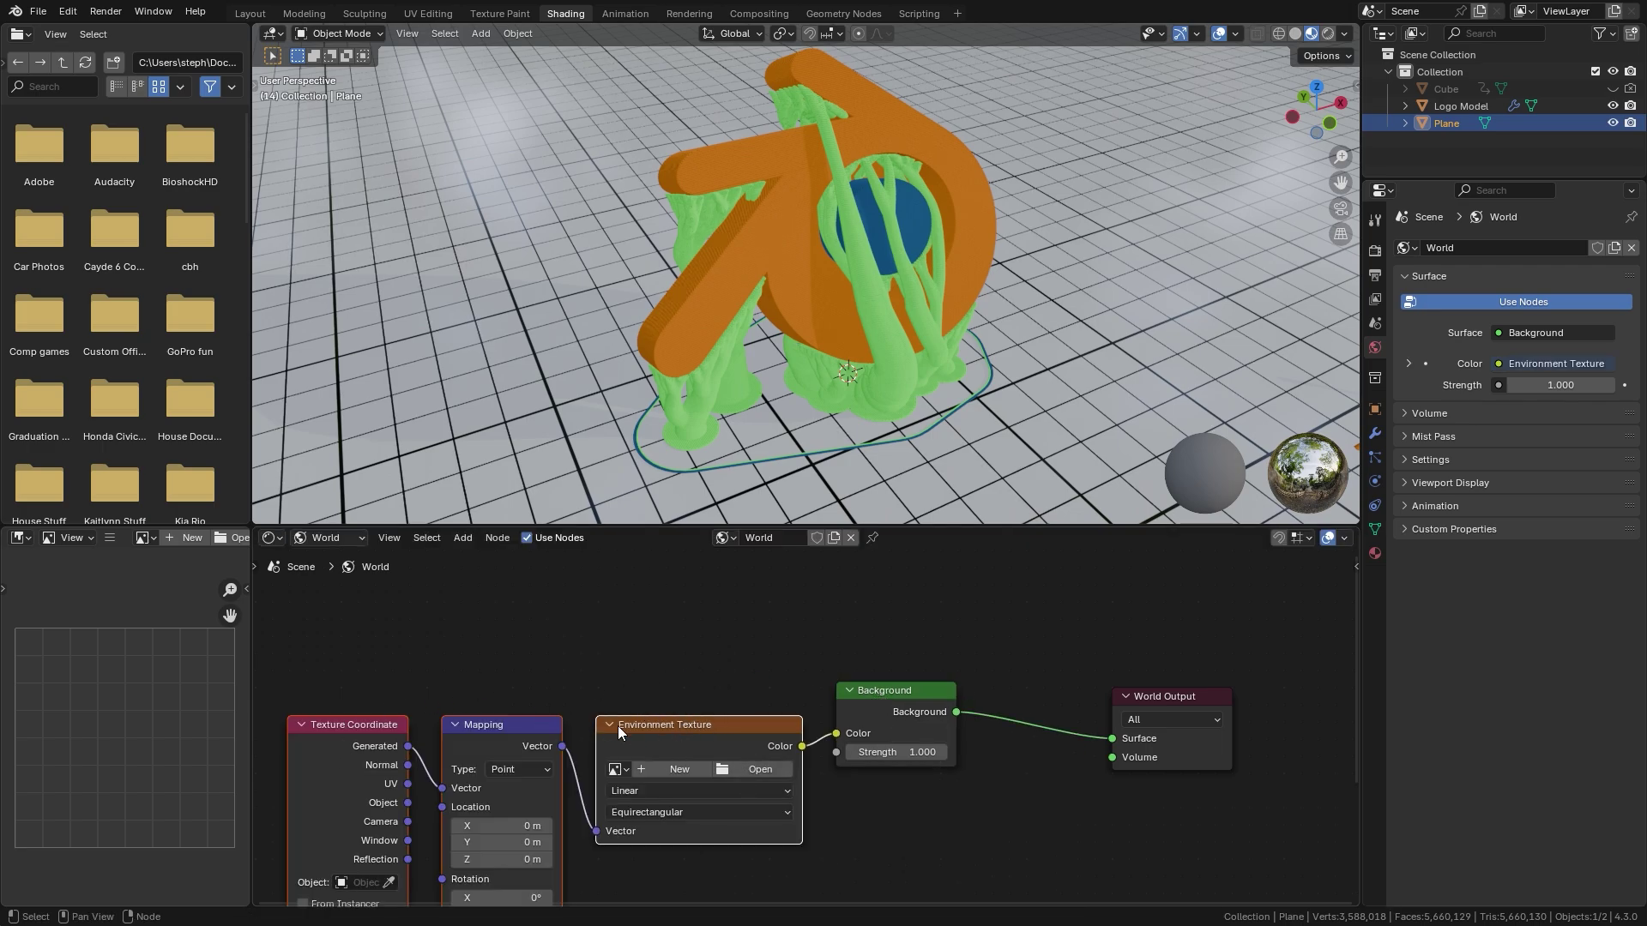
Load photo_studio_broadway_hall_4k.exr from the HDR Haven folder into the Environment Texture node
{"action": "scroll", "coordinate": [683, 732], "scroll_direction": "up", "scroll_amount": 2}
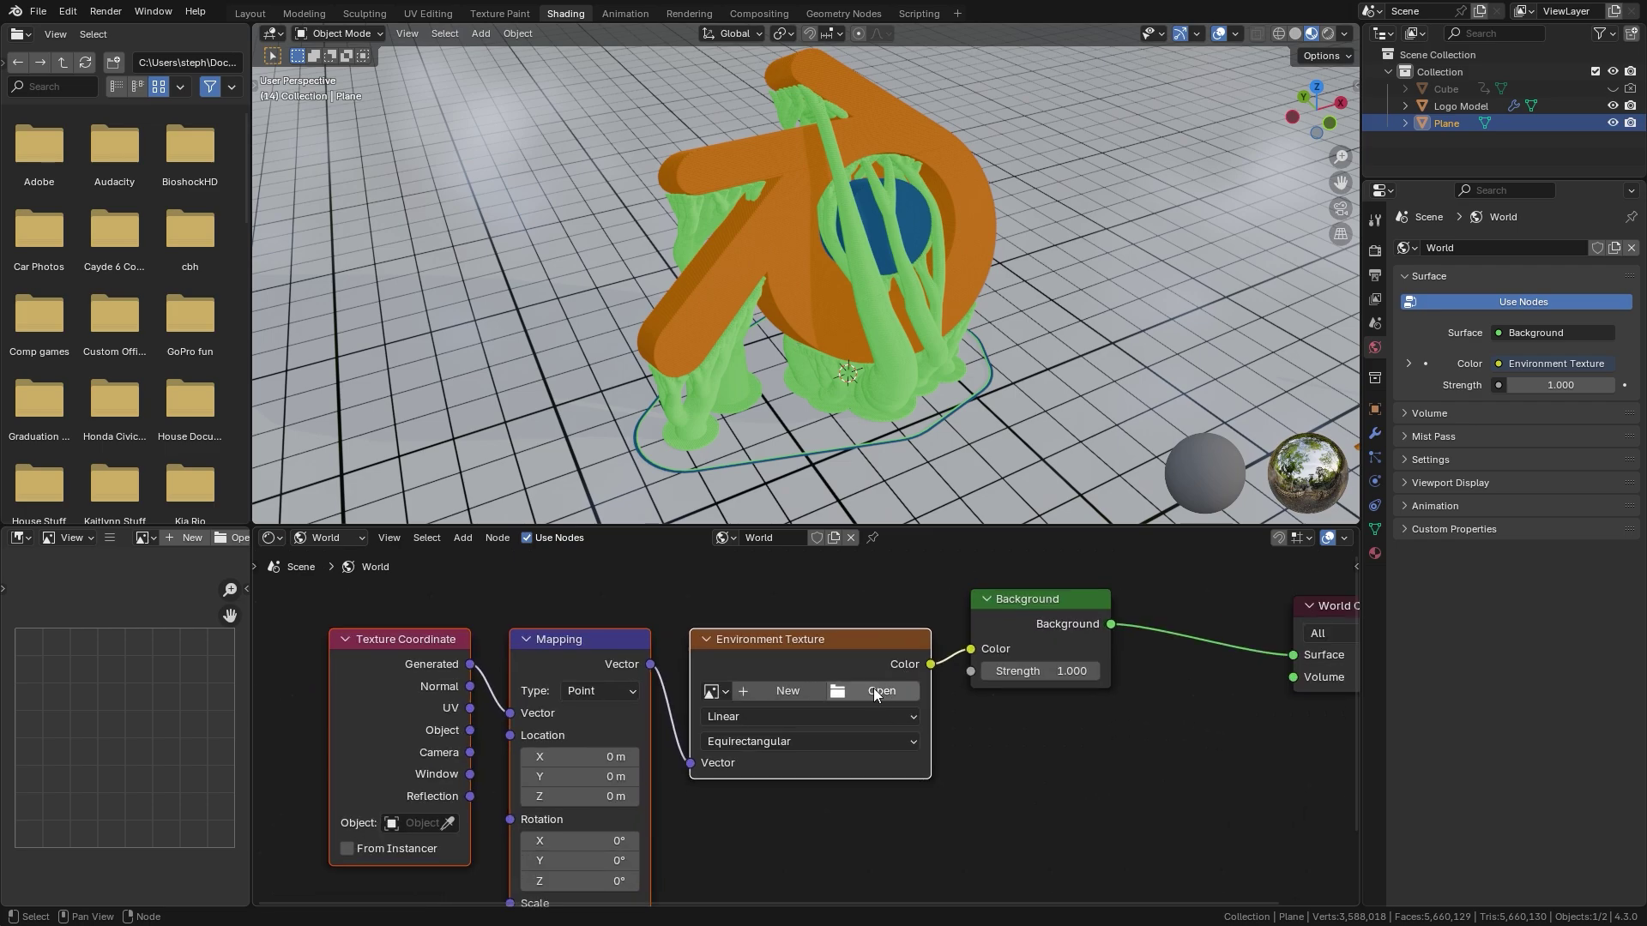
{"action": "left_click", "coordinate": [874, 692]}
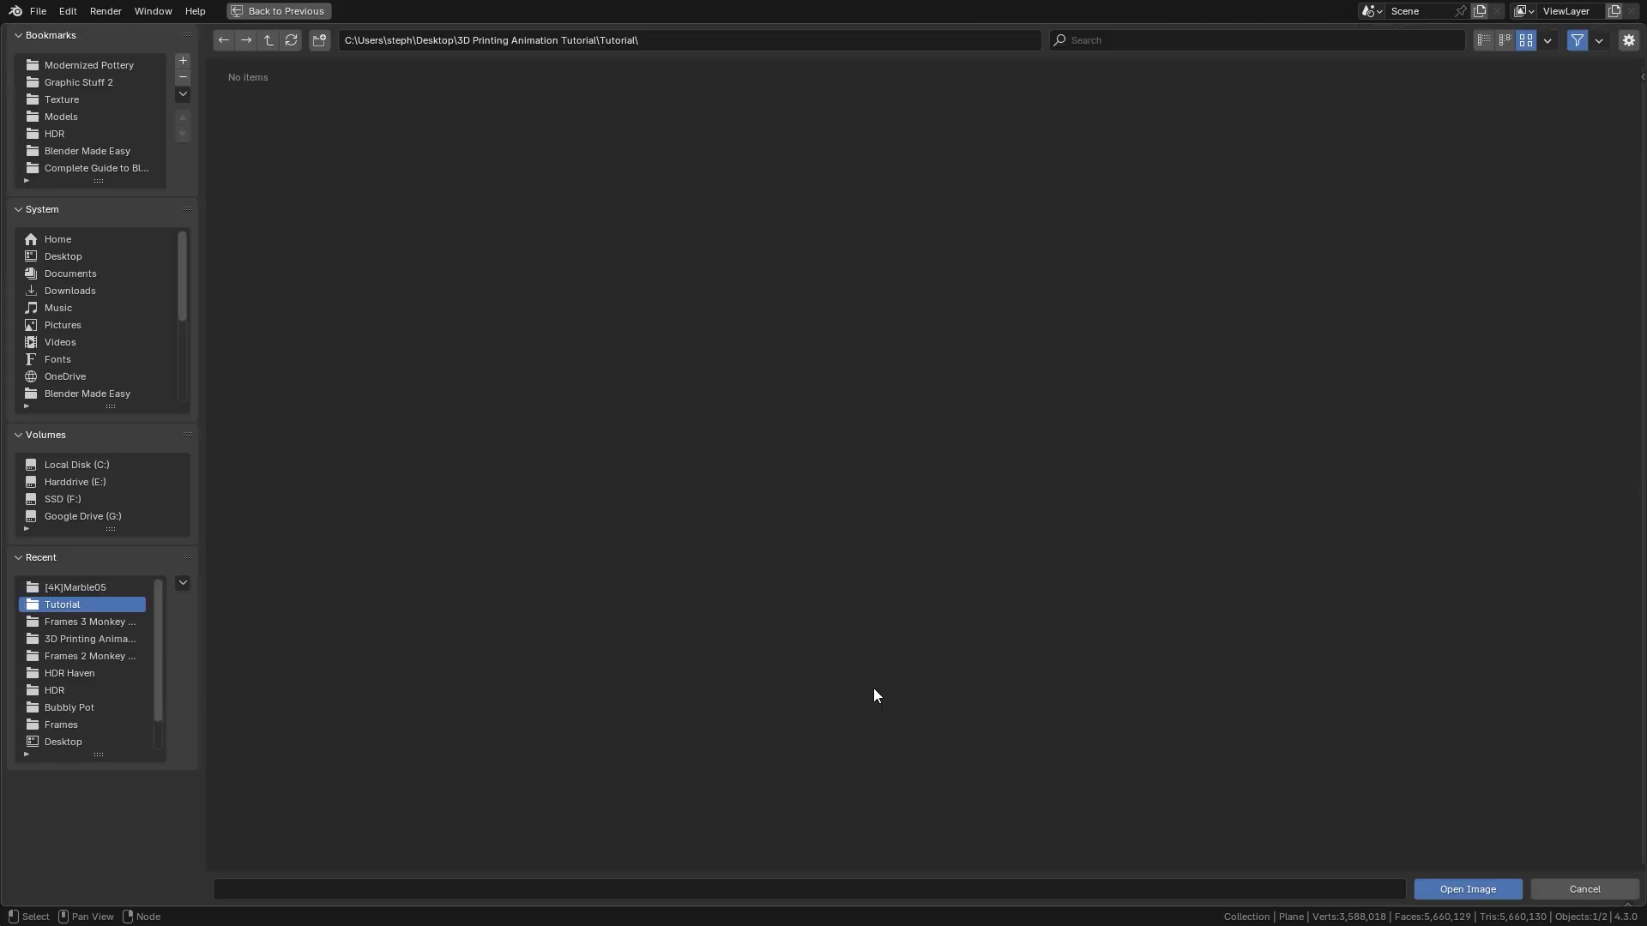
{"action": "left_click", "coordinate": [75, 132]}
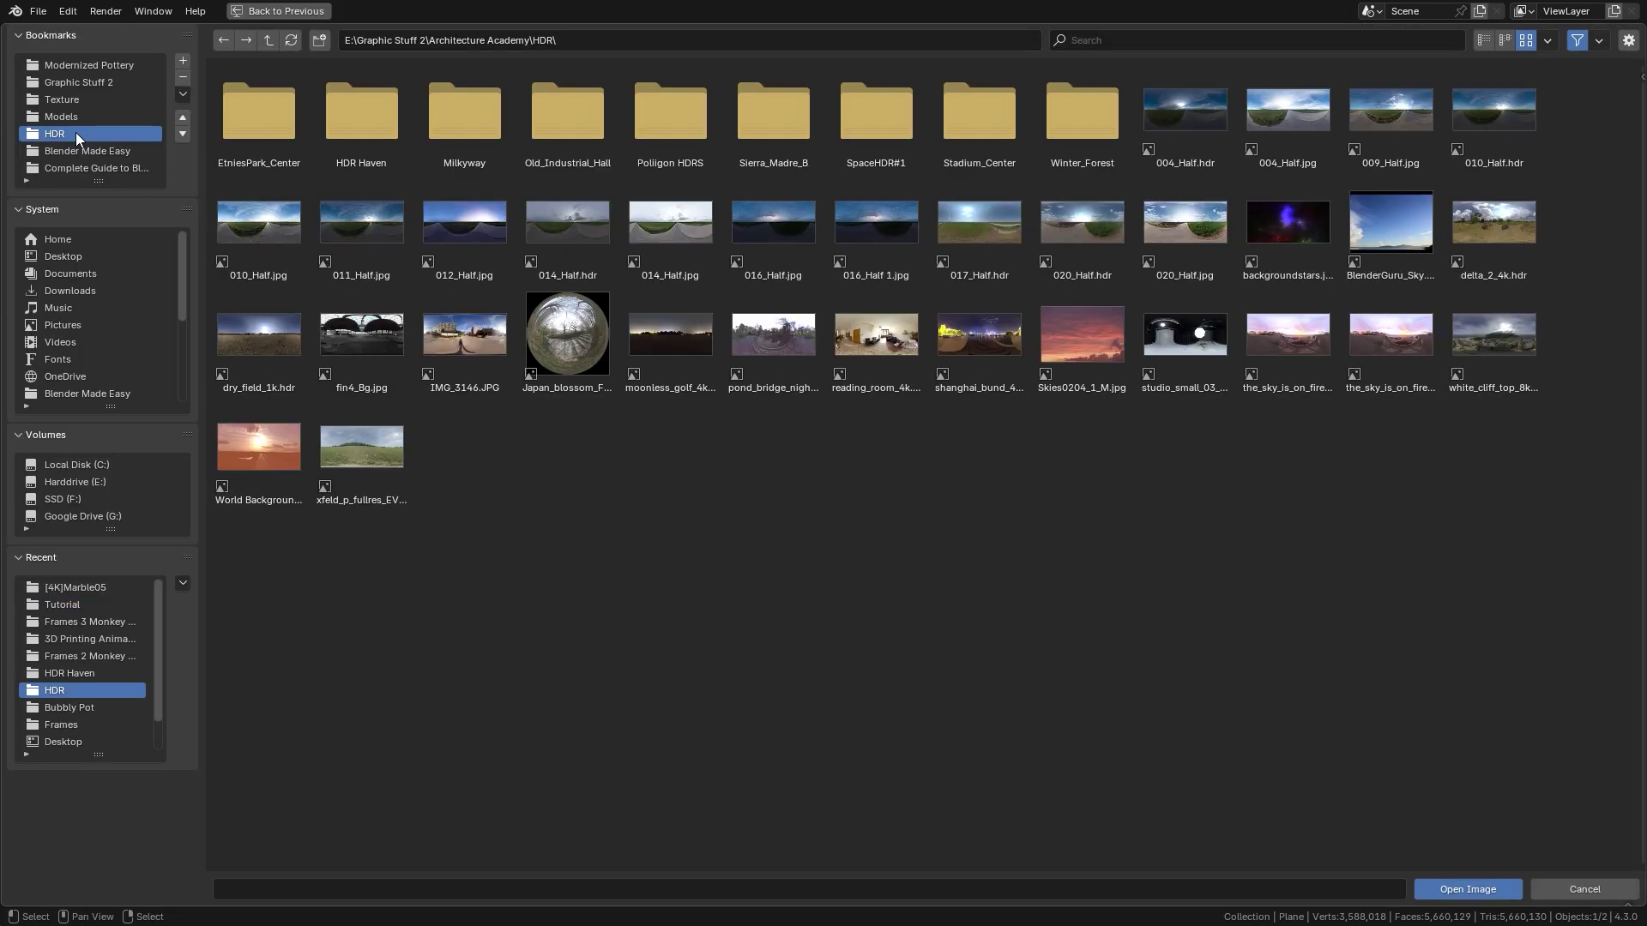
{"action": "double_click", "coordinate": [378, 118]}
{"action": "double_click", "coordinate": [378, 118]}
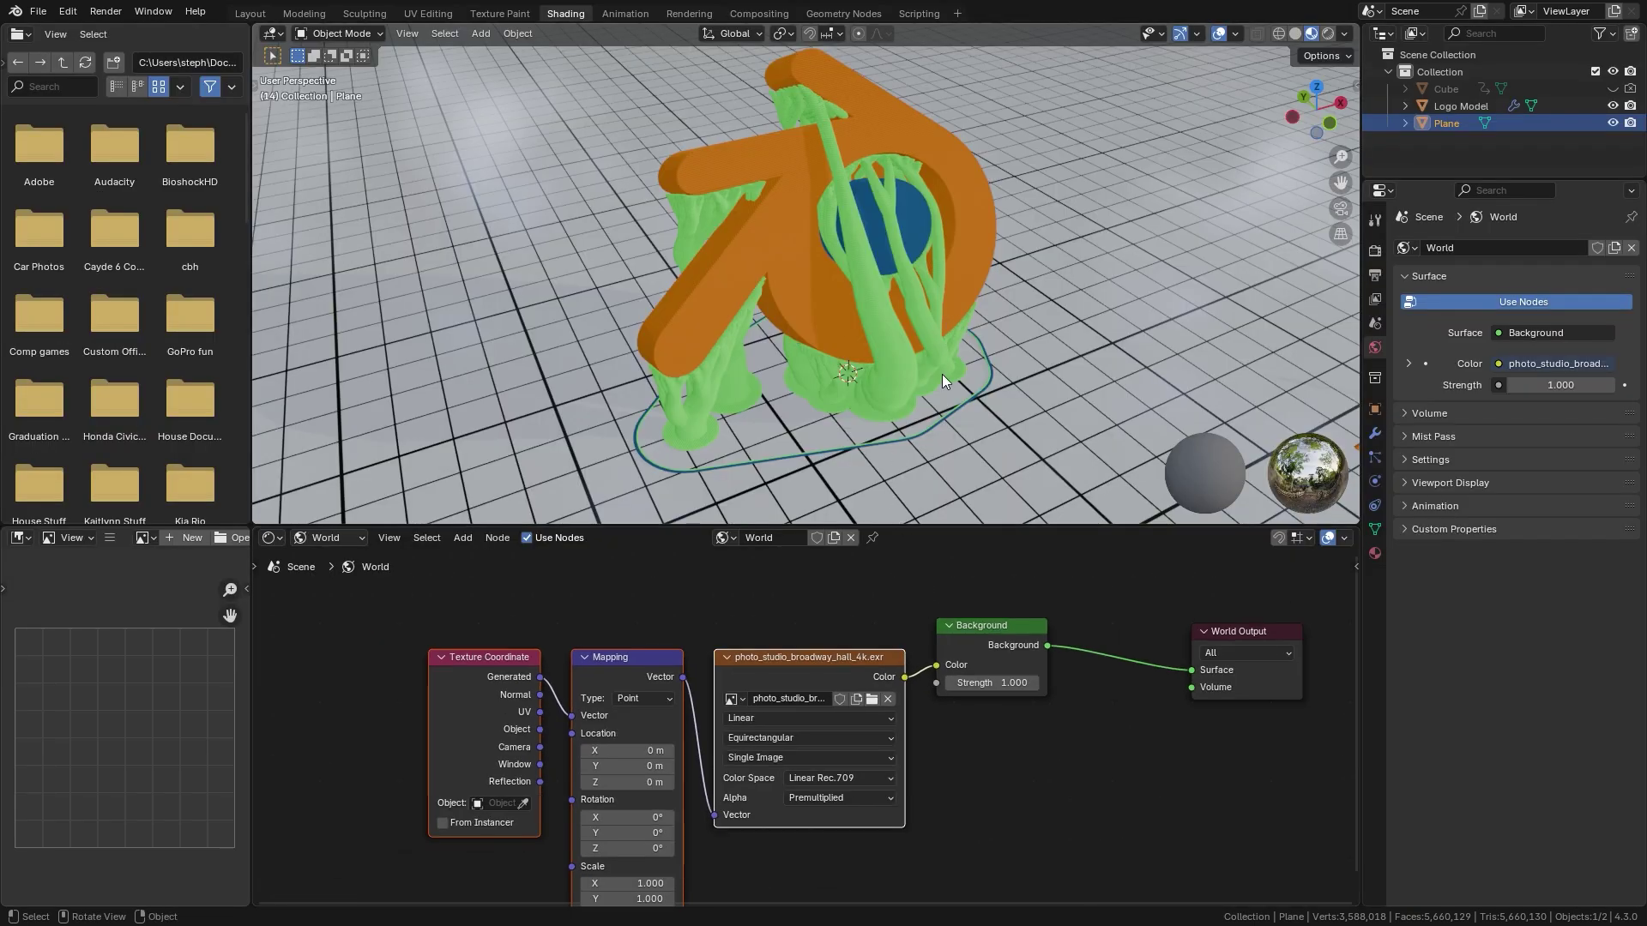
Switch the viewport to Rendered shading and view the logo from the front
{"action": "key", "text": "z"}
{"action": "left_click", "coordinate": [1107, 174]}
{"action": "mouse_move", "coordinate": [1153, 373]}
{"action": "middle_mouse_down"}
{"action": "mouse_move", "coordinate": [945, 326]}
{"action": "mouse_move", "coordinate": [967, 302]}
{"action": "mouse_move", "coordinate": [1074, 312]}
{"action": "mouse_move", "coordinate": [1004, 375]}
{"action": "mouse_move", "coordinate": [920, 362]}
{"action": "middle_mouse_up"}
{"action": "scroll", "coordinate": [1046, 353], "scroll_direction": "up", "scroll_amount": 3}
Enable Raytracing for EEVEE and set the color management Look to High Contrast
{"action": "left_click", "coordinate": [1376, 251]}
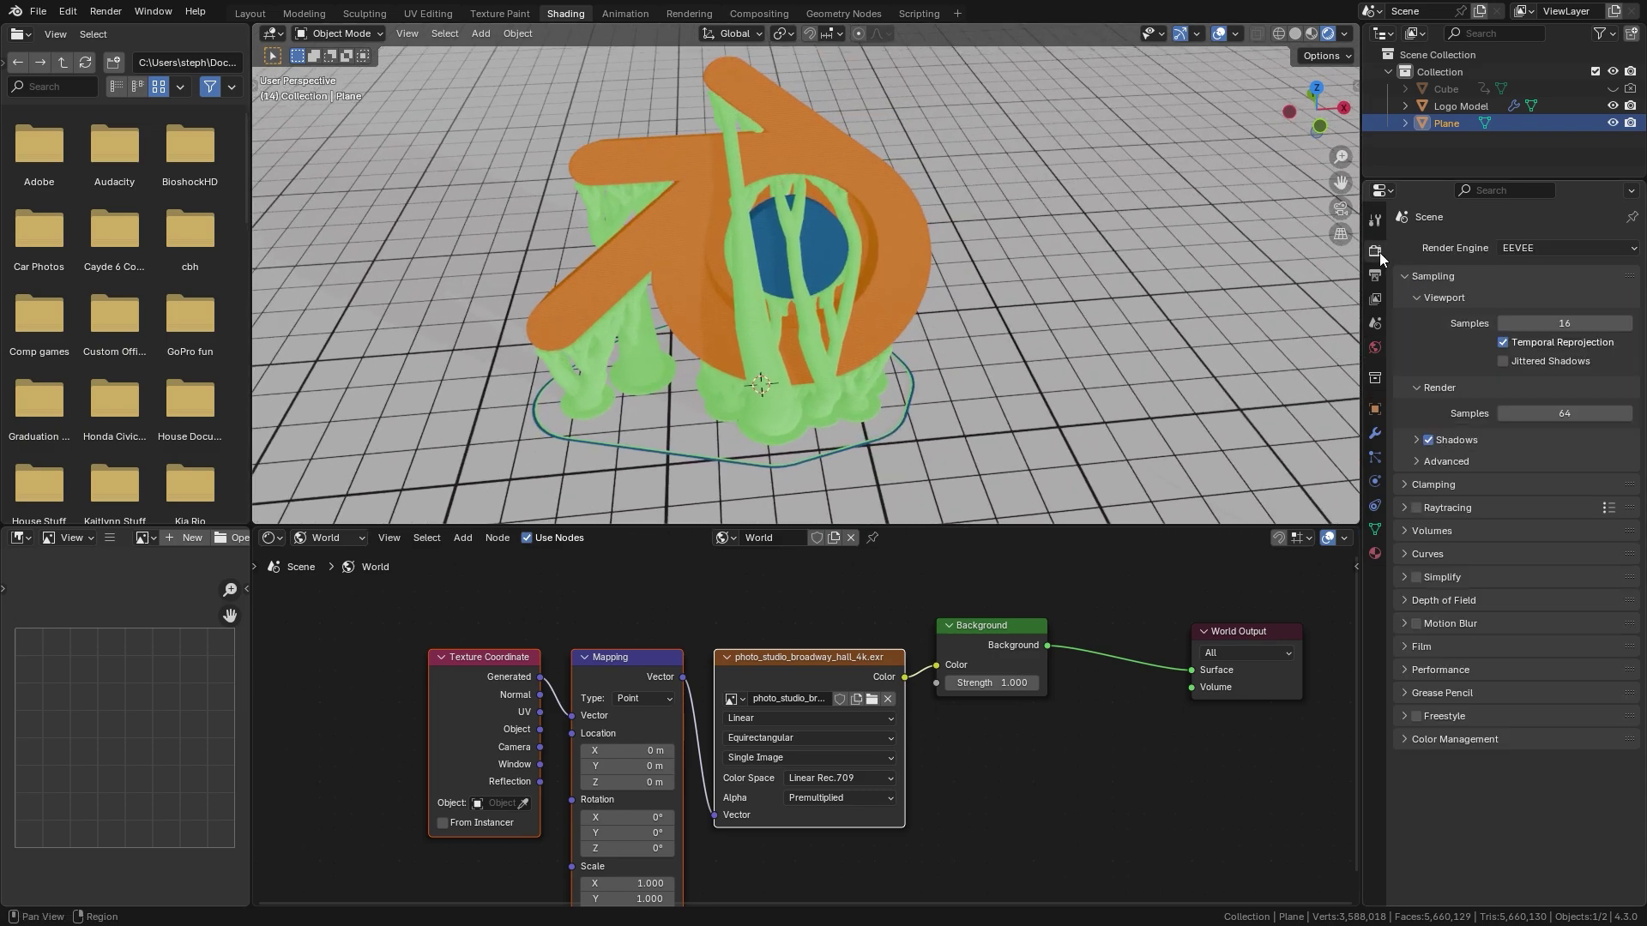
{"action": "left_click", "coordinate": [1416, 509]}
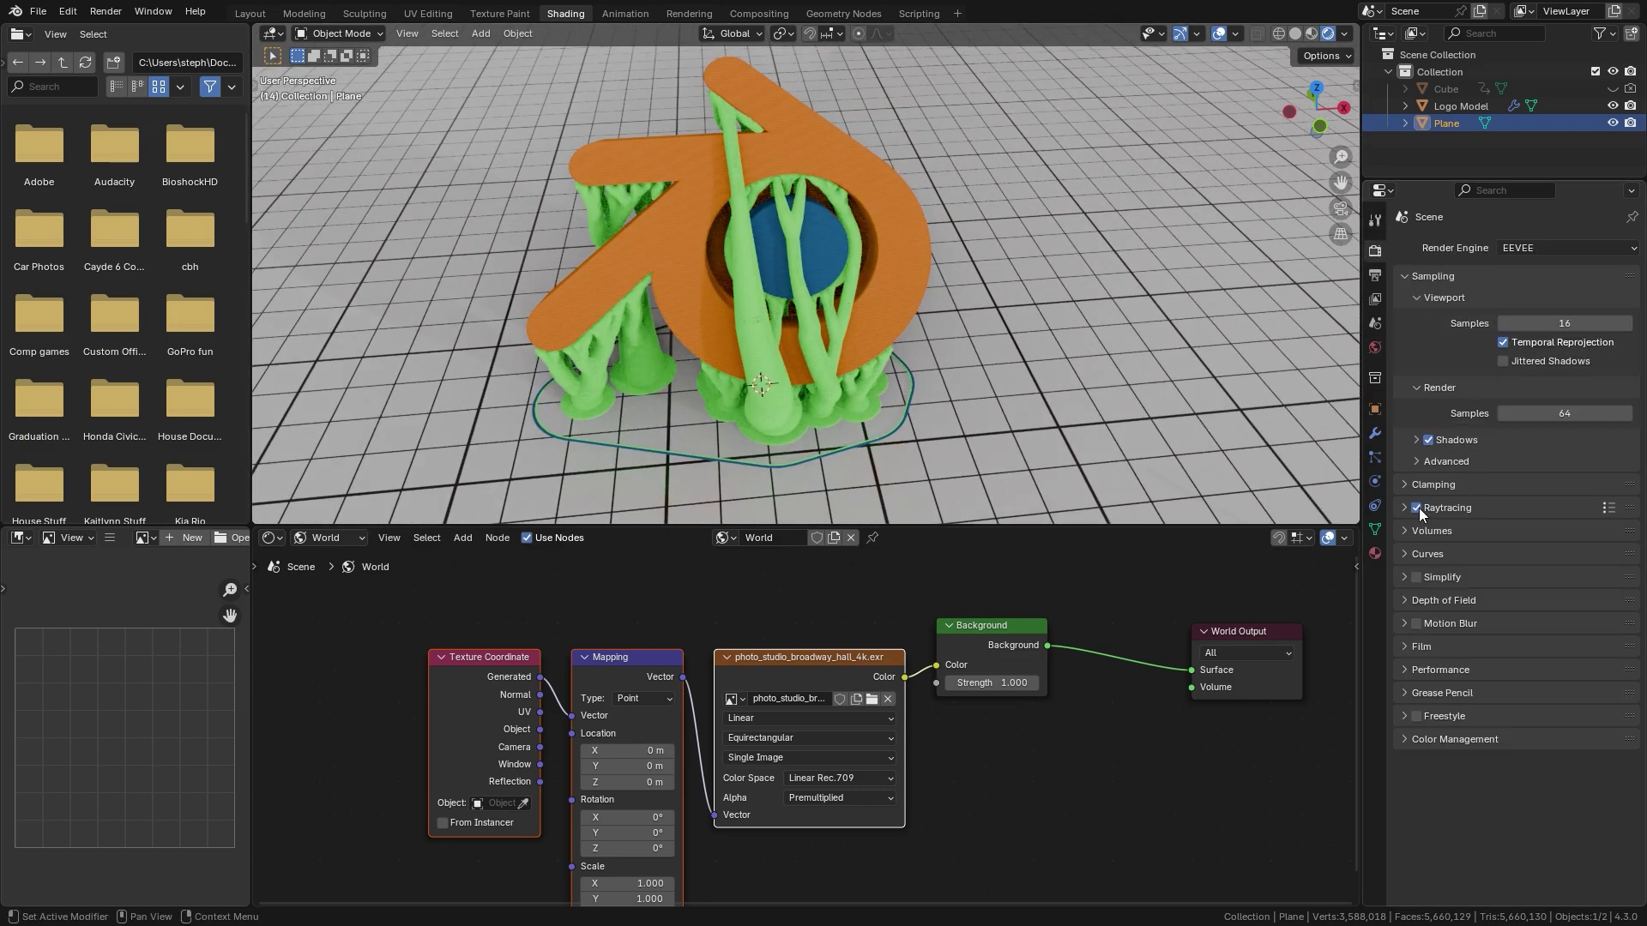
{"action": "left_click", "coordinate": [1443, 740]}
{"action": "left_click", "coordinate": [1523, 810]}
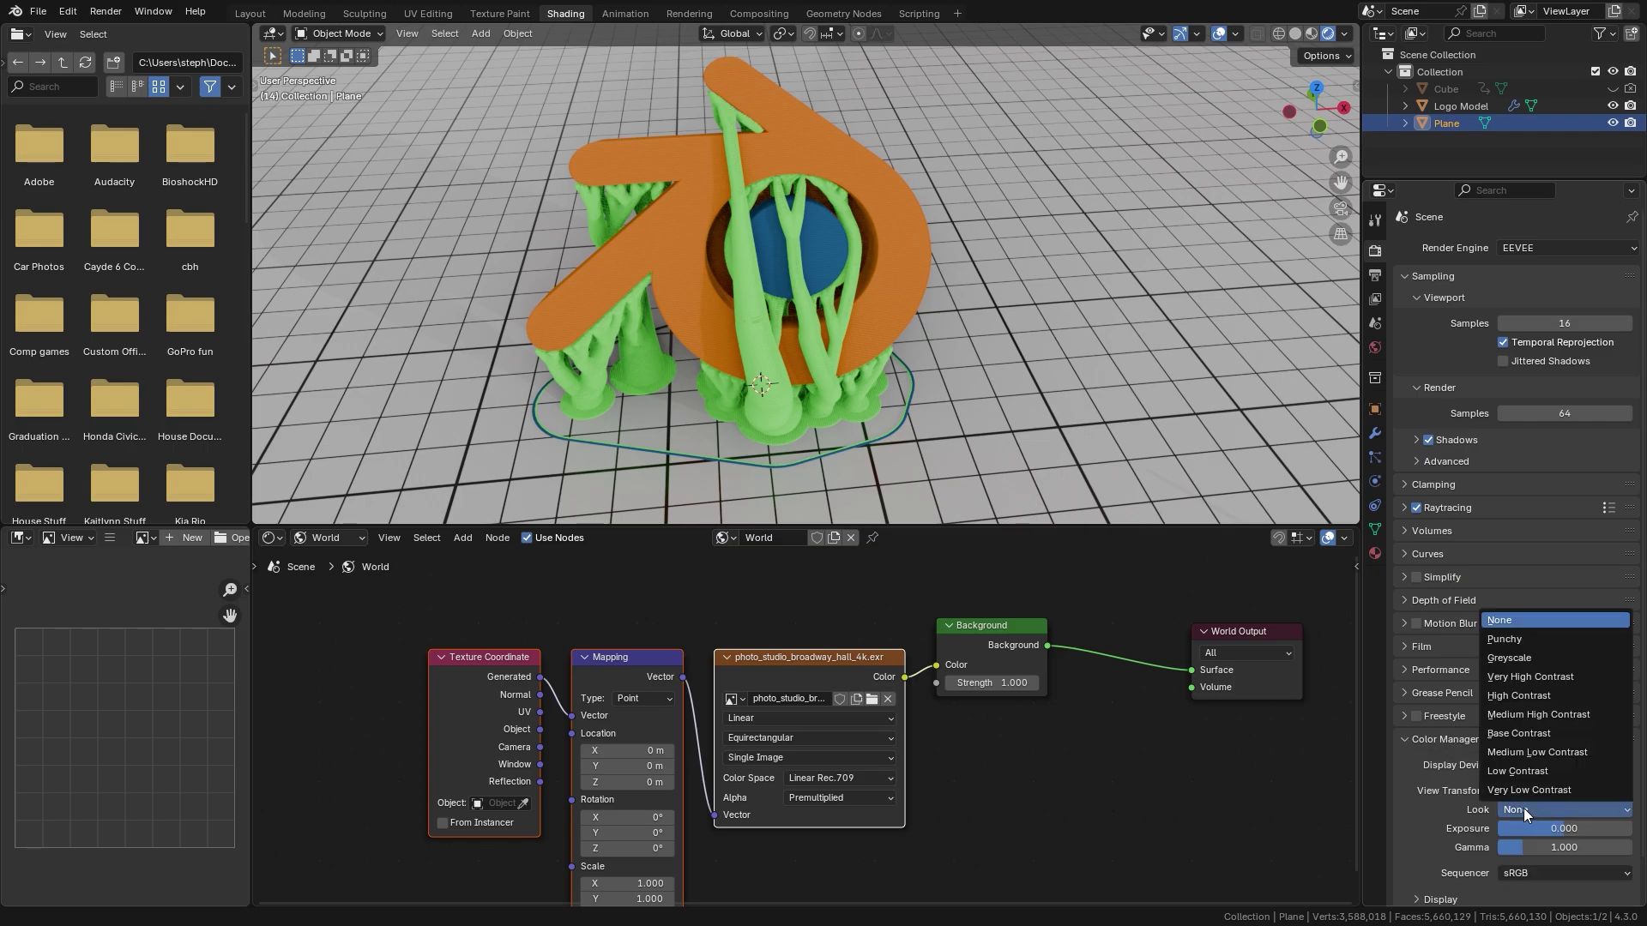
{"action": "left_click", "coordinate": [1529, 694]}
{"action": "middle_click_drag", "start_coordinate": [1078, 453], "coordinate": [913, 313]}
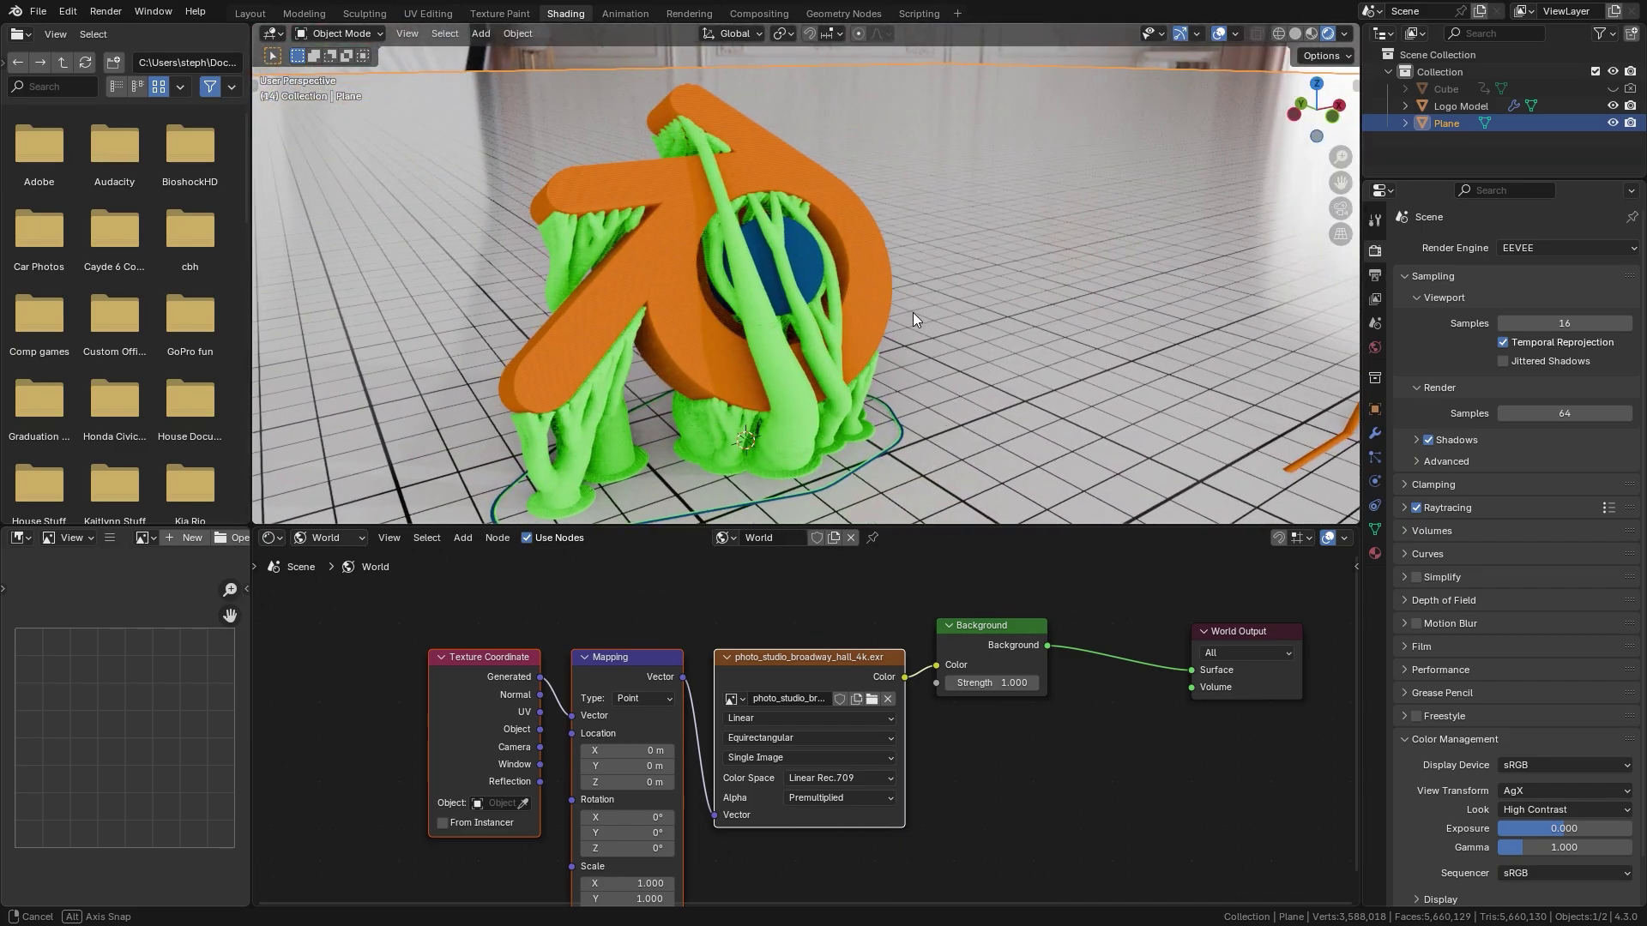